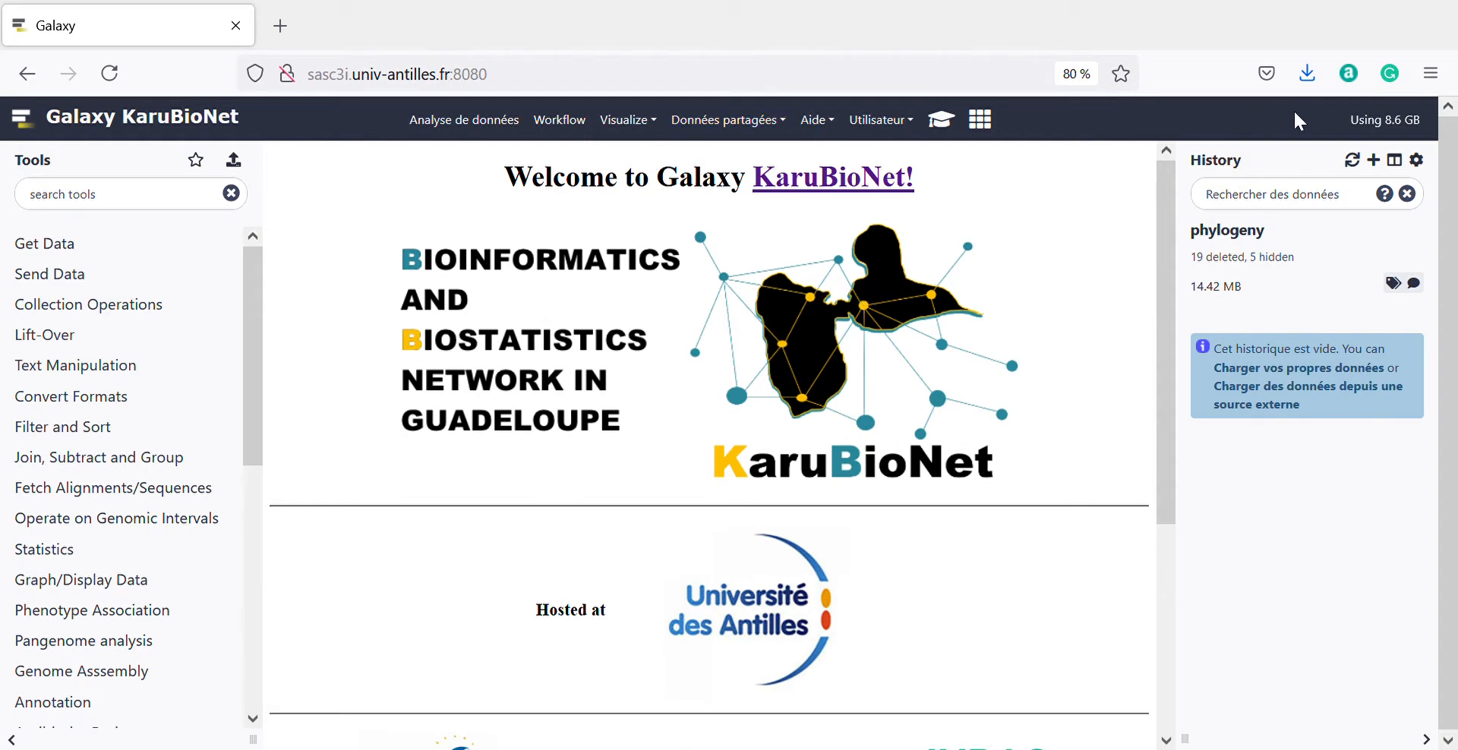
pyautogui.moveTo(1293, 103); pyautogui.dragTo(1294, 20)
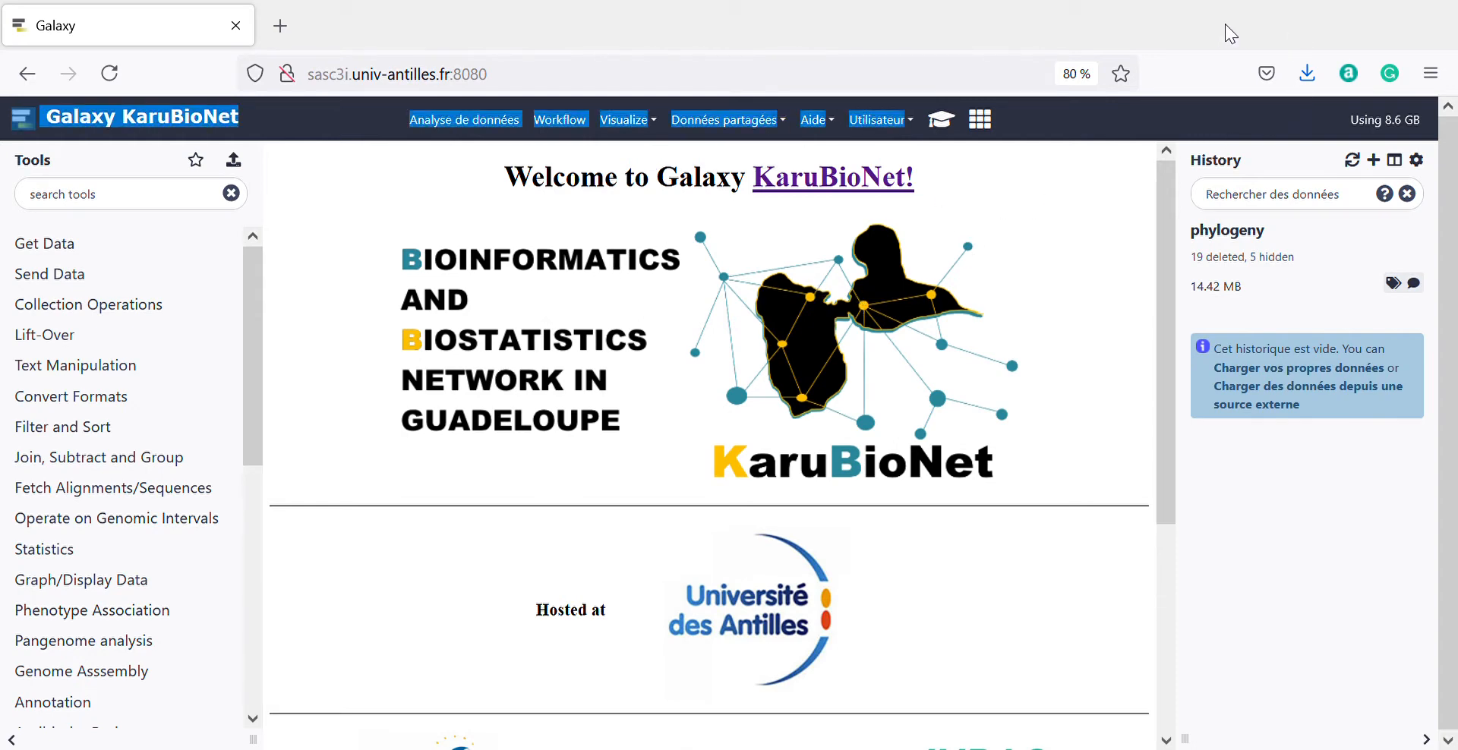
pyautogui.click(1091, 142)
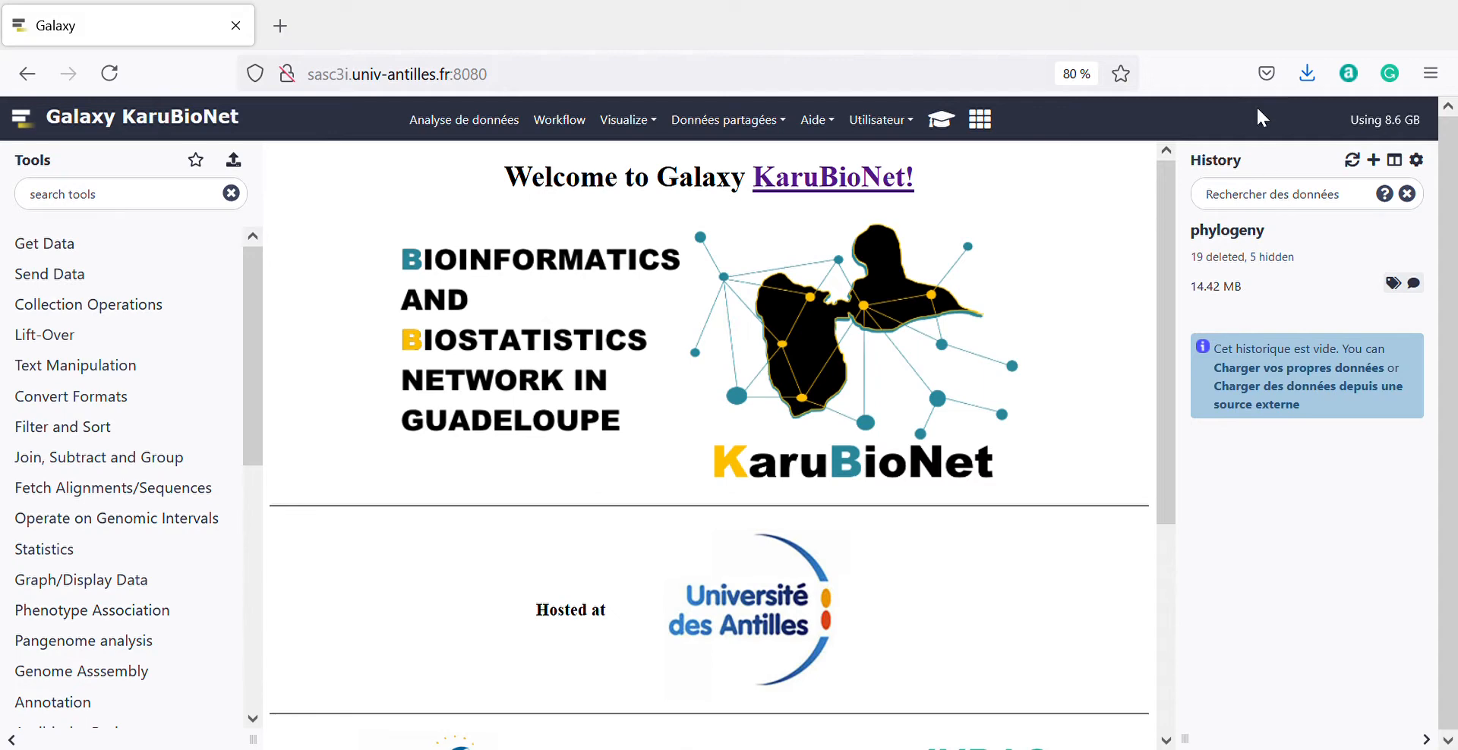
# Open the Sequences_alignment_phylogeny library from the shared data libraries
pyautogui.click(704, 129)
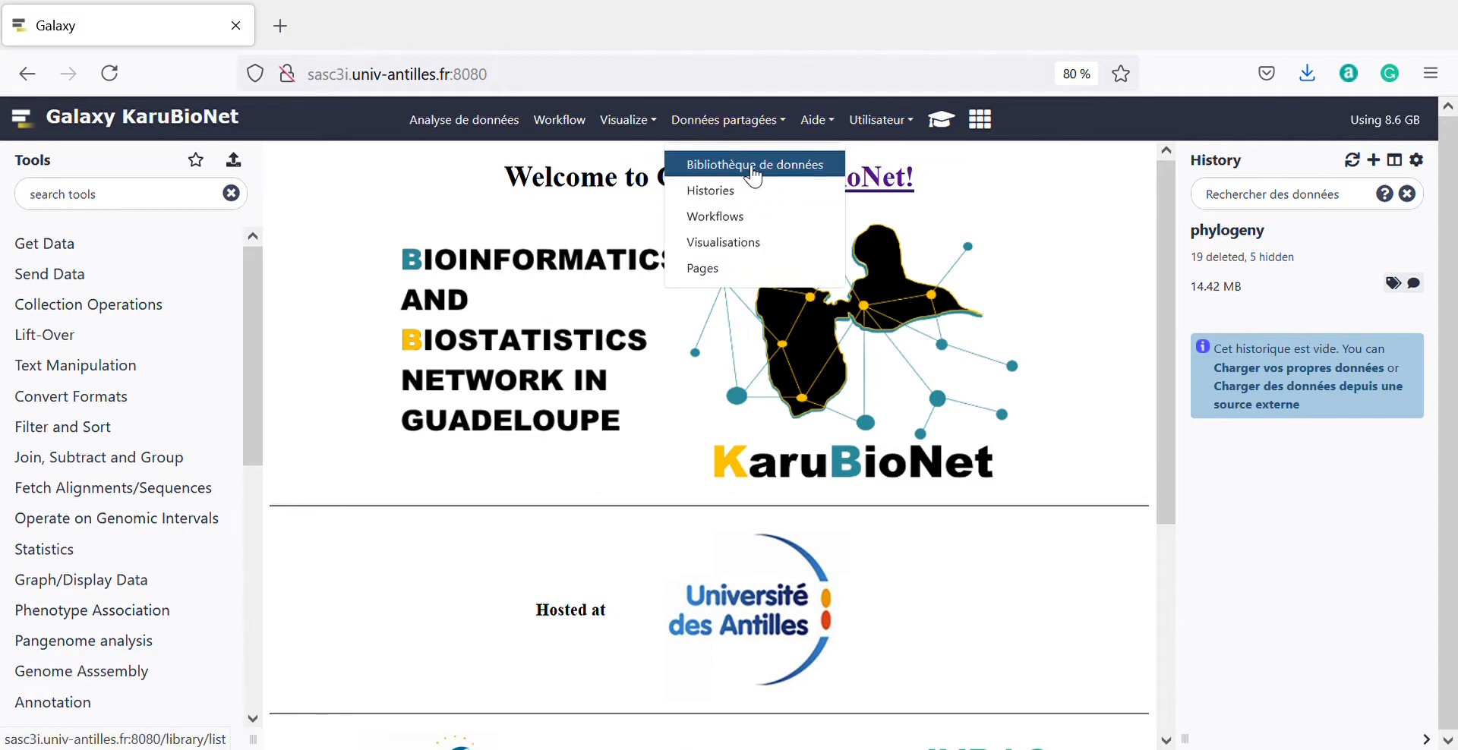
pyautogui.click(706, 165)
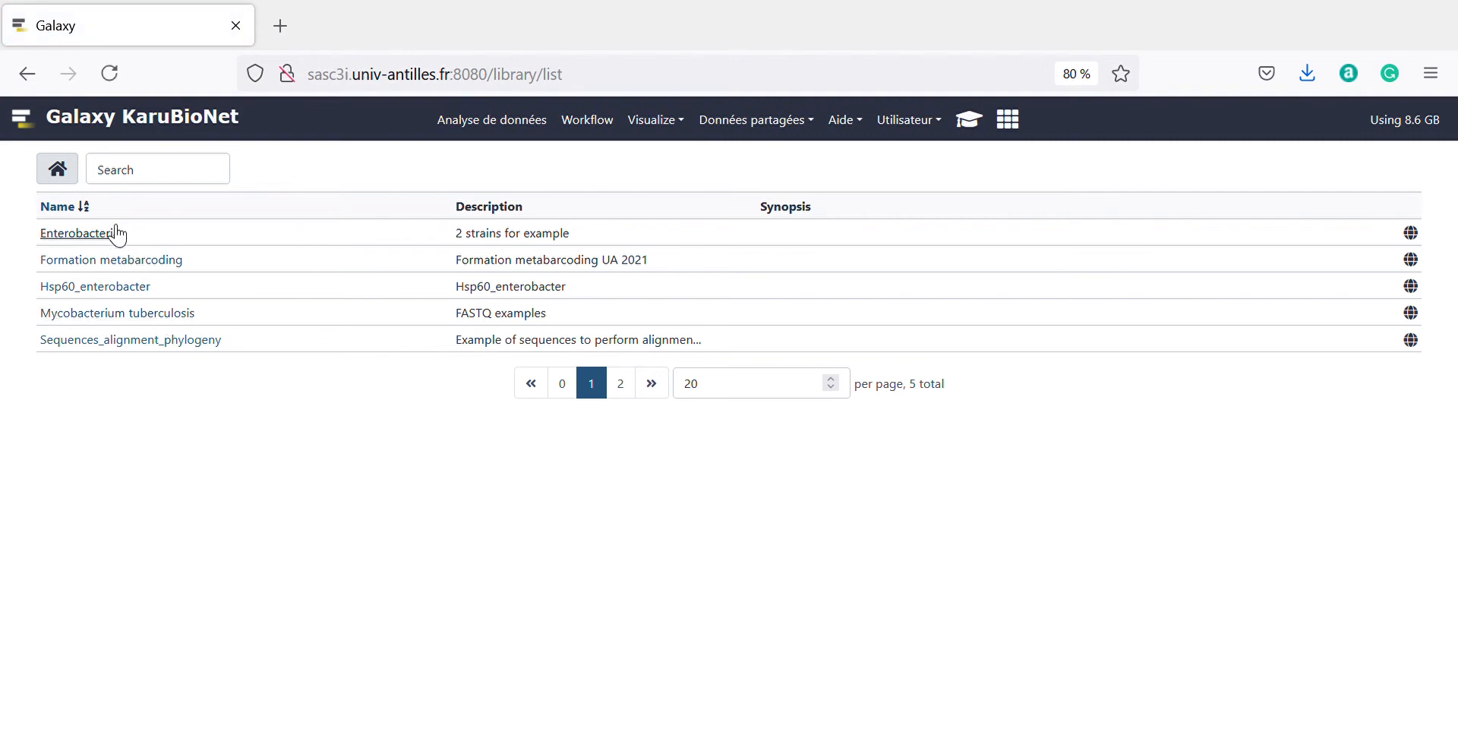
pyautogui.click(131, 341)
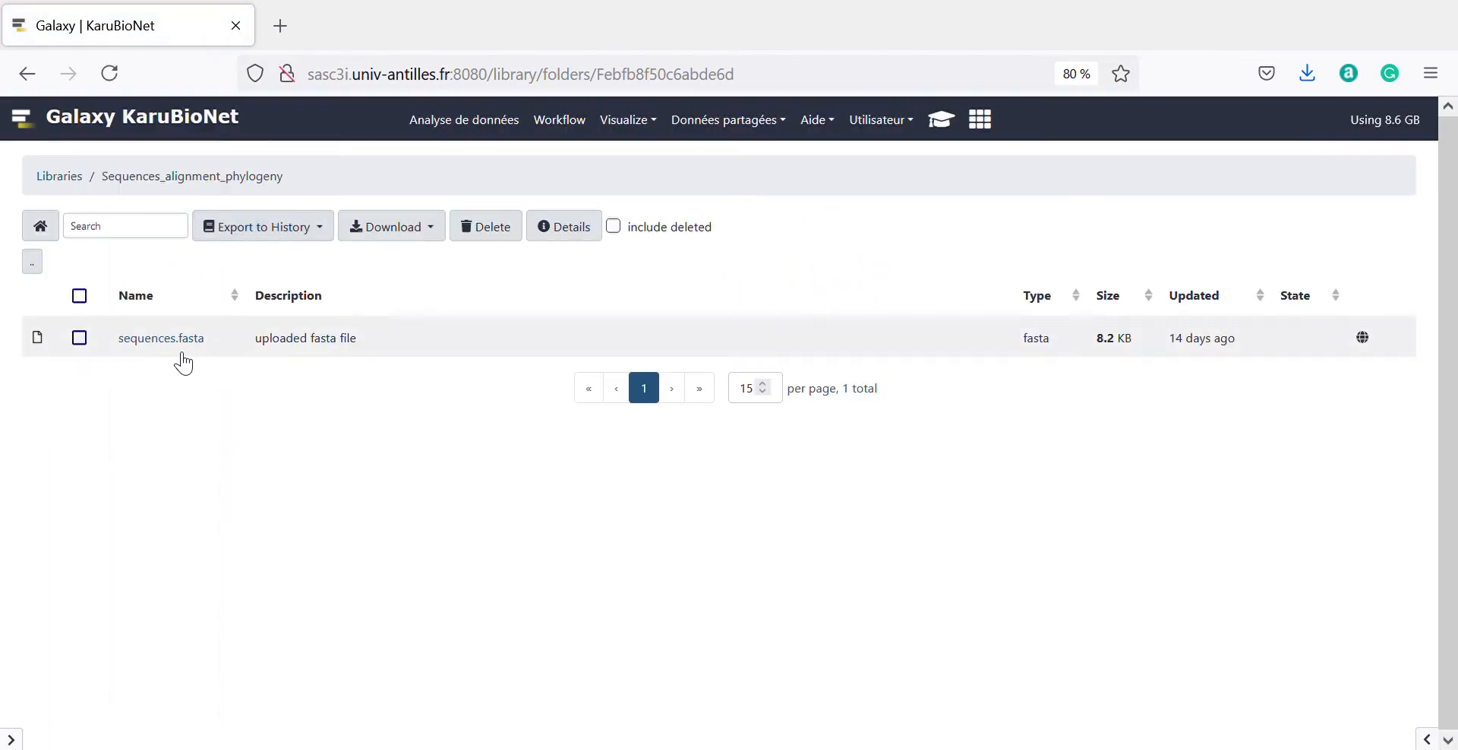
# Export sequences.fasta from the library as a dataset and import it into the phylogeny history
pyautogui.click(79, 338)
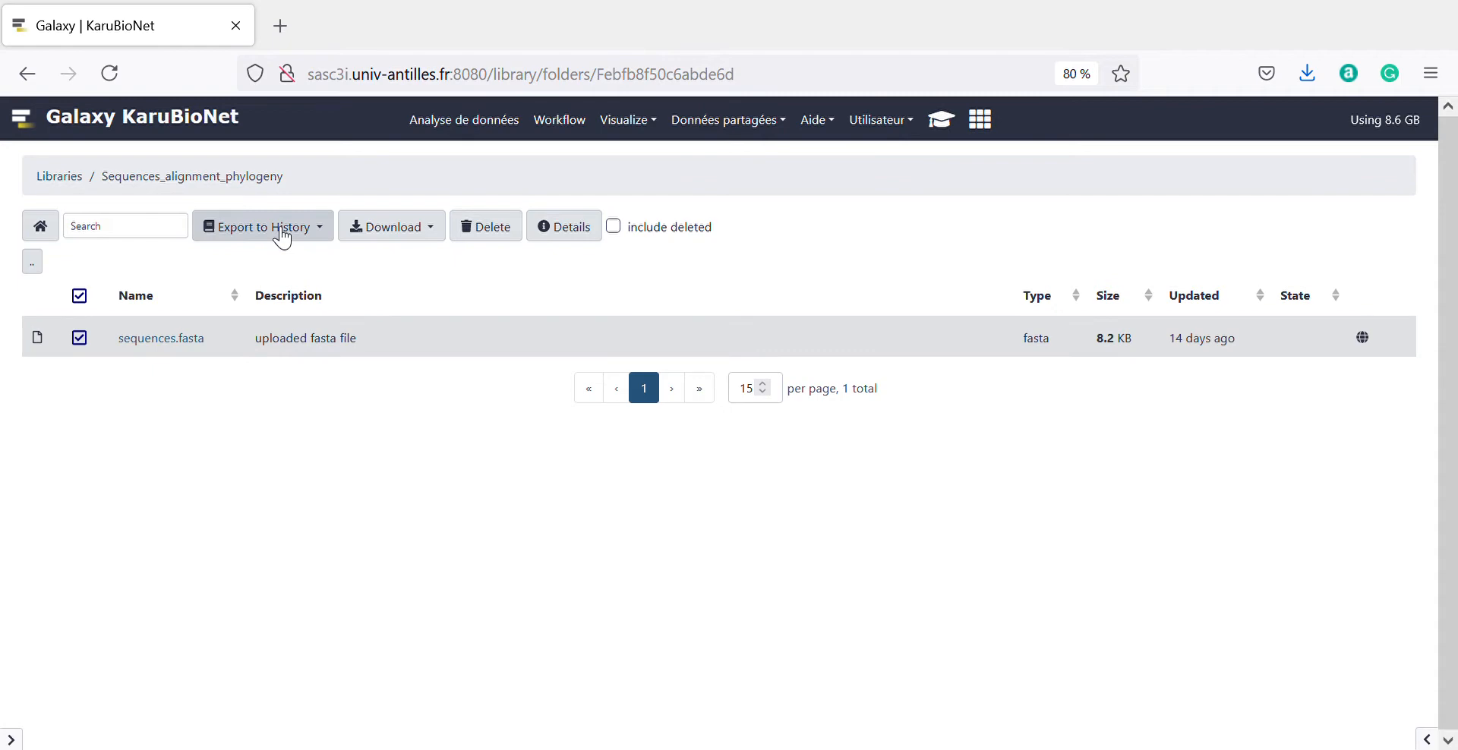
pyautogui.click(257, 237)
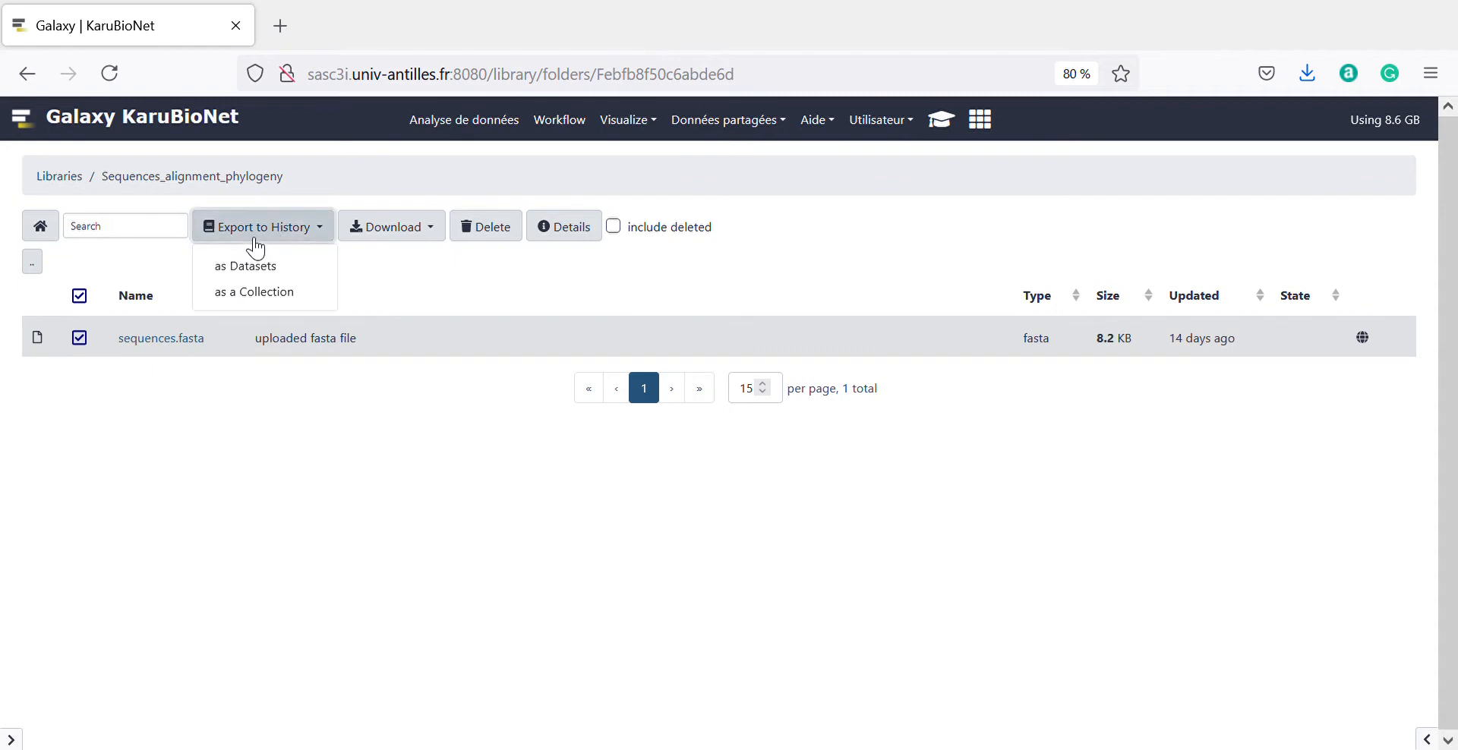
pyautogui.click(262, 274)
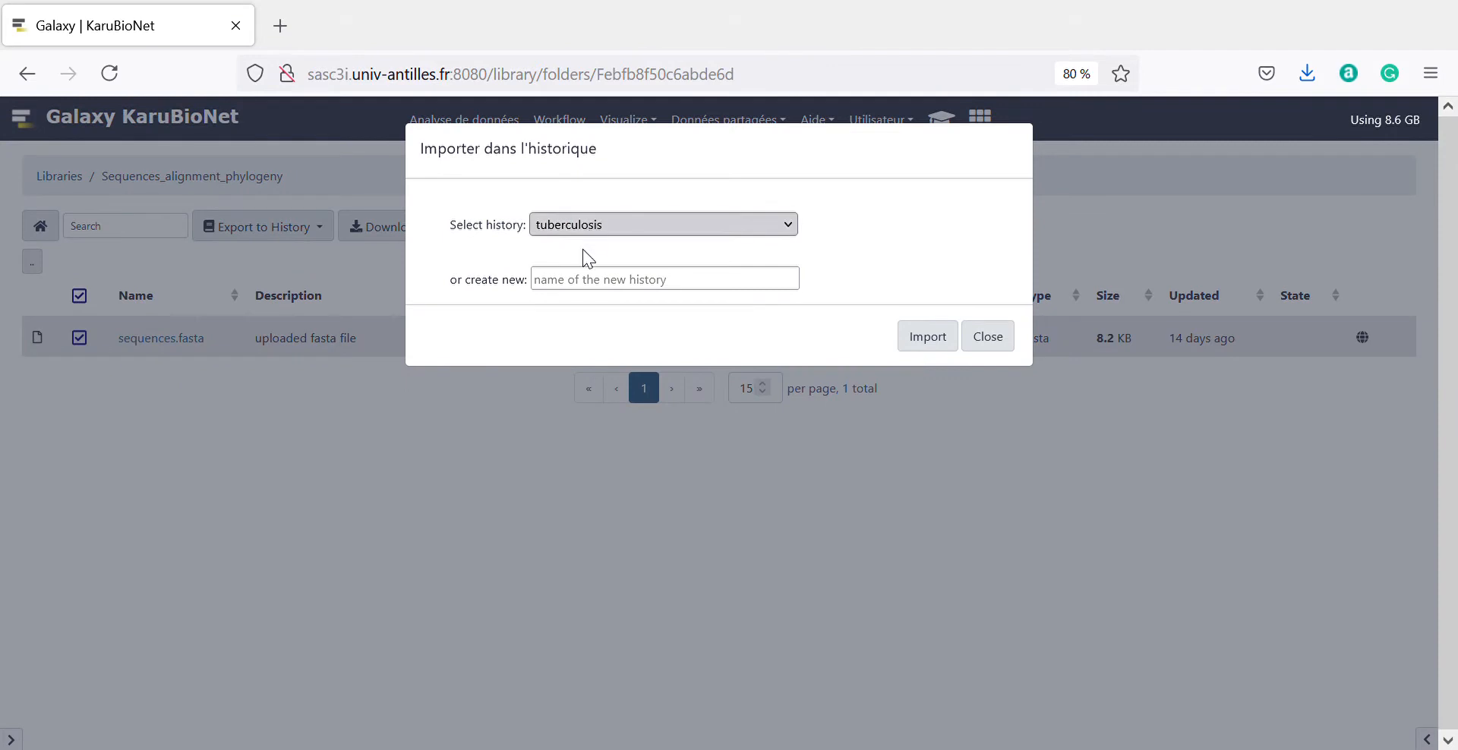
pyautogui.click(577, 277)
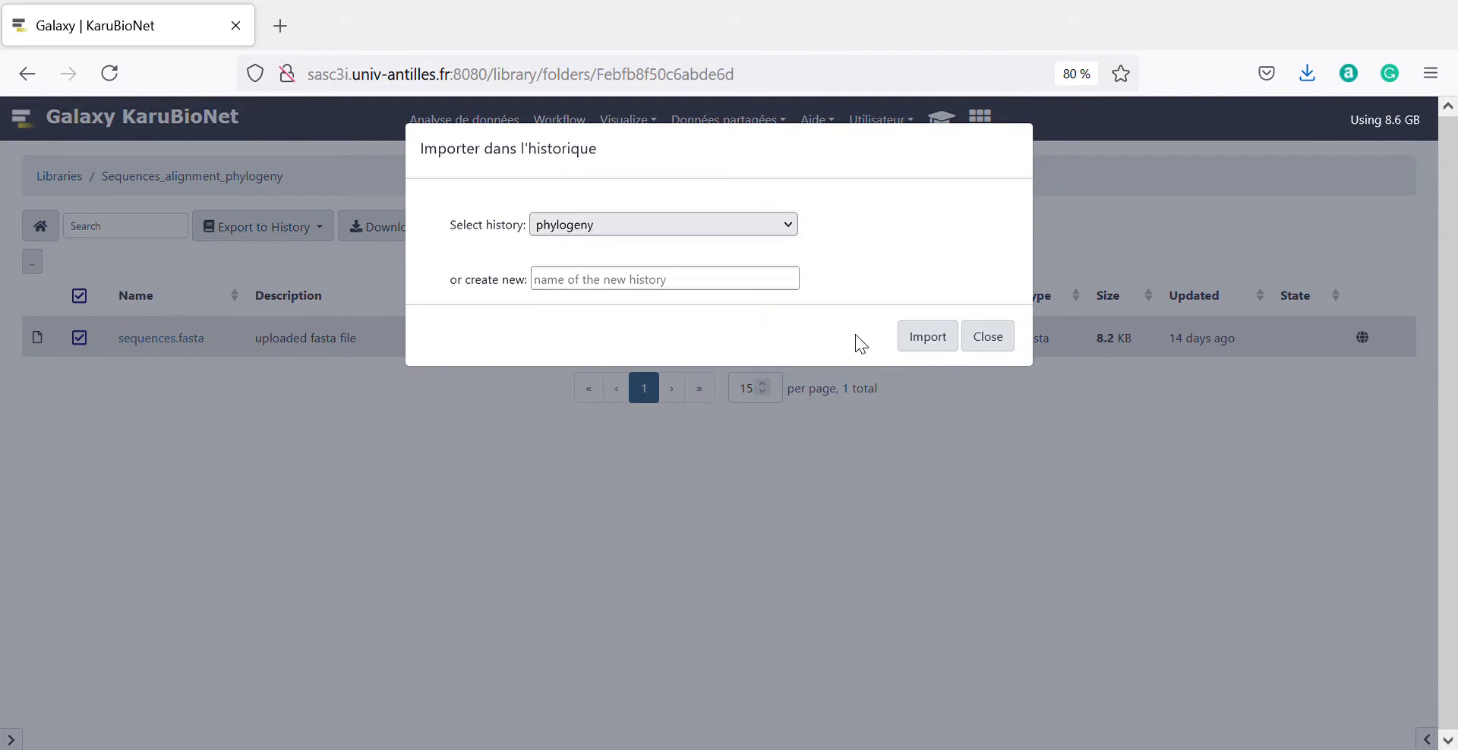
pyautogui.click(930, 344)
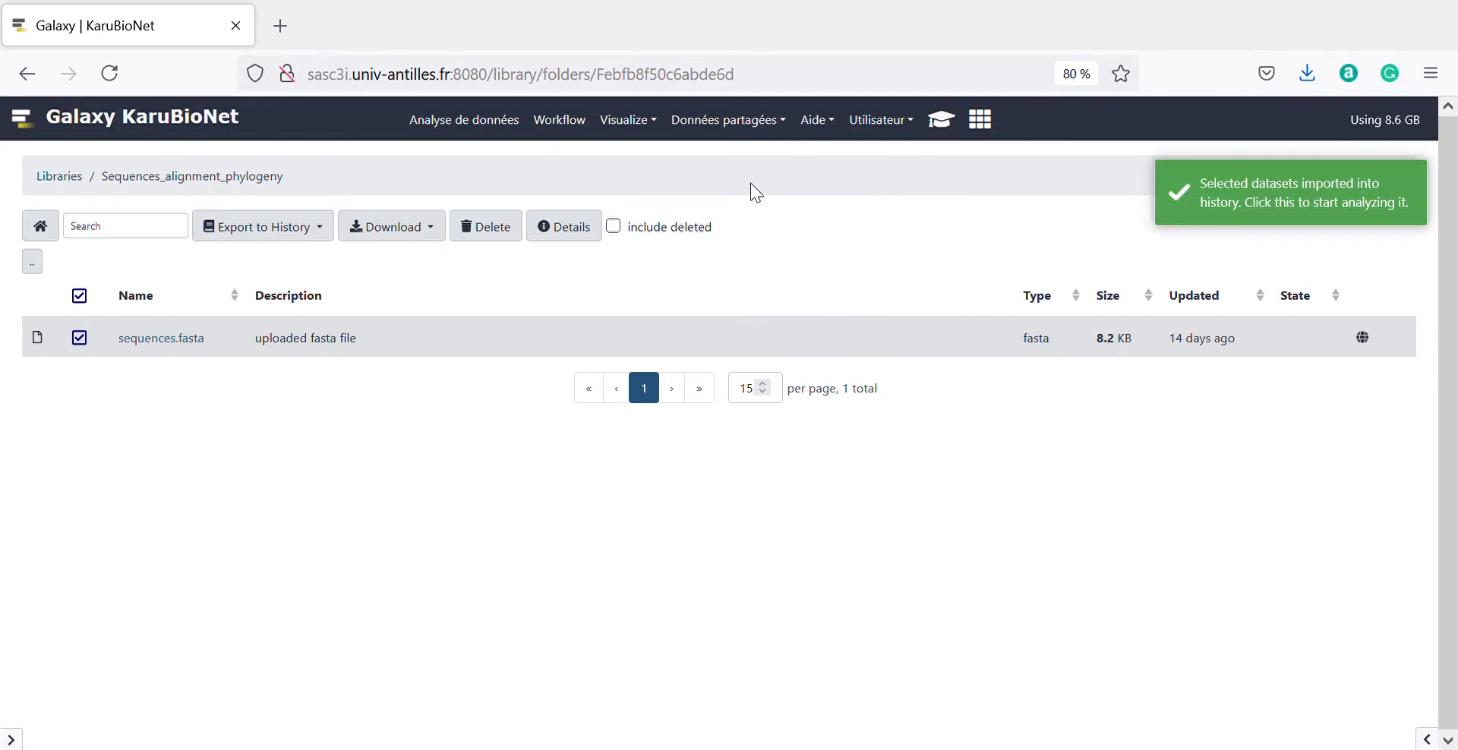
# Return to the data analysis view and open the MAFFT multiple alignment tool from the Sequence alignment category
pyautogui.click(443, 128)
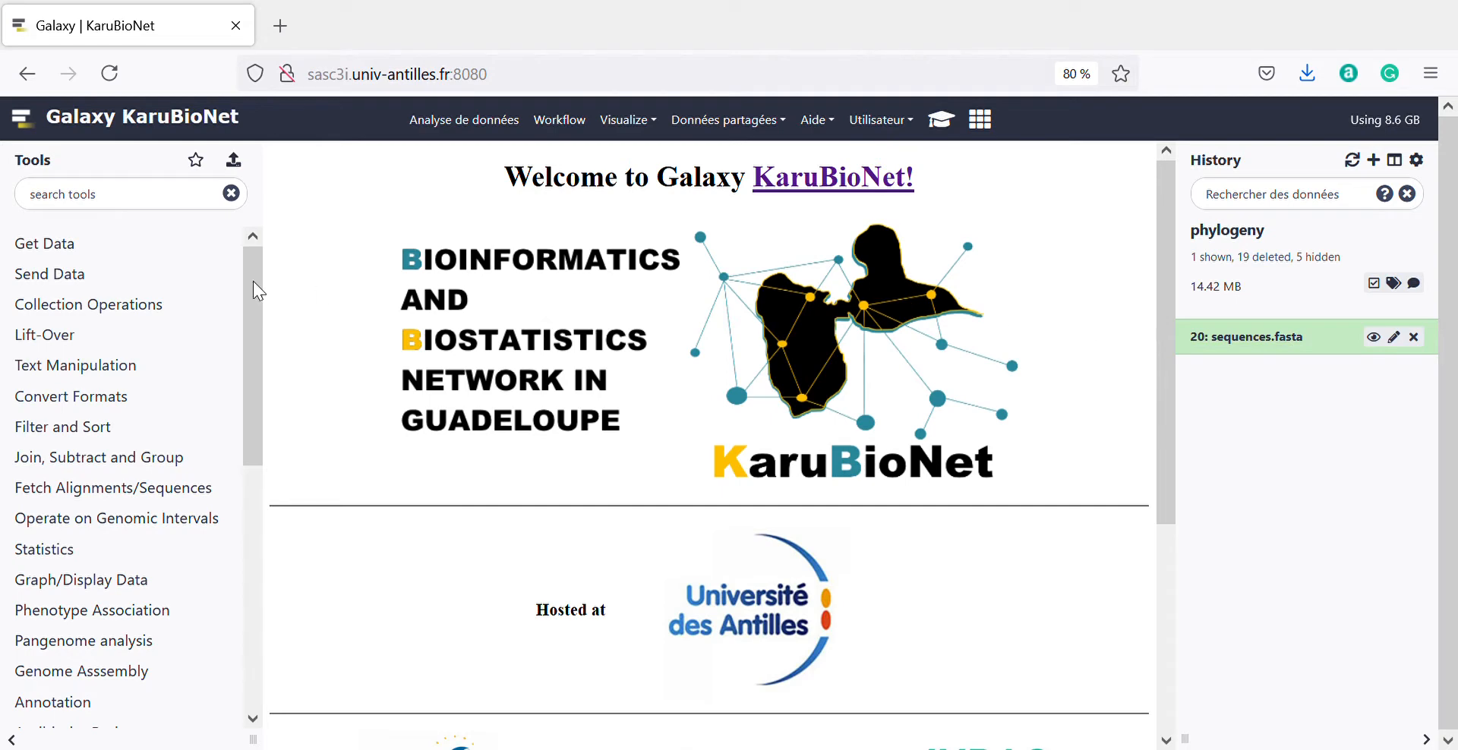
pyautogui.moveTo(255, 387); pyautogui.dragTo(239, 617)
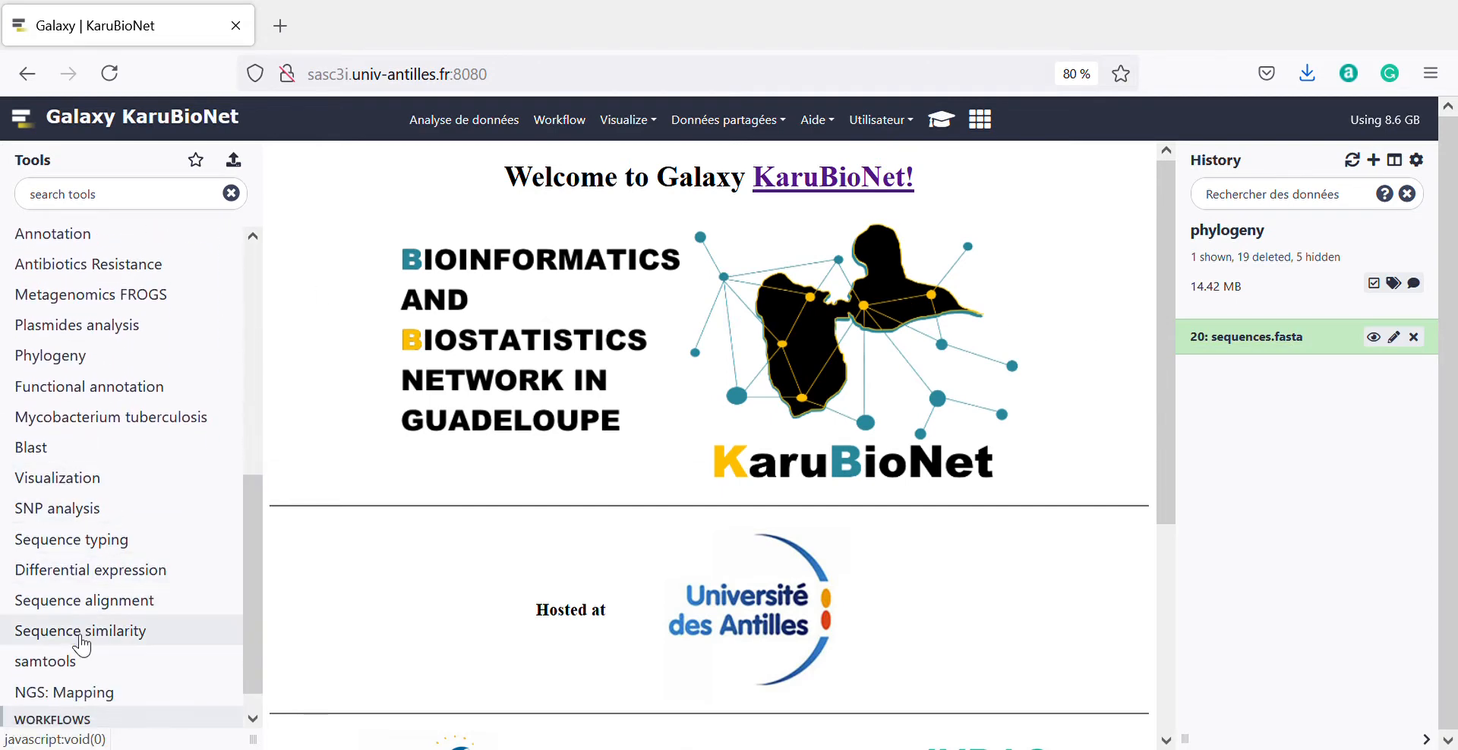
pyautogui.click(71, 610)
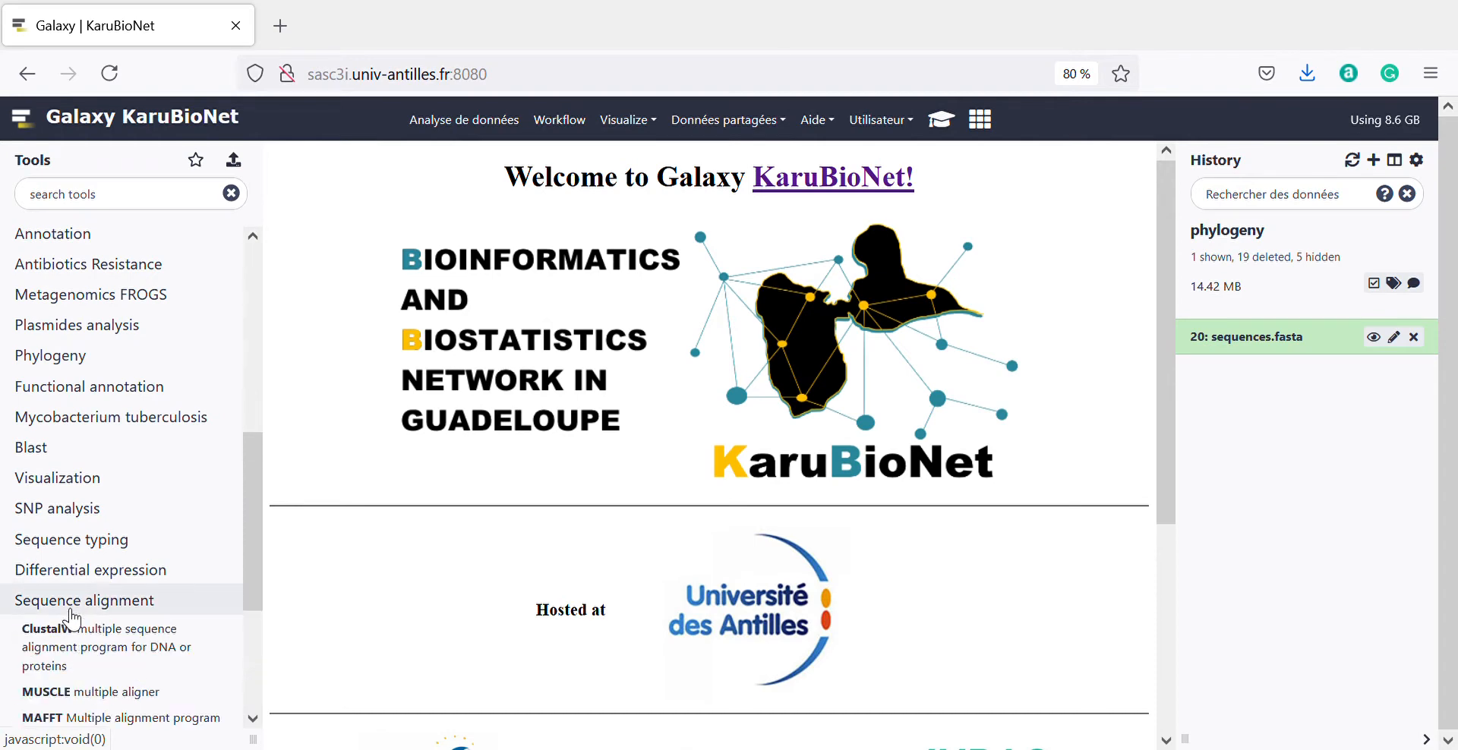
pyautogui.scroll(-3, 70, 618)
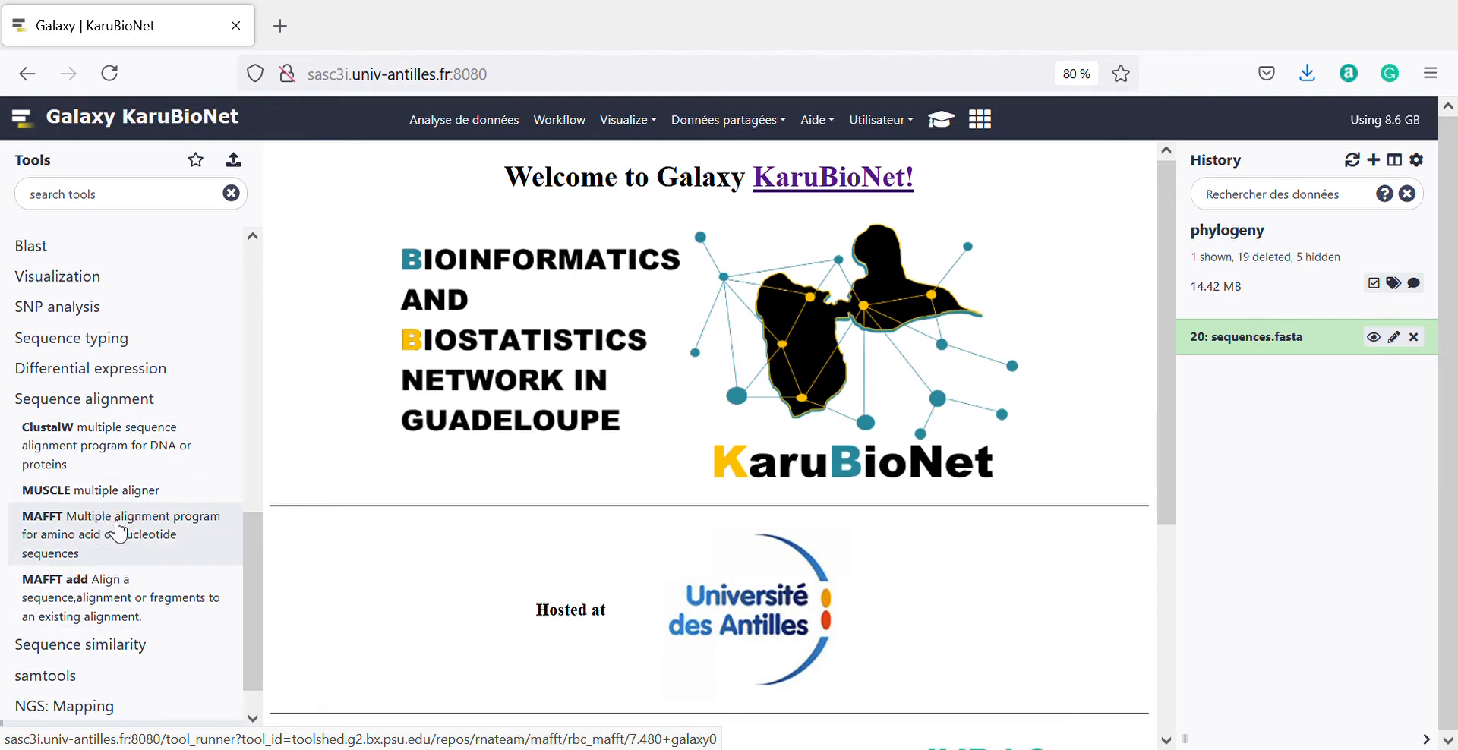
pyautogui.click(106, 543)
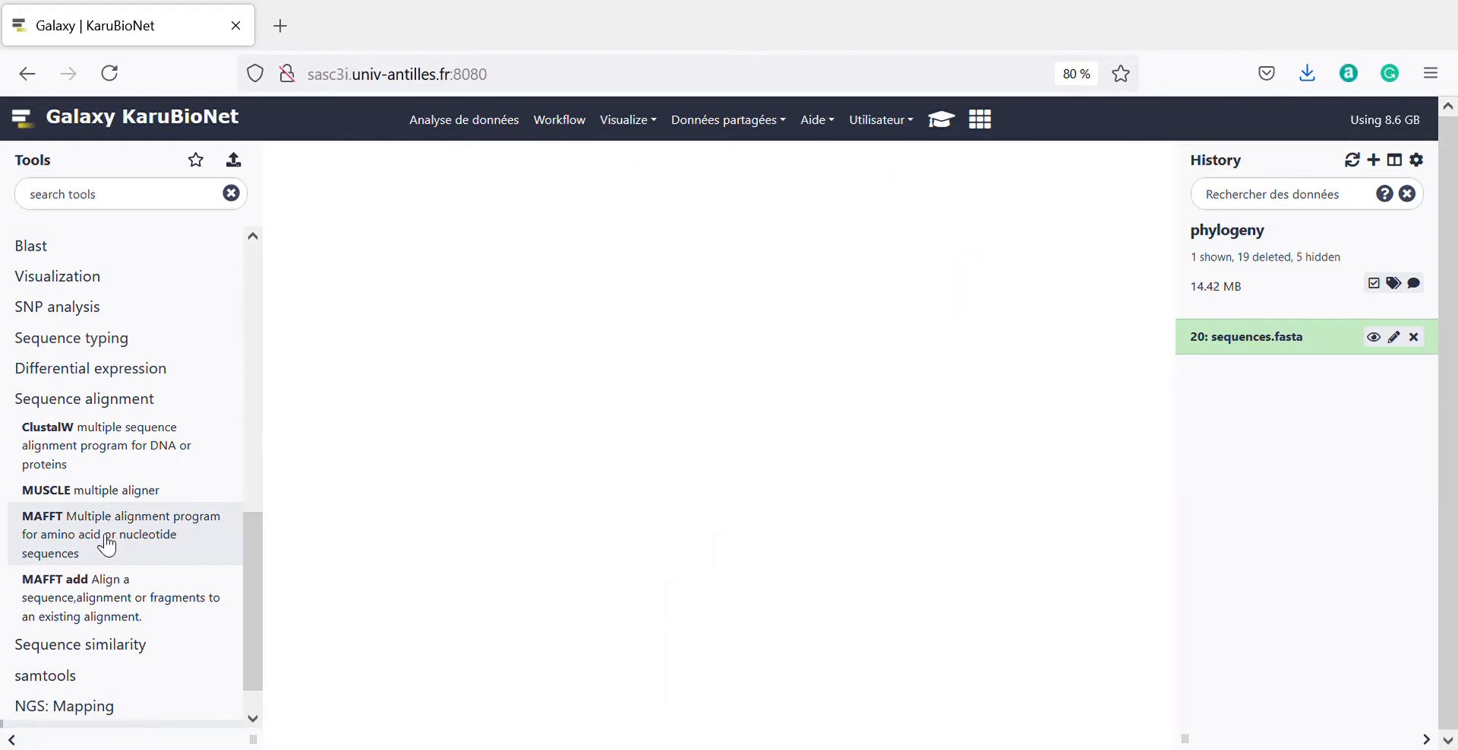
# Run MAFFT on sequences.fasta with automatic data type detection, the fftns flavour and FASTA output format
pyautogui.click(486, 262)
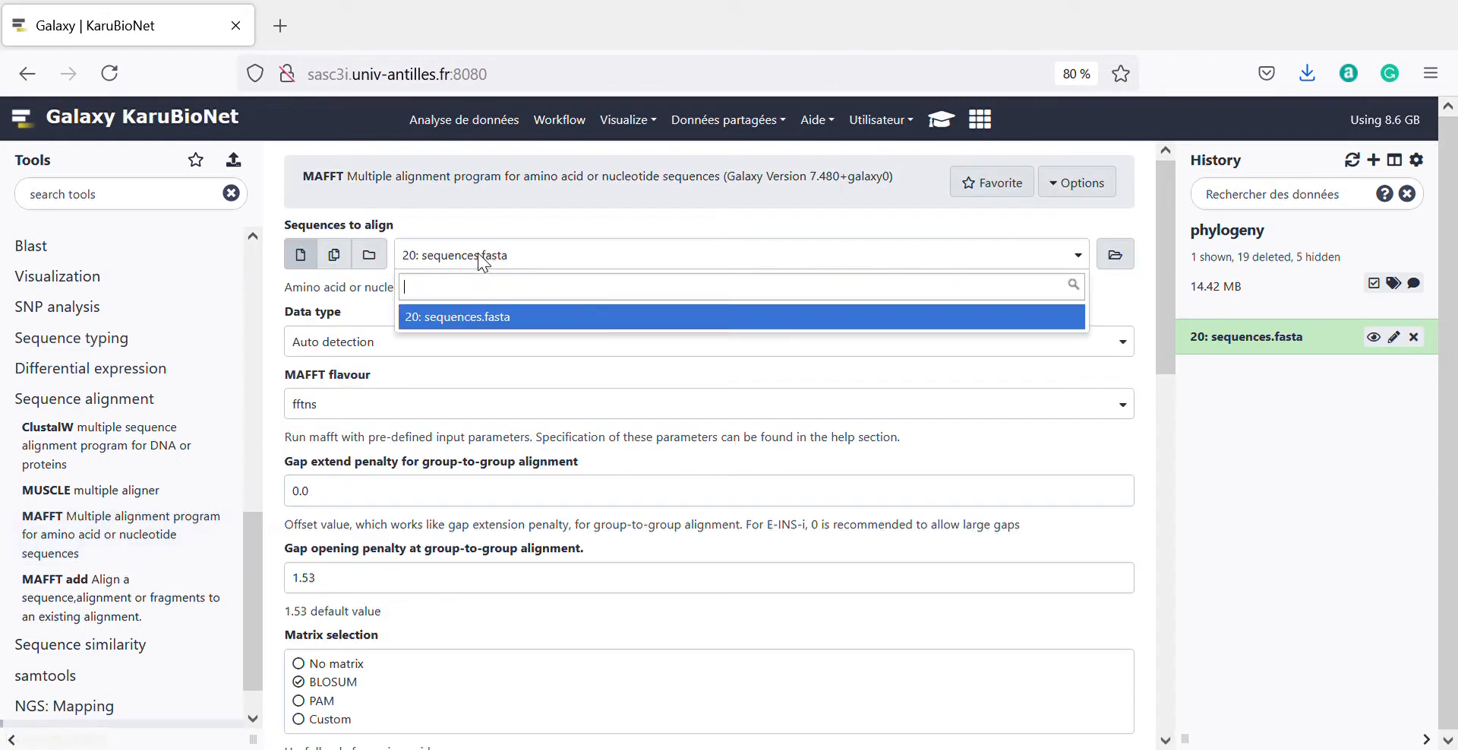
pyautogui.click(486, 261)
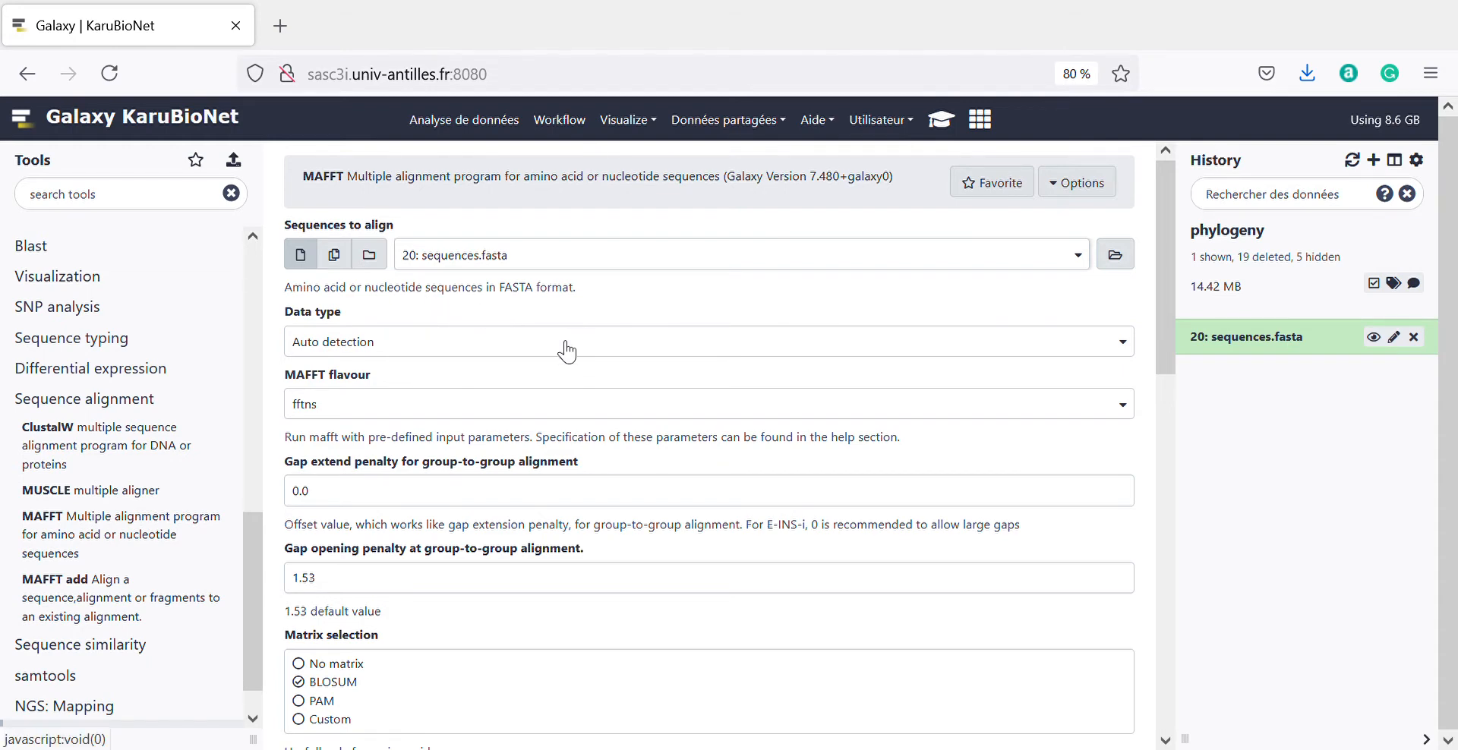
pyautogui.scroll(-5, 557, 340)
pyautogui.scroll(-7, 557, 340)
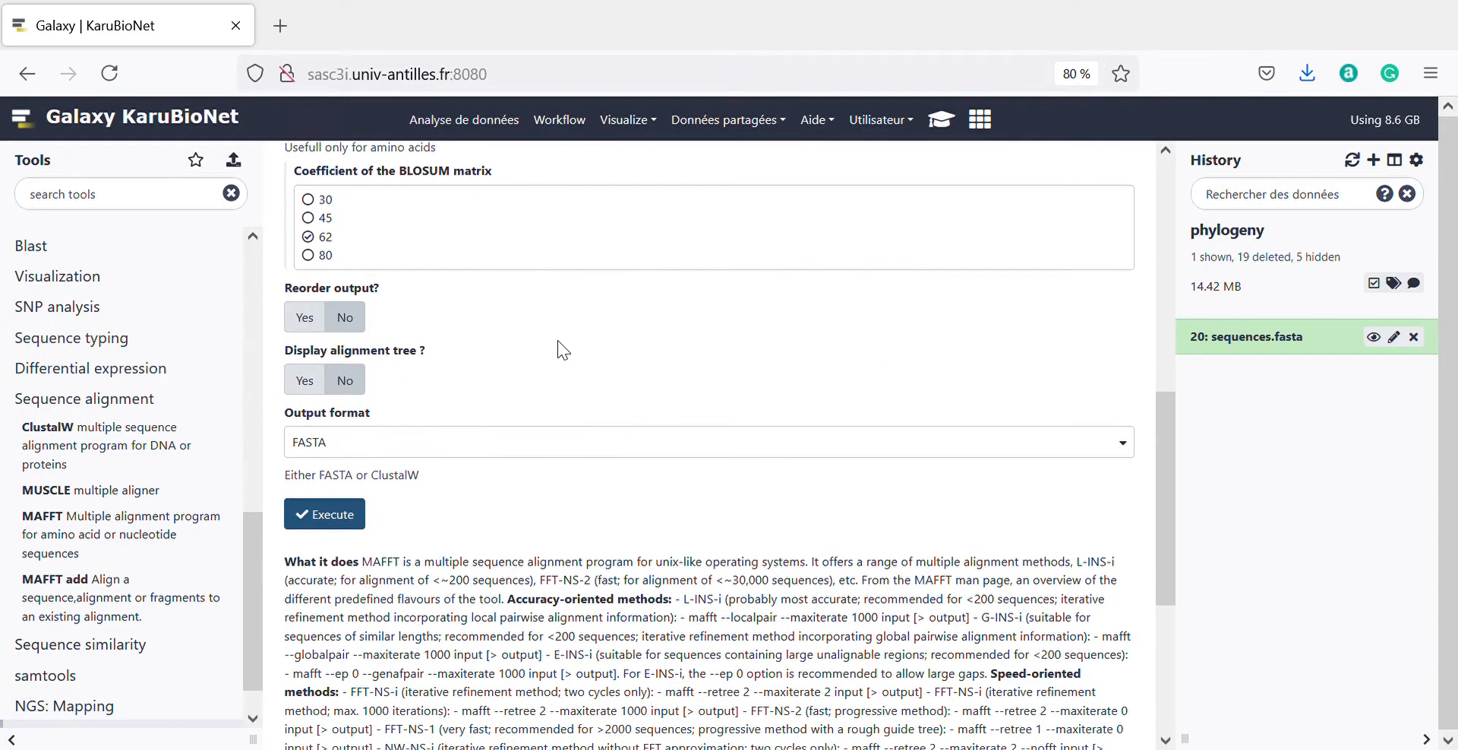
pyautogui.scroll(7, 557, 340)
pyautogui.scroll(-5, 557, 340)
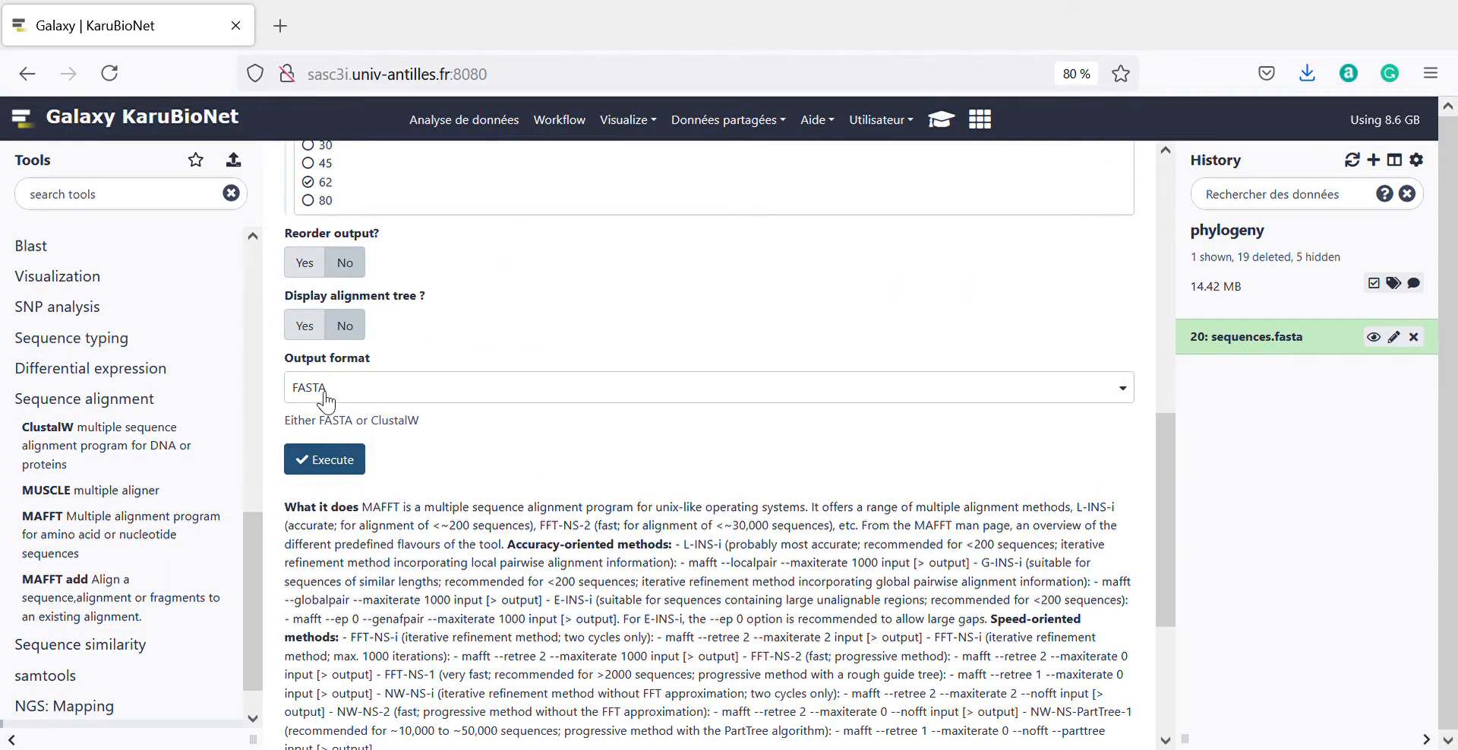
pyautogui.click(337, 468)
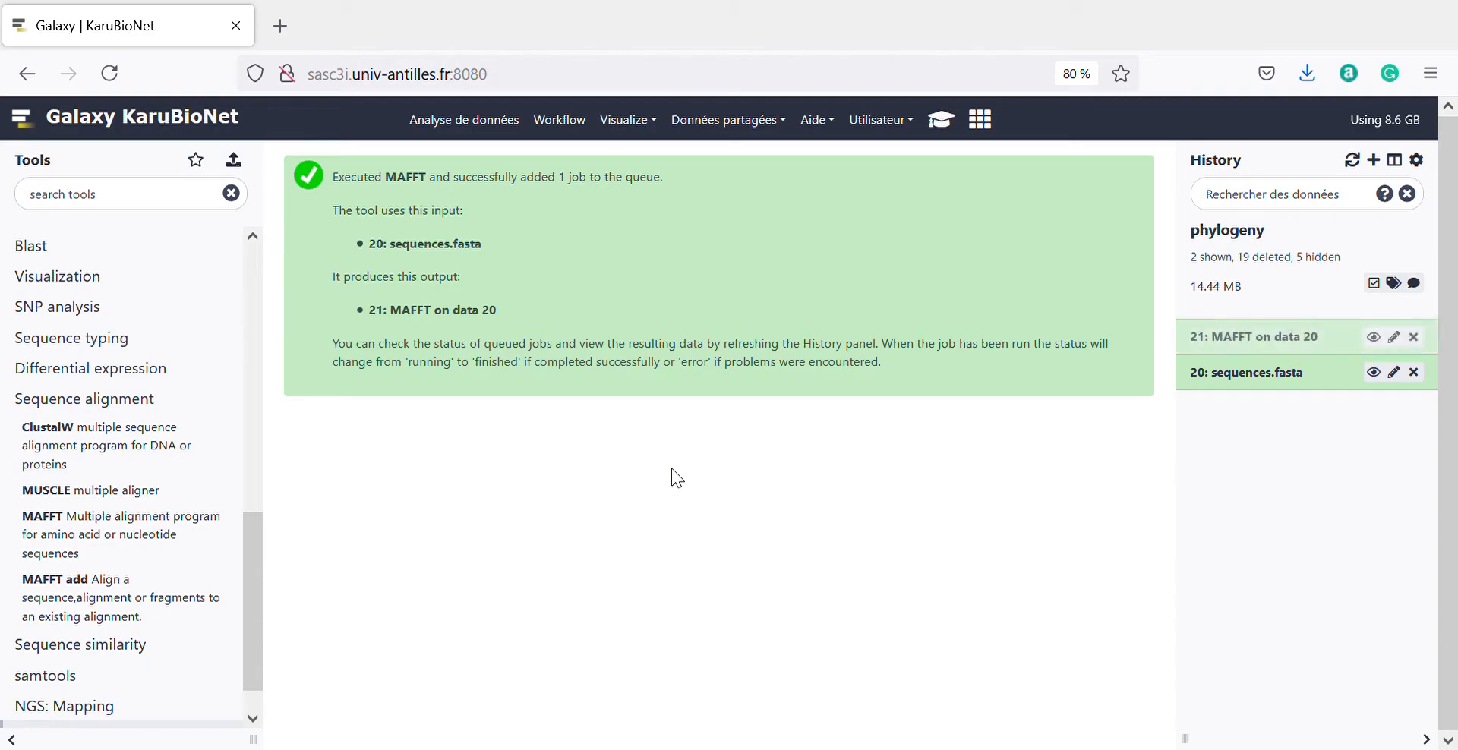
# Display the MAFFT alignment output and look through the aligned sequences in the FASTA text
pyautogui.click(1373, 336)
pyautogui.scroll(-8, 727, 376)
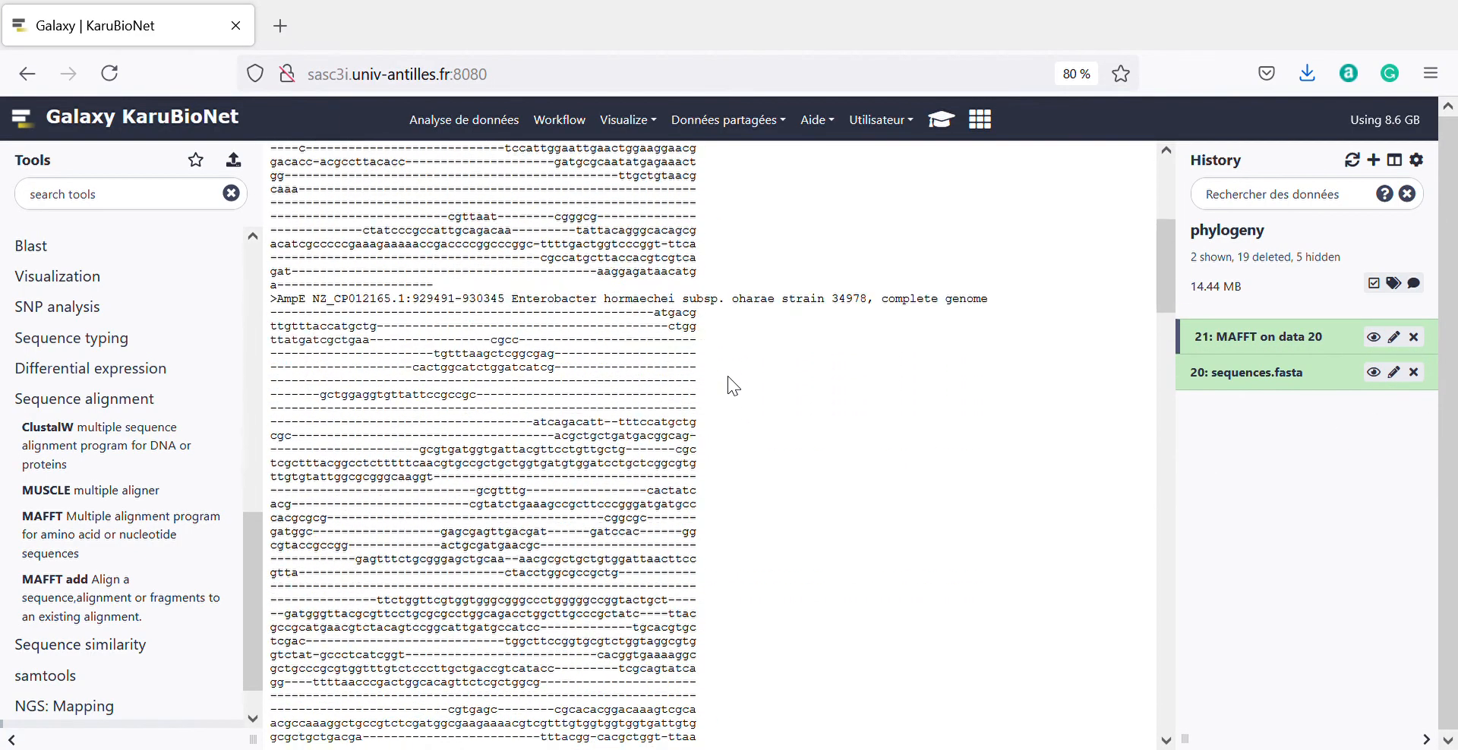
pyautogui.scroll(8, 727, 376)
pyautogui.scroll(-5, 727, 376)
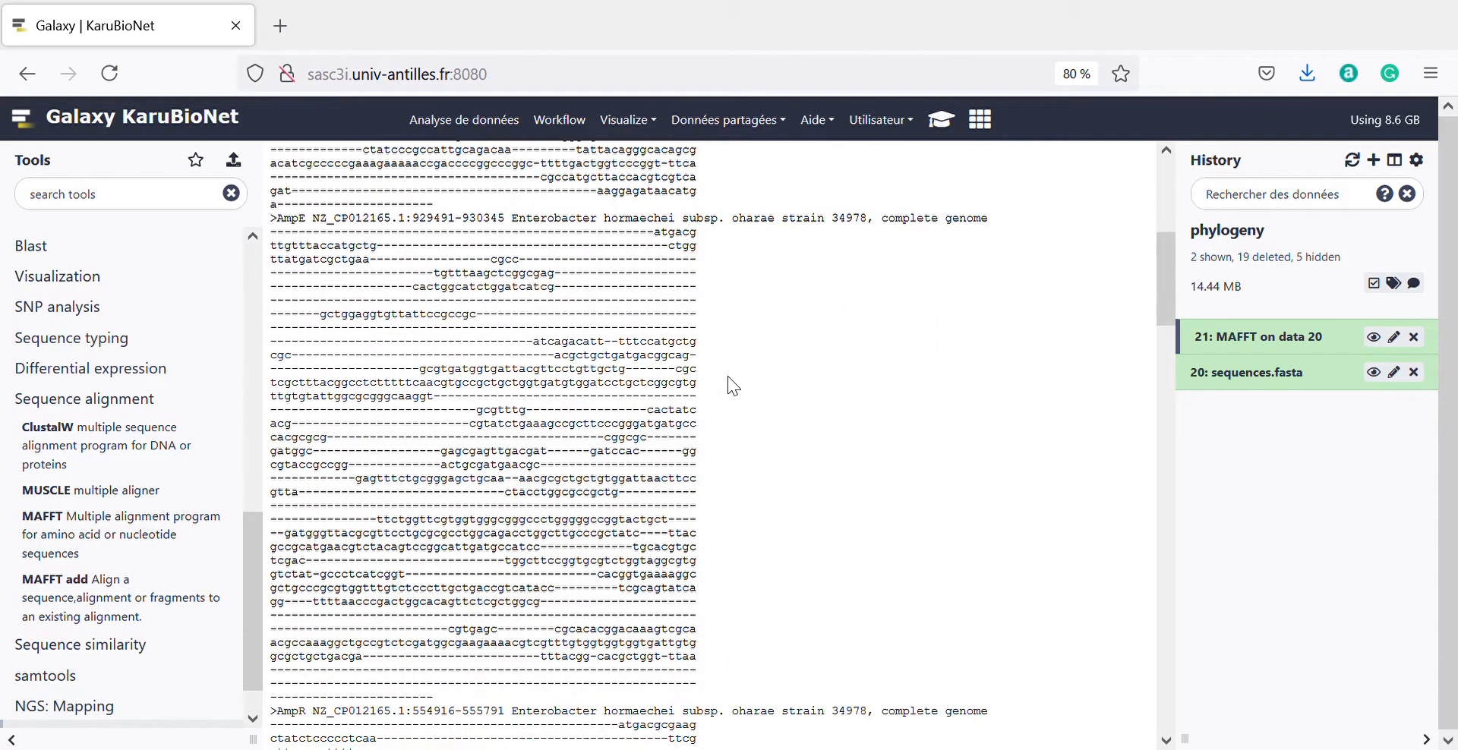
pyautogui.scroll(5, 728, 376)
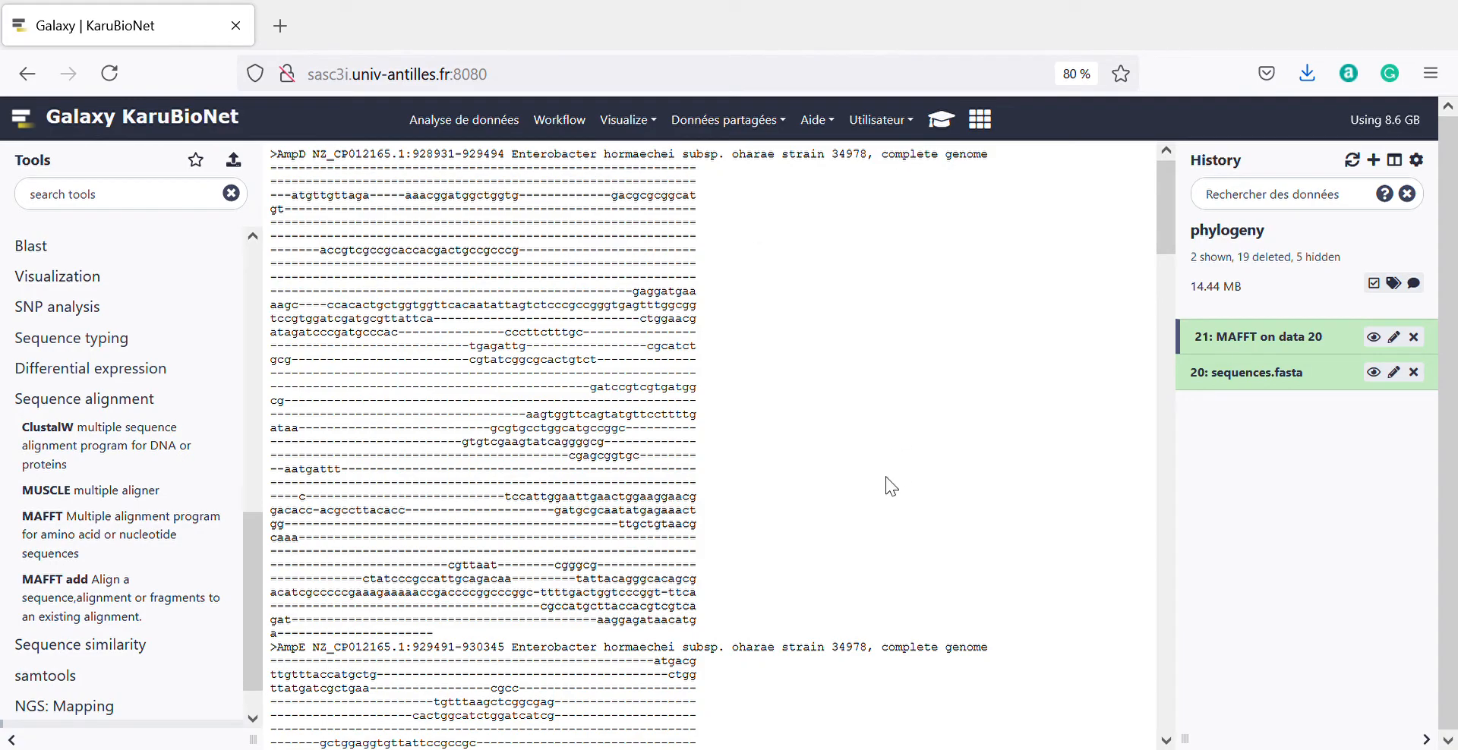
pyautogui.scroll(-15, 885, 476)
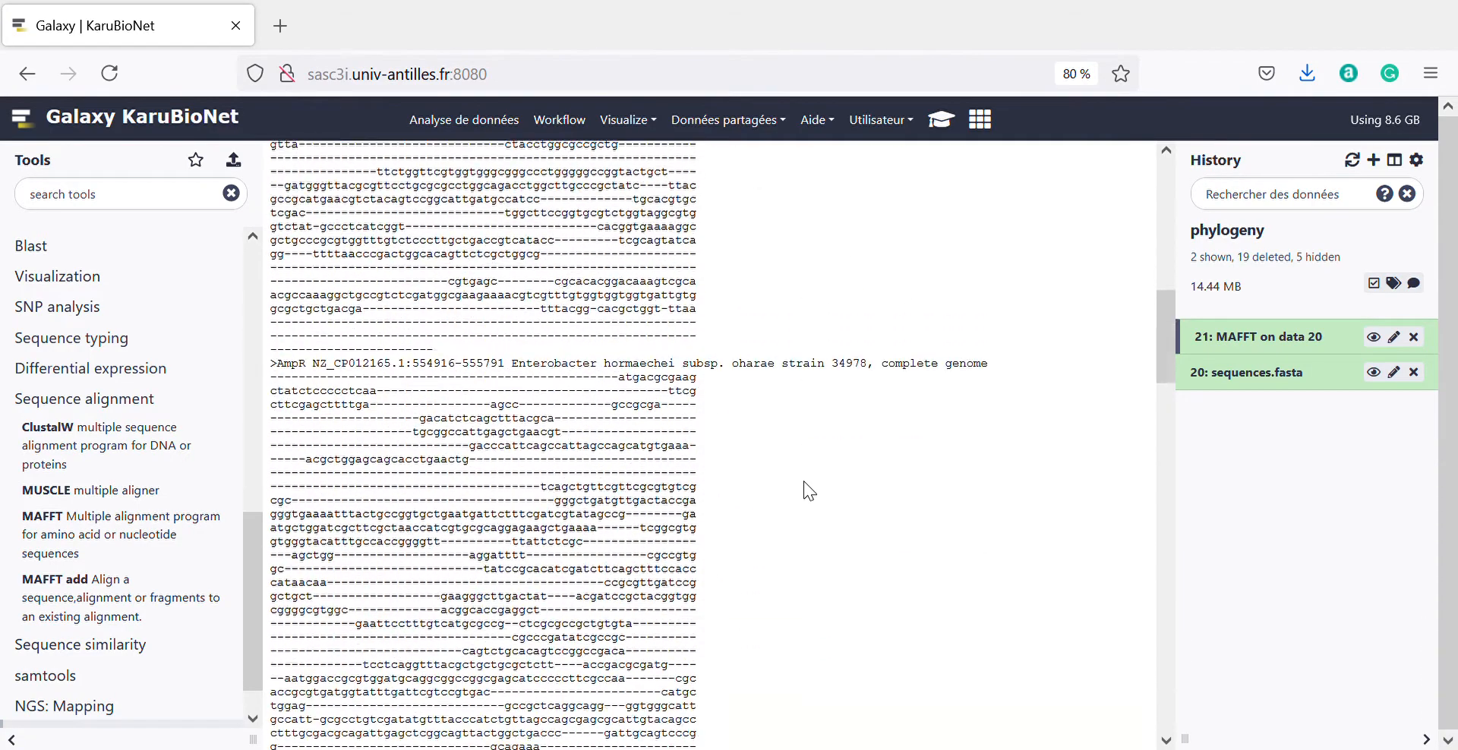
pyautogui.scroll(-15, 809, 491)
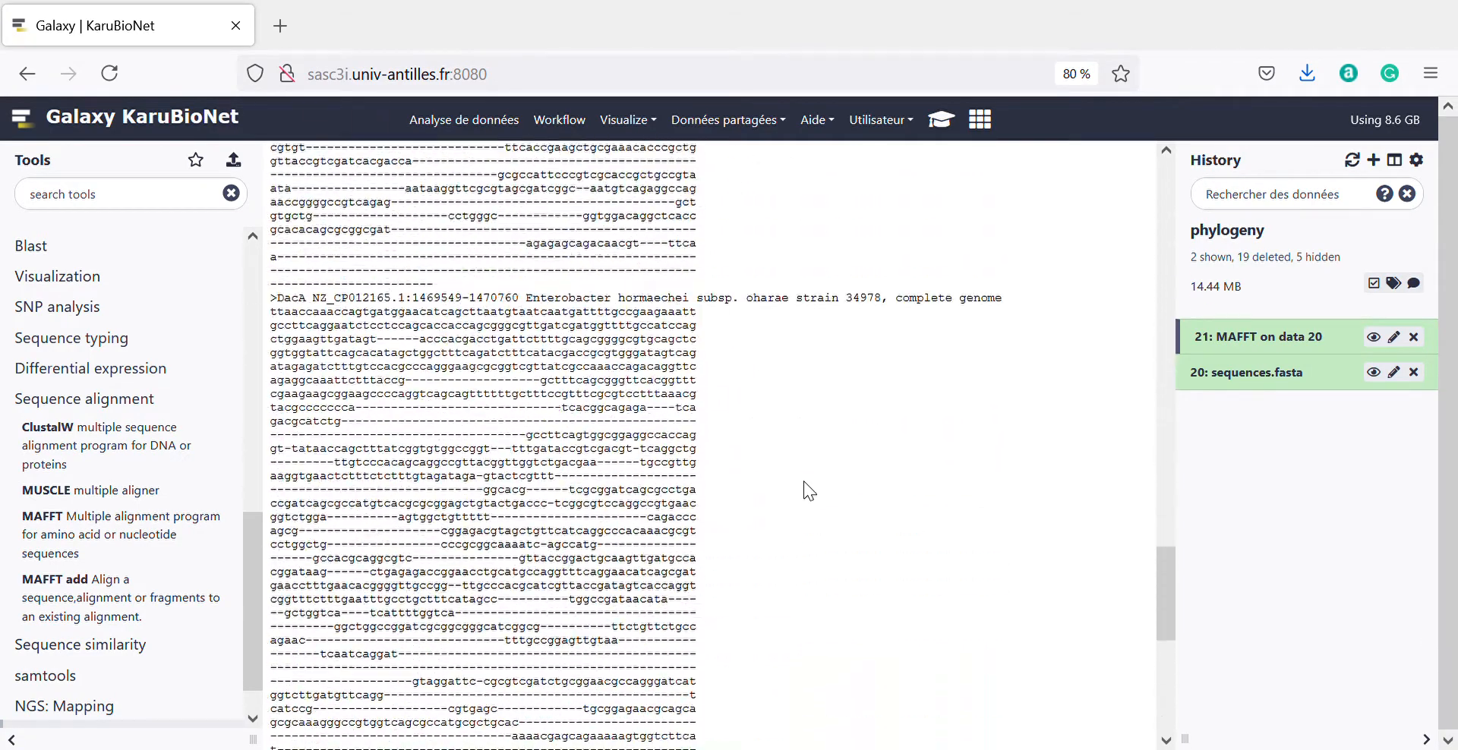
pyautogui.scroll(10, 809, 490)
pyautogui.click(1376, 337)
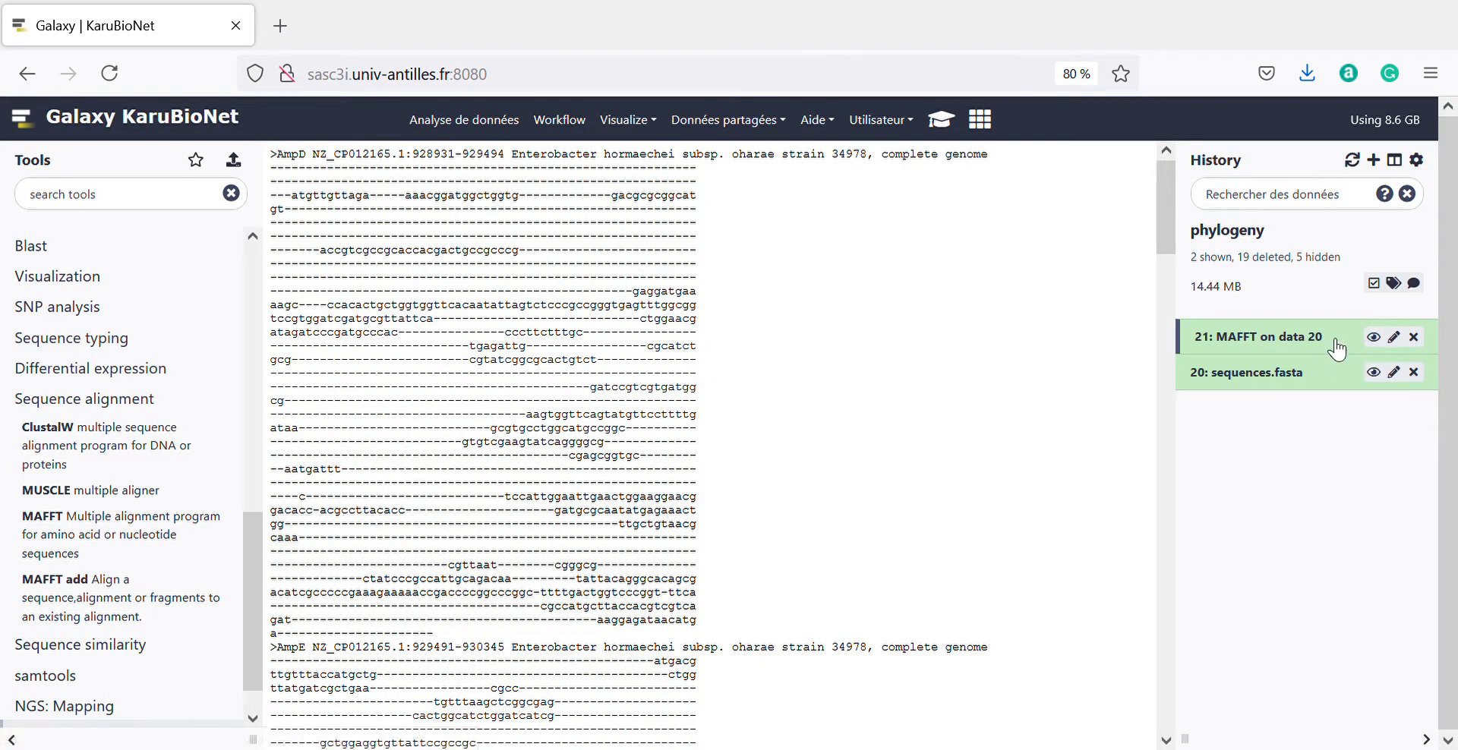
# Expand the MAFFT result in the history and visualize it with the Multiple Sequence Alignment viewer
pyautogui.click(1346, 351)
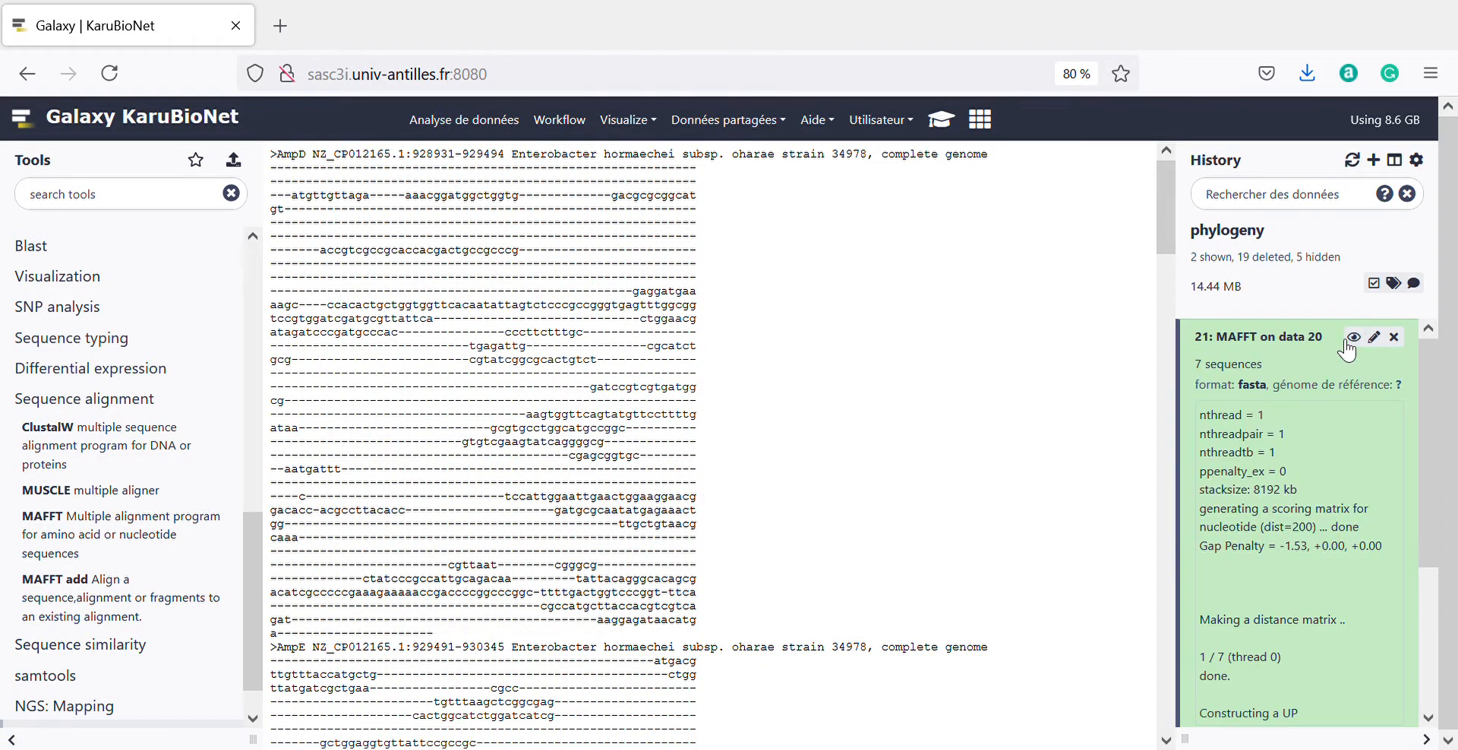
pyautogui.scroll(-1, 1222, 564)
pyautogui.scroll(-2, 1222, 564)
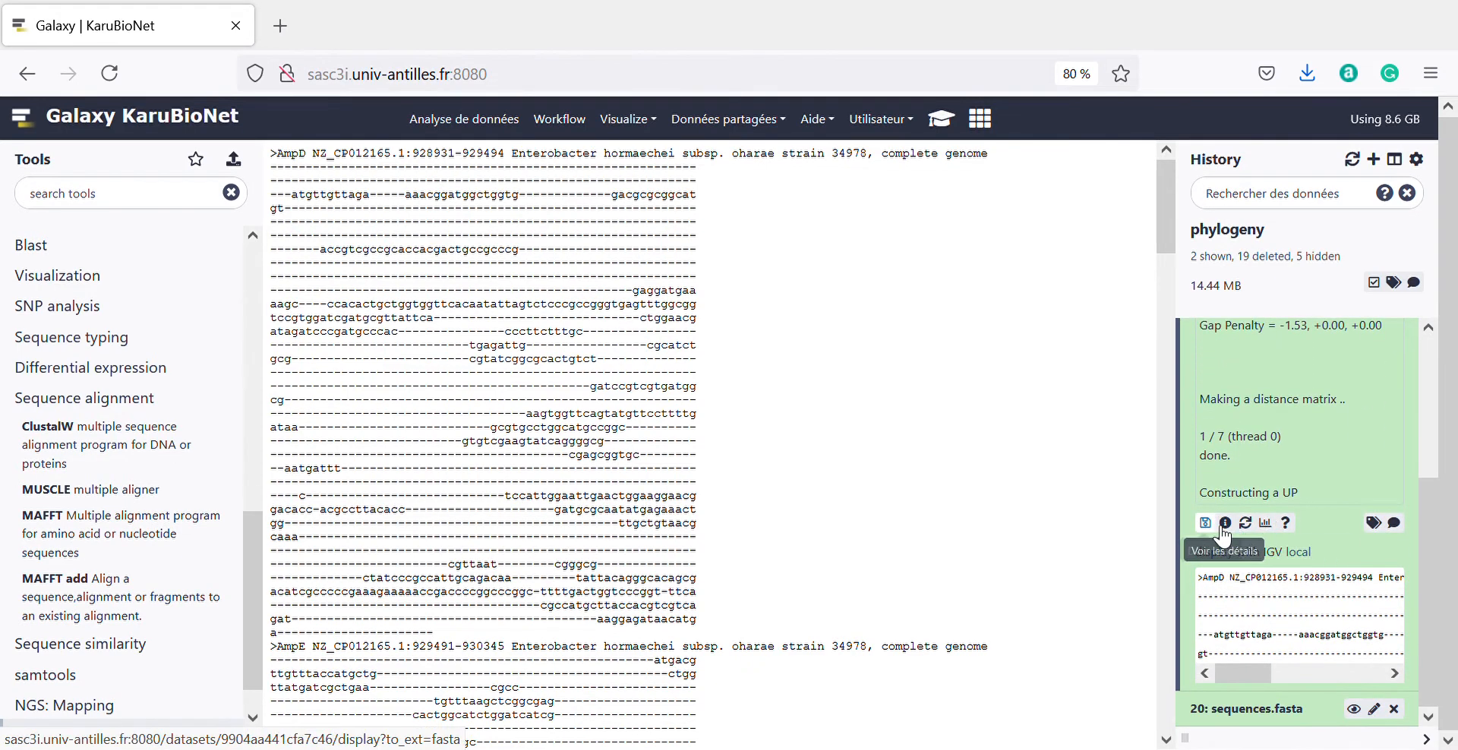
pyautogui.click(1264, 524)
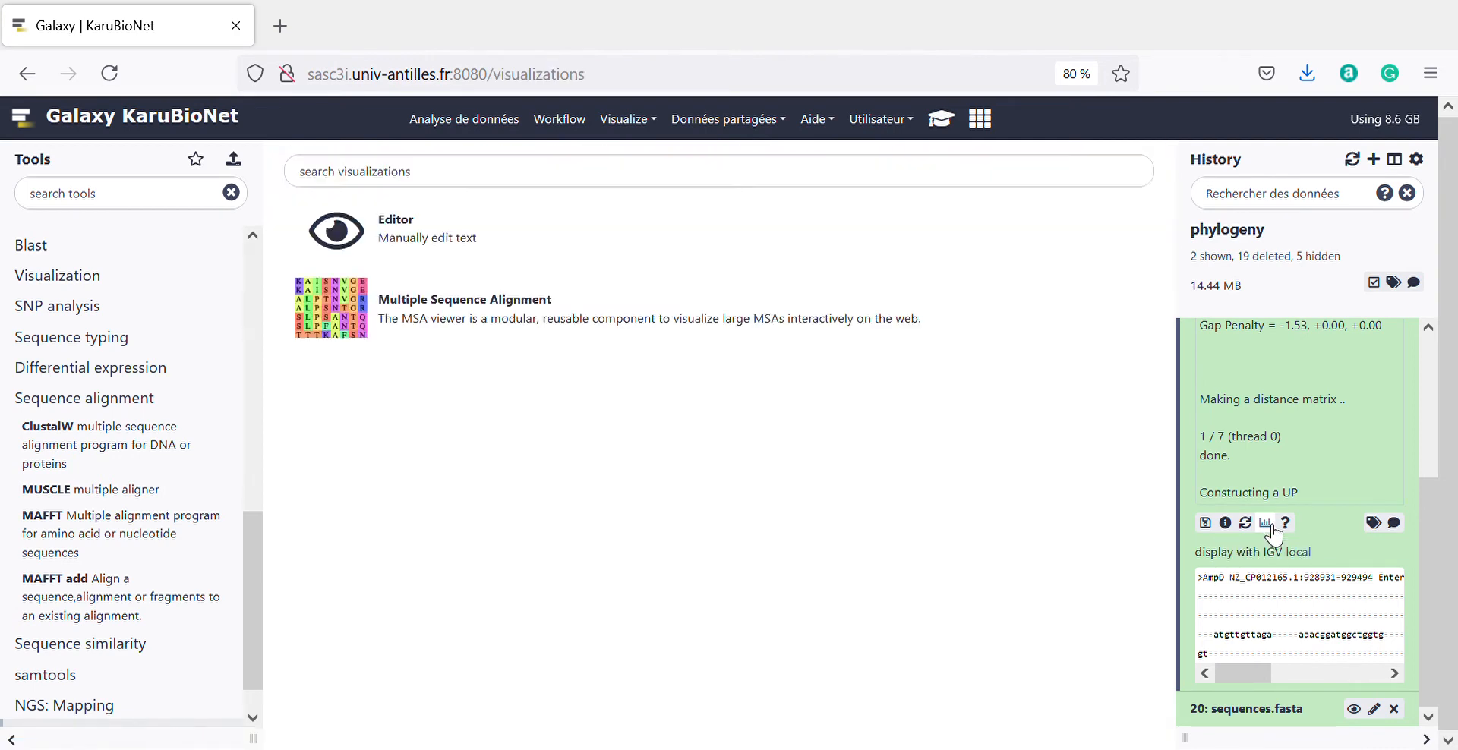
pyautogui.click(445, 325)
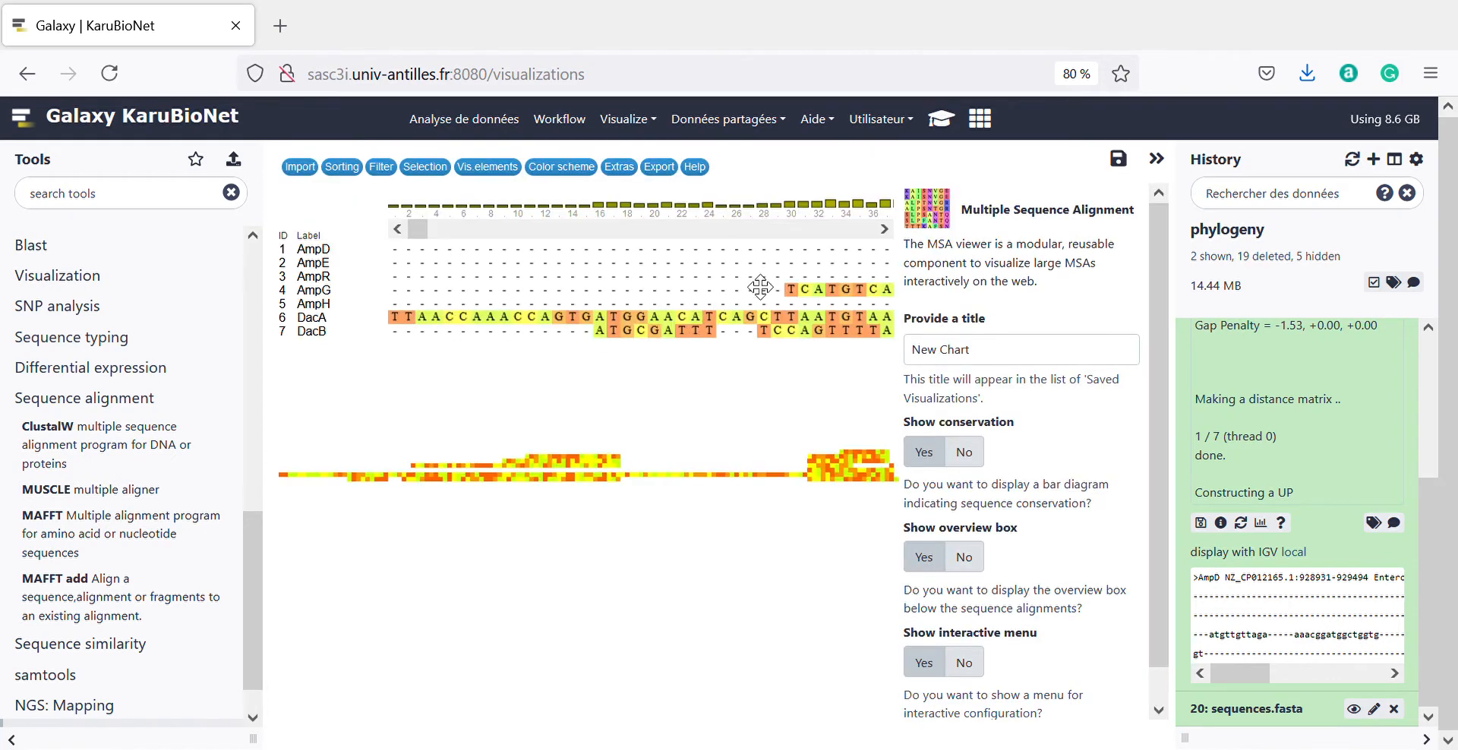
# Examine the aligned bases and conservation bars of the seven sequences along the first part of the alignment
pyautogui.moveTo(760, 287); pyautogui.dragTo(513, 295)
pyautogui.moveTo(734, 306); pyautogui.dragTo(493, 305)
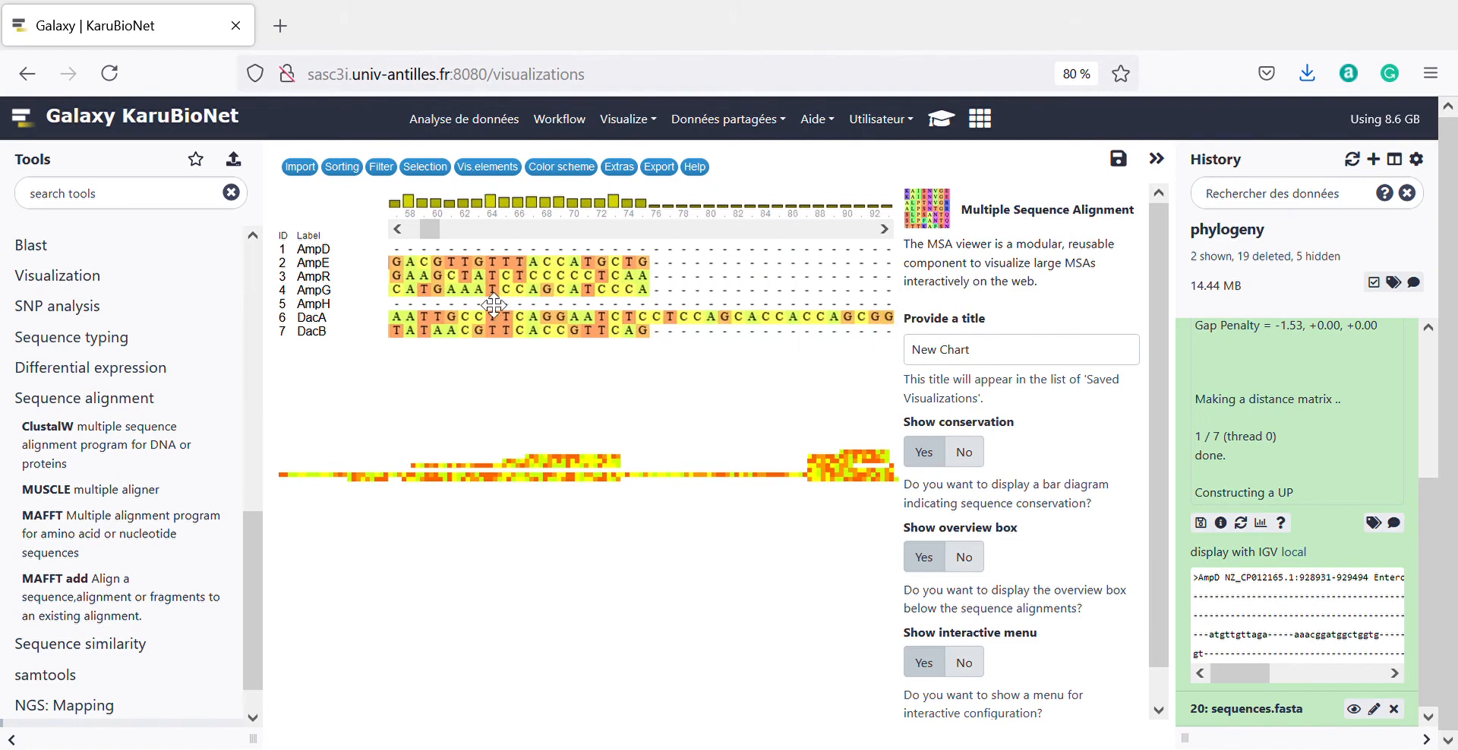
pyautogui.moveTo(763, 306); pyautogui.dragTo(538, 297)
pyautogui.moveTo(824, 318); pyautogui.dragTo(565, 306)
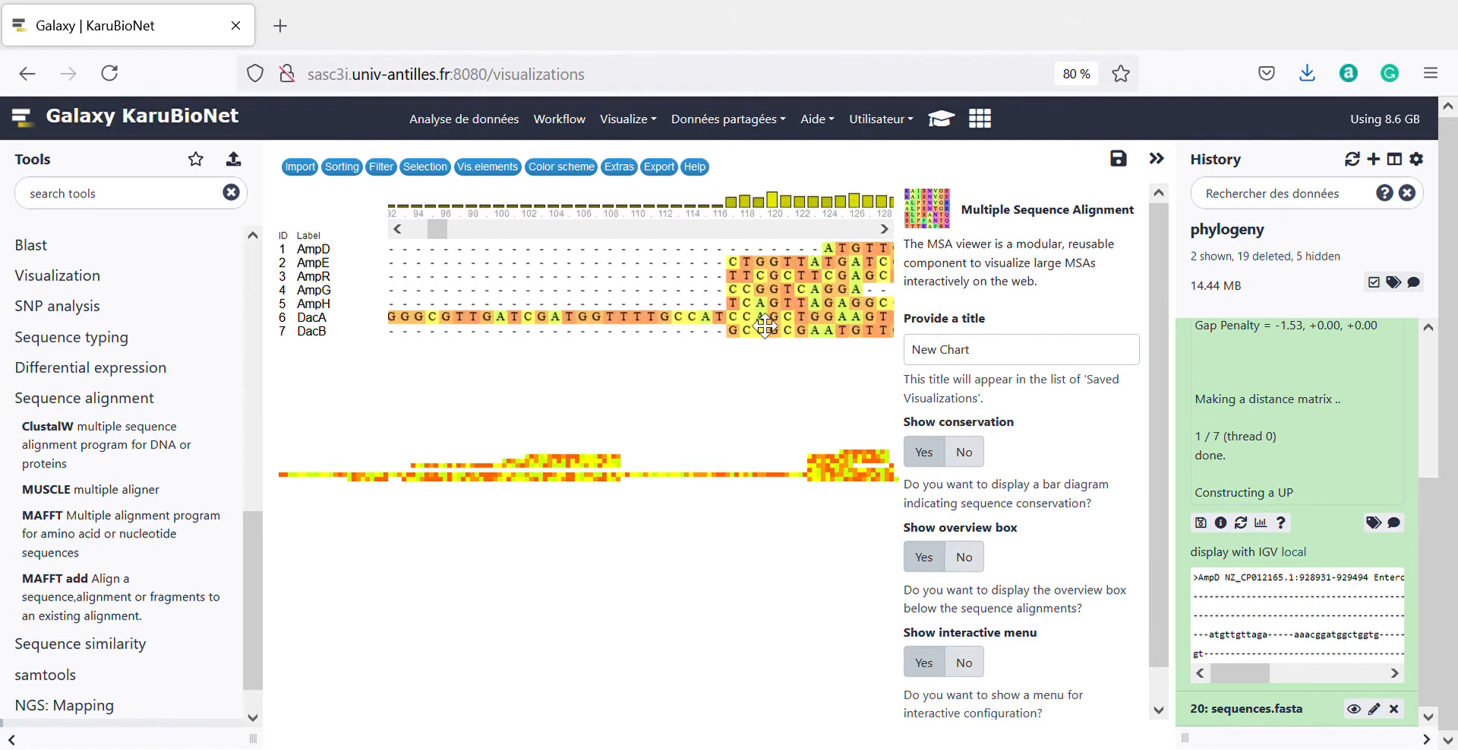
pyautogui.moveTo(764, 325); pyautogui.dragTo(549, 325)
pyautogui.moveTo(688, 328); pyautogui.dragTo(611, 333)
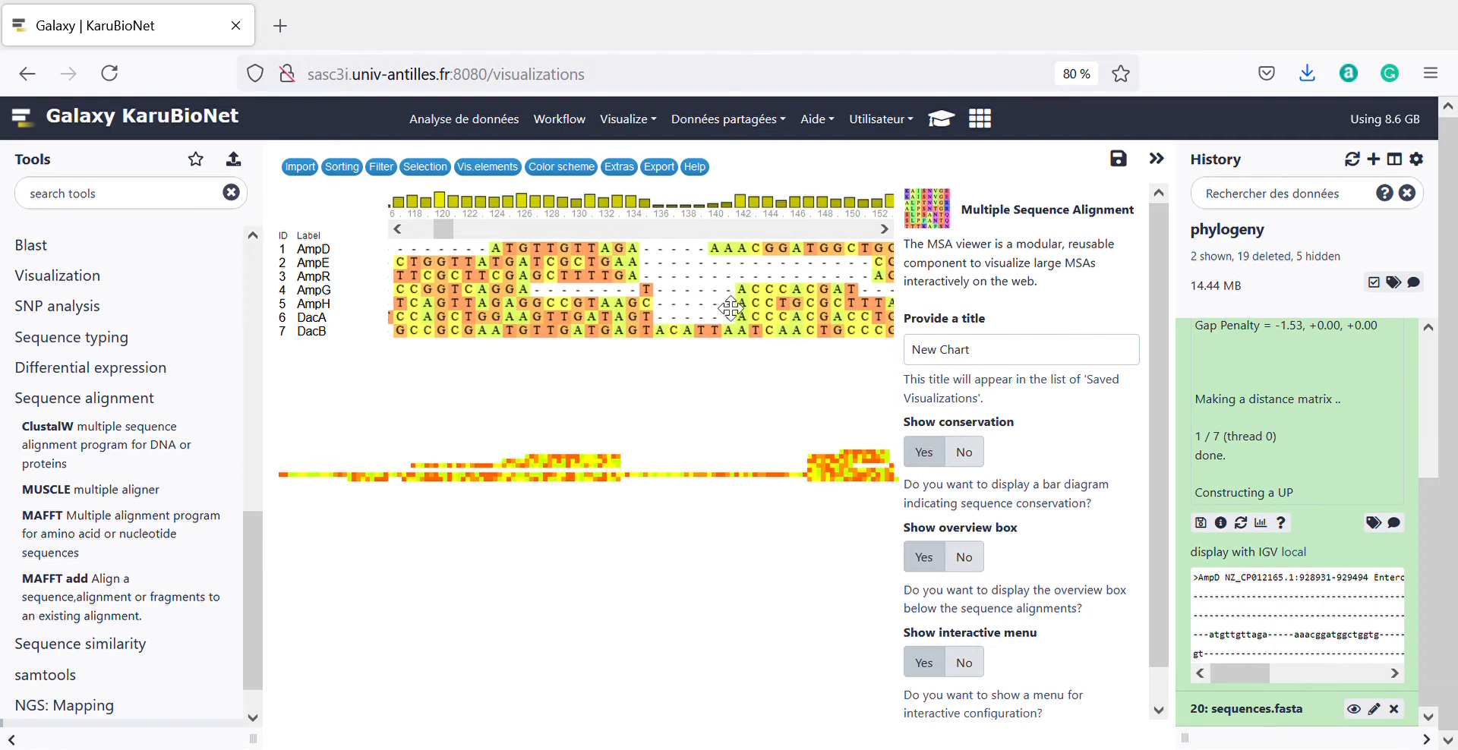
pyautogui.moveTo(731, 308); pyautogui.dragTo(347, 312)
pyautogui.moveTo(681, 328); pyautogui.dragTo(483, 329)
pyautogui.moveTo(641, 313); pyautogui.dragTo(492, 311)
pyautogui.moveTo(827, 319); pyautogui.dragTo(565, 324)
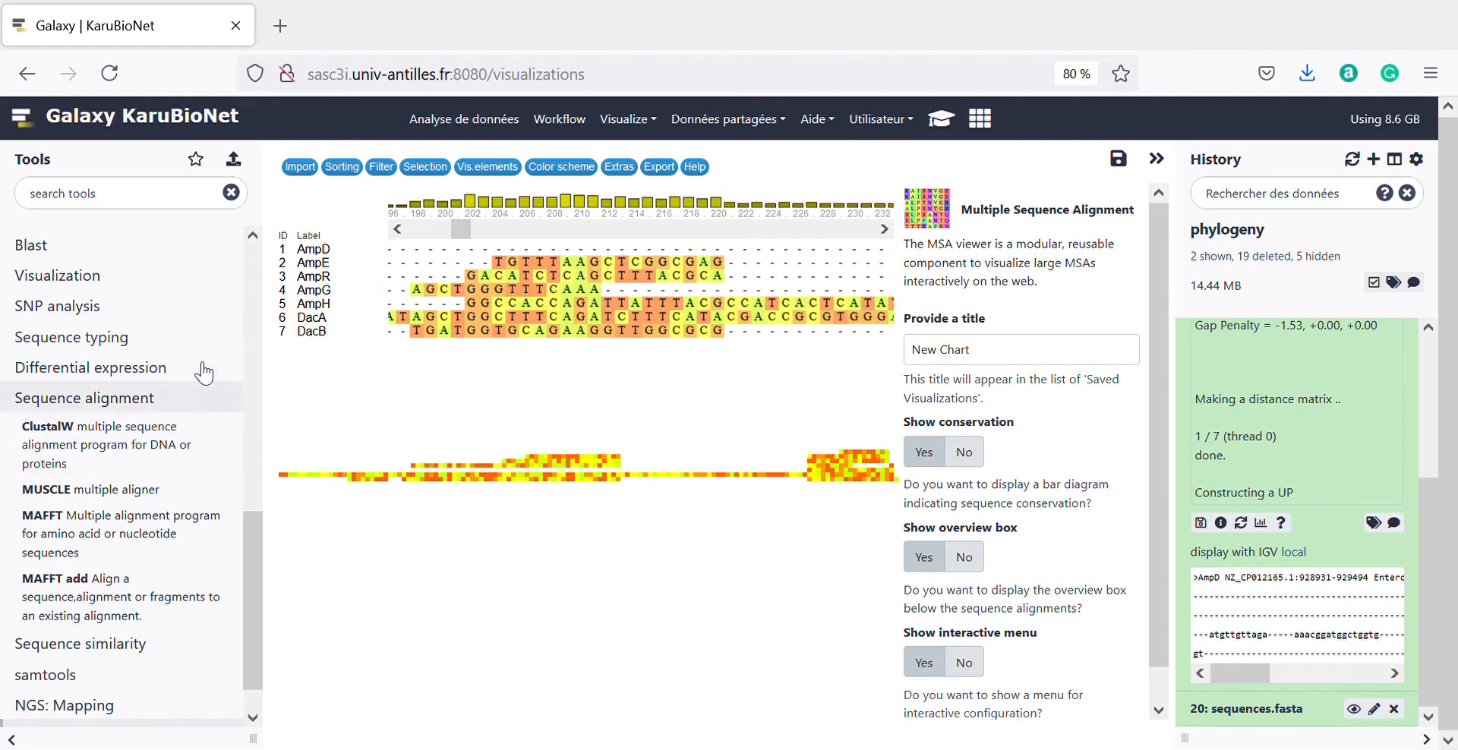
pyautogui.scroll(-1, 179, 509)
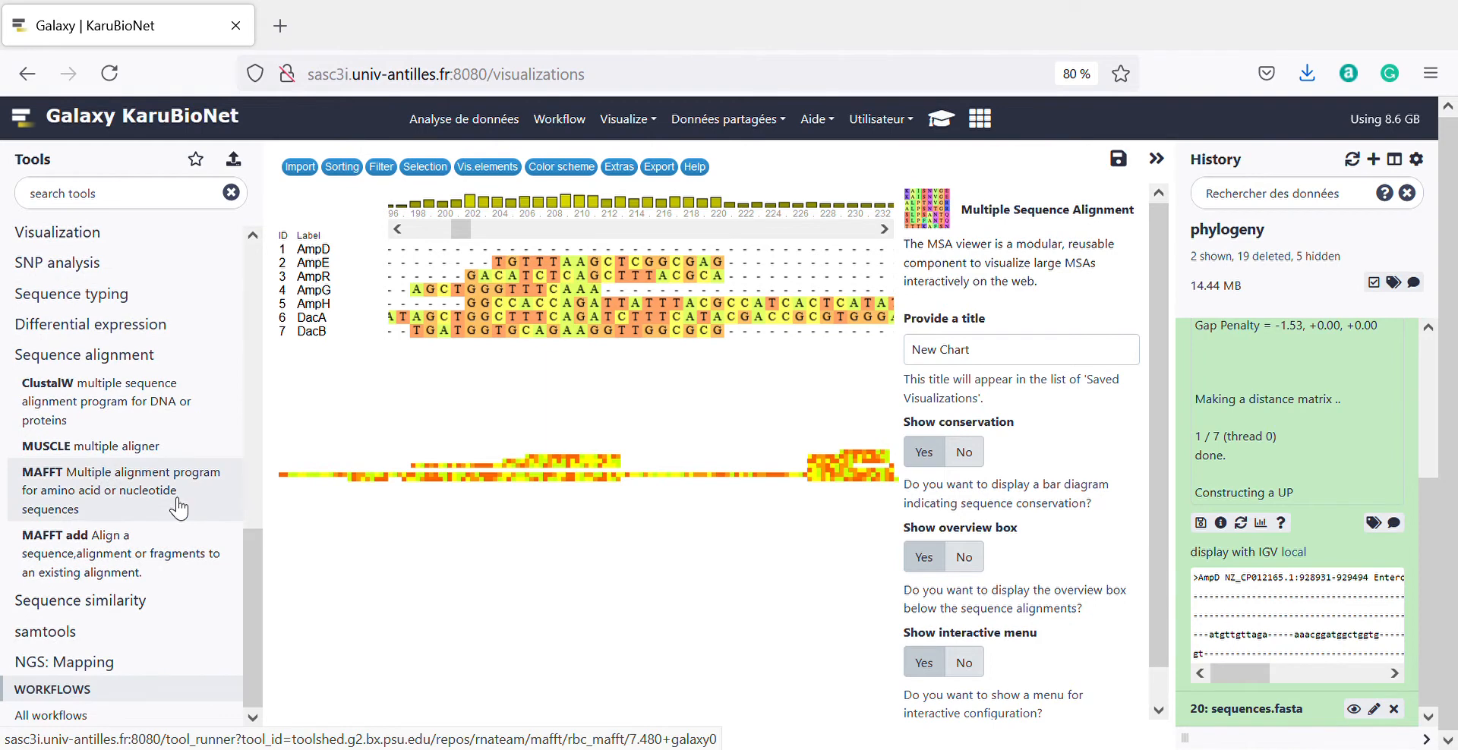
# Run FASTTREE on the MAFFT on data 20 alignment in fasta format, with the alignment type Nucleotide and the GTR+CAT evolution model
pyautogui.scroll(3, 195, 384)
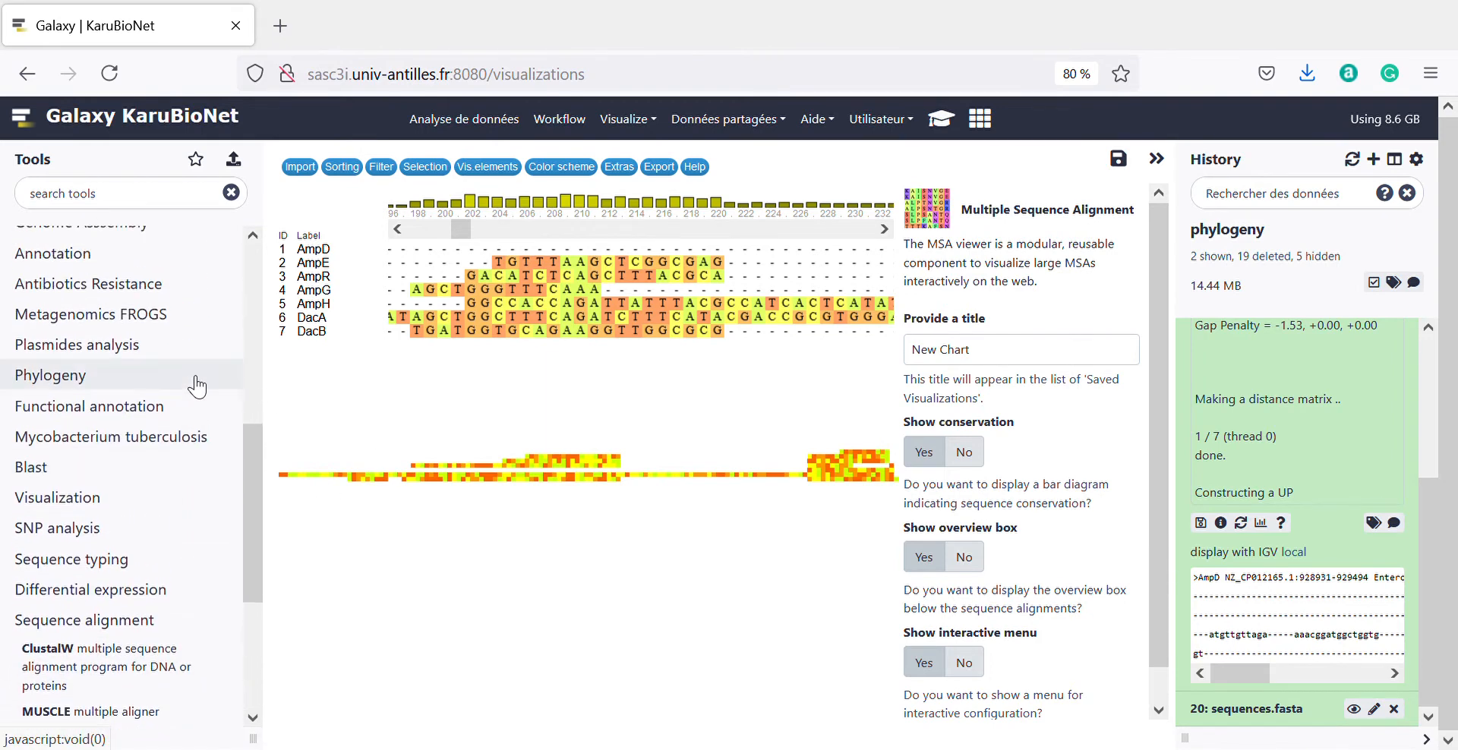
pyautogui.scroll(1, 196, 386)
pyautogui.click(59, 429)
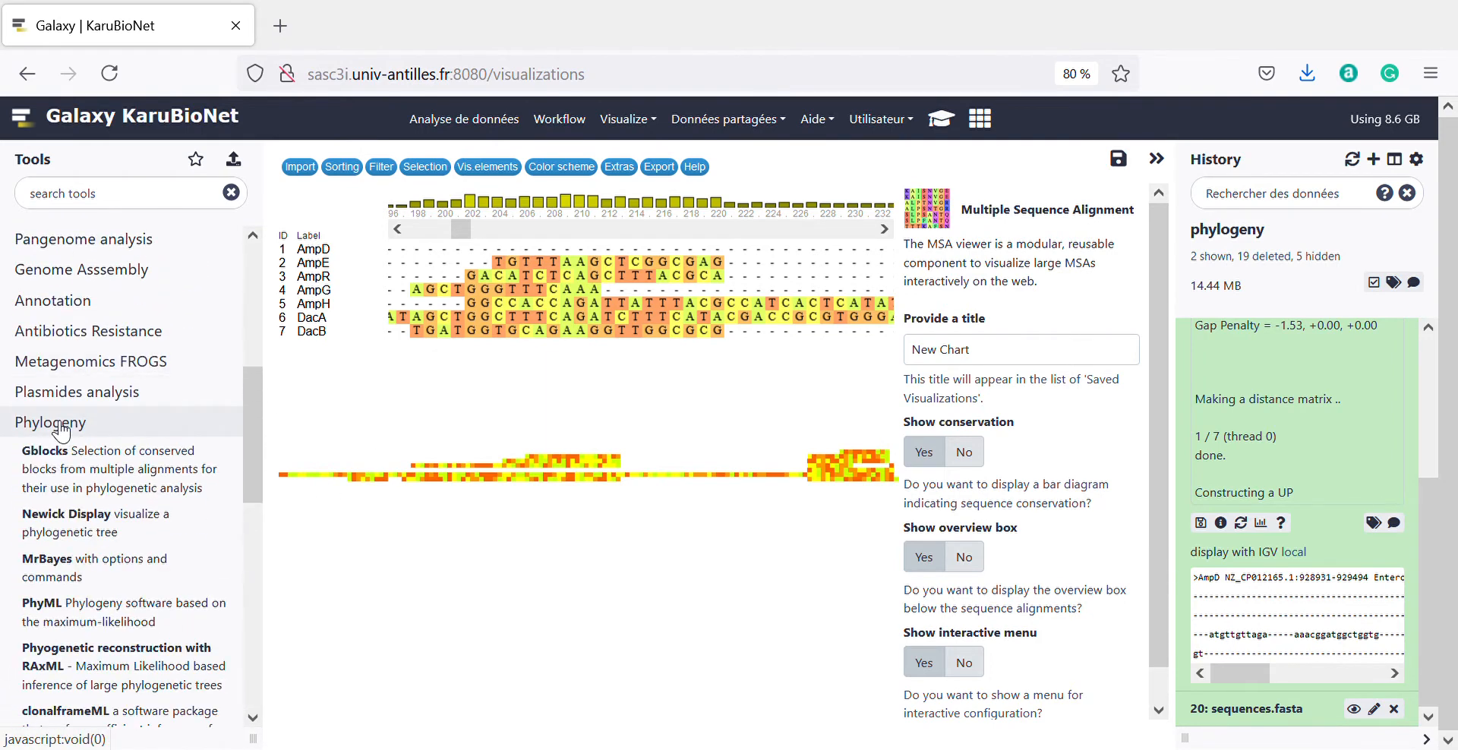
pyautogui.scroll(-3, 22, 438)
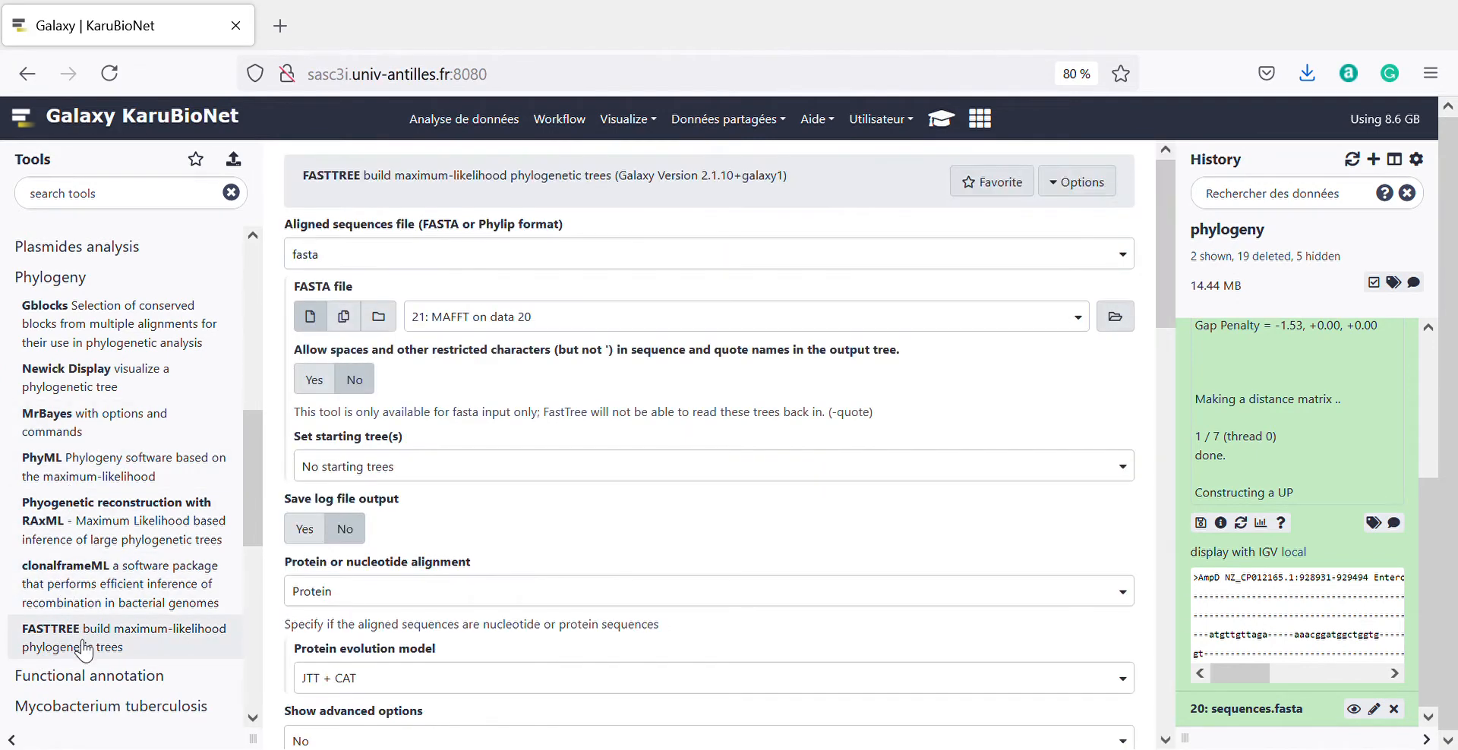
pyautogui.click(468, 323)
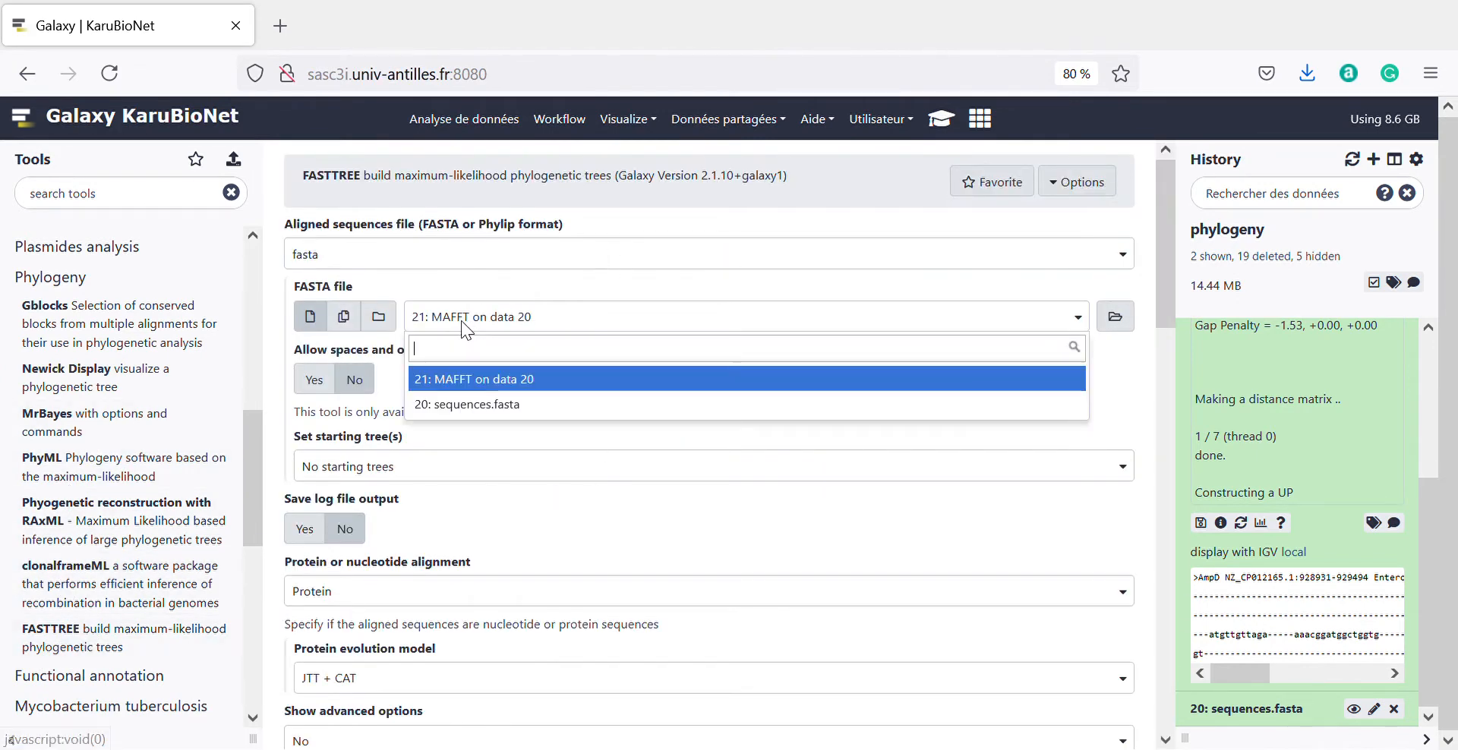
pyautogui.click(462, 320)
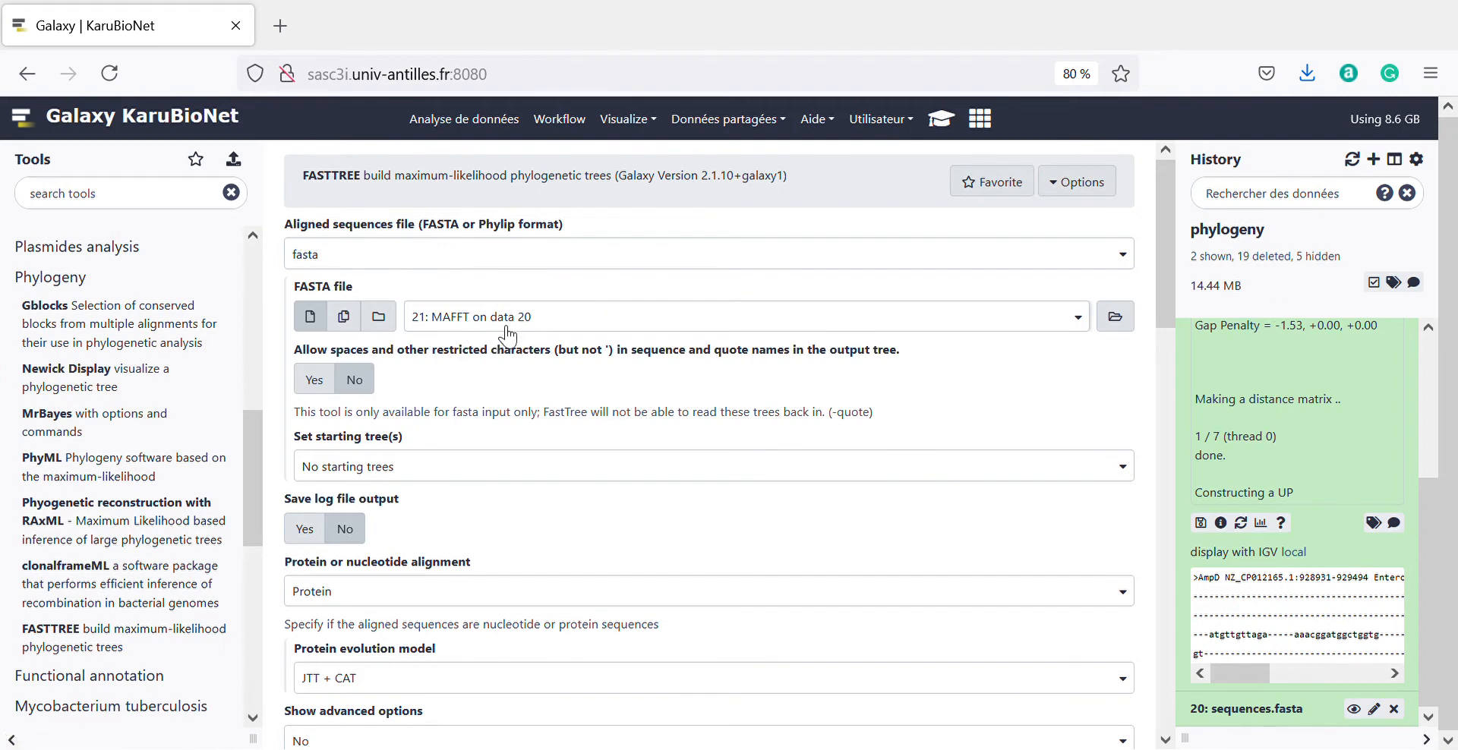
pyautogui.scroll(-3, 508, 474)
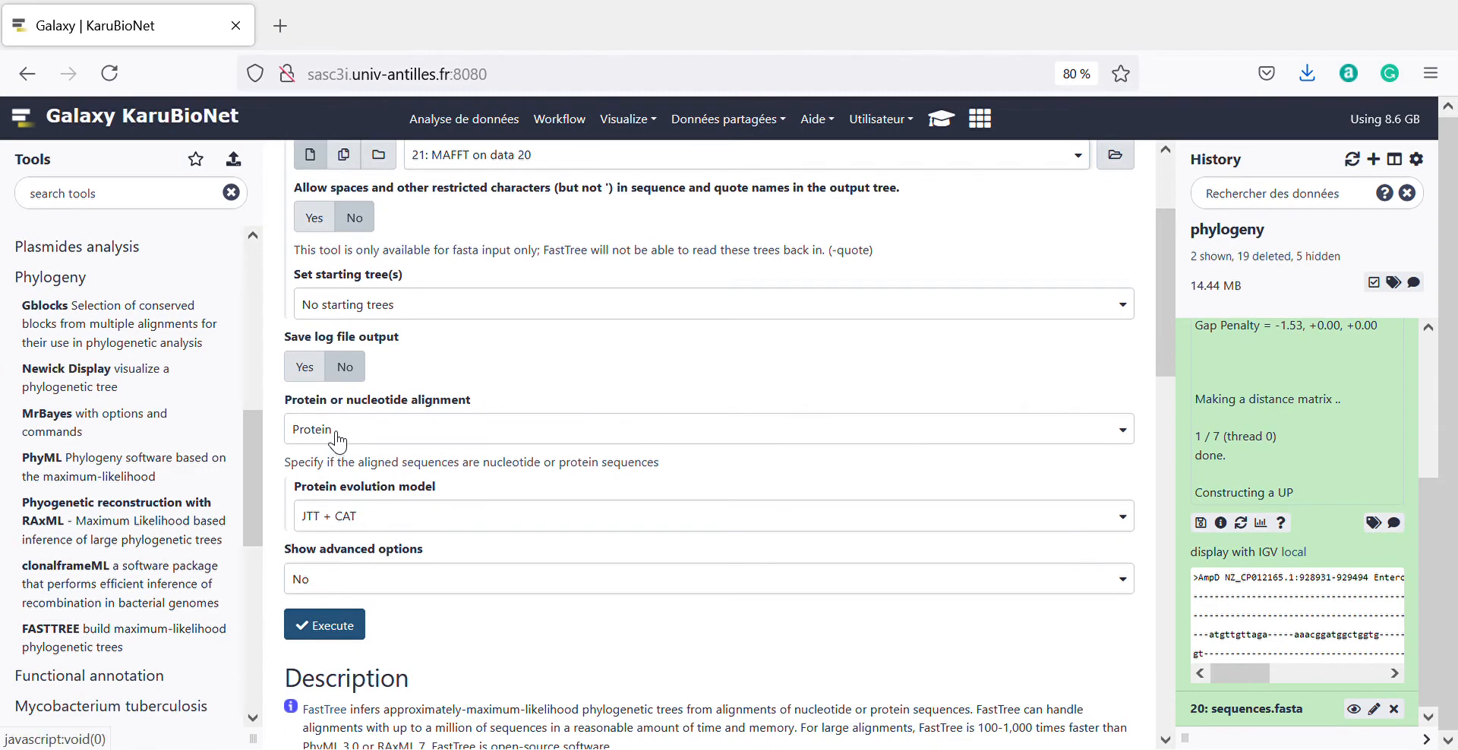
pyautogui.click(328, 431)
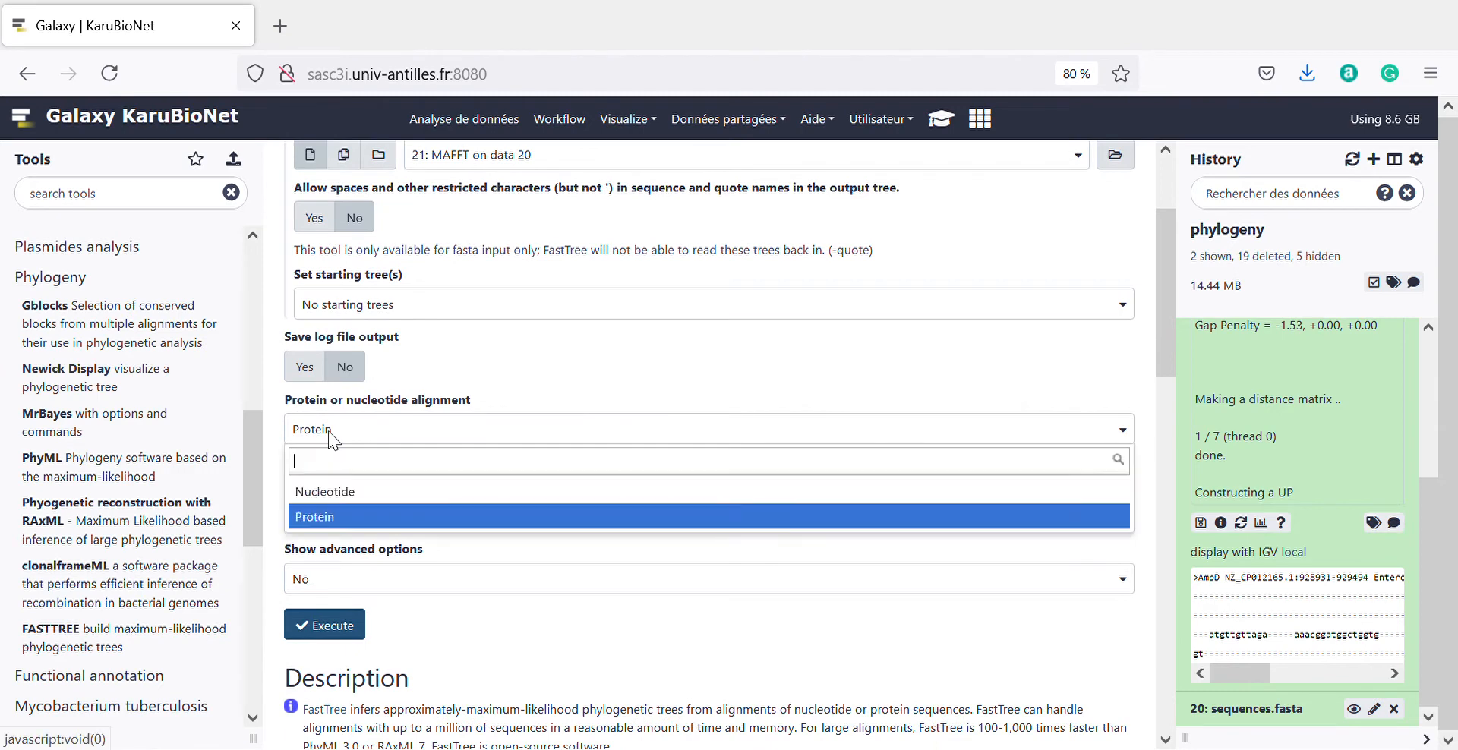
pyautogui.click(339, 494)
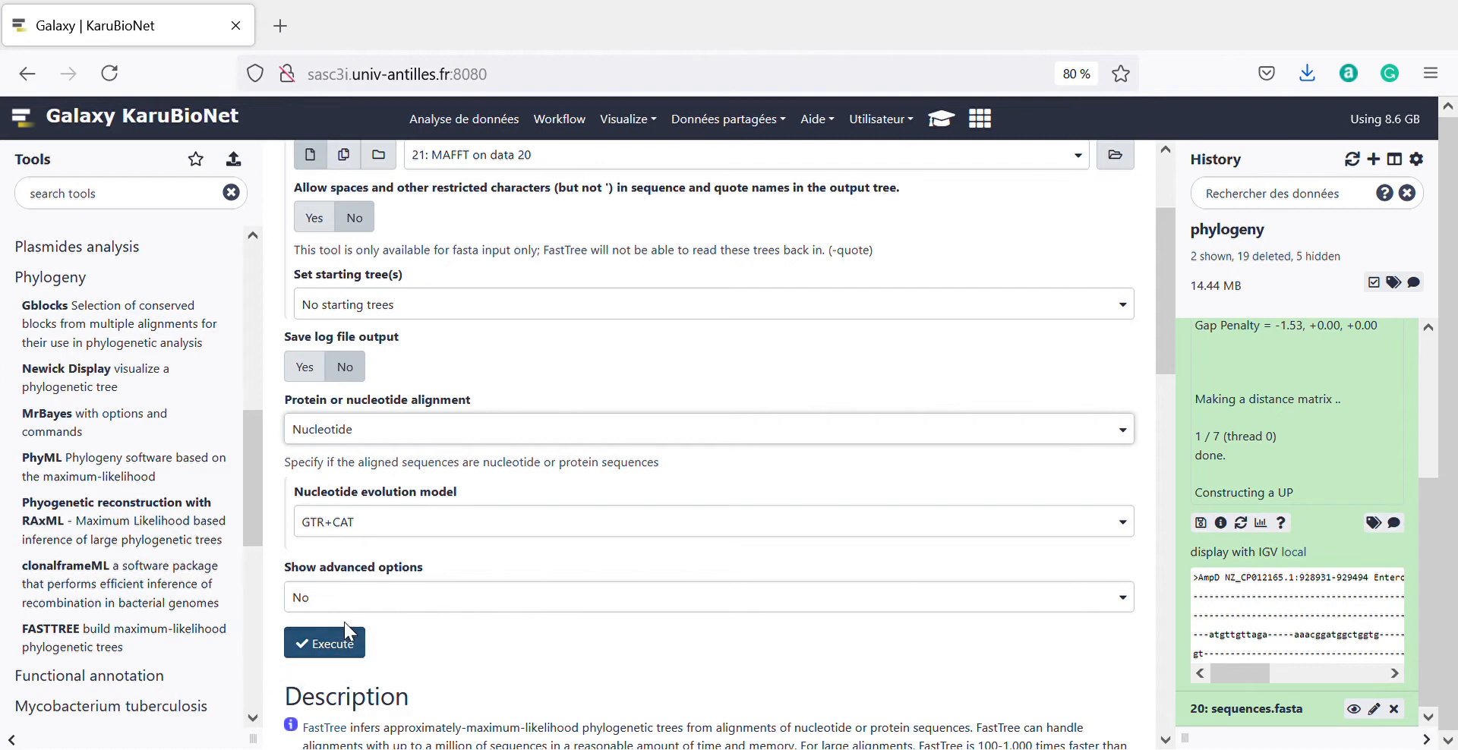
pyautogui.click(338, 645)
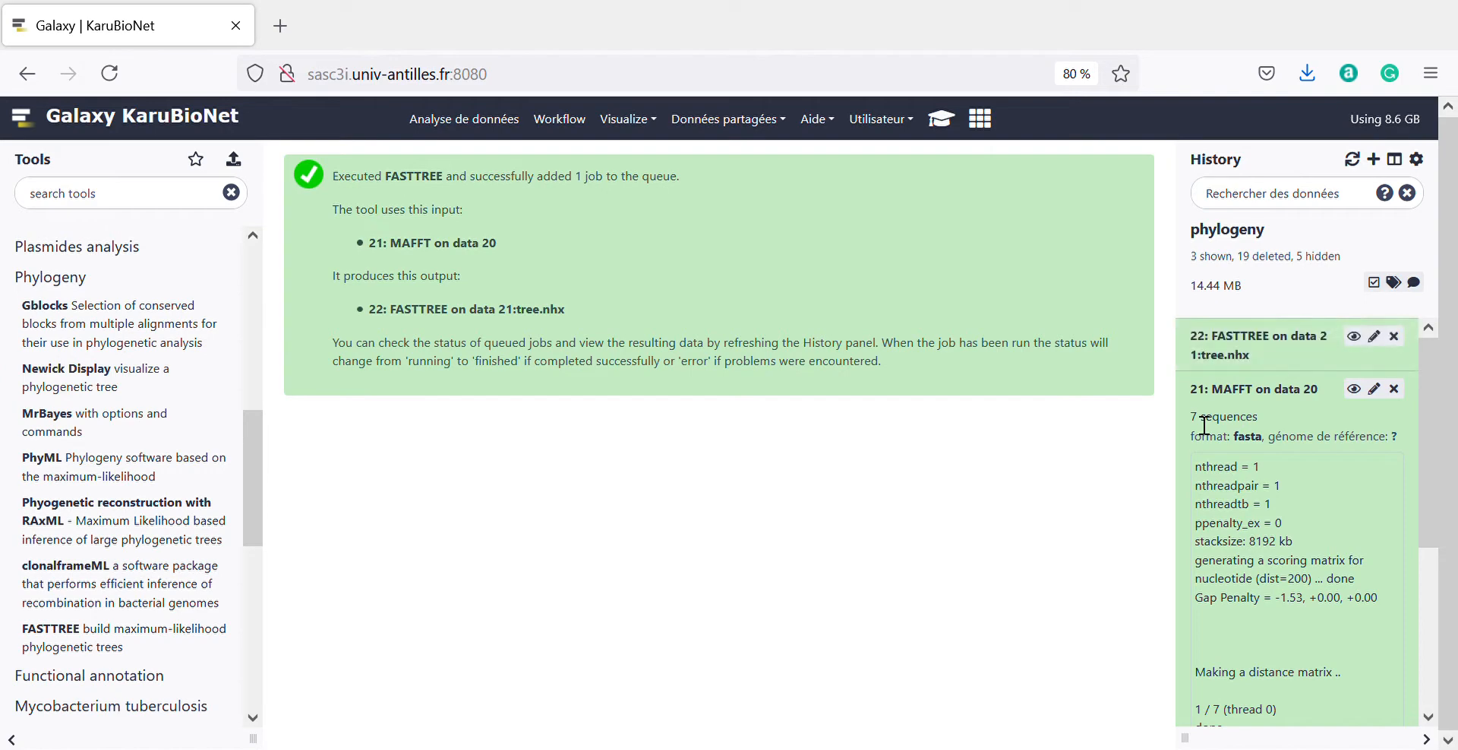
# Display the FASTTREE tree file as text, expand it in the history and open it in Phylogenetic Tree Visualization
pyautogui.click(1353, 336)
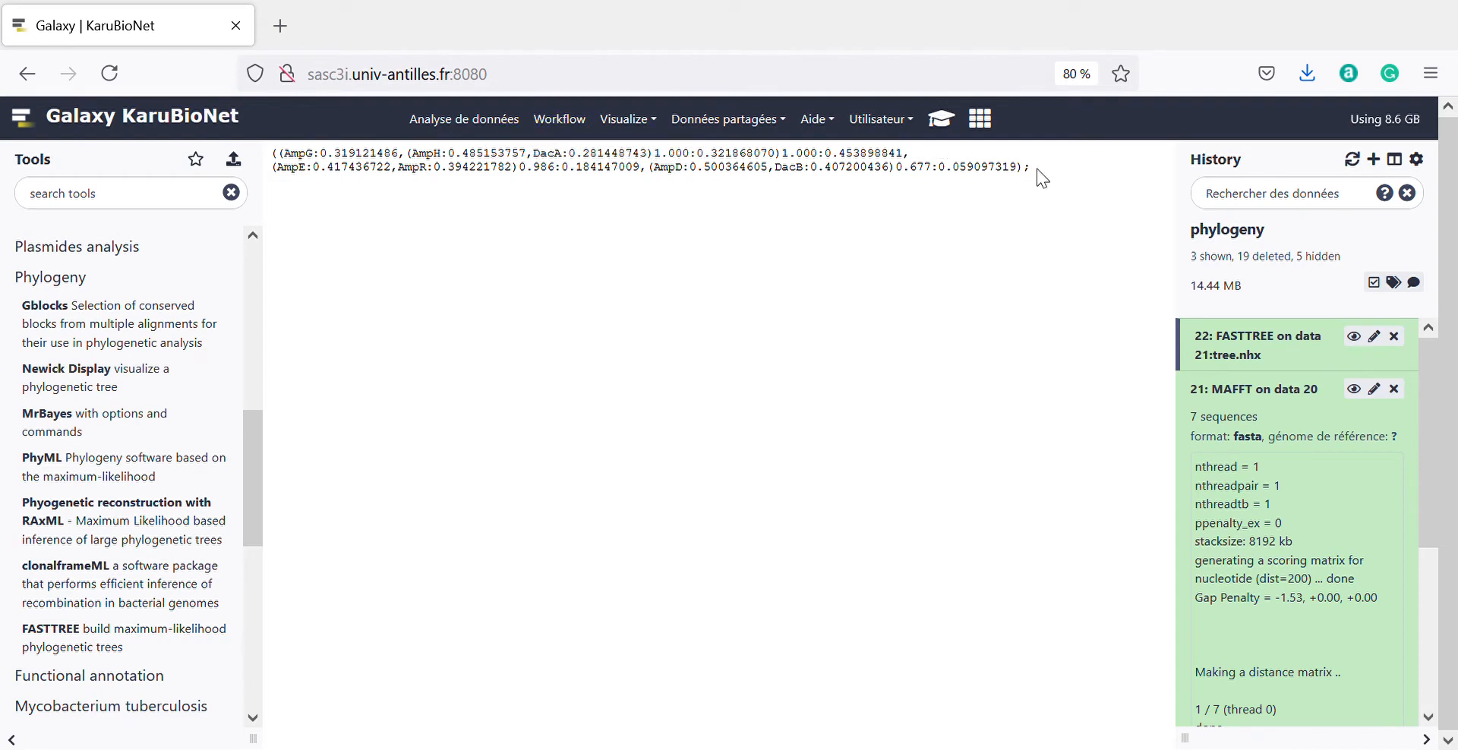
pyautogui.click(1316, 357)
pyautogui.scroll(-2, 1245, 494)
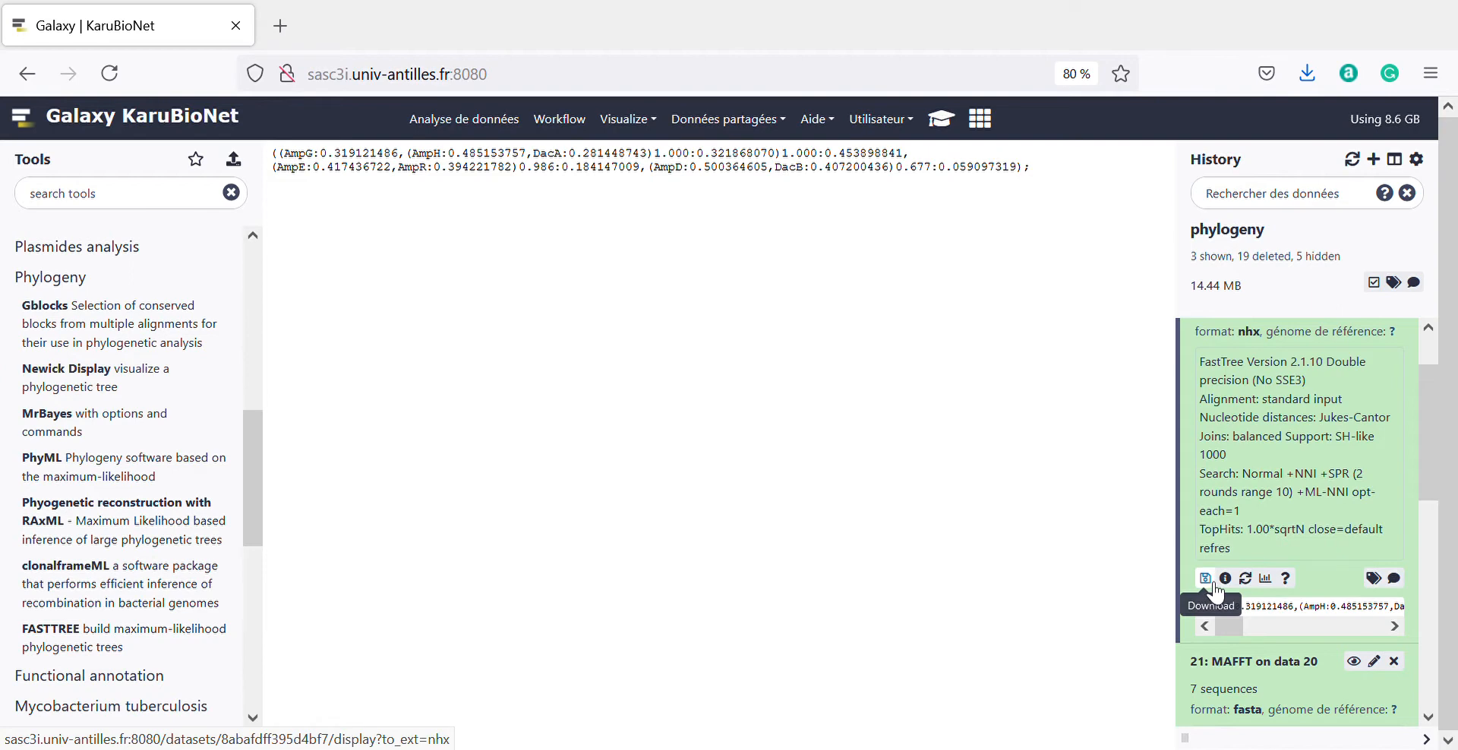
pyautogui.click(1276, 580)
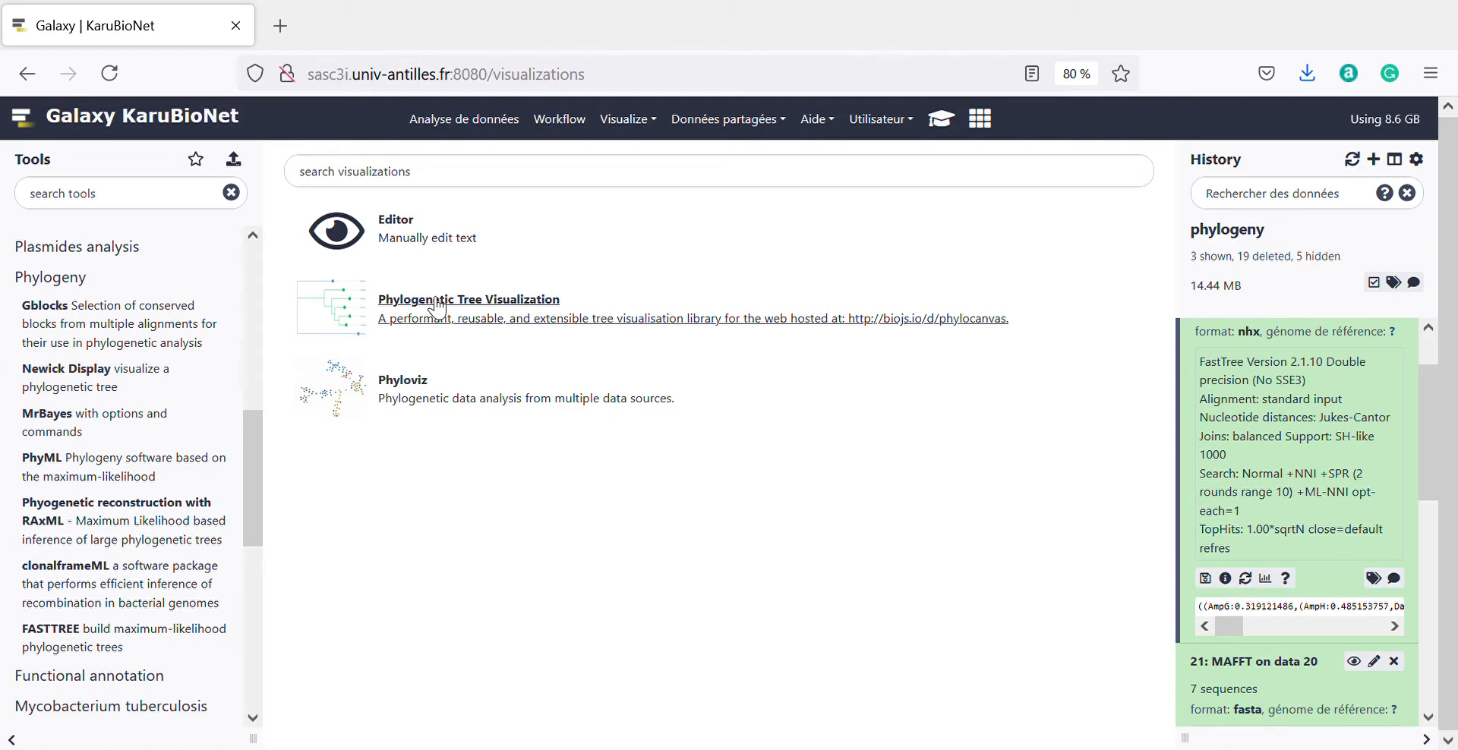
pyautogui.click(437, 304)
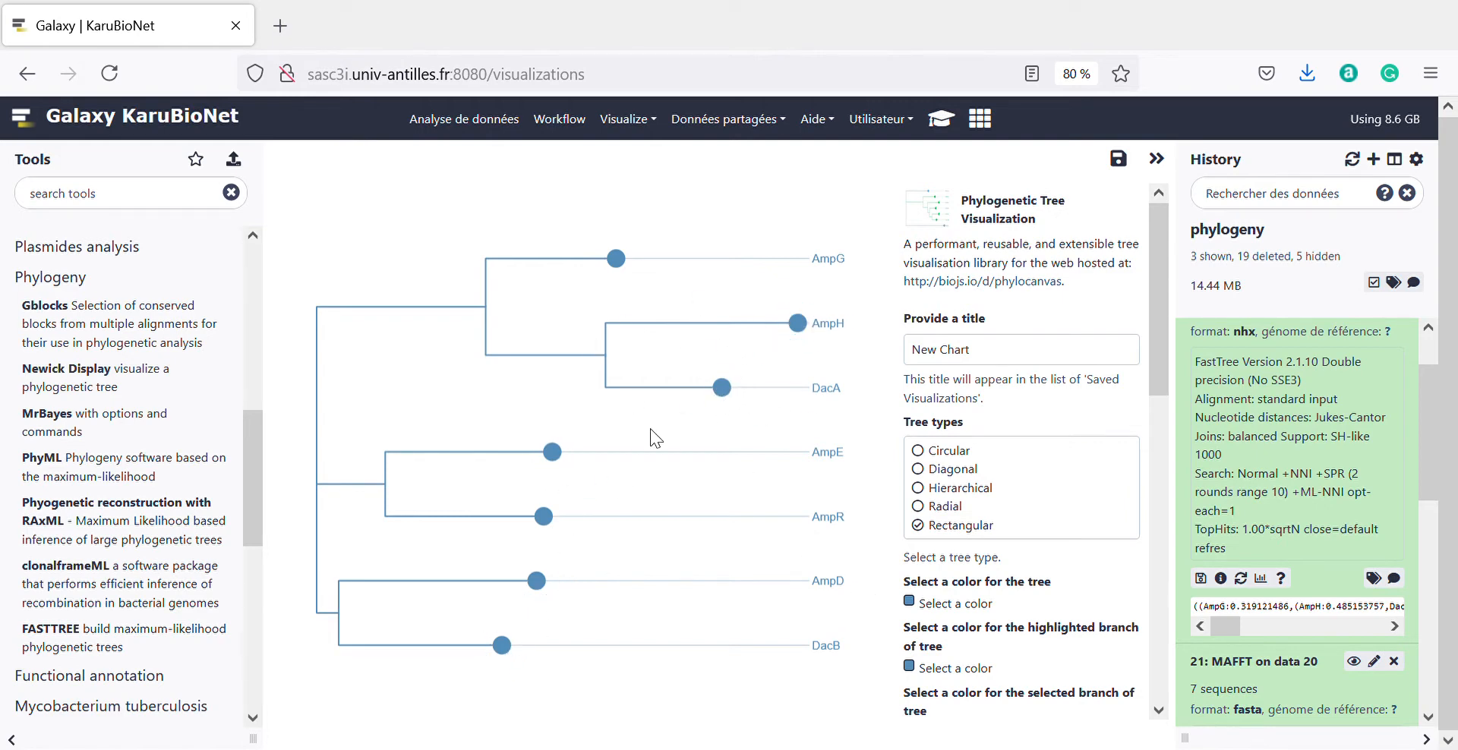
# Compare the circular, hierarchical and radial tree types of the phylogenetic tree and return to the rectangular one
pyautogui.click(933, 453)
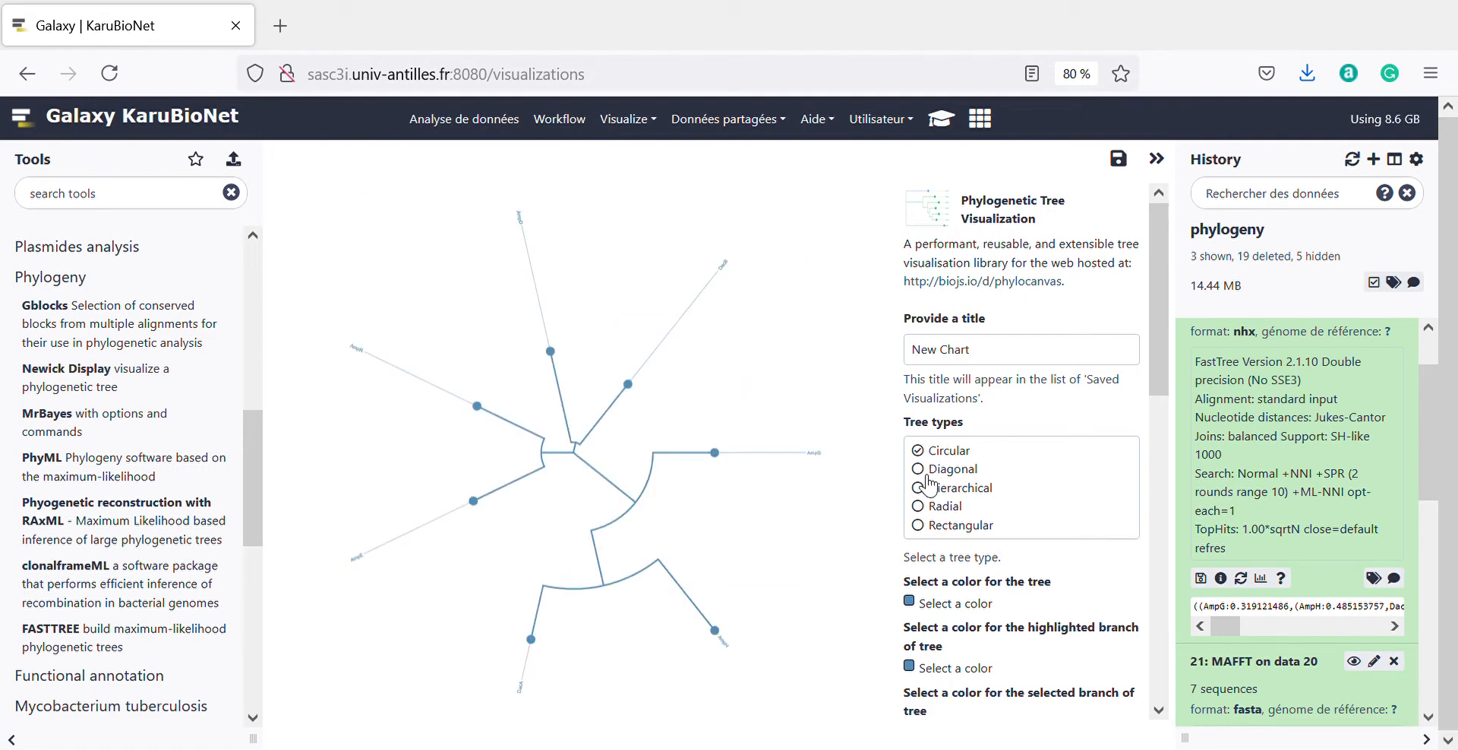
pyautogui.click(928, 489)
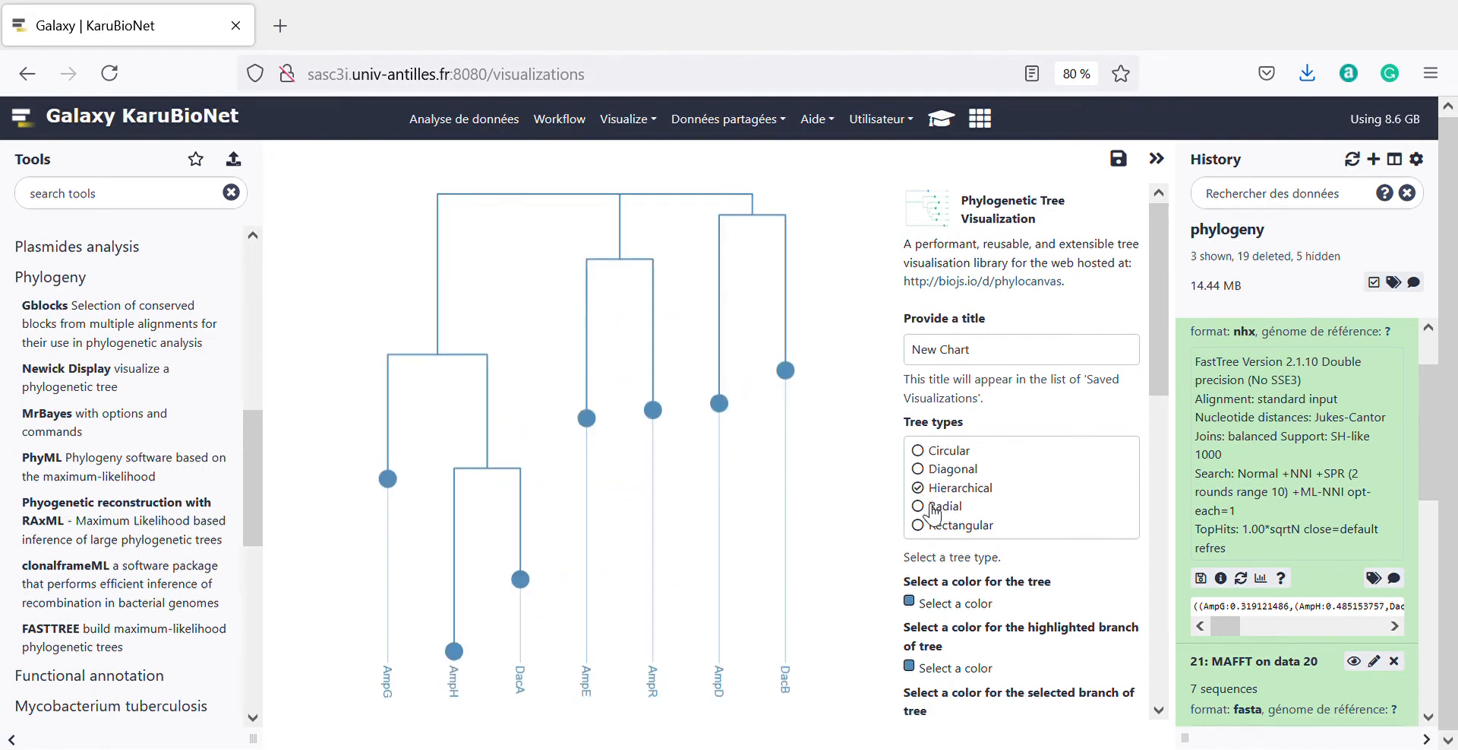
pyautogui.click(922, 507)
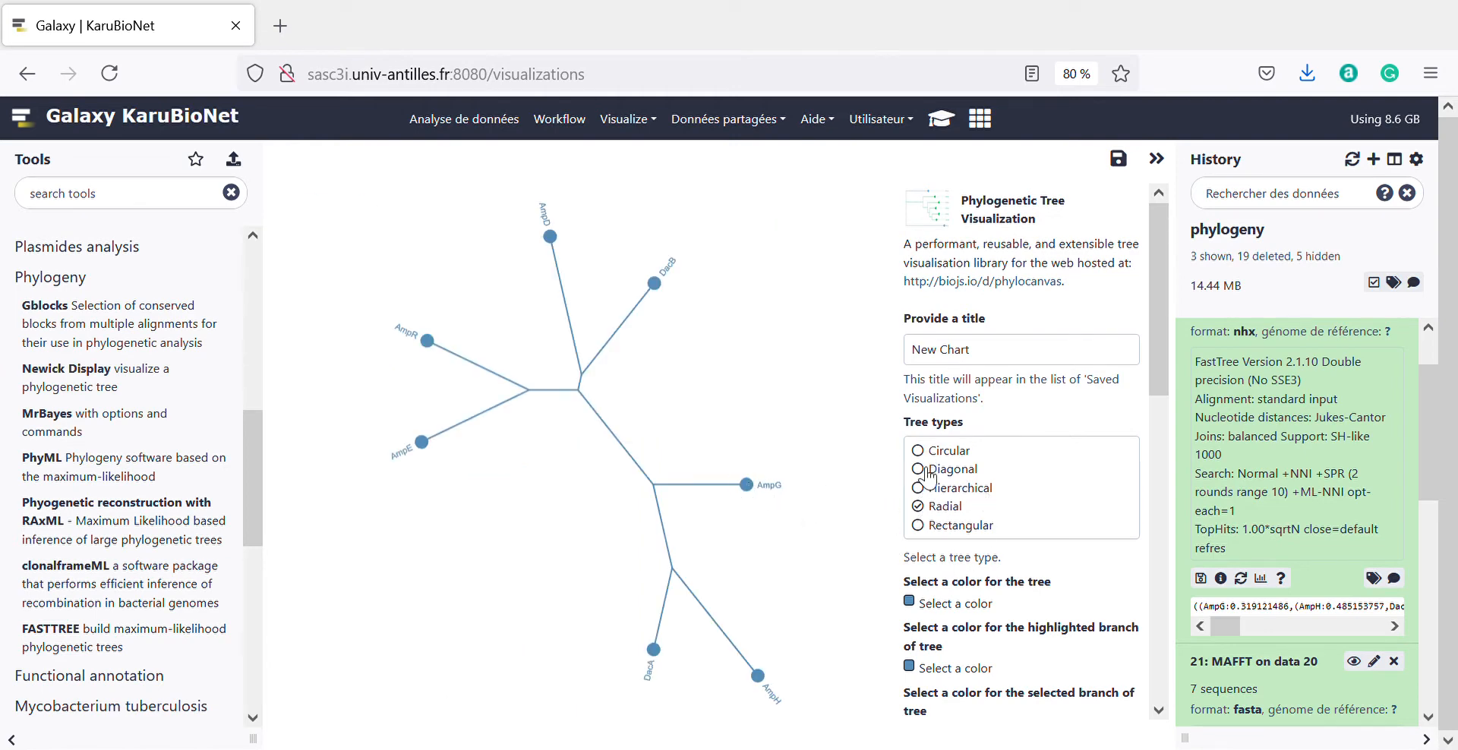
pyautogui.click(920, 527)
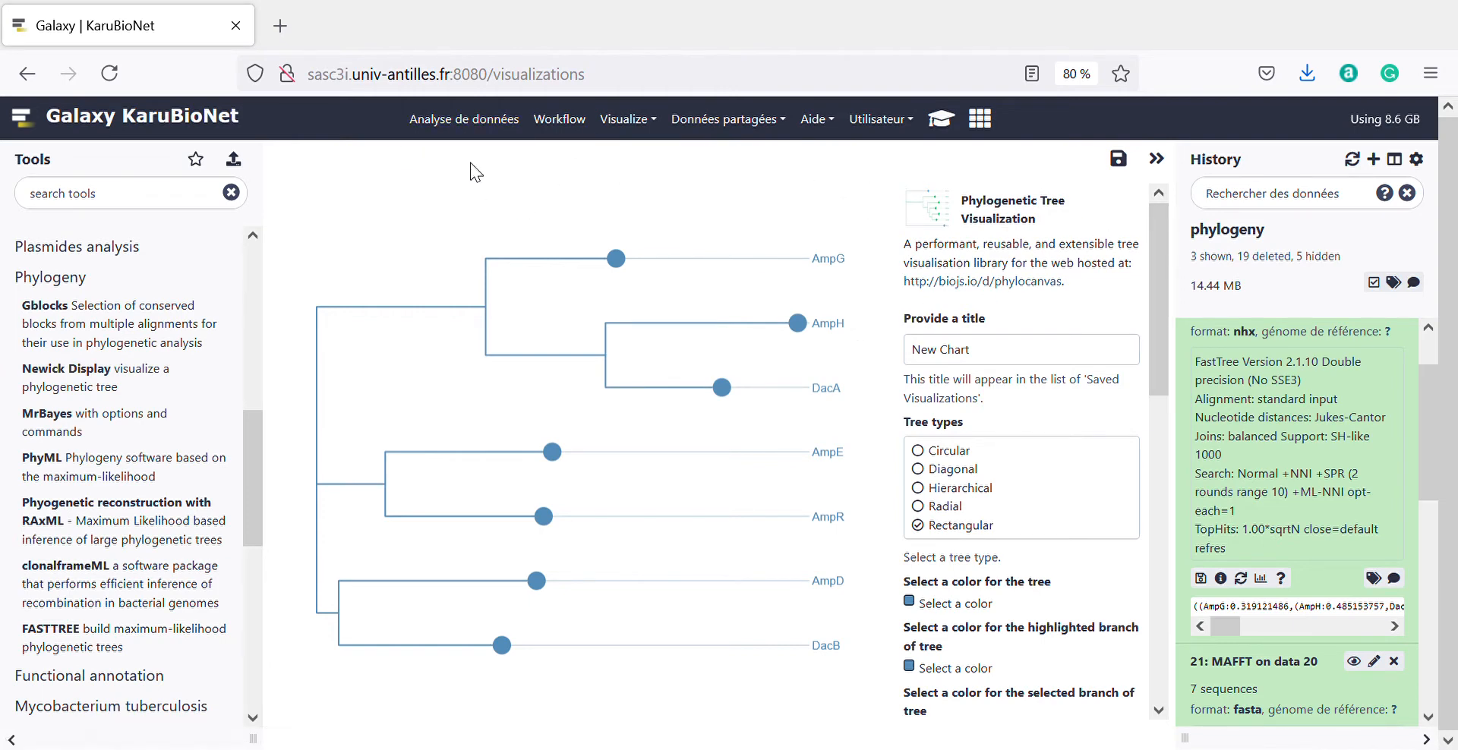
# Import Enterobacteria1.fasta and Enterobacteria2.fasta from the Enterobacteria data library into the phylogeny history as datasets
pyautogui.click(742, 137)
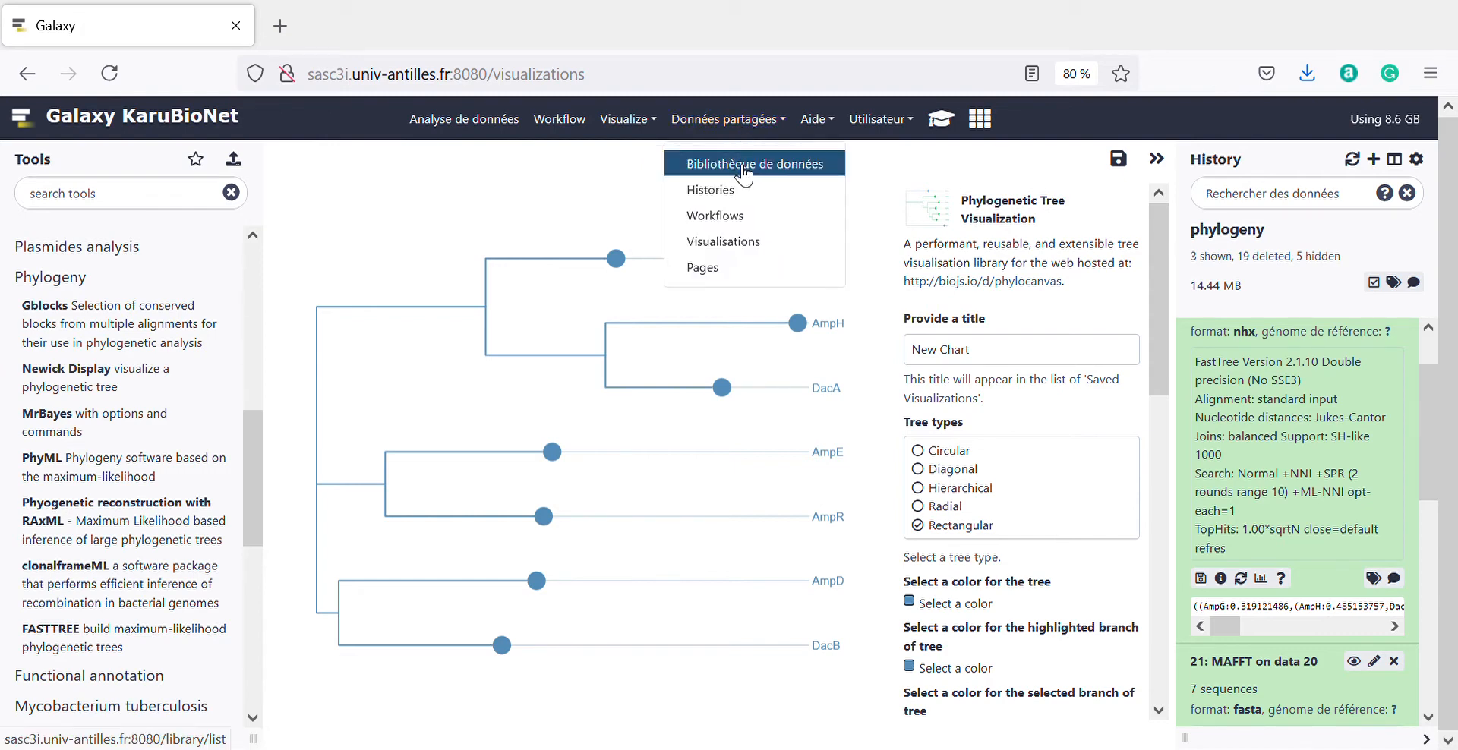
pyautogui.click(744, 165)
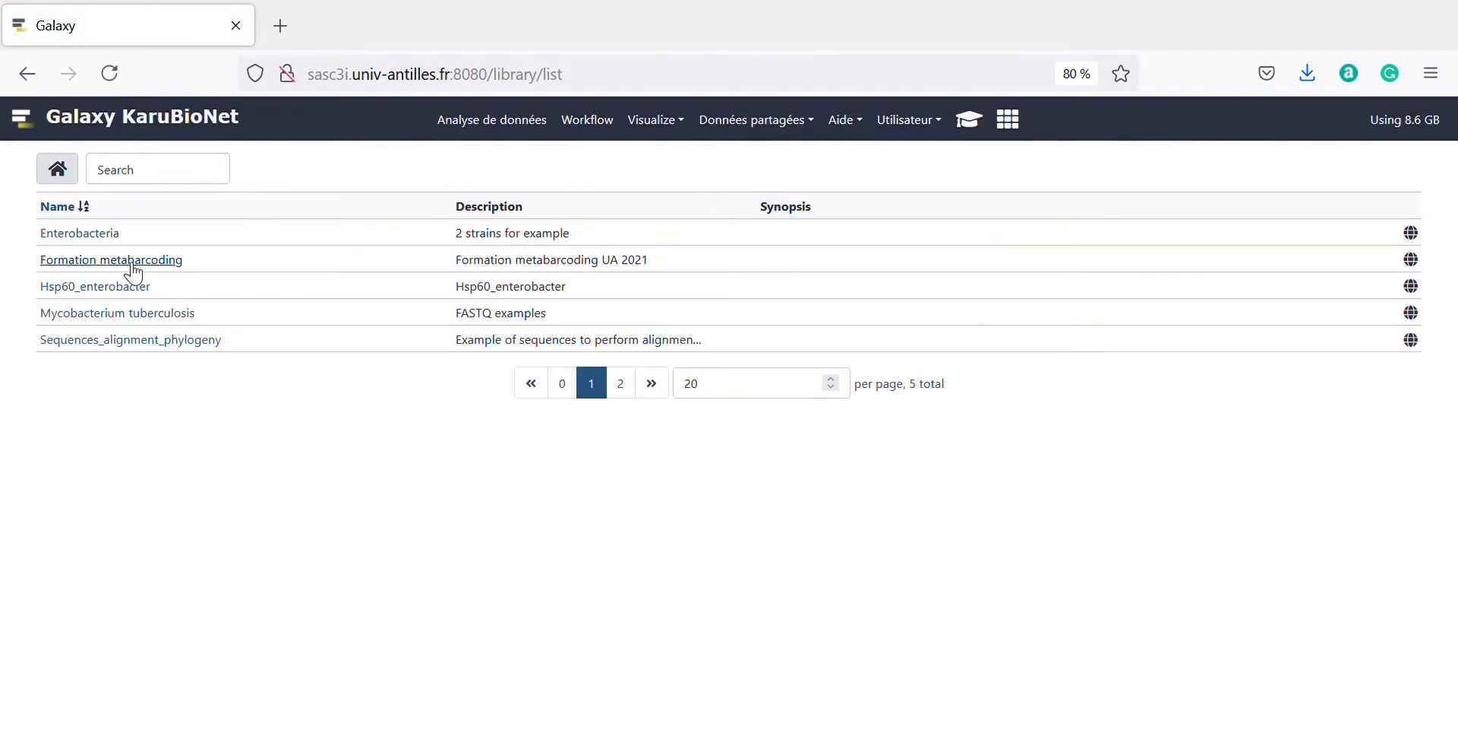
pyautogui.click(95, 235)
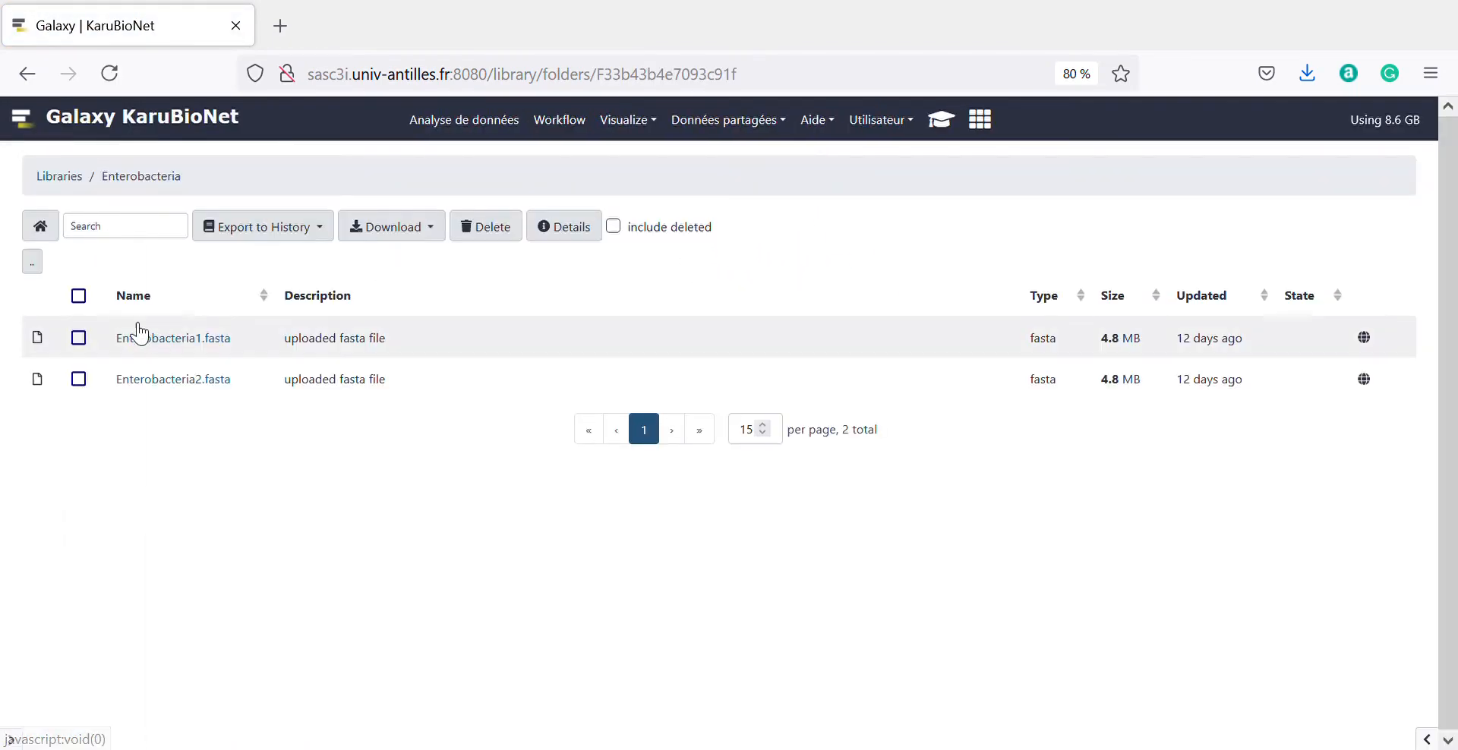
pyautogui.click(79, 340)
pyautogui.click(80, 381)
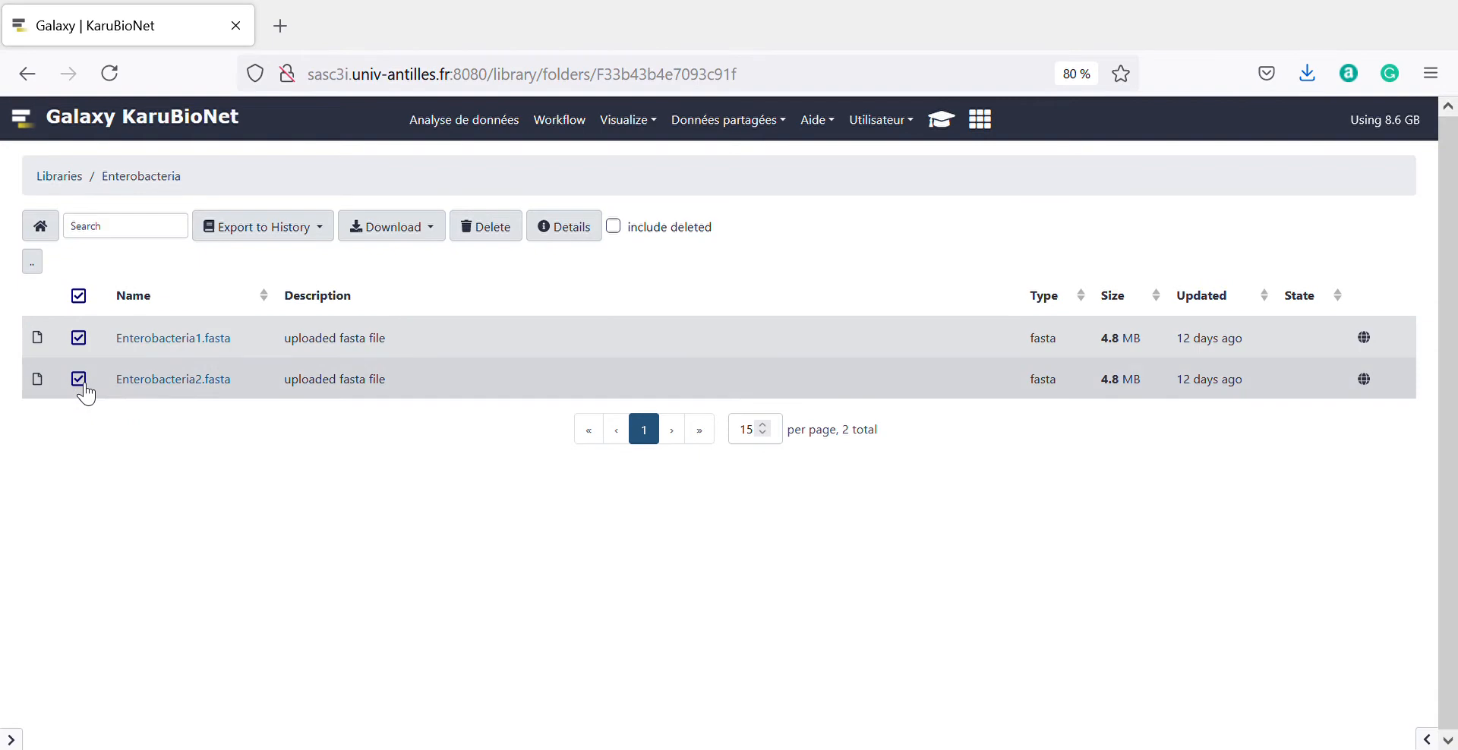
pyautogui.click(322, 240)
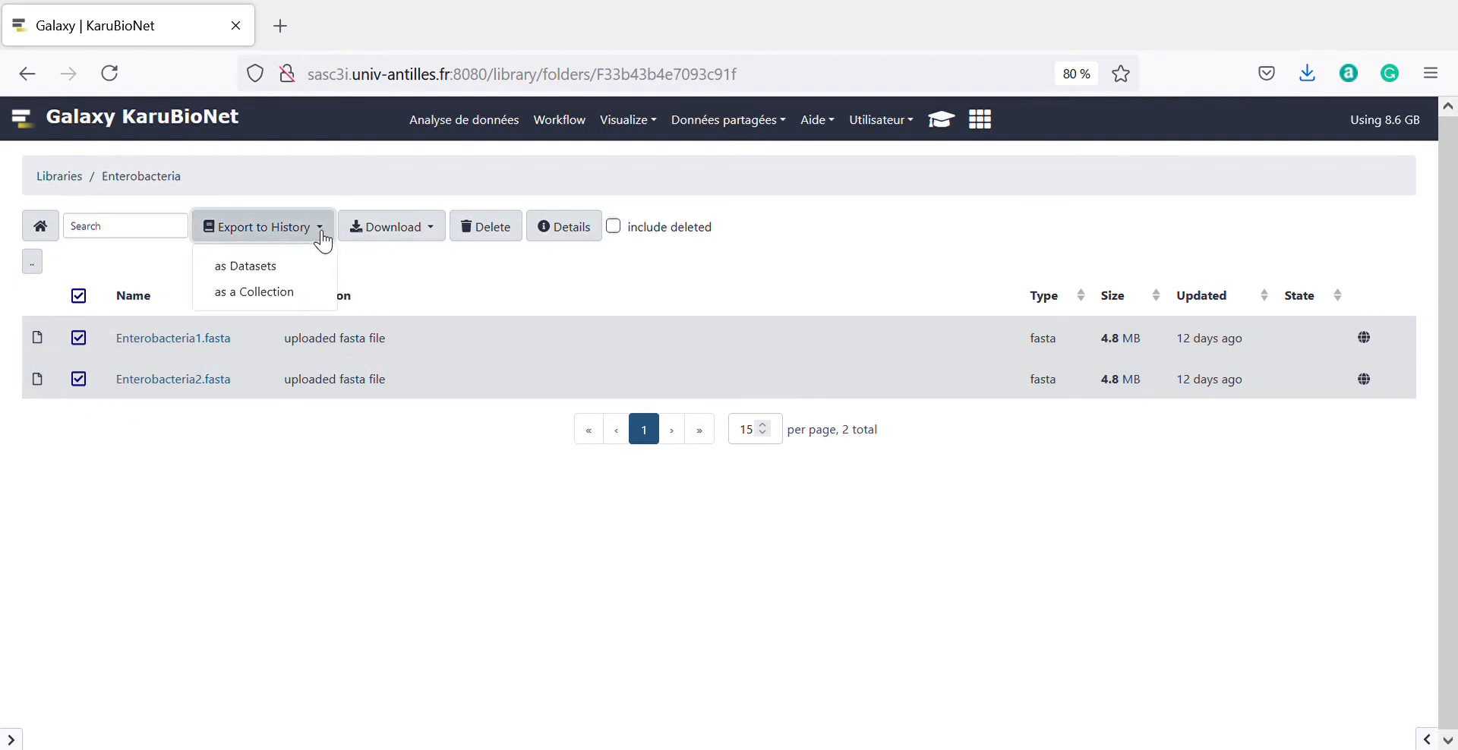
pyautogui.click(255, 268)
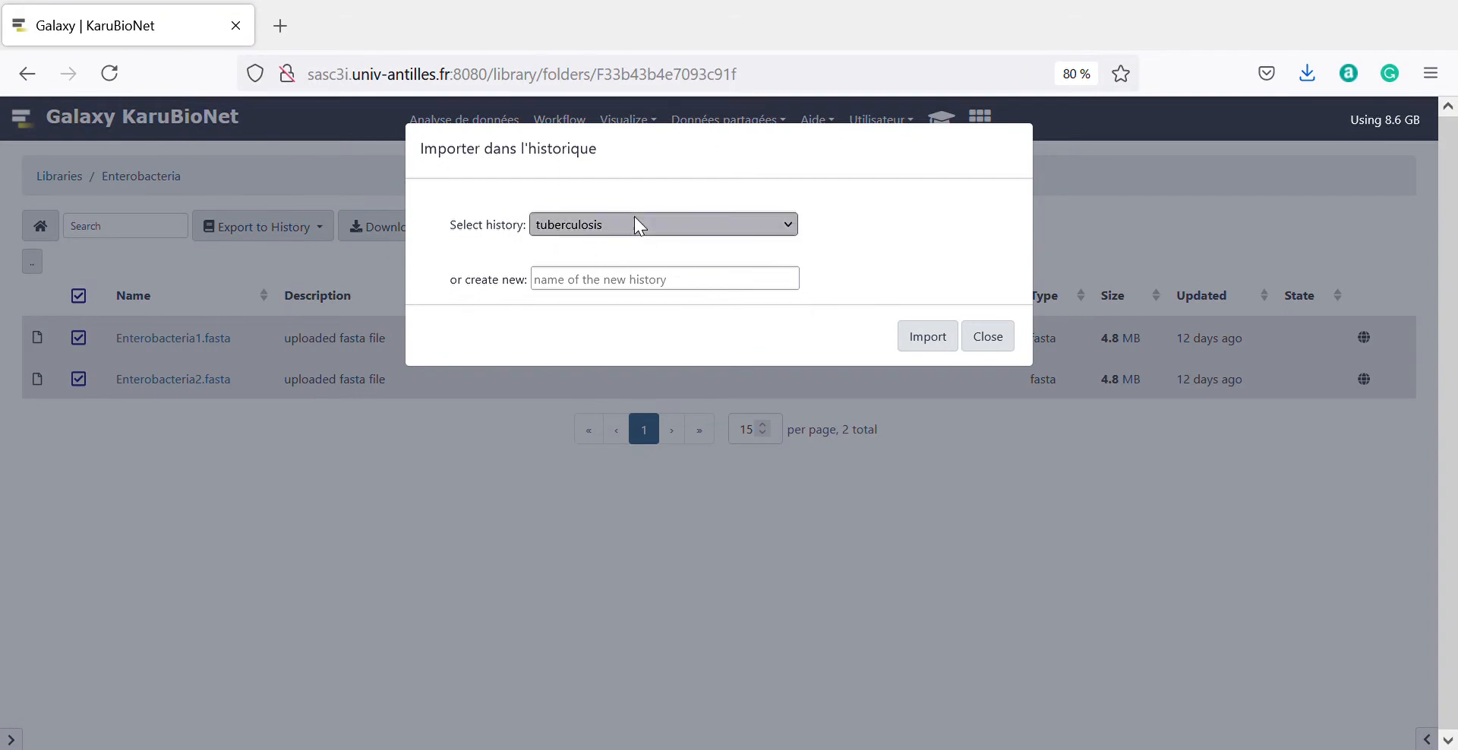
pyautogui.click(574, 280)
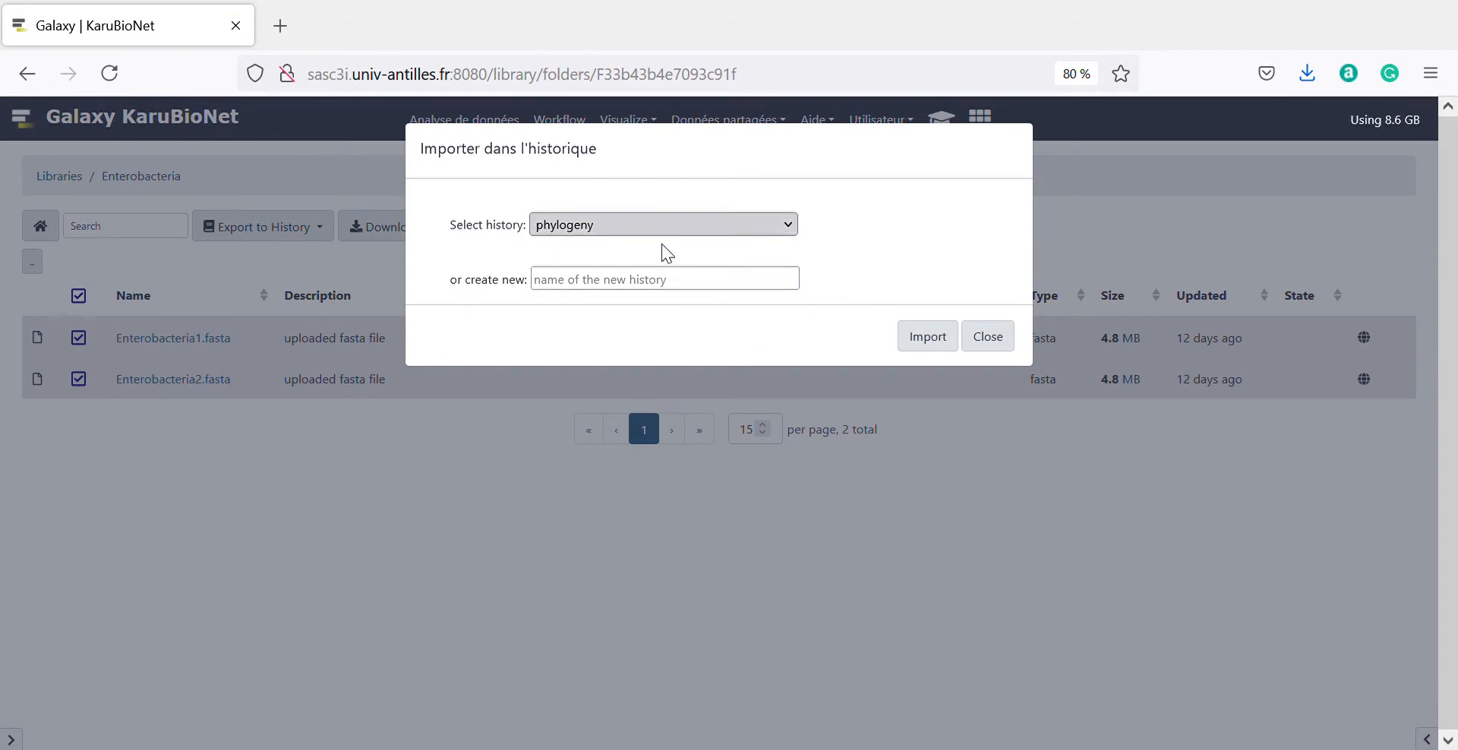
pyautogui.click(941, 346)
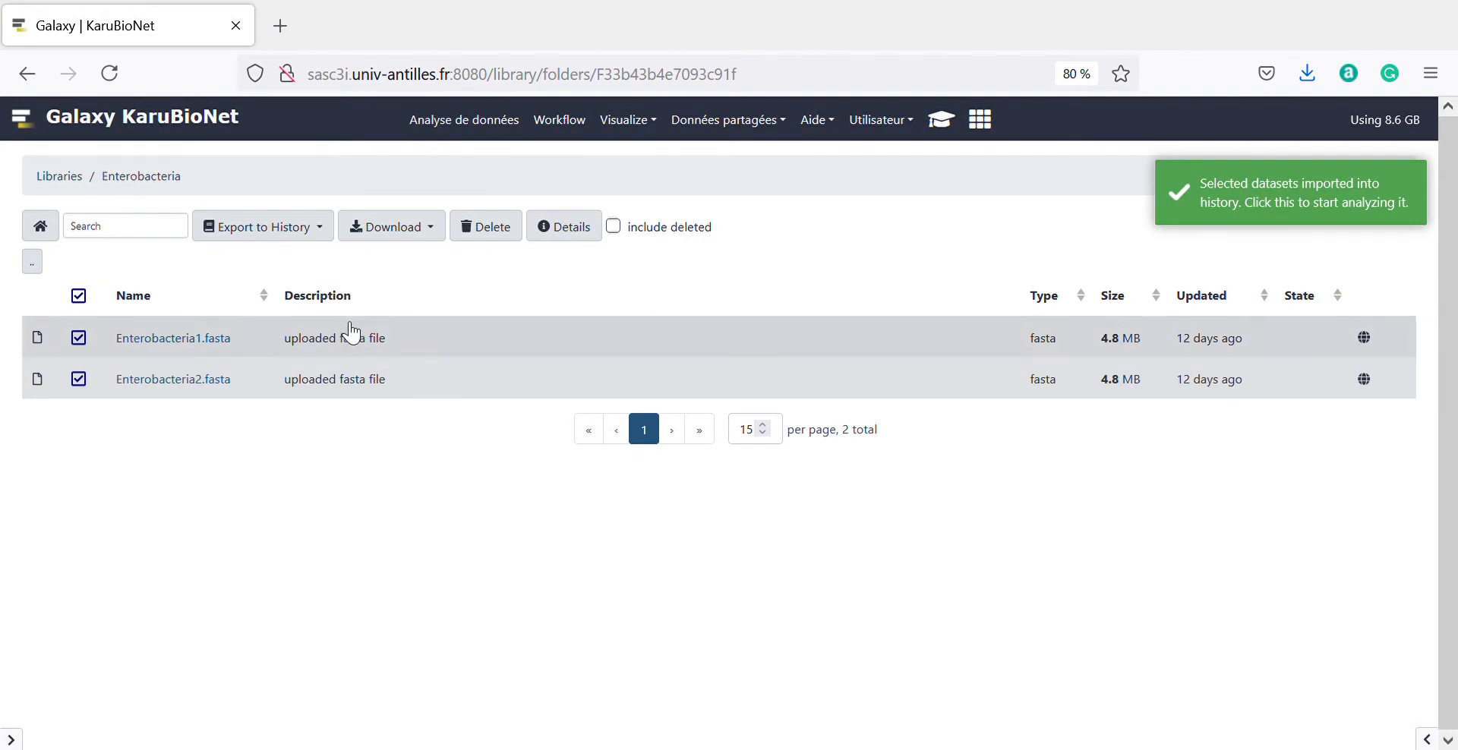
# Run FastANI from the sequence similarity tools with Enterobacteria1.fasta as the query and Enterobacteria2.fasta as the reference sequence
pyautogui.click(238, 130)
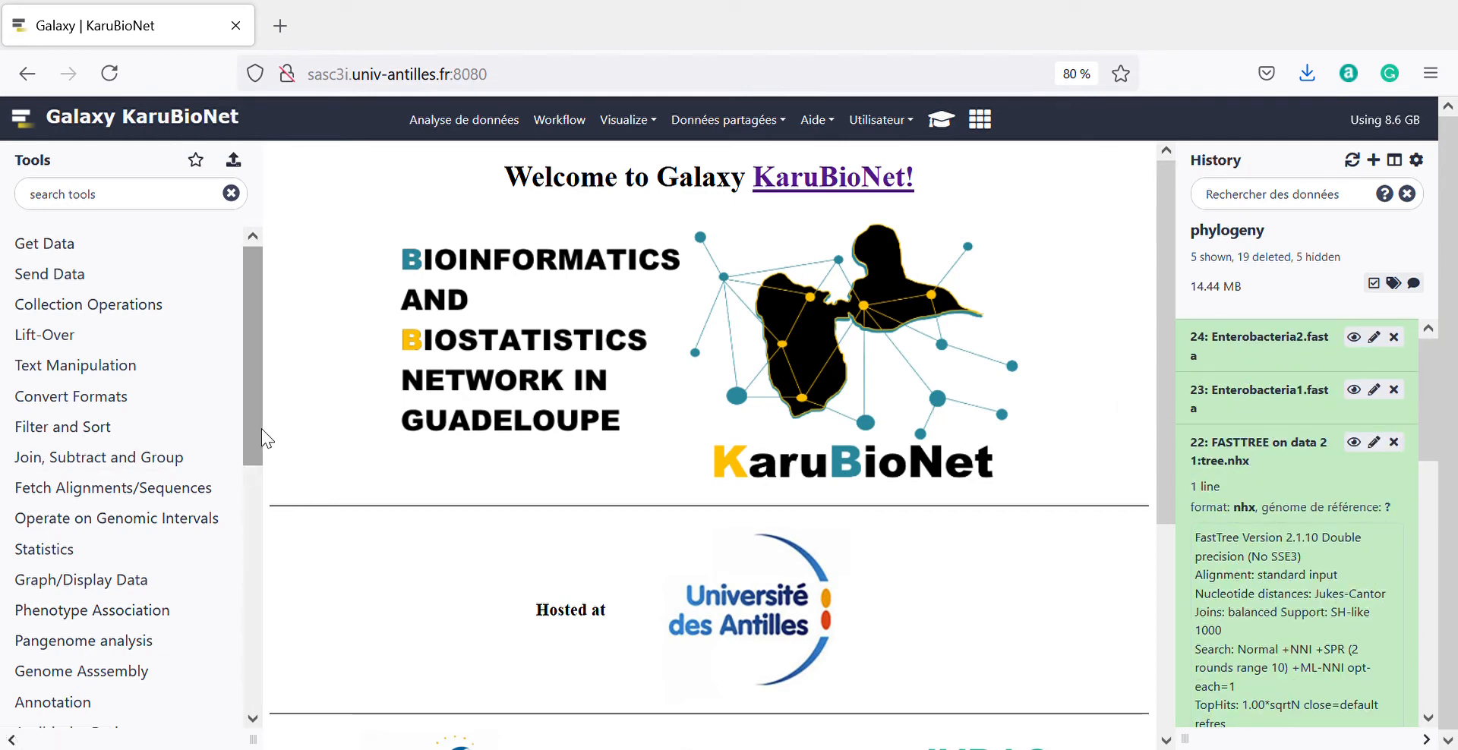
pyautogui.moveTo(254, 426); pyautogui.dragTo(266, 704)
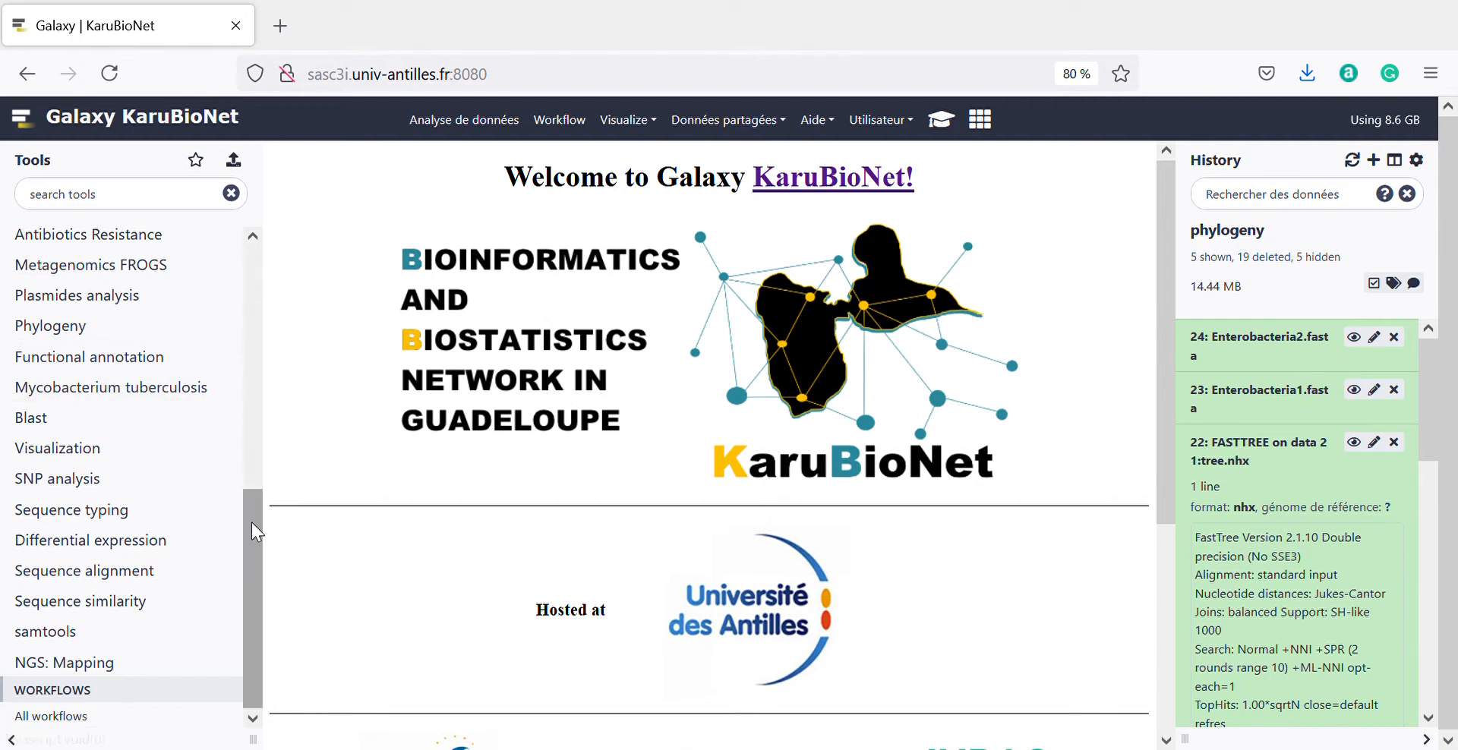
pyautogui.moveTo(251, 526); pyautogui.dragTo(254, 600)
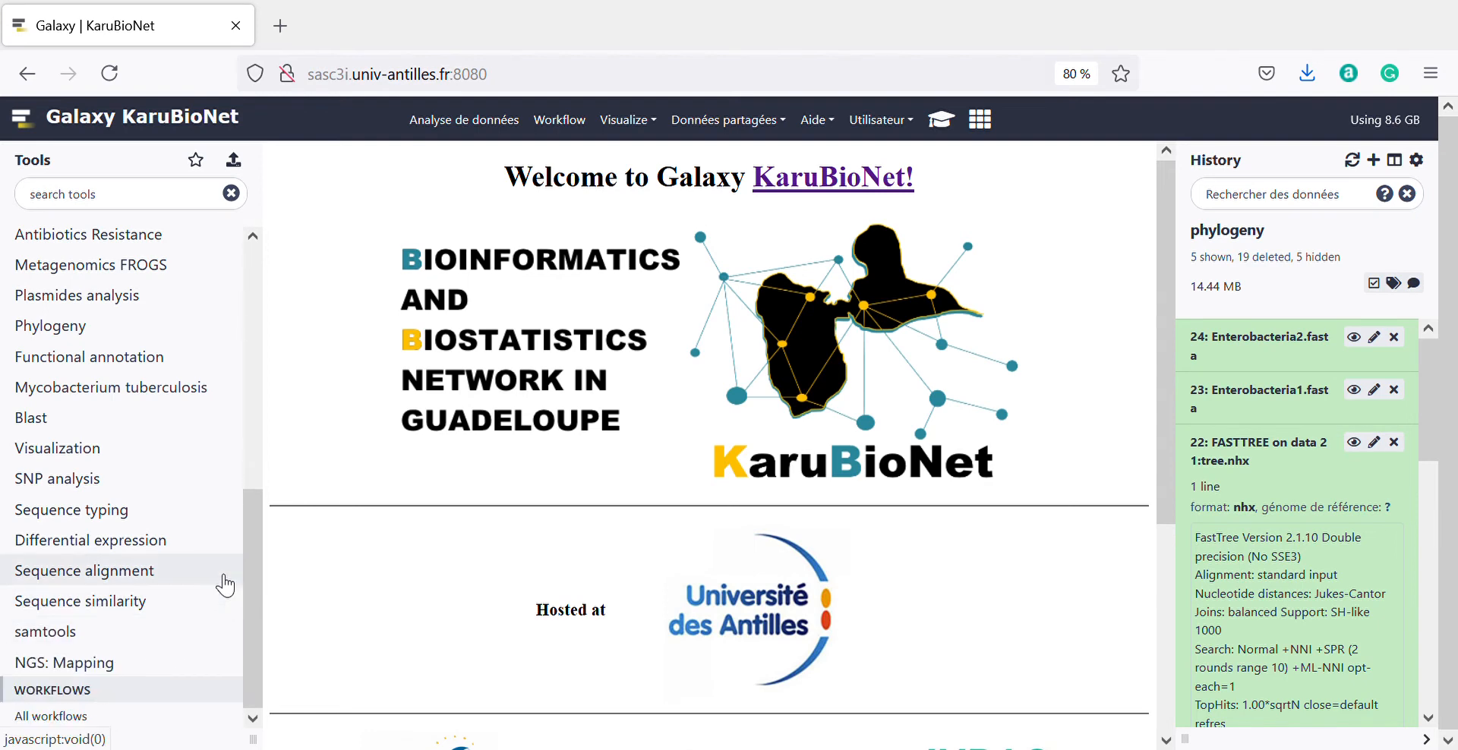
pyautogui.click(120, 602)
pyautogui.scroll(-3, 150, 607)
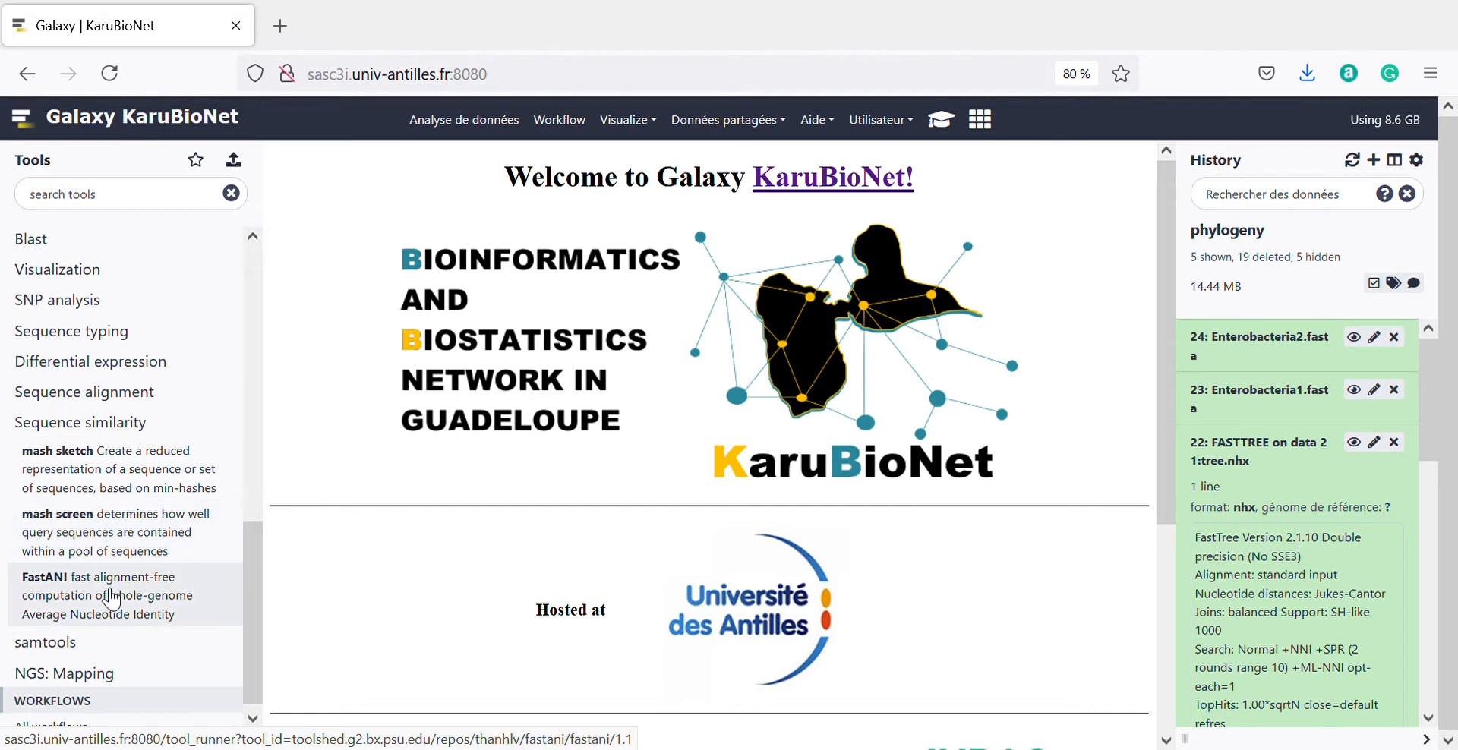
pyautogui.scroll(-1, 107, 595)
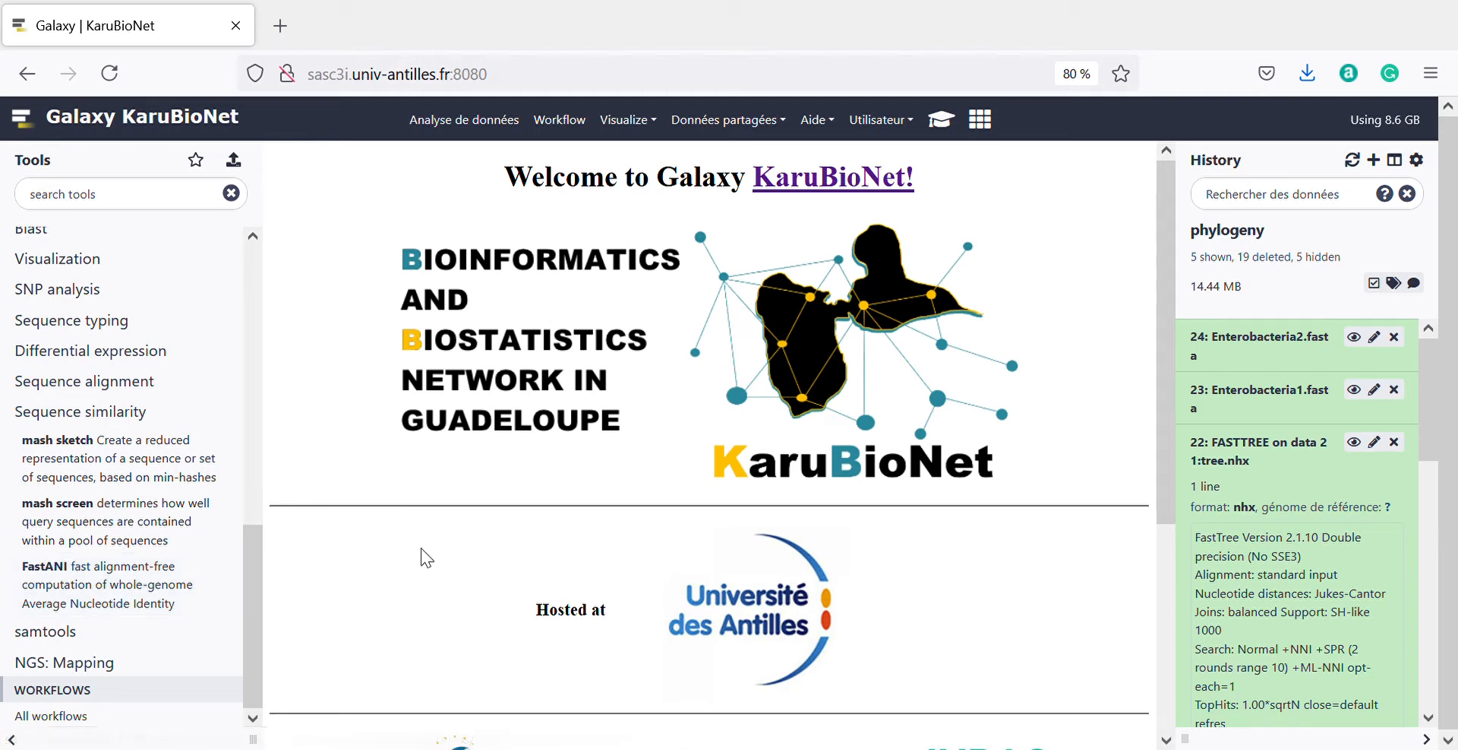
pyautogui.click(145, 583)
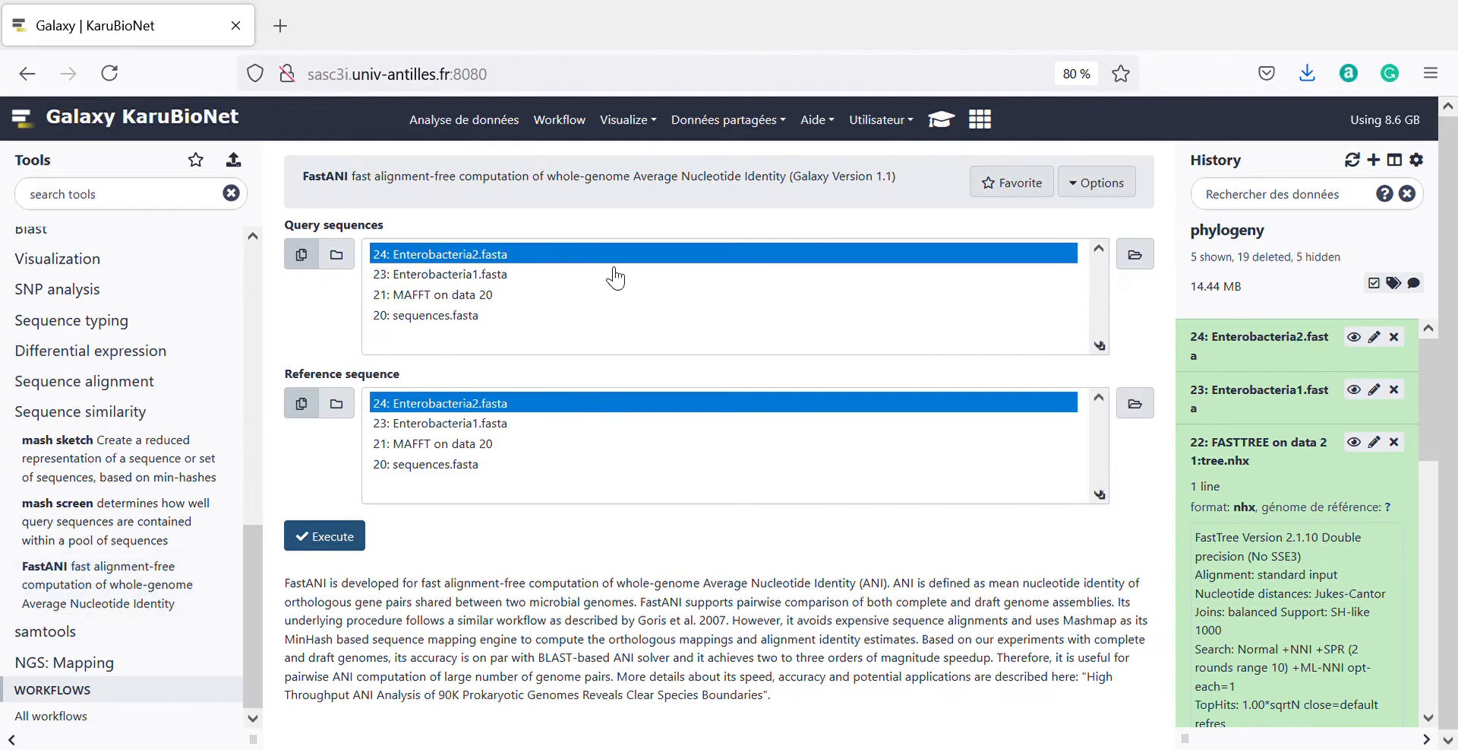
pyautogui.click(454, 275)
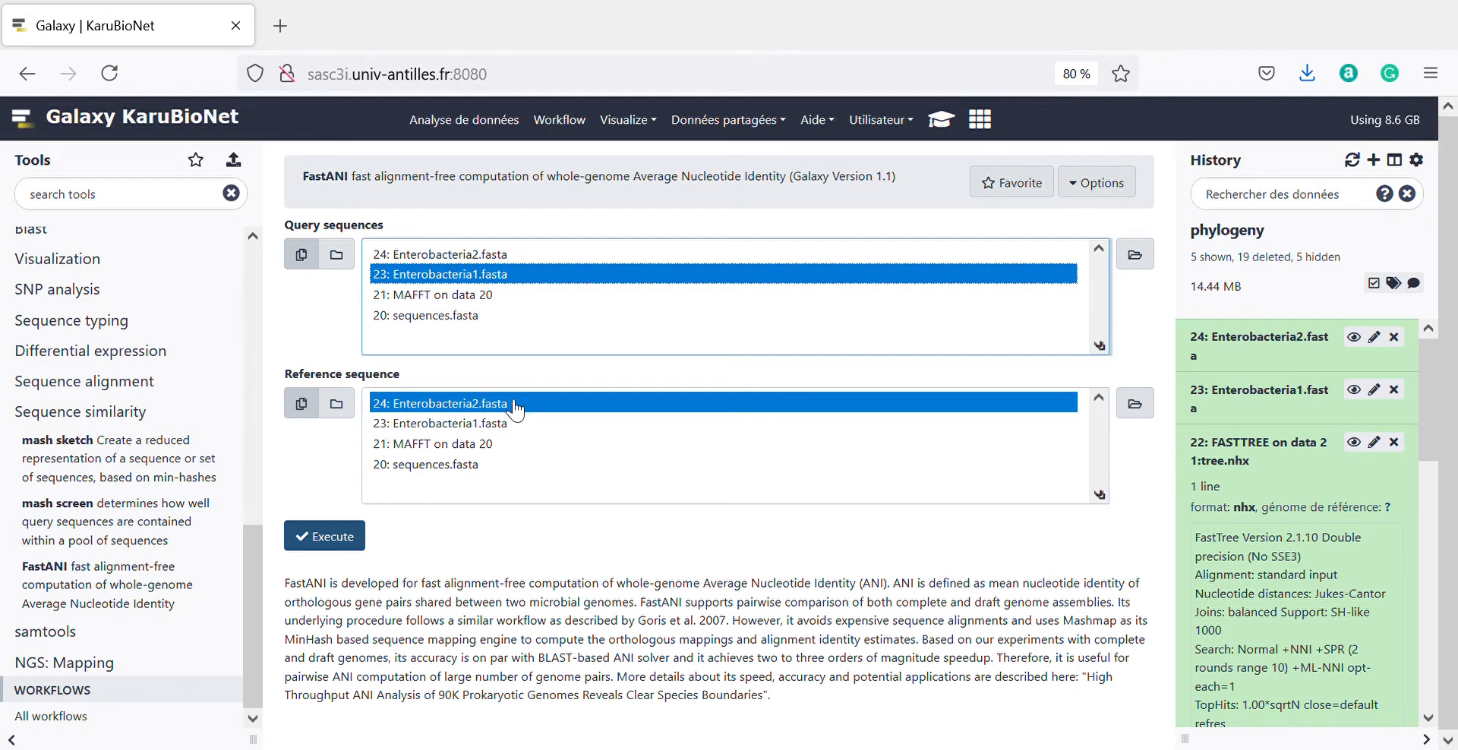
pyautogui.click(319, 537)
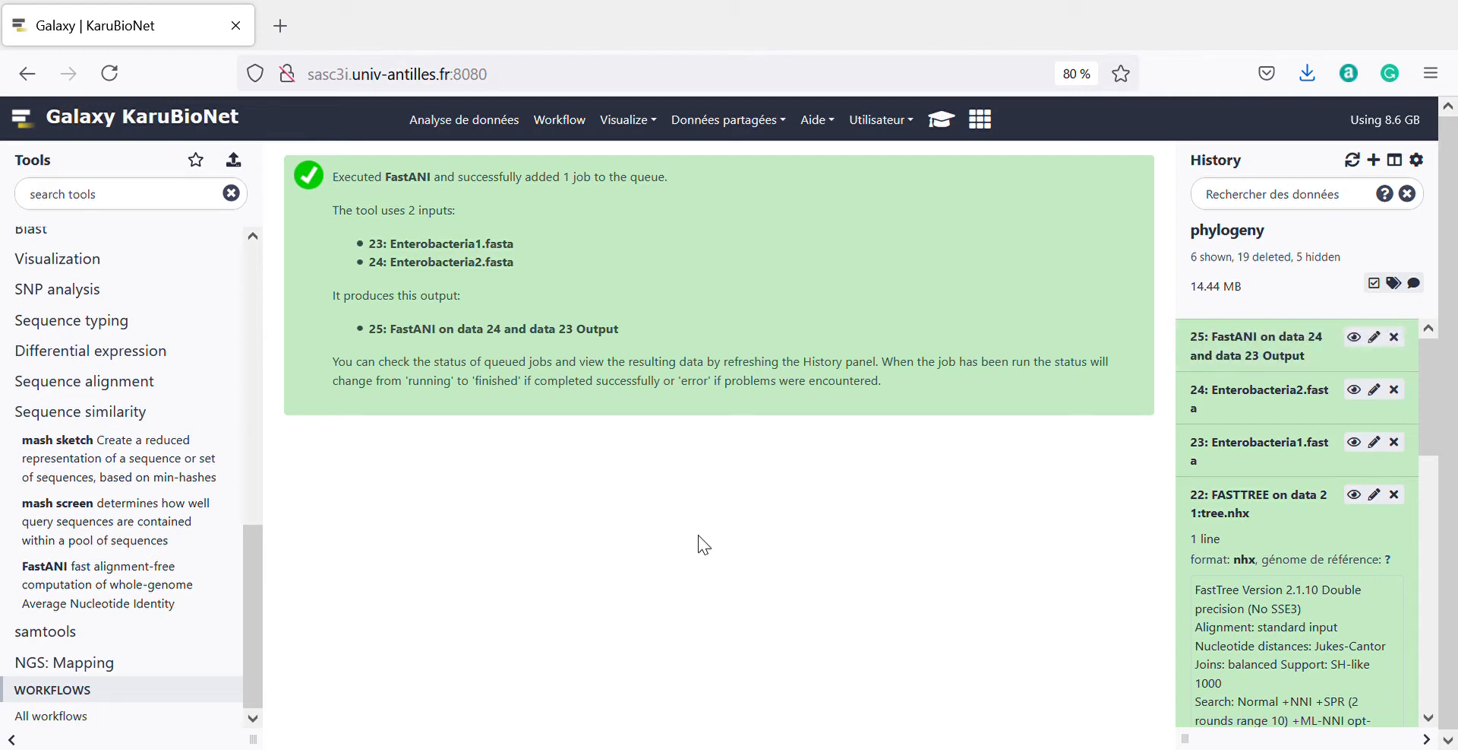
# Expand the FastANI output in the history and display its result for the two Enterobacteria genomes
pyautogui.click(1351, 358)
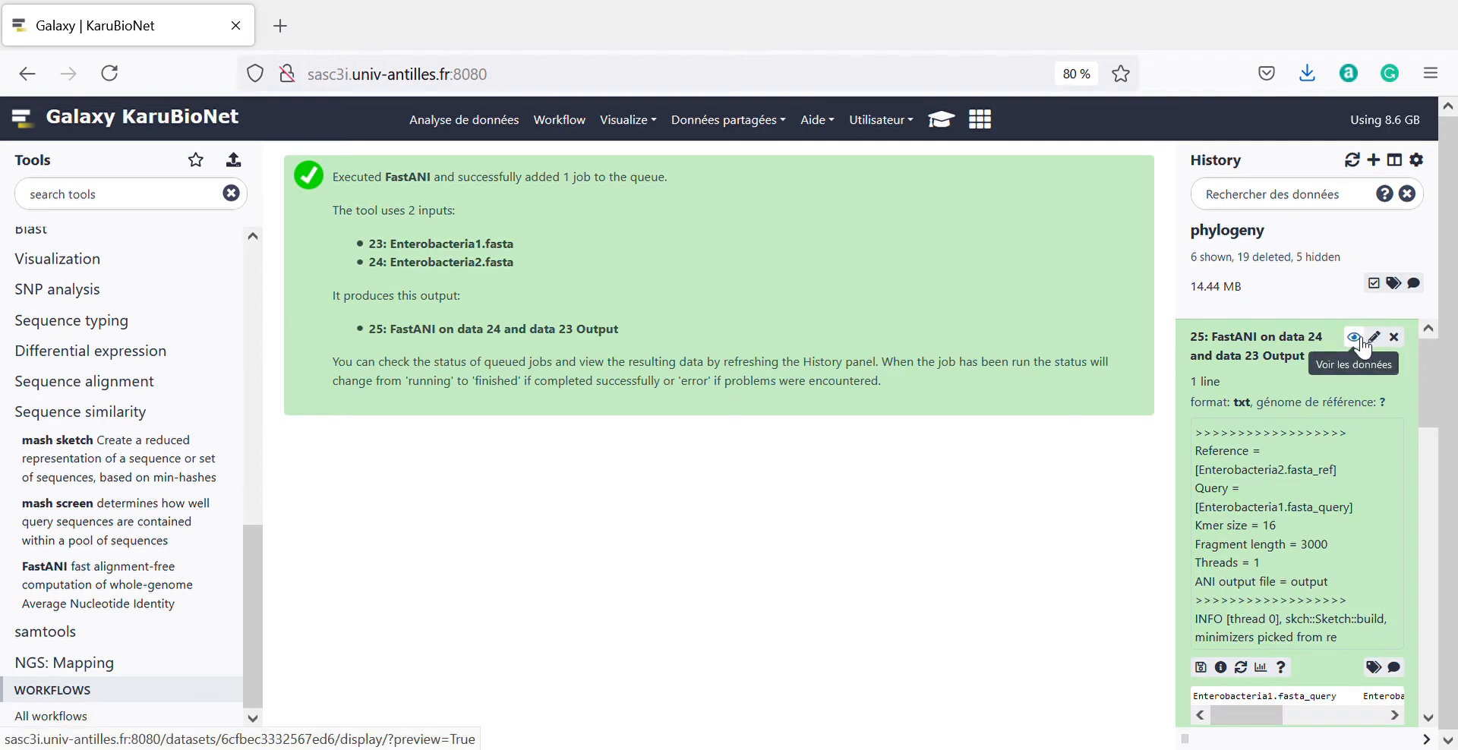
pyautogui.click(1354, 337)
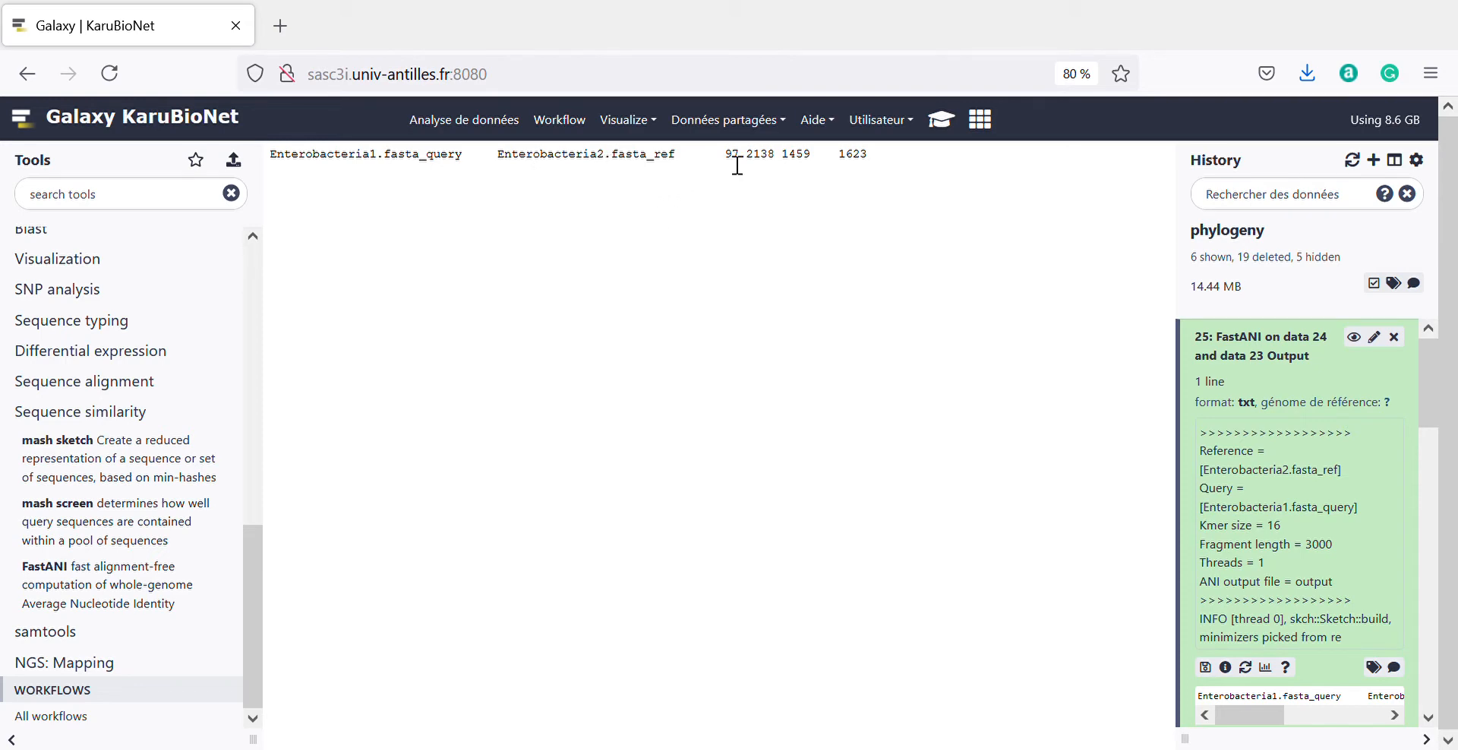
# Open ABRicate from the antibiotics resistance tools and expand its advanced options
pyautogui.moveTo(725, 161); pyautogui.dragTo(754, 168)
pyautogui.scroll(6, 122, 657)
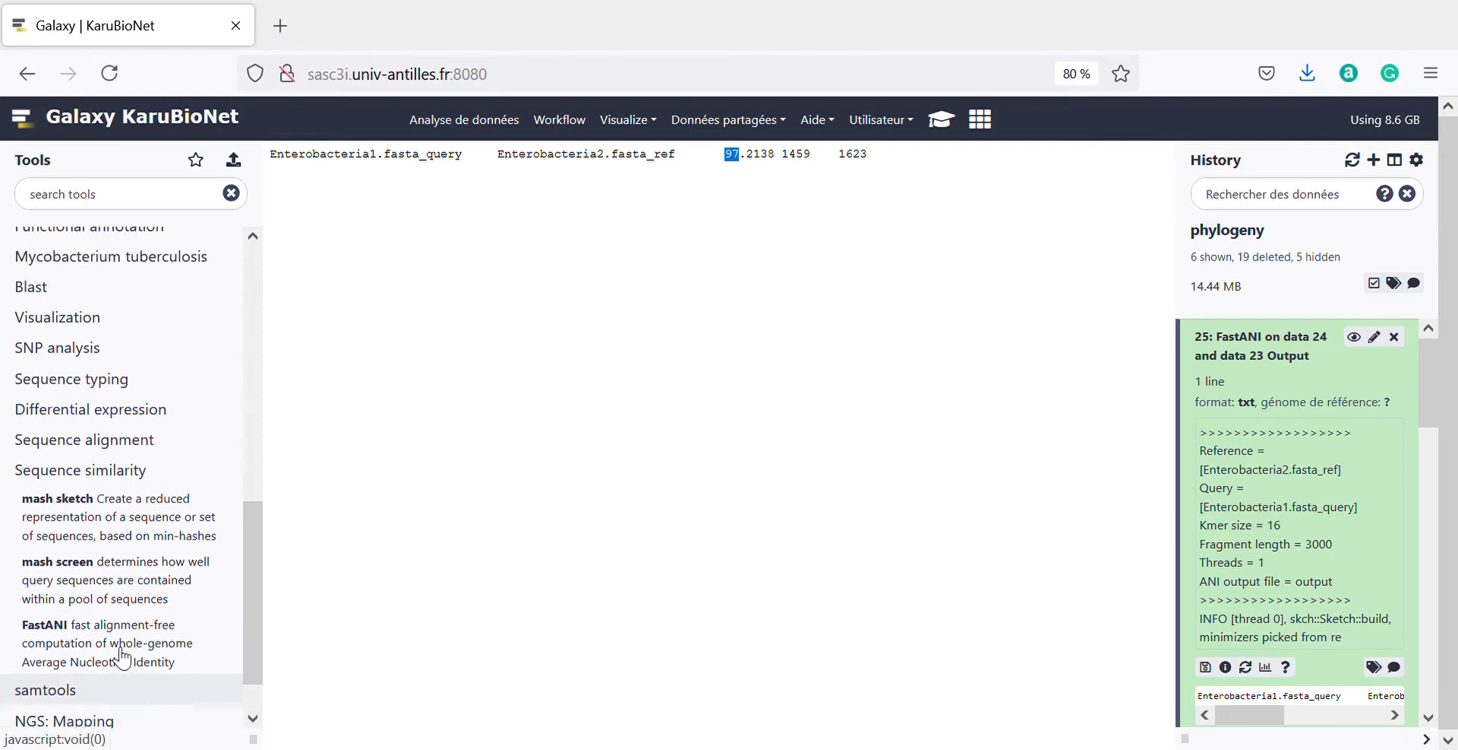
pyautogui.click(122, 651)
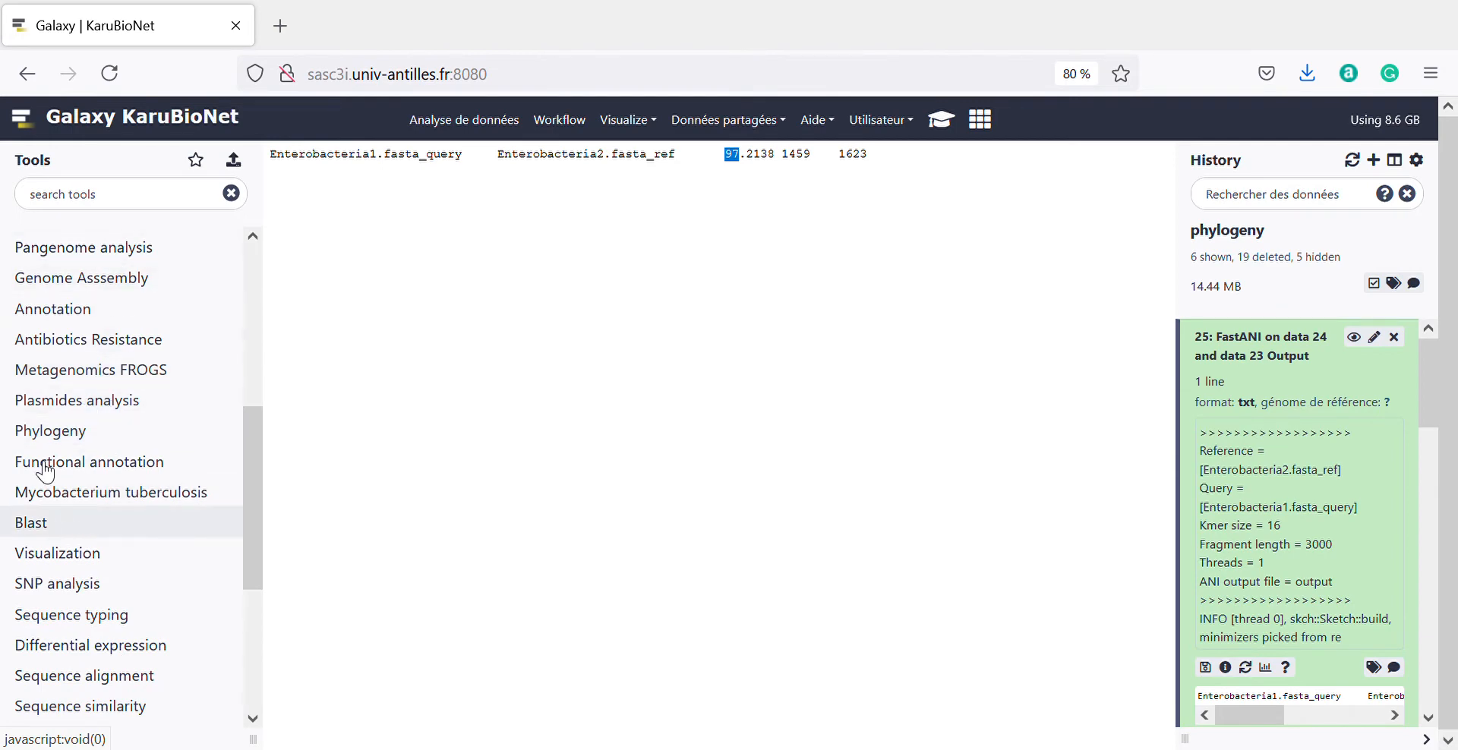
pyautogui.click(114, 345)
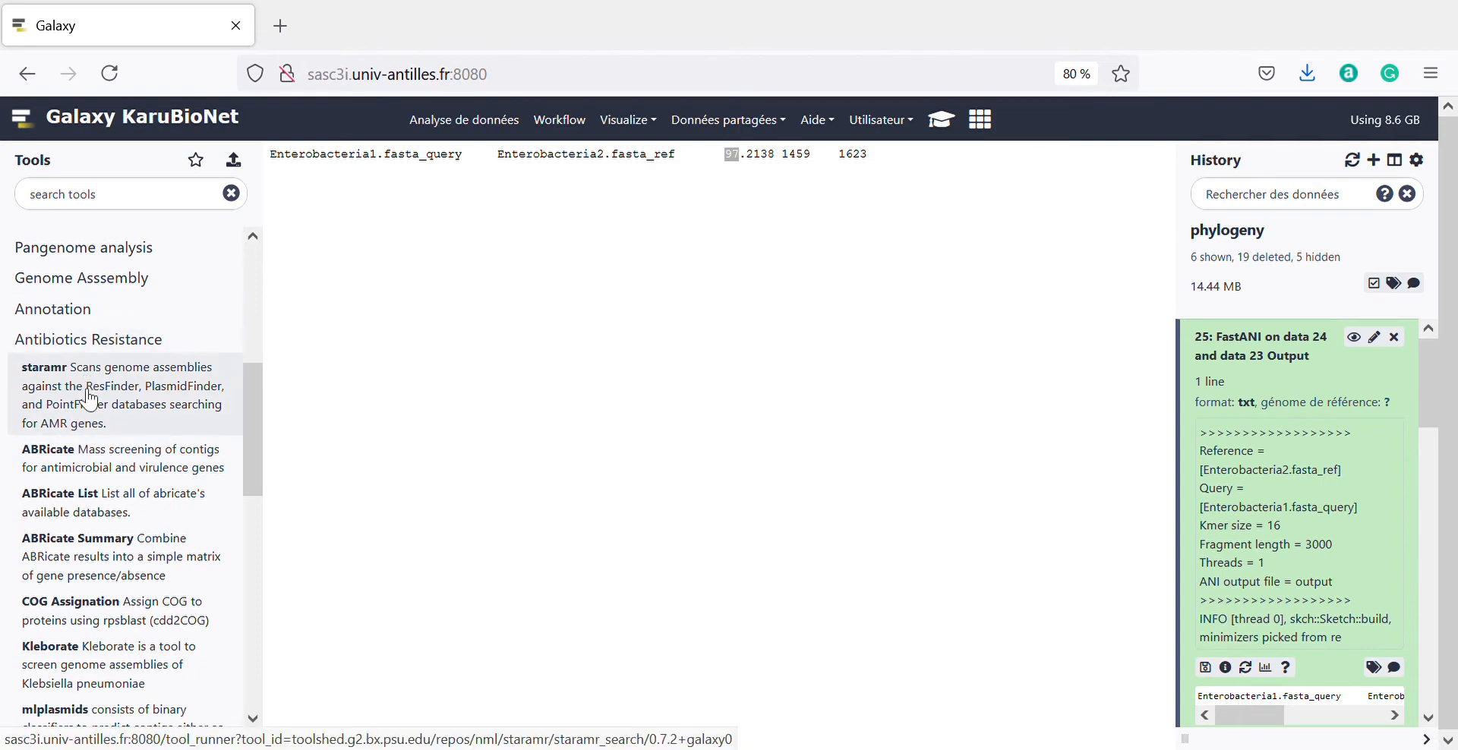
pyautogui.click(88, 472)
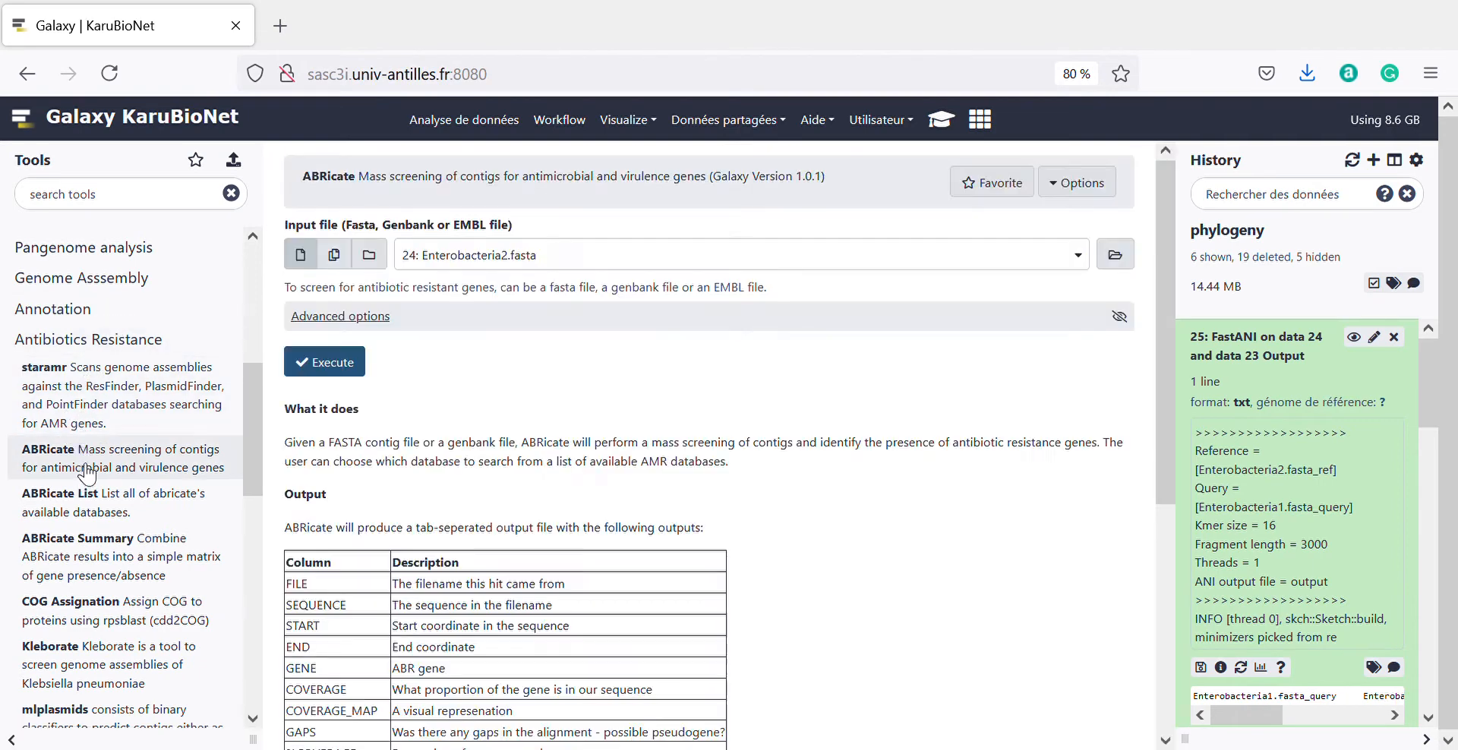
pyautogui.click(372, 318)
pyautogui.click(372, 317)
pyautogui.click(372, 317)
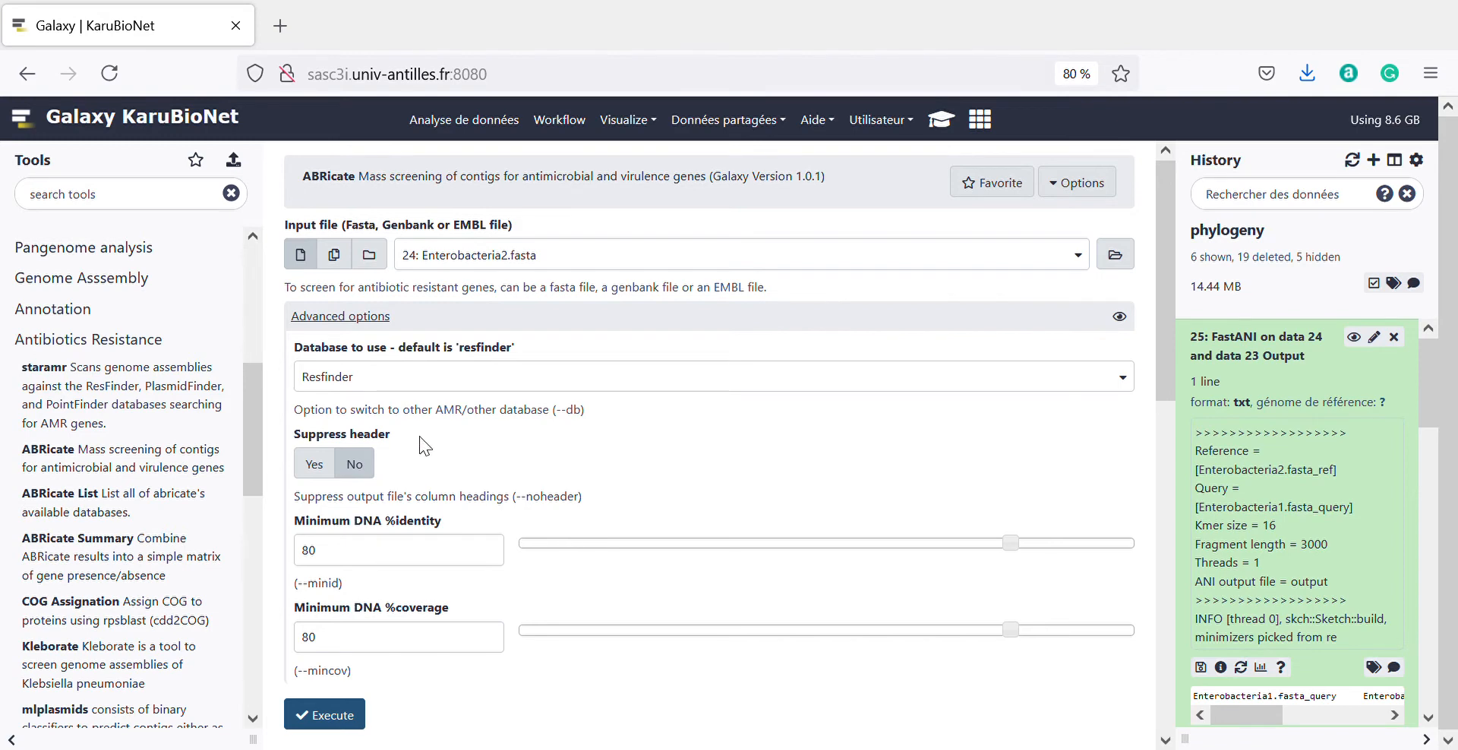
# Check the available ABRicate databases, keep Resfinder and run the screening on Enterobacteria2.fasta
pyautogui.click(400, 373)
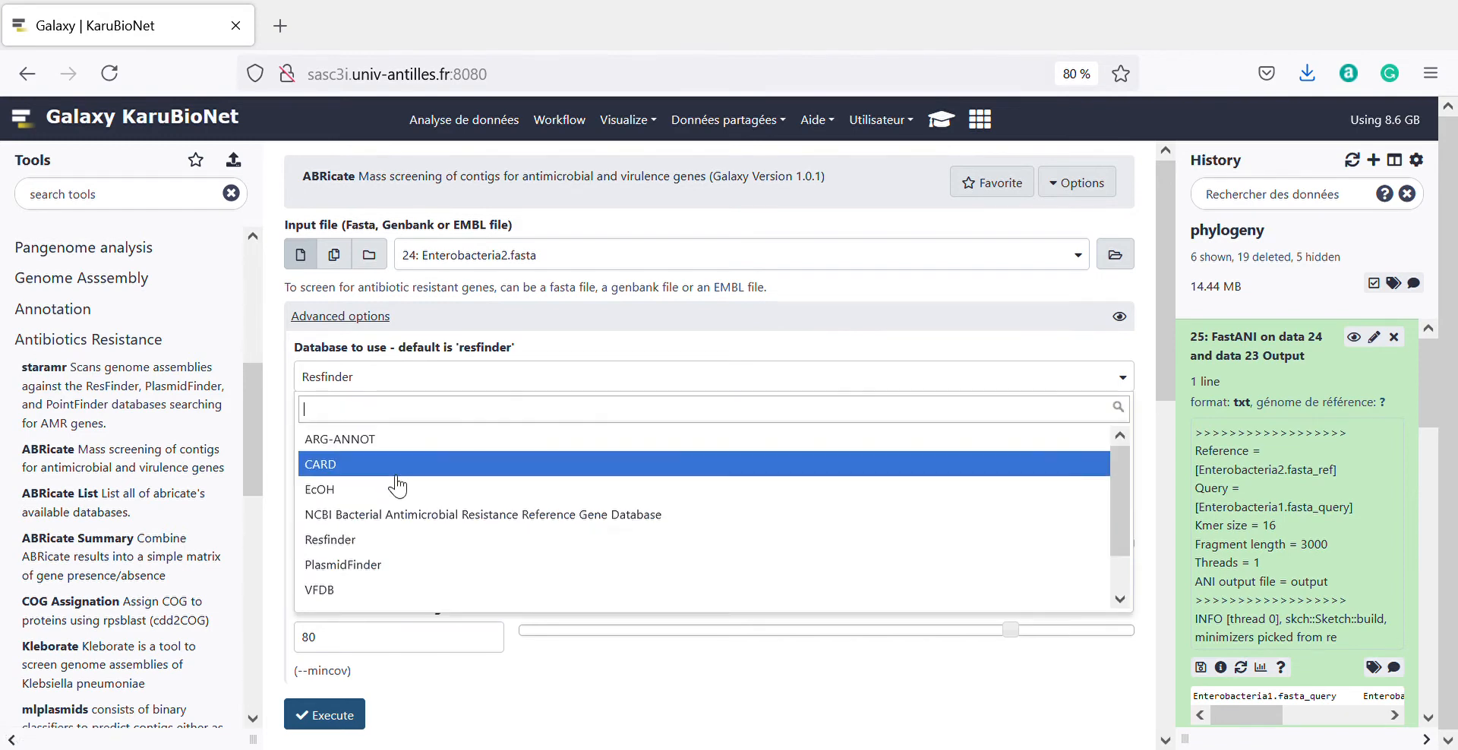
pyautogui.scroll(-1, 397, 486)
pyautogui.scroll(1, 396, 484)
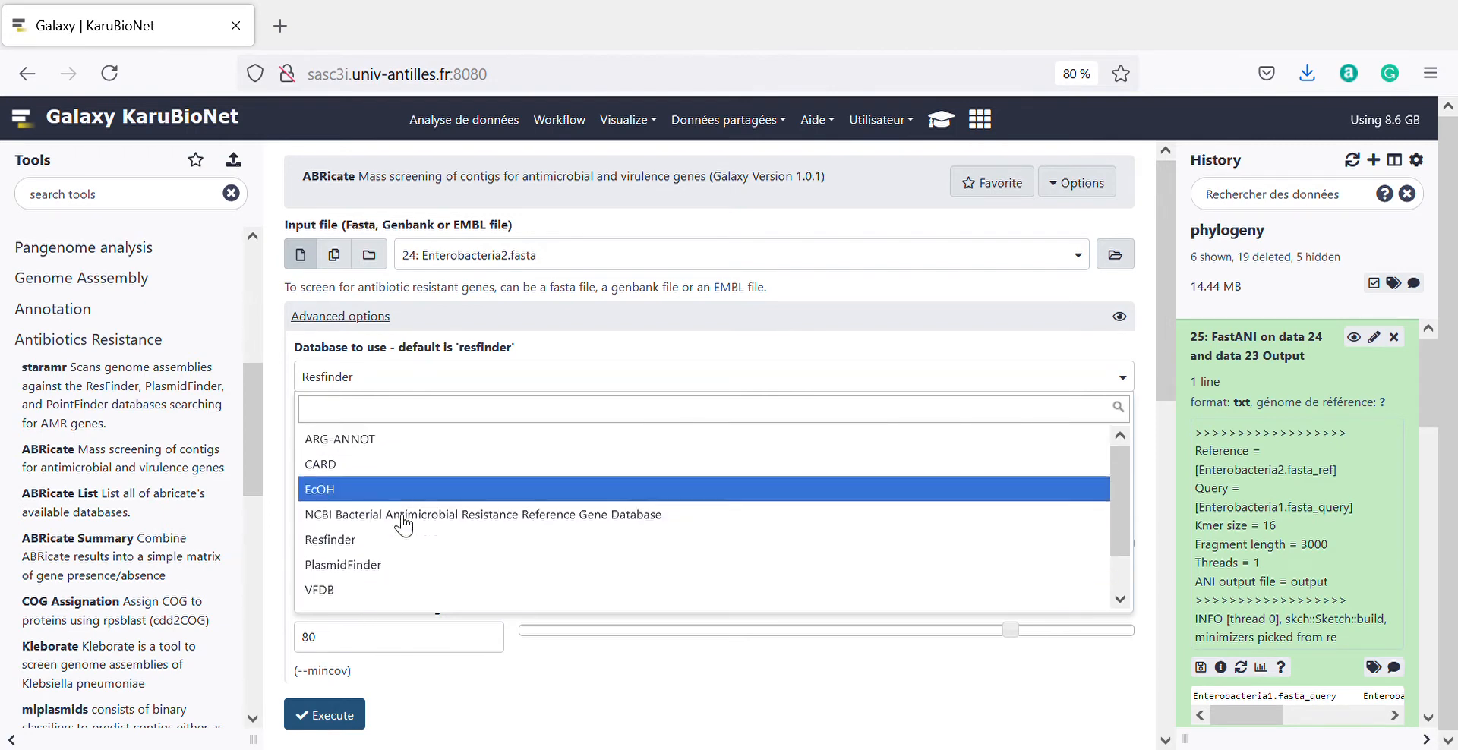
pyautogui.click(375, 377)
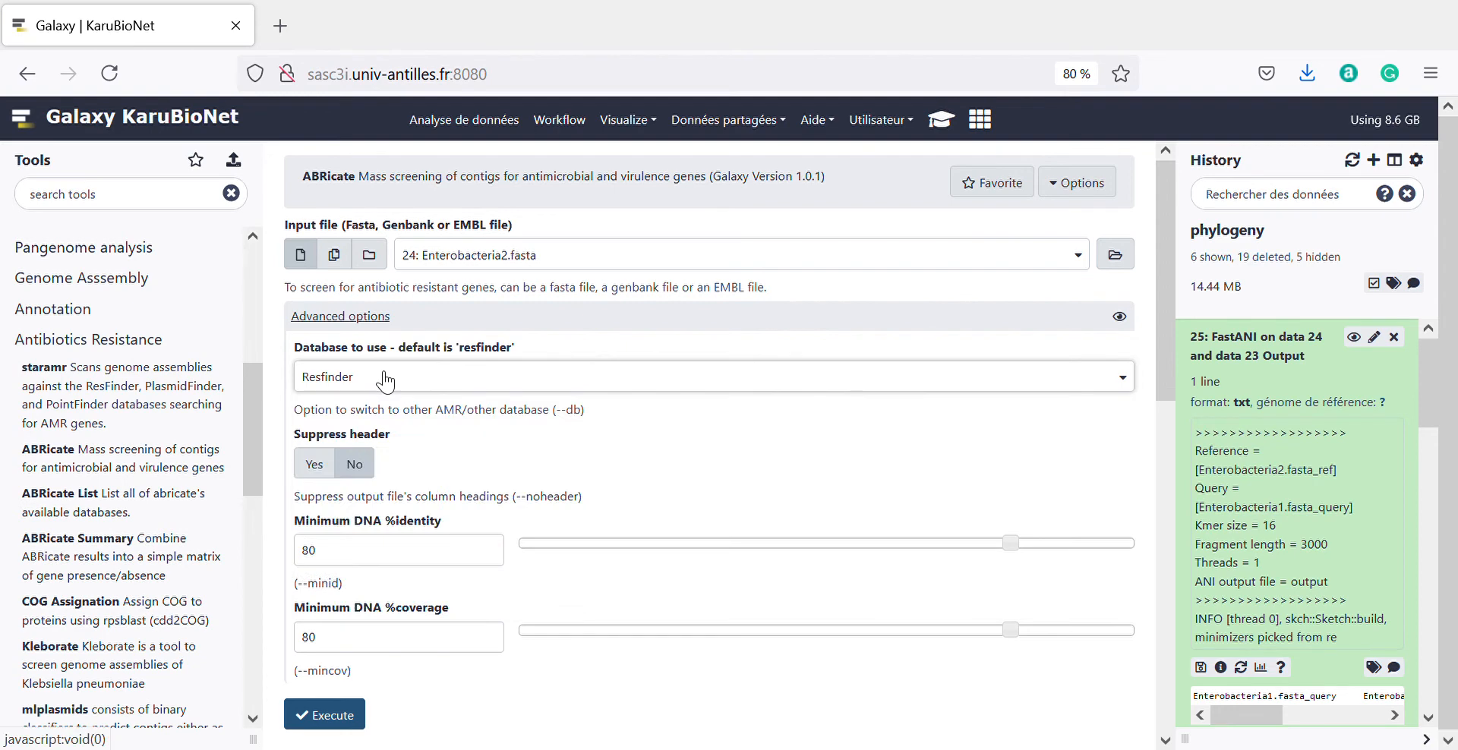
pyautogui.scroll(-3, 601, 531)
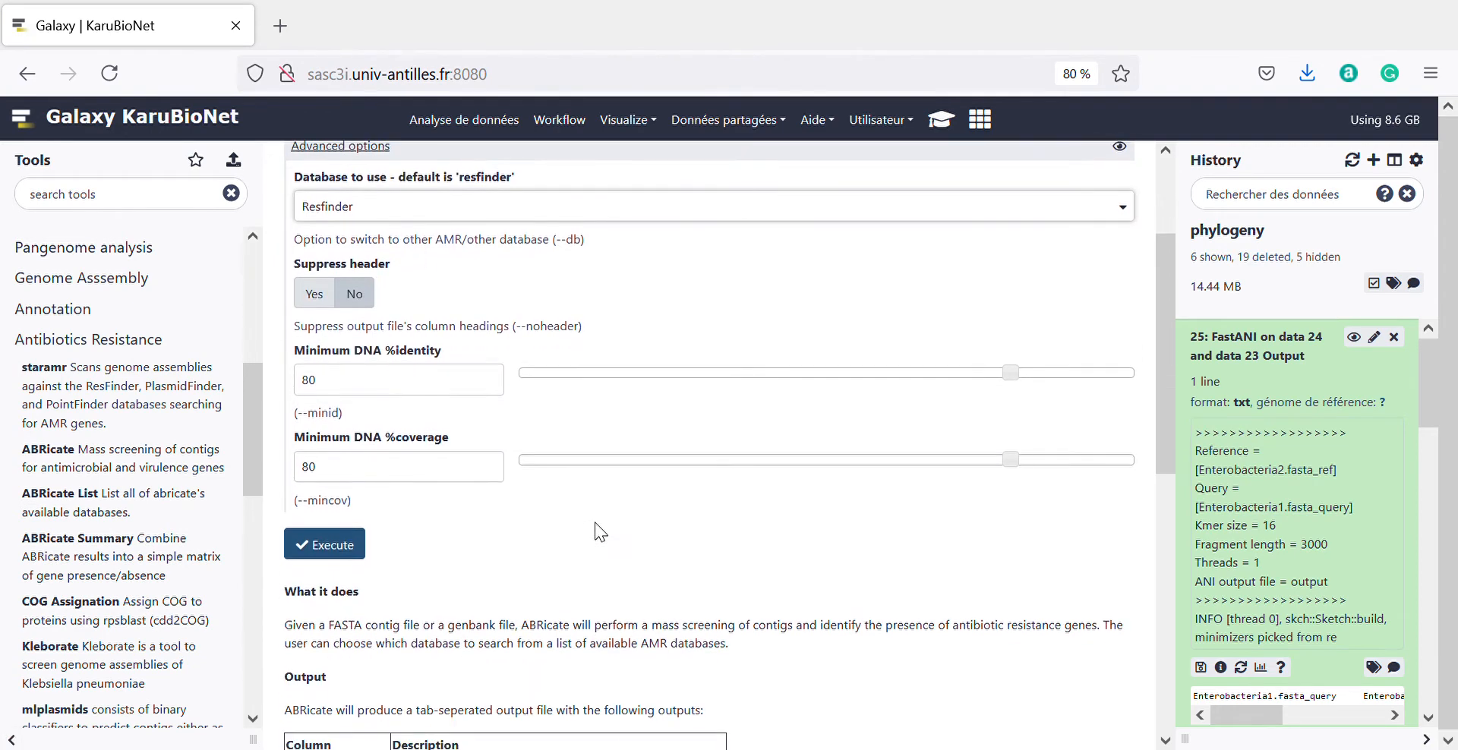
pyautogui.click(329, 545)
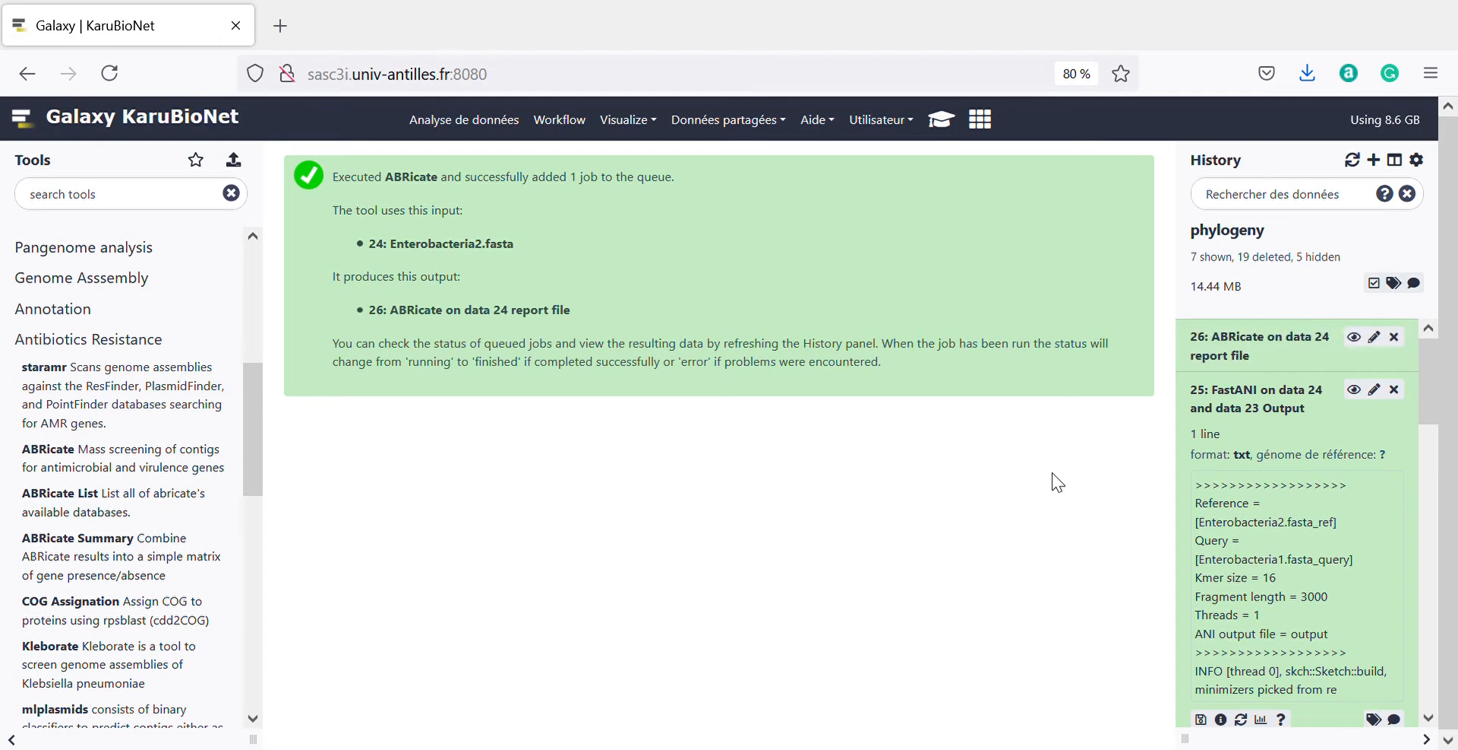
# Display the Resfinder ABRicate report and examine its gene, coverage, identity, accession and resistance columns
pyautogui.click(1353, 336)
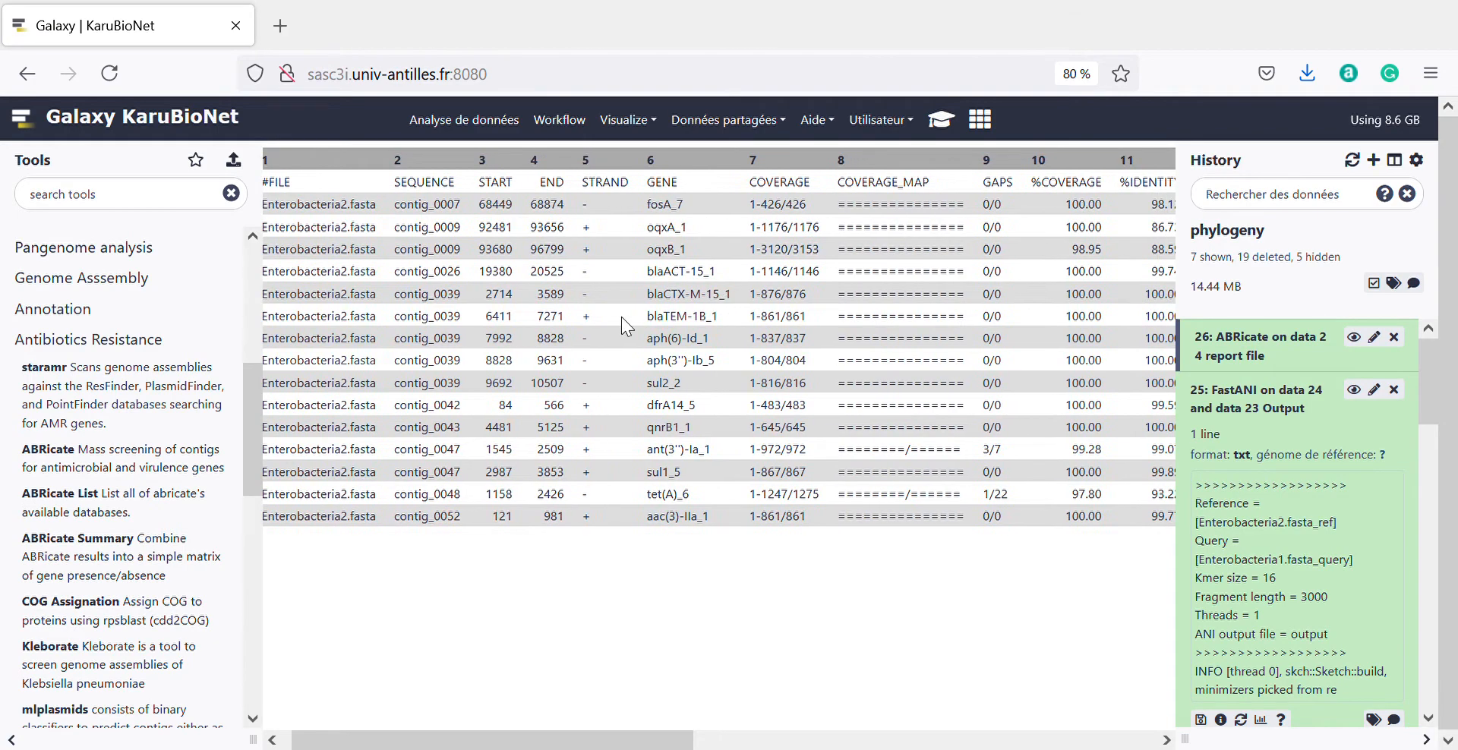
pyautogui.hscroll(10, 615, 316)
pyautogui.hscroll(-10, 615, 317)
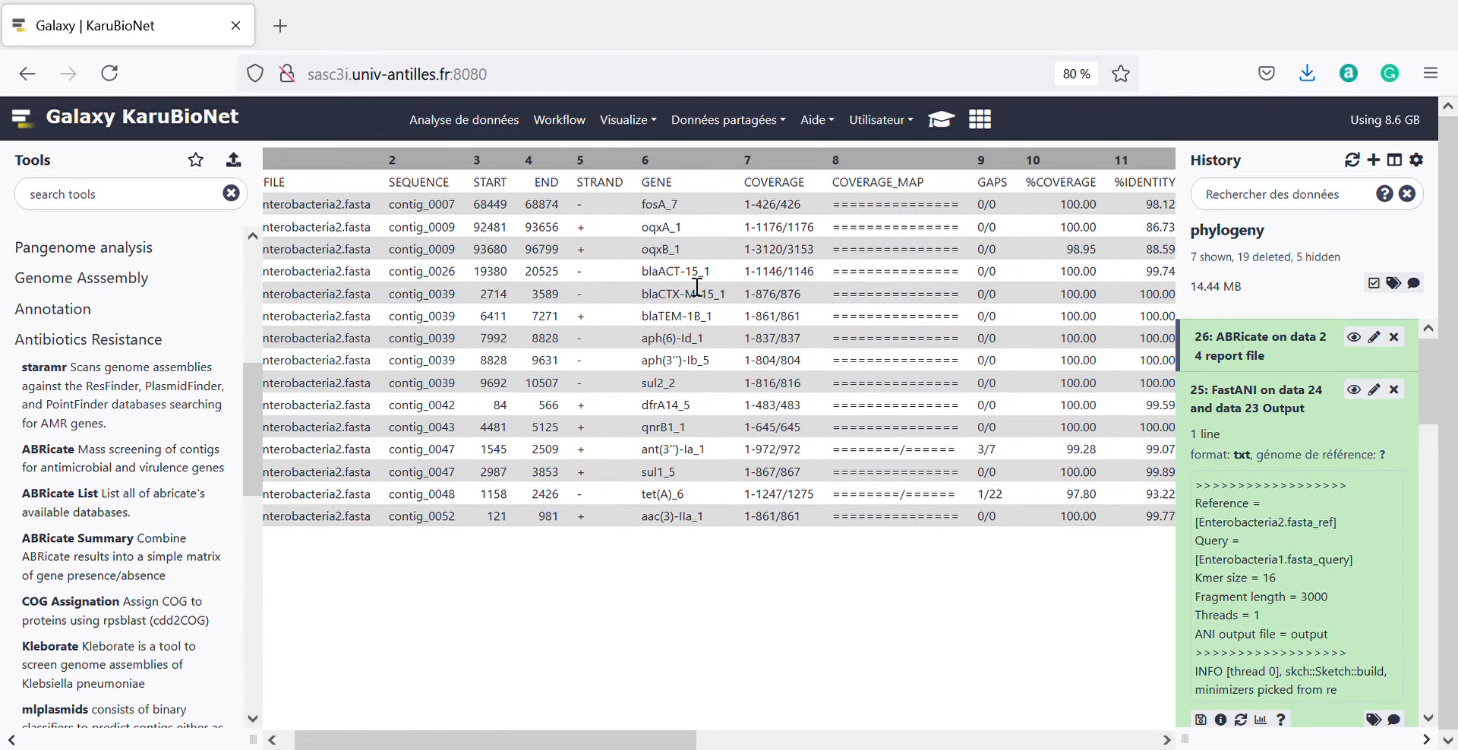
pyautogui.hscroll(5, 628, 354)
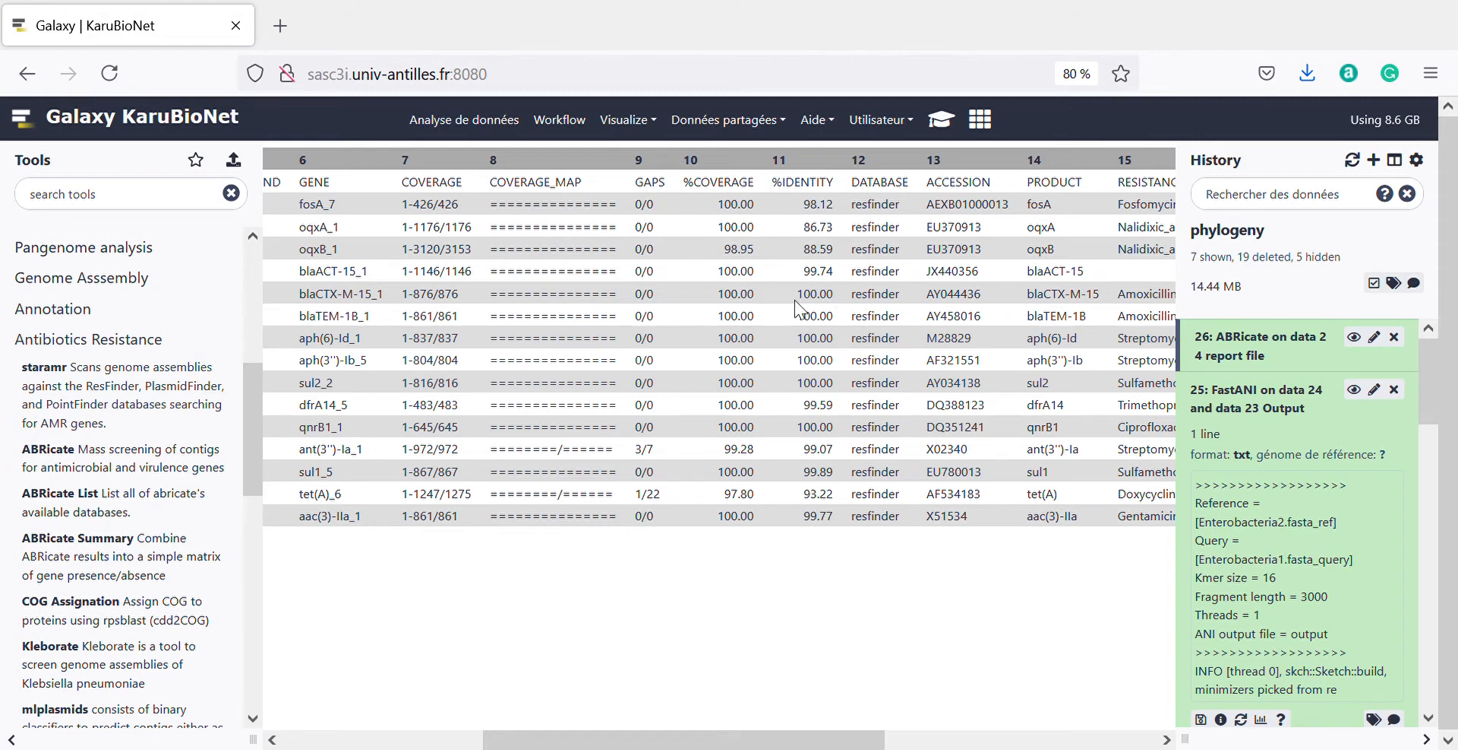
pyautogui.hscroll(4, 797, 308)
pyautogui.hscroll(3, 863, 303)
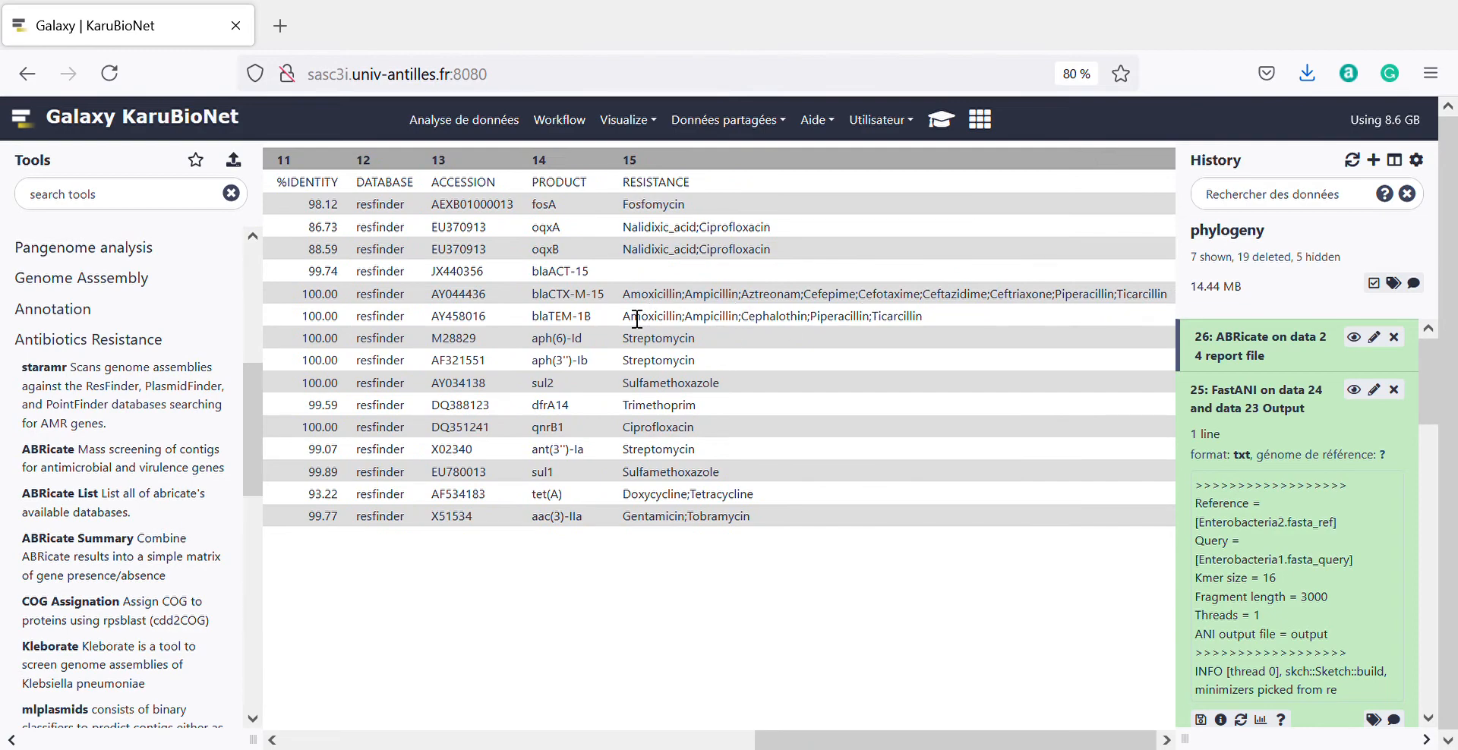
pyautogui.hscroll(-8, 636, 317)
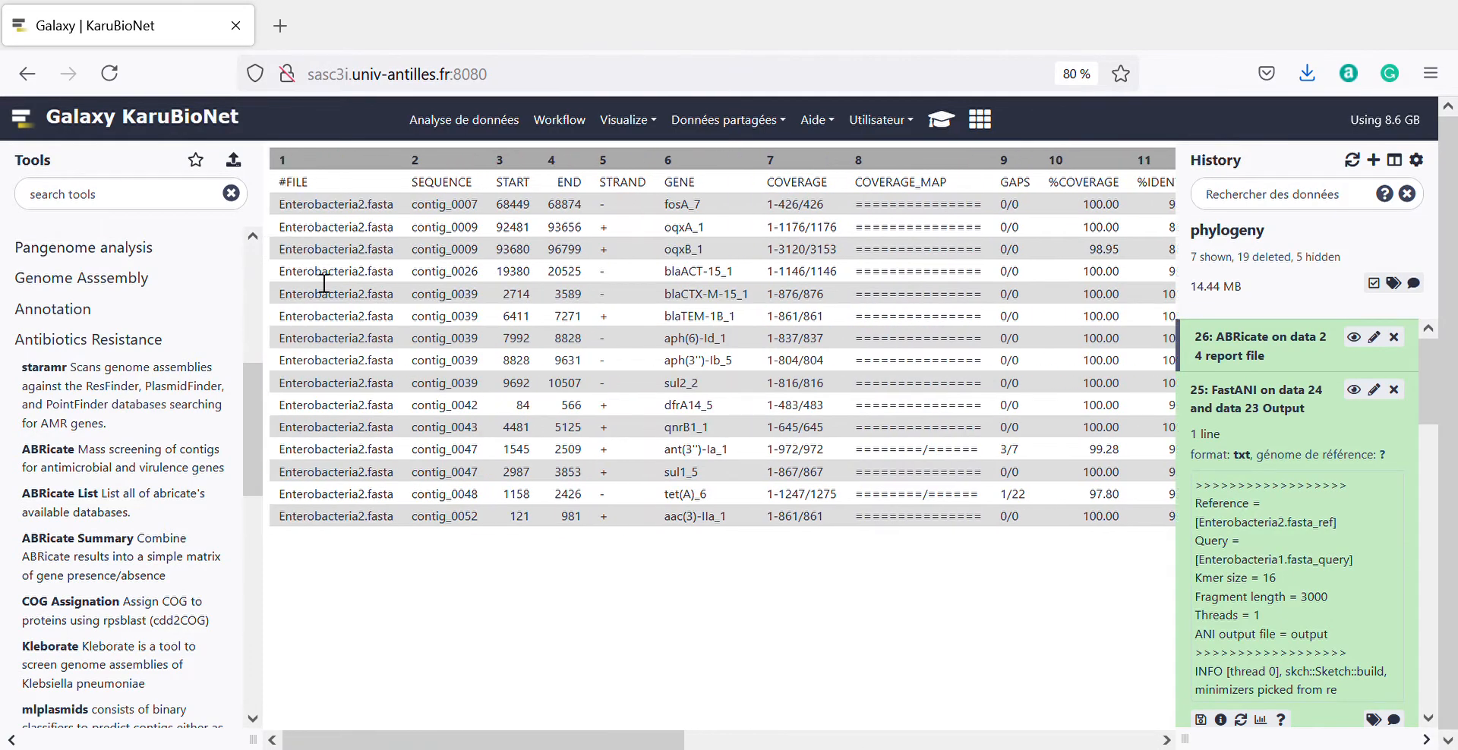
pyautogui.hscroll(4, 849, 362)
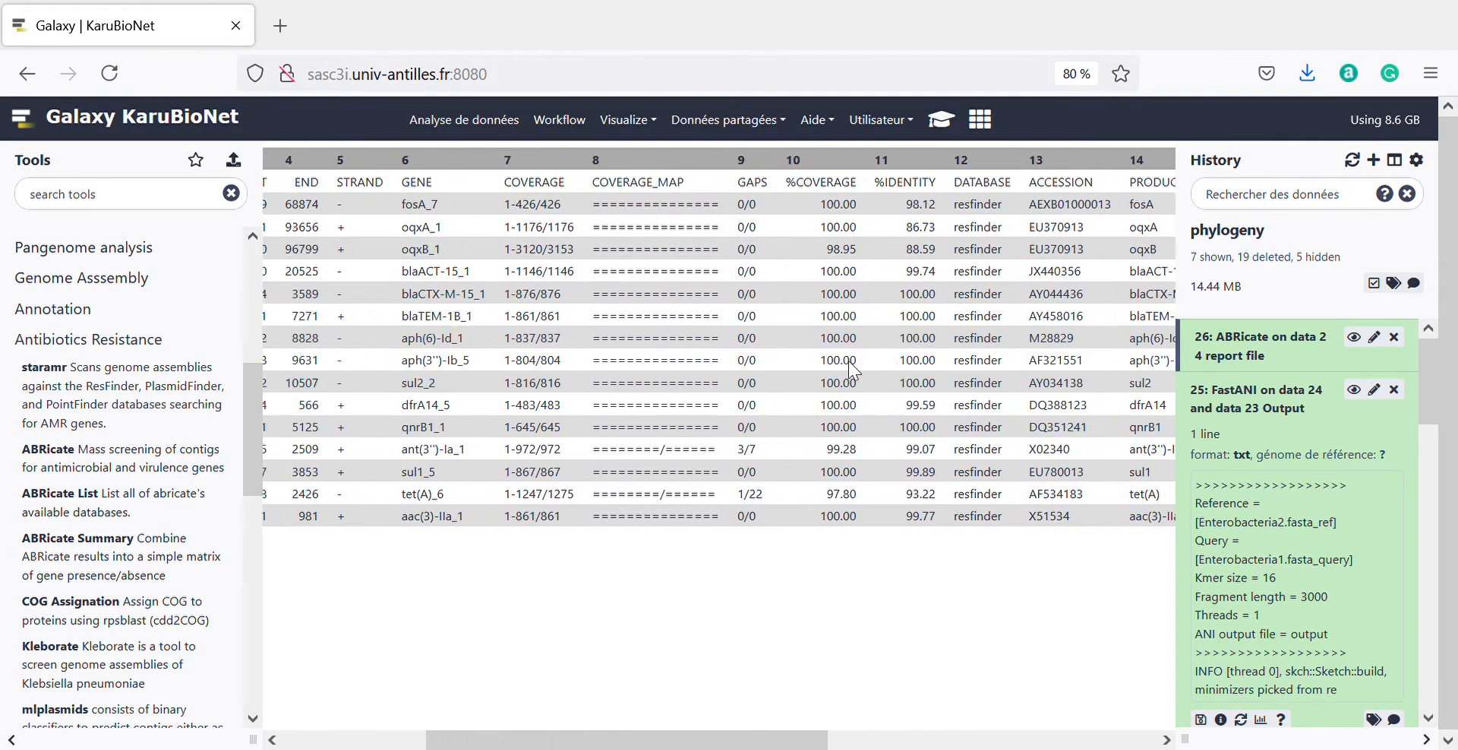
pyautogui.hscroll(-1, 849, 361)
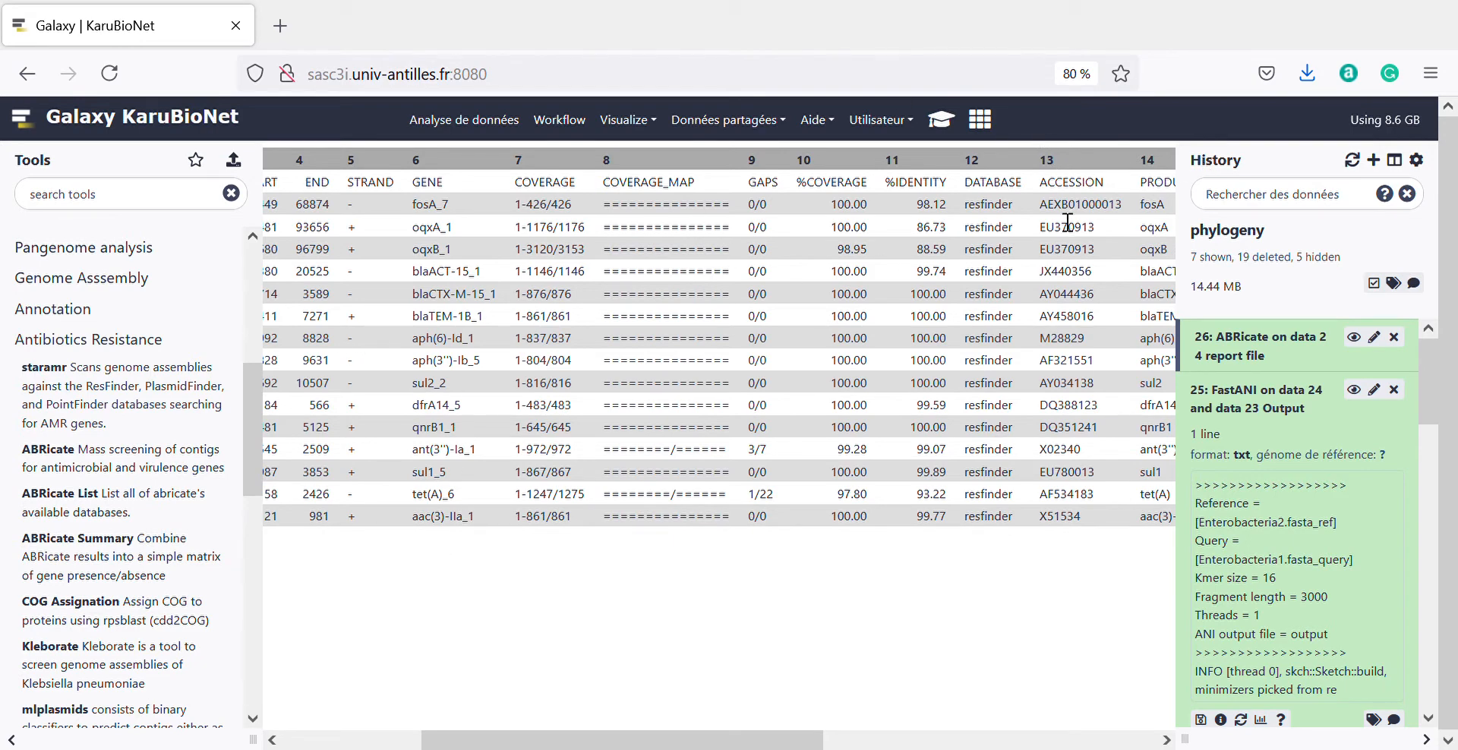
# Run ABRicate again on Enterobacteria2.fasta with PlasmidFinder as the database in the advanced options
pyautogui.click(47, 450)
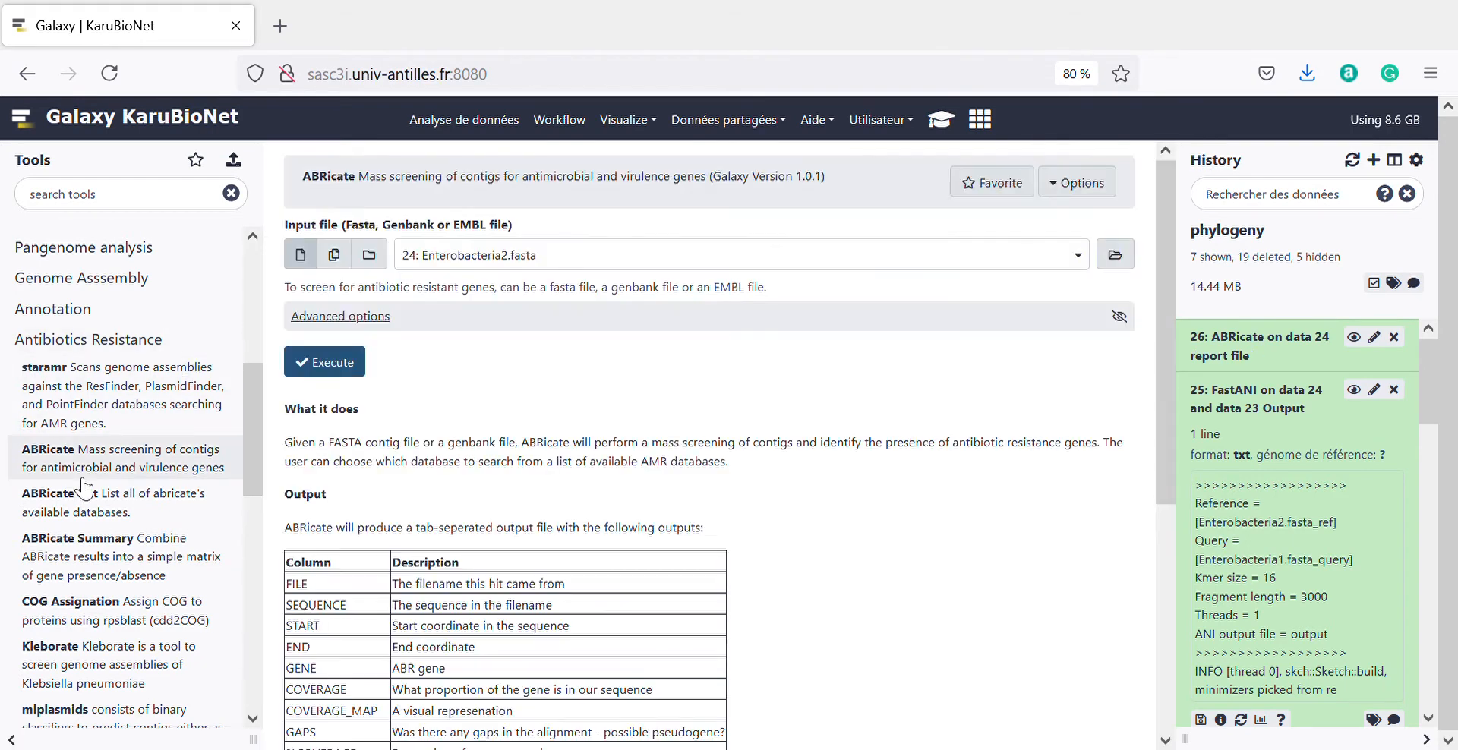
pyautogui.click(363, 319)
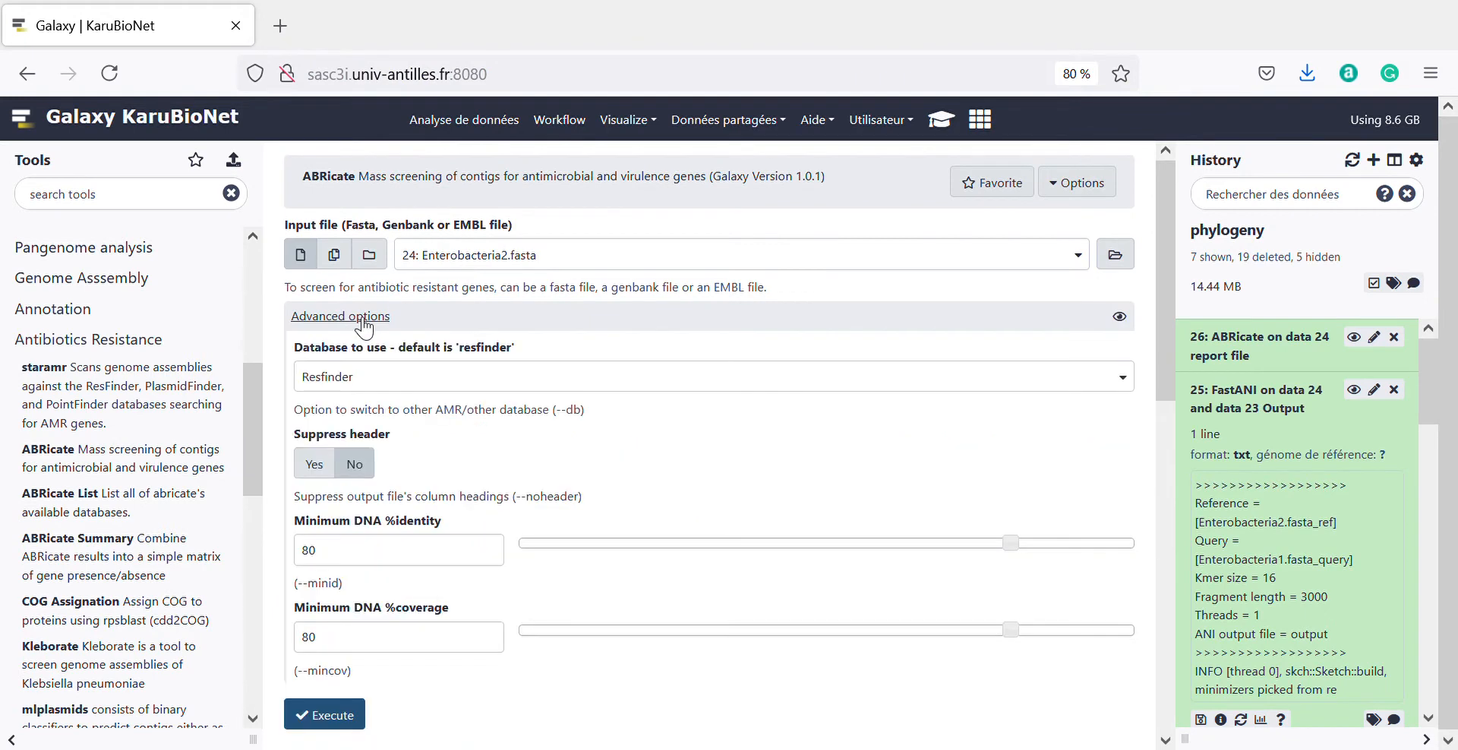
pyautogui.click(354, 378)
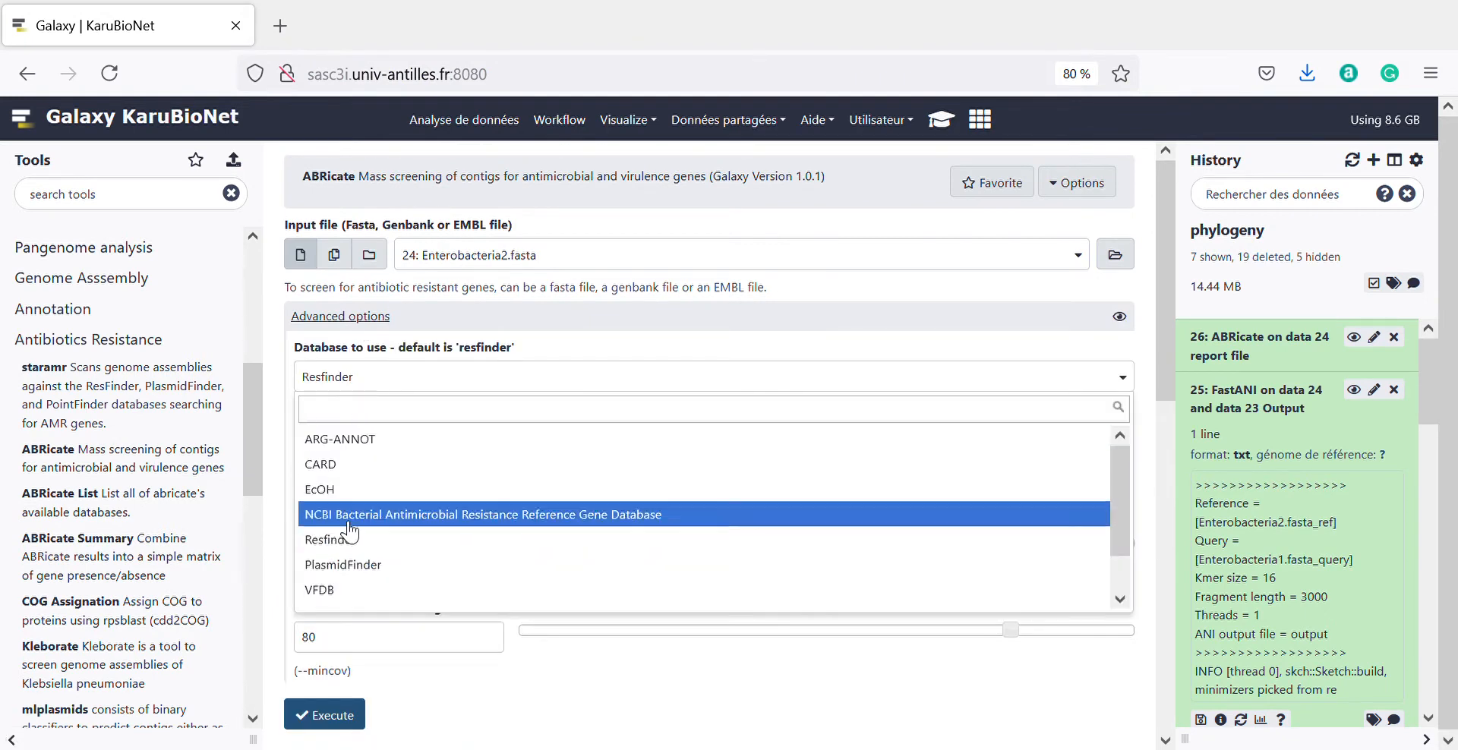
pyautogui.click(349, 566)
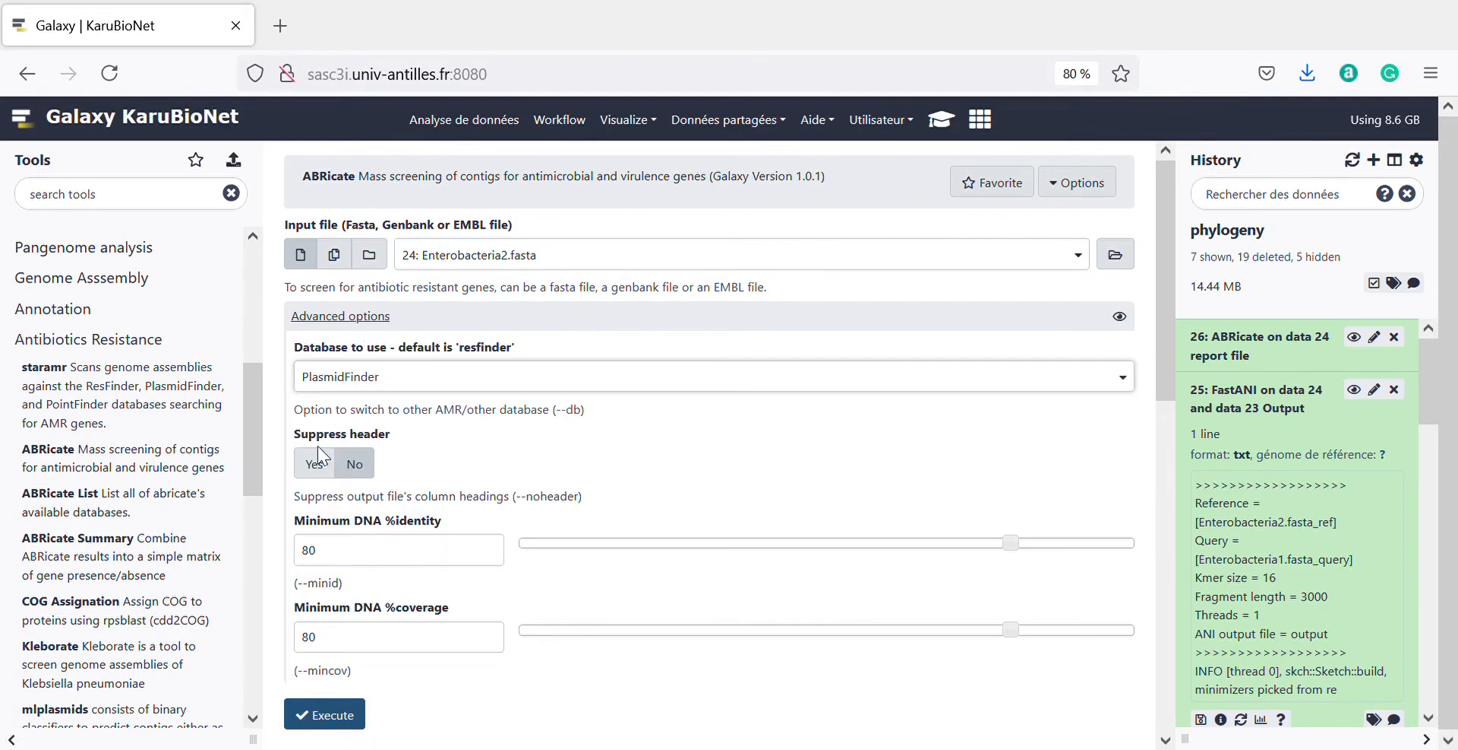
pyautogui.scroll(-4, 511, 479)
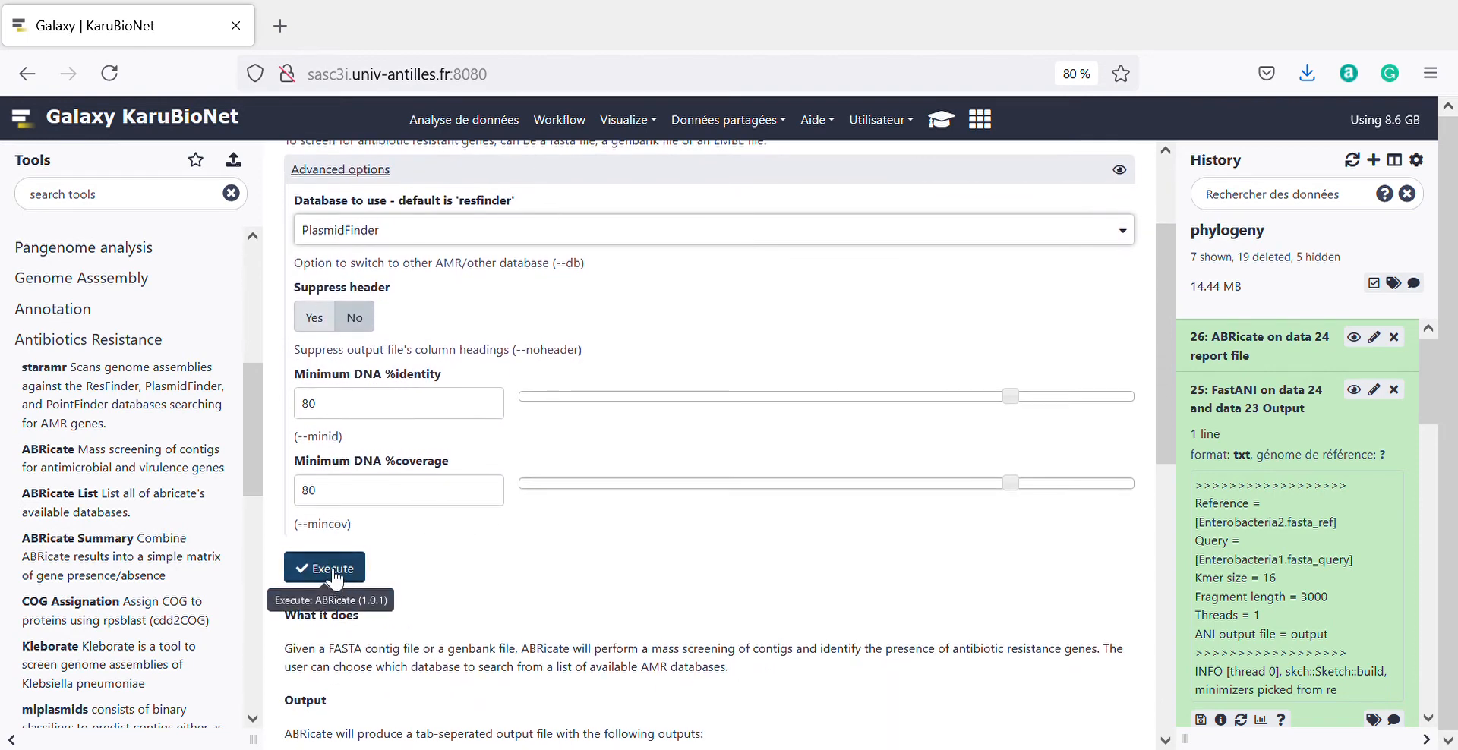
pyautogui.click(367, 233)
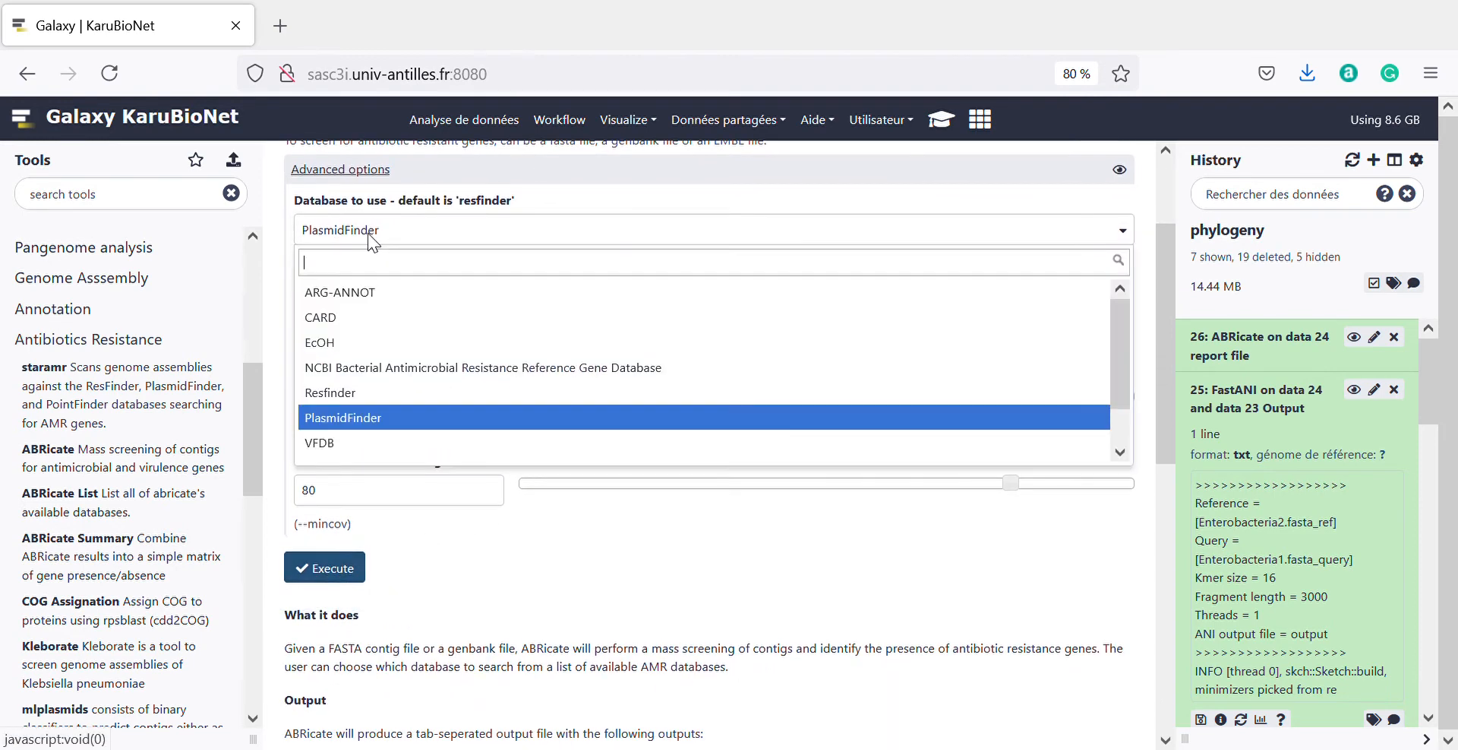
pyautogui.click(356, 419)
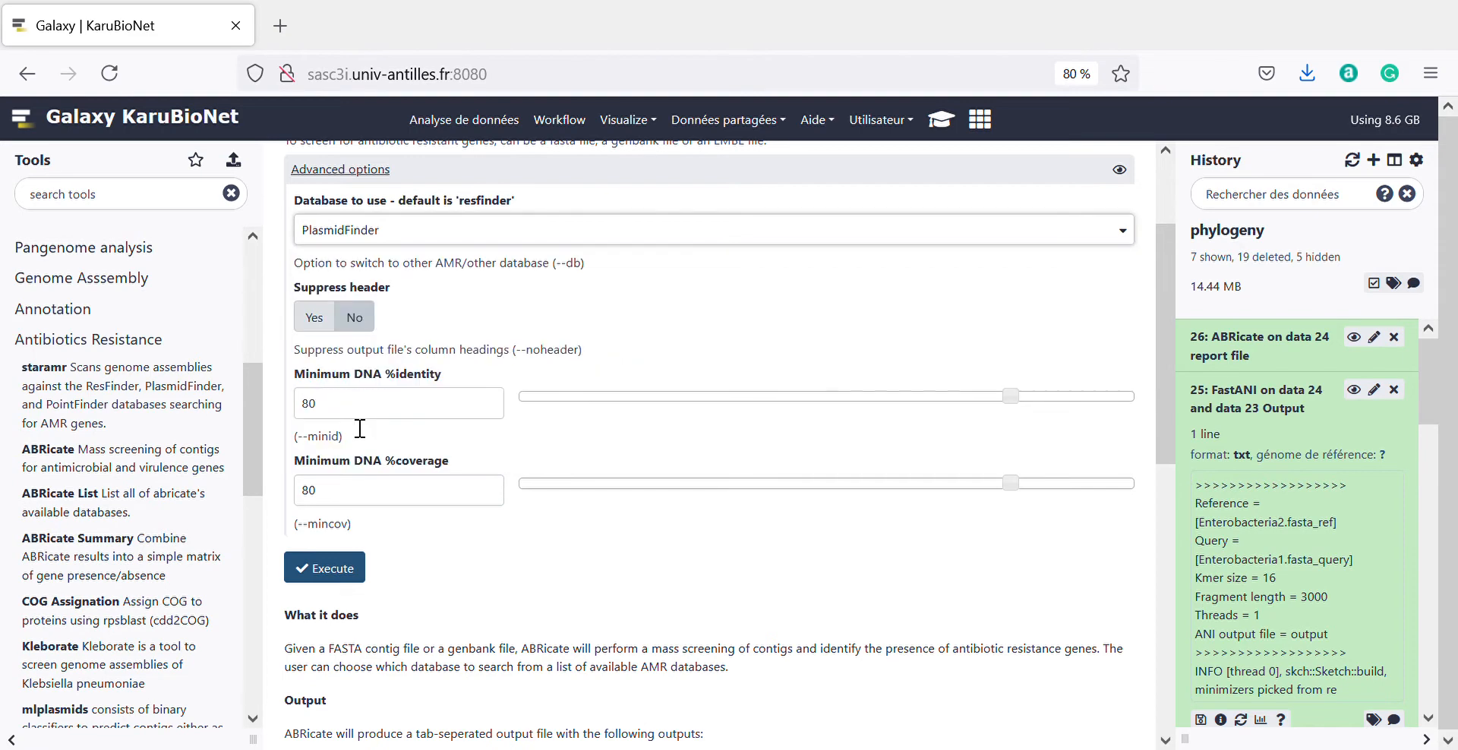
pyautogui.click(329, 569)
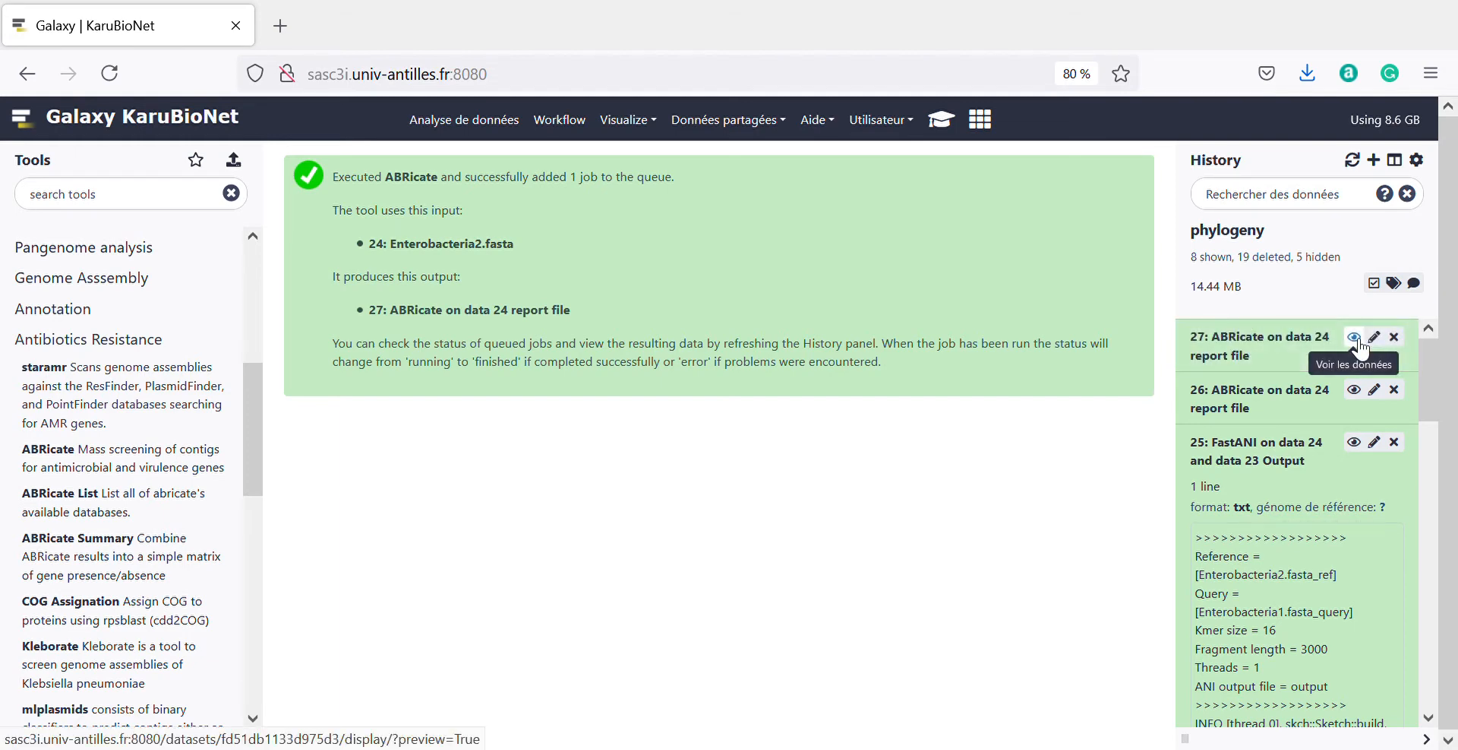
# Display the PlasmidFinder ABRicate report and examine its gene, coverage, identity, database and product columns
pyautogui.click(1354, 339)
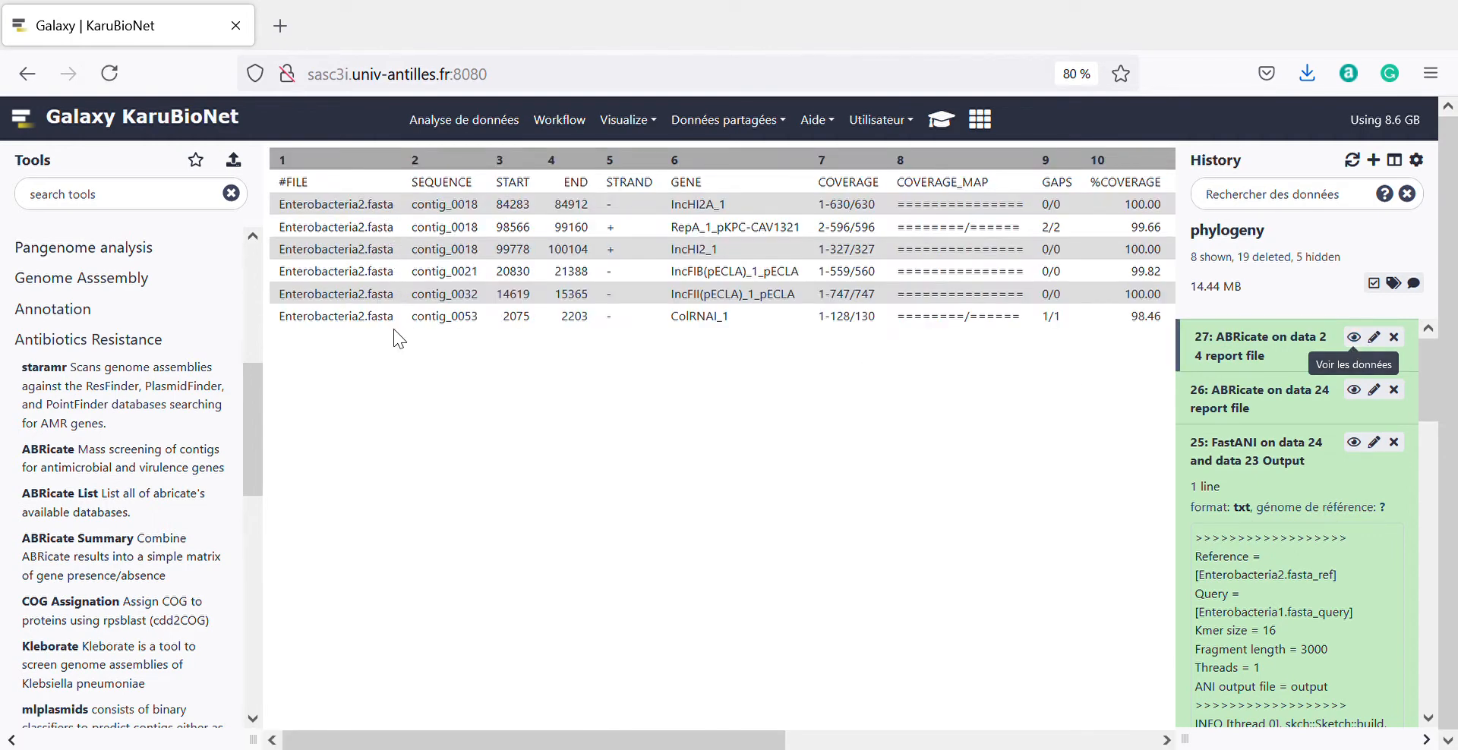
pyautogui.hscroll(5, 790, 258)
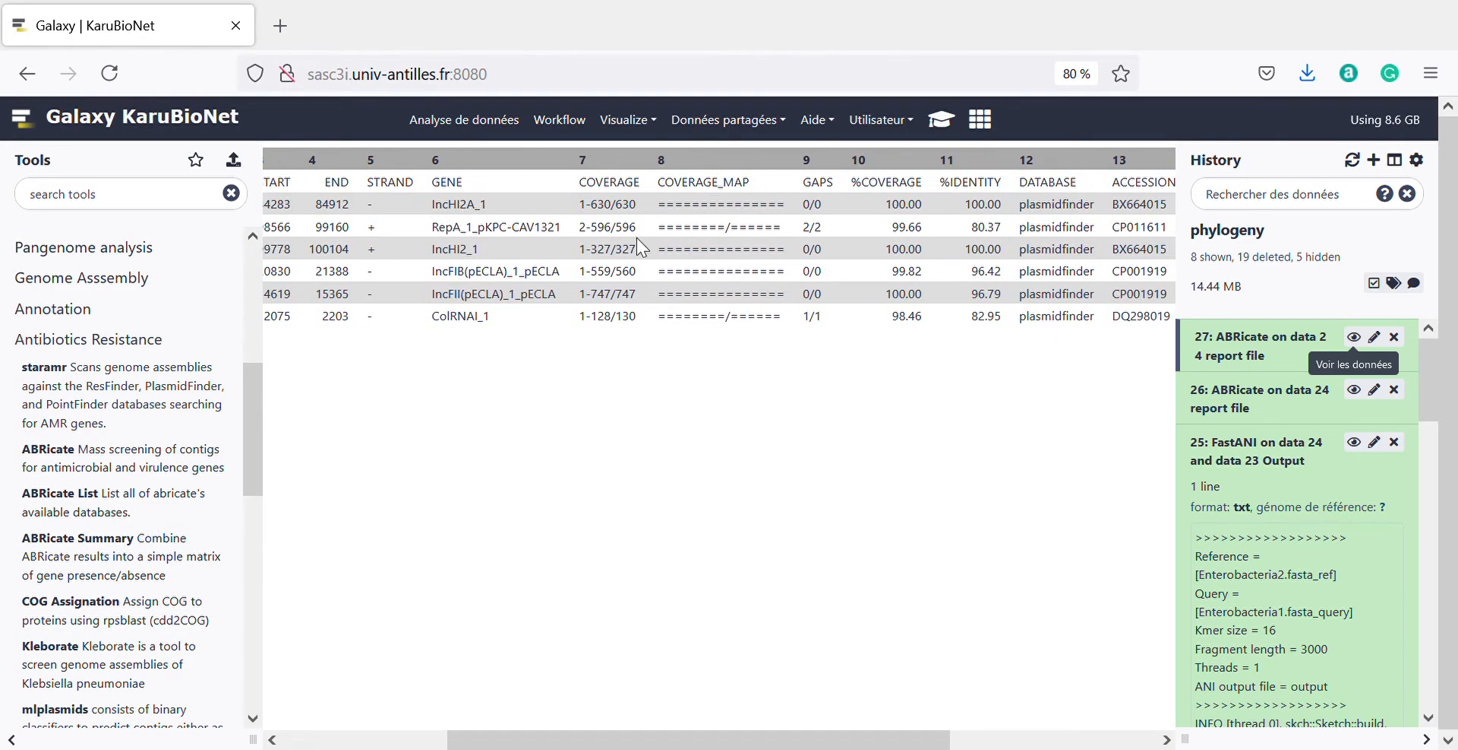
pyautogui.hscroll(4, 637, 238)
pyautogui.hscroll(1, 780, 278)
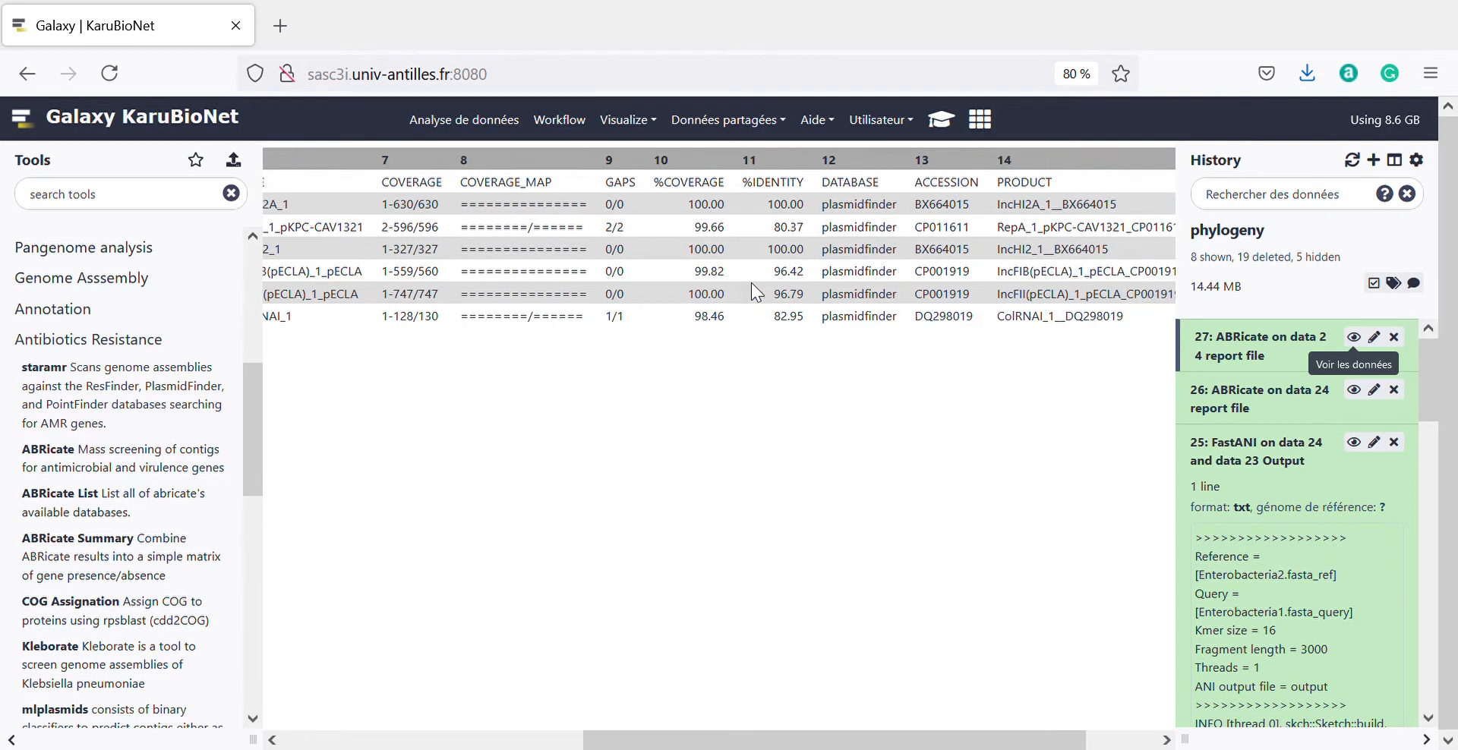
pyautogui.hscroll(2, 737, 283)
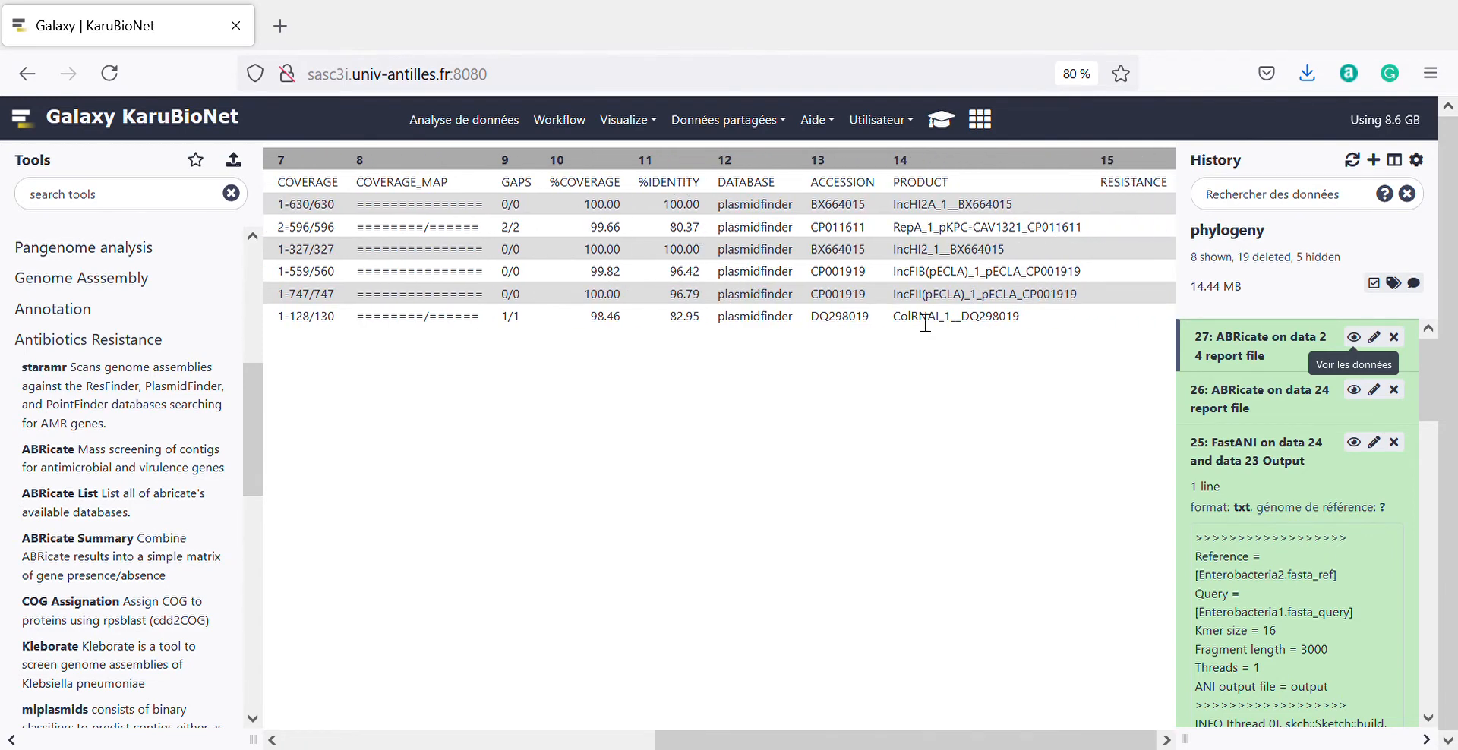
pyautogui.hscroll(-8, 925, 323)
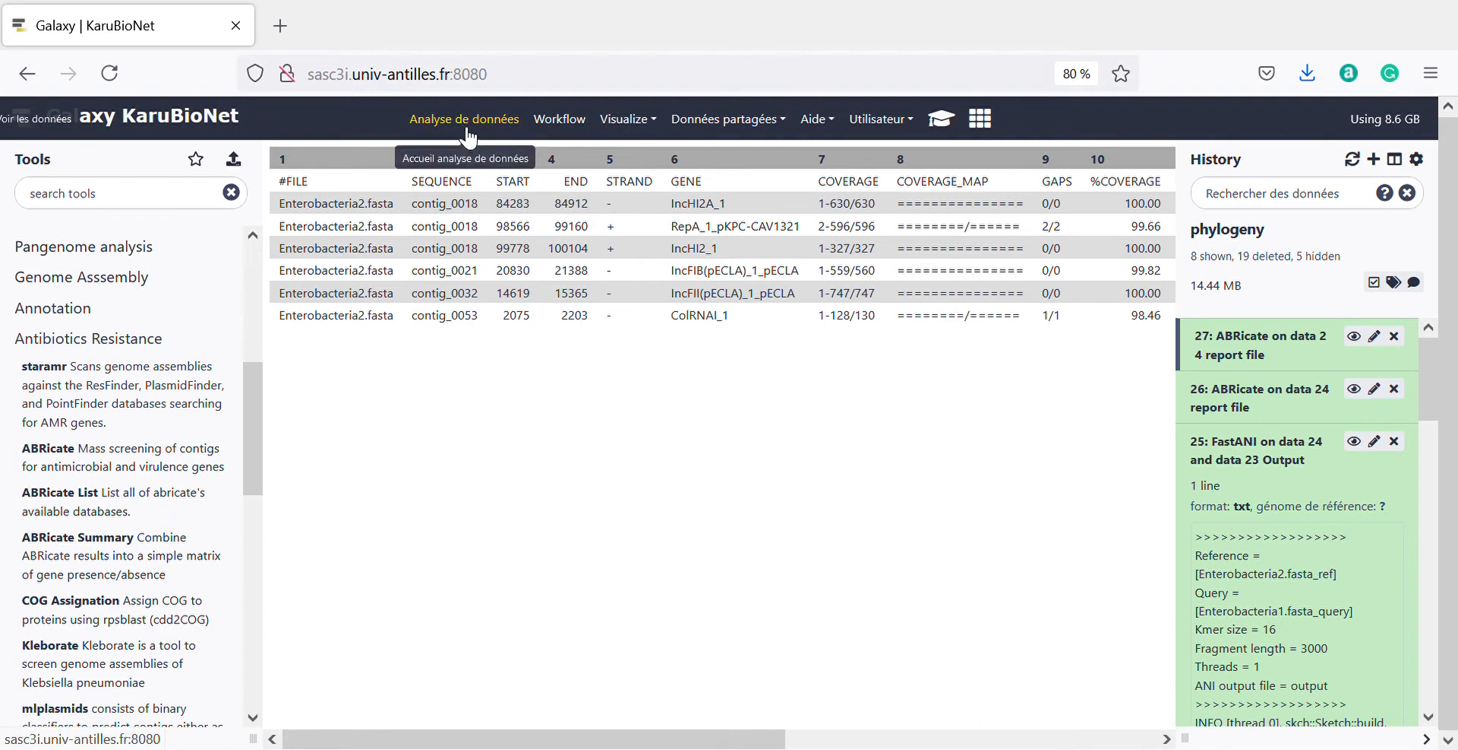
# Open the simple_phylogeny workflow for editing and view its connected Input dataset, MAFFT and FASTTREE steps
pyautogui.click(558, 121)
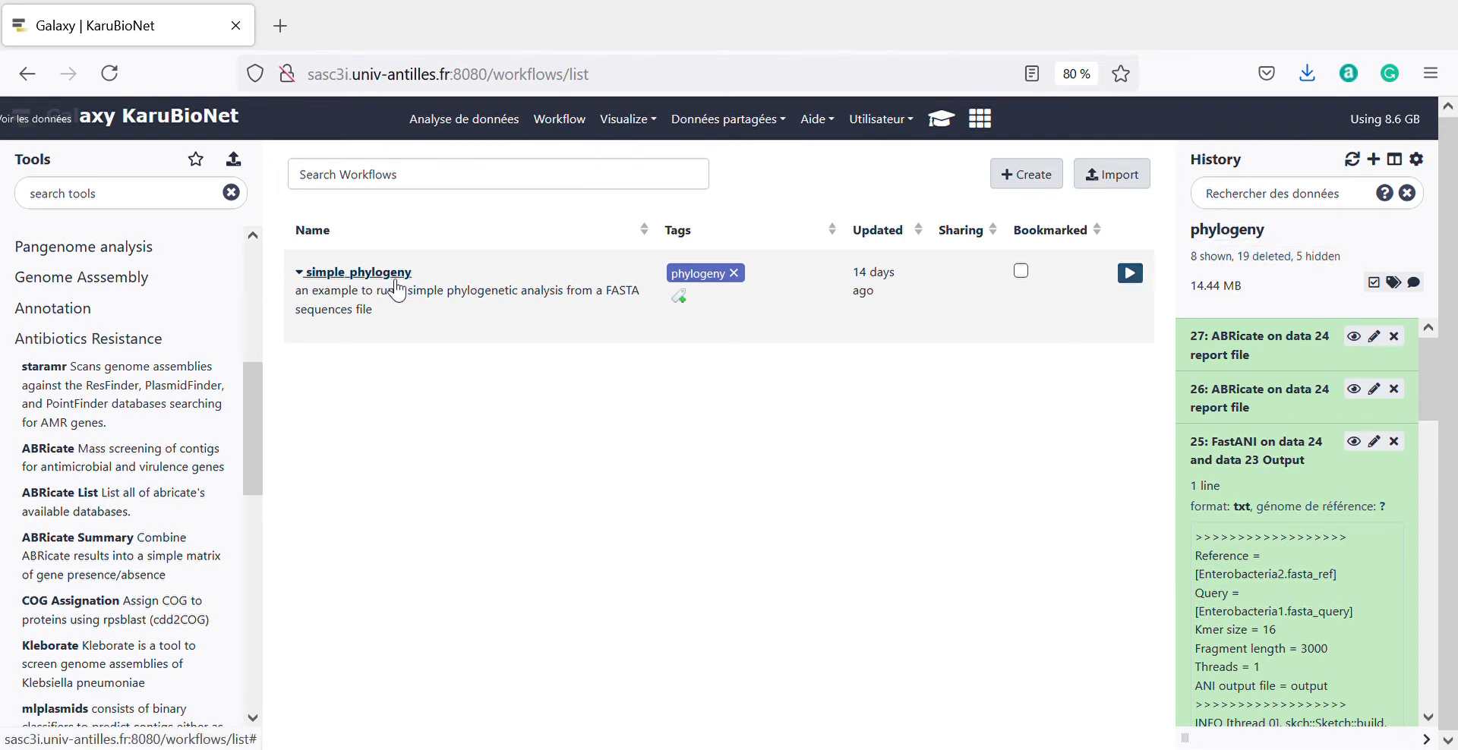
pyautogui.click(370, 275)
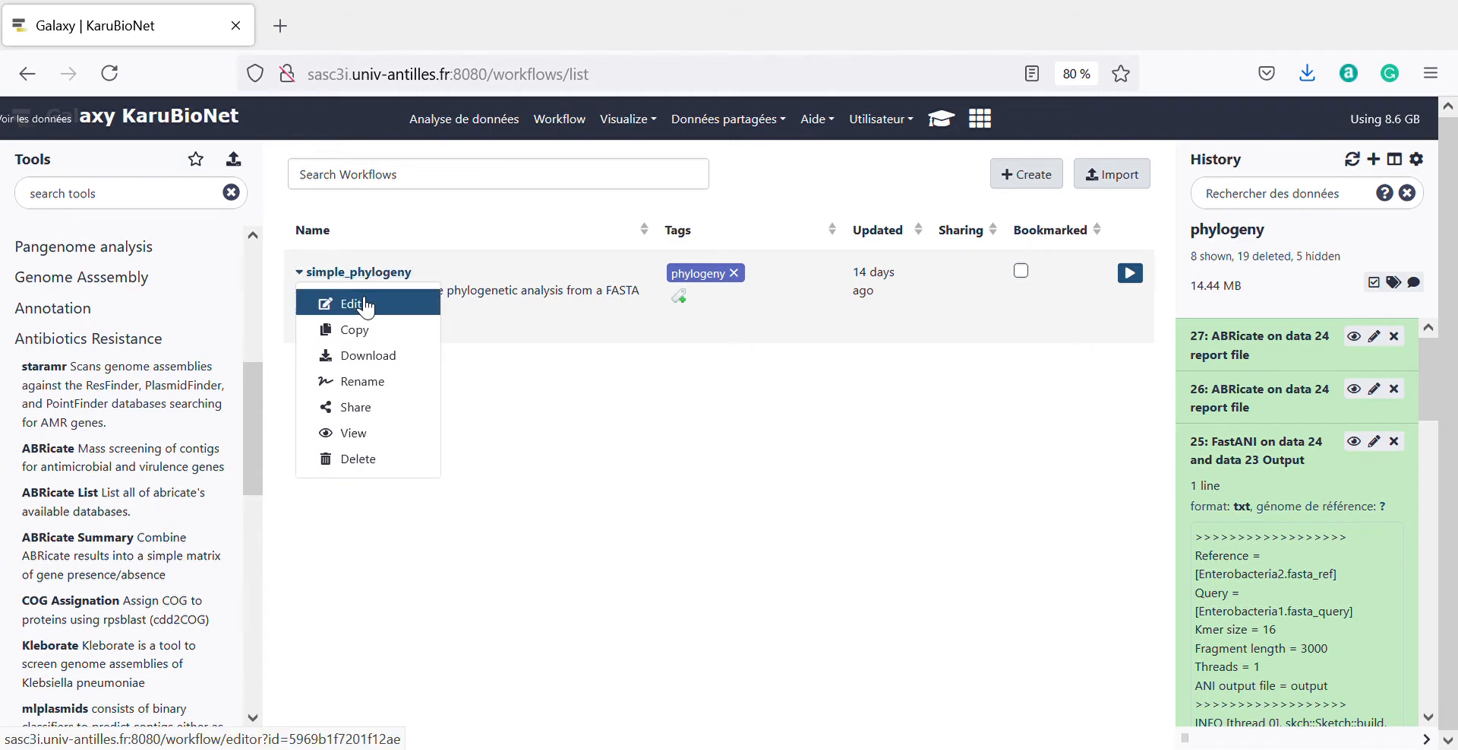
pyautogui.click(364, 302)
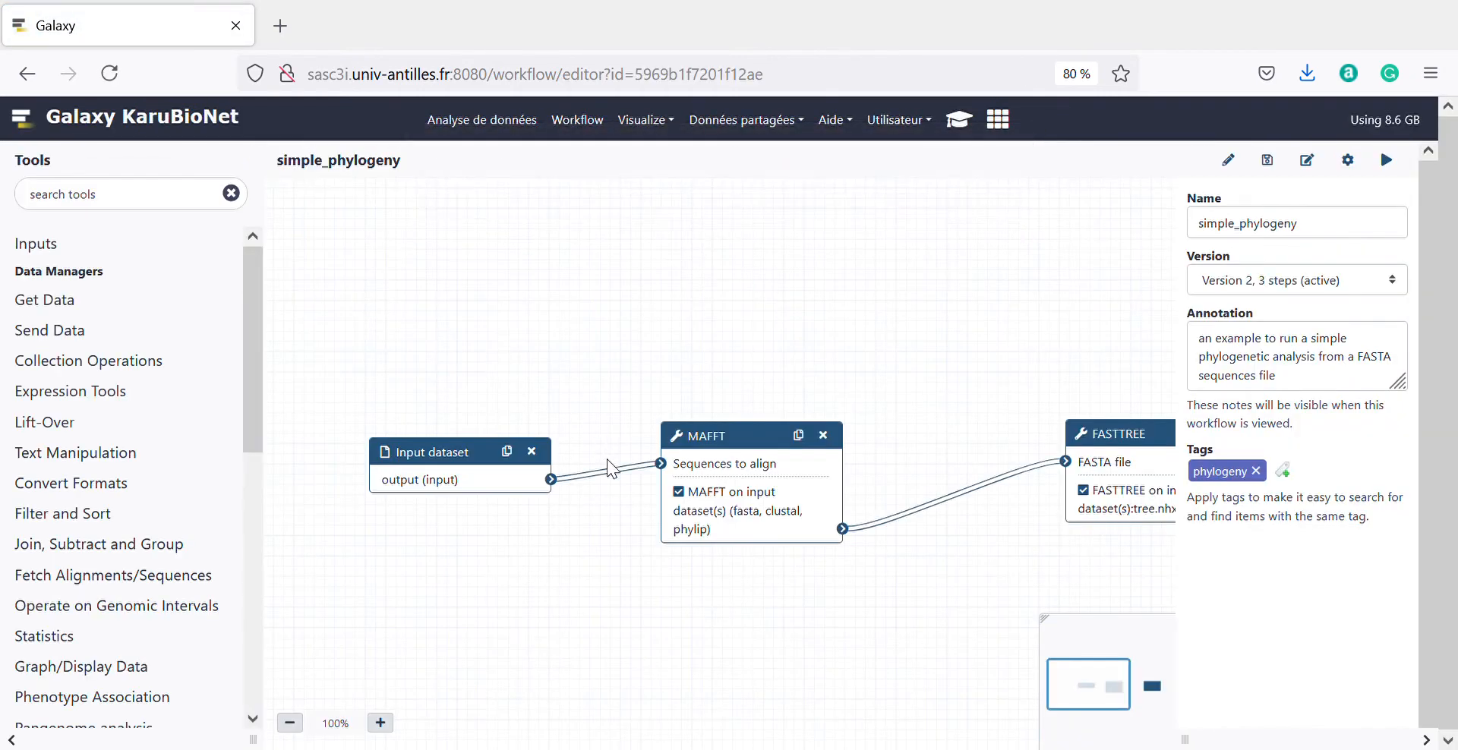
pyautogui.moveTo(635, 617); pyautogui.dragTo(517, 499)
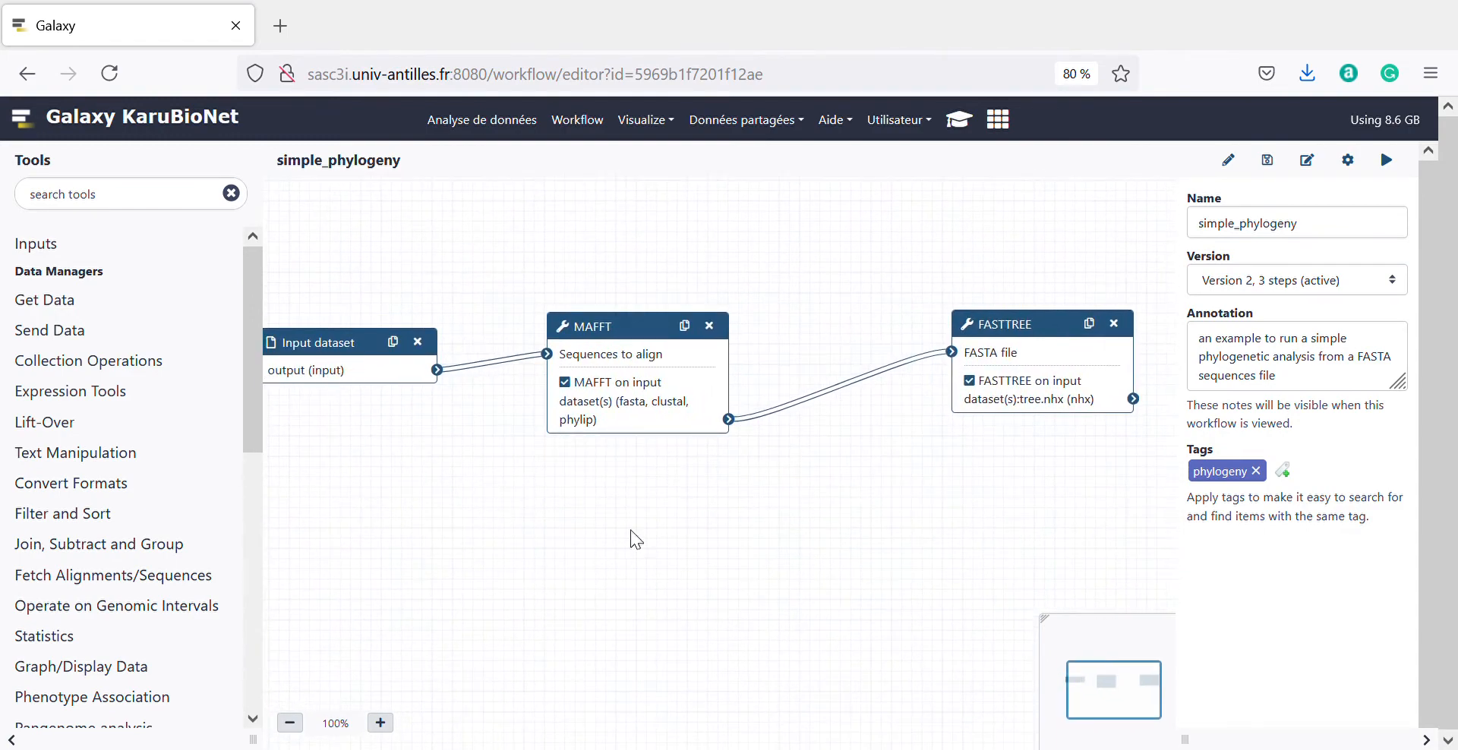
pyautogui.moveTo(705, 546); pyautogui.dragTo(563, 501)
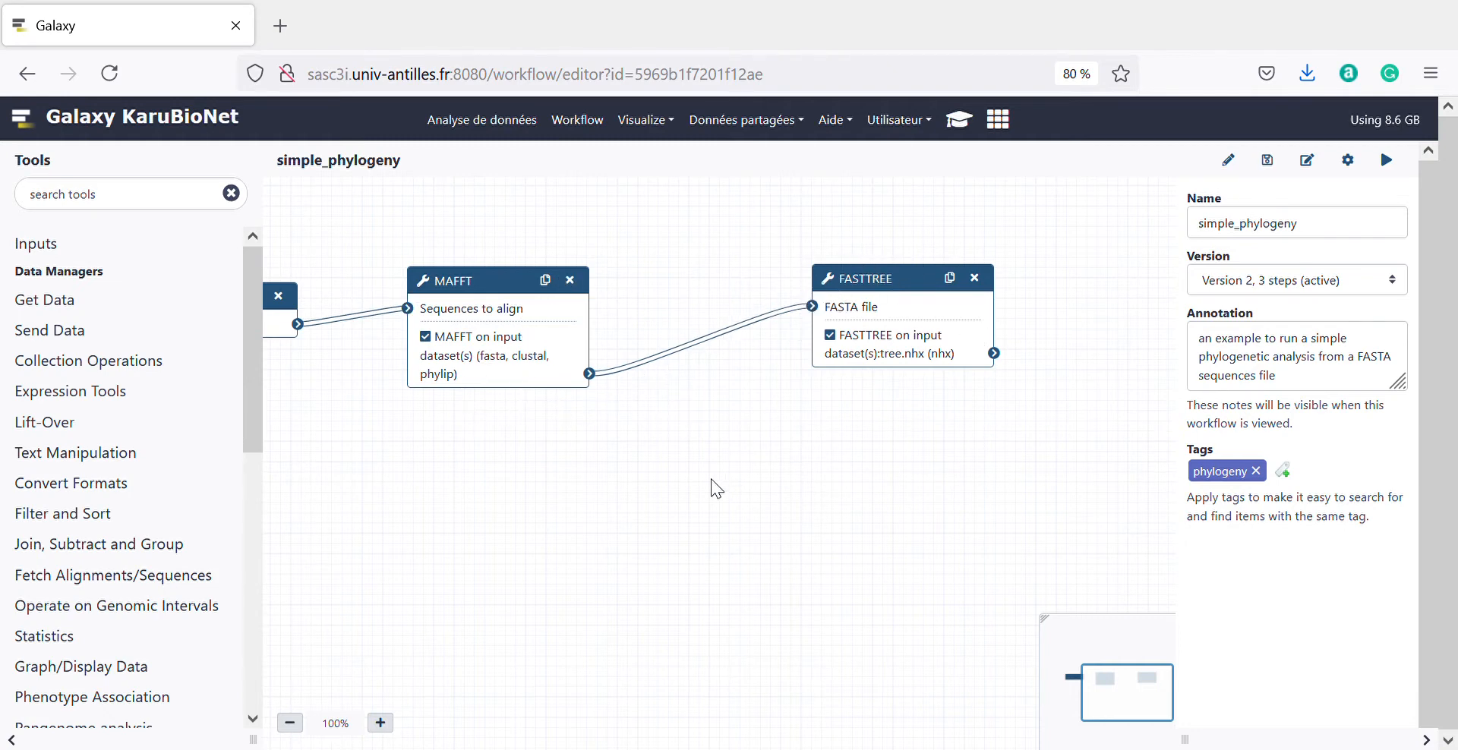
# Run the simple_phylogeny workflow from the workflow list with dataset 20, sequences.fasta, as its input
pyautogui.moveTo(714, 488); pyautogui.dragTo(889, 534)
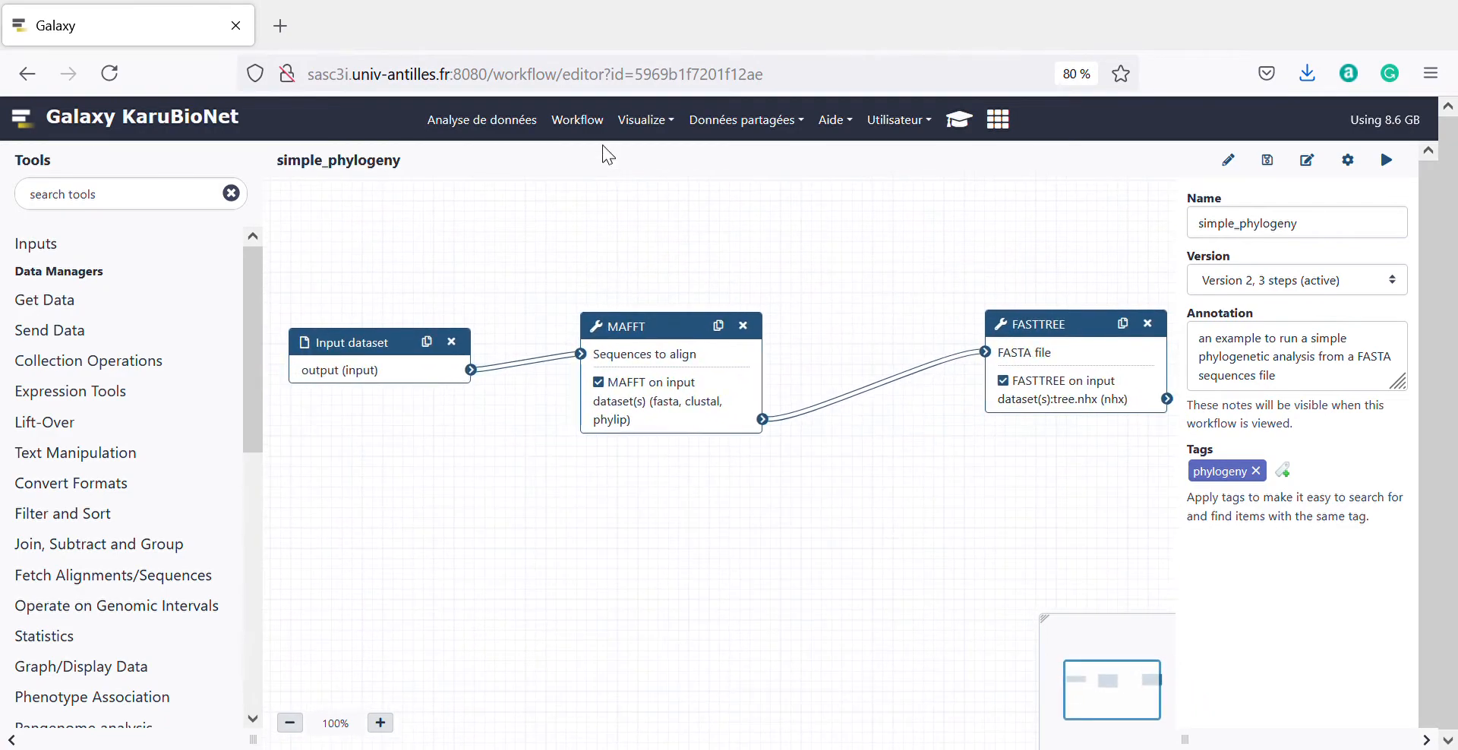
pyautogui.click(595, 120)
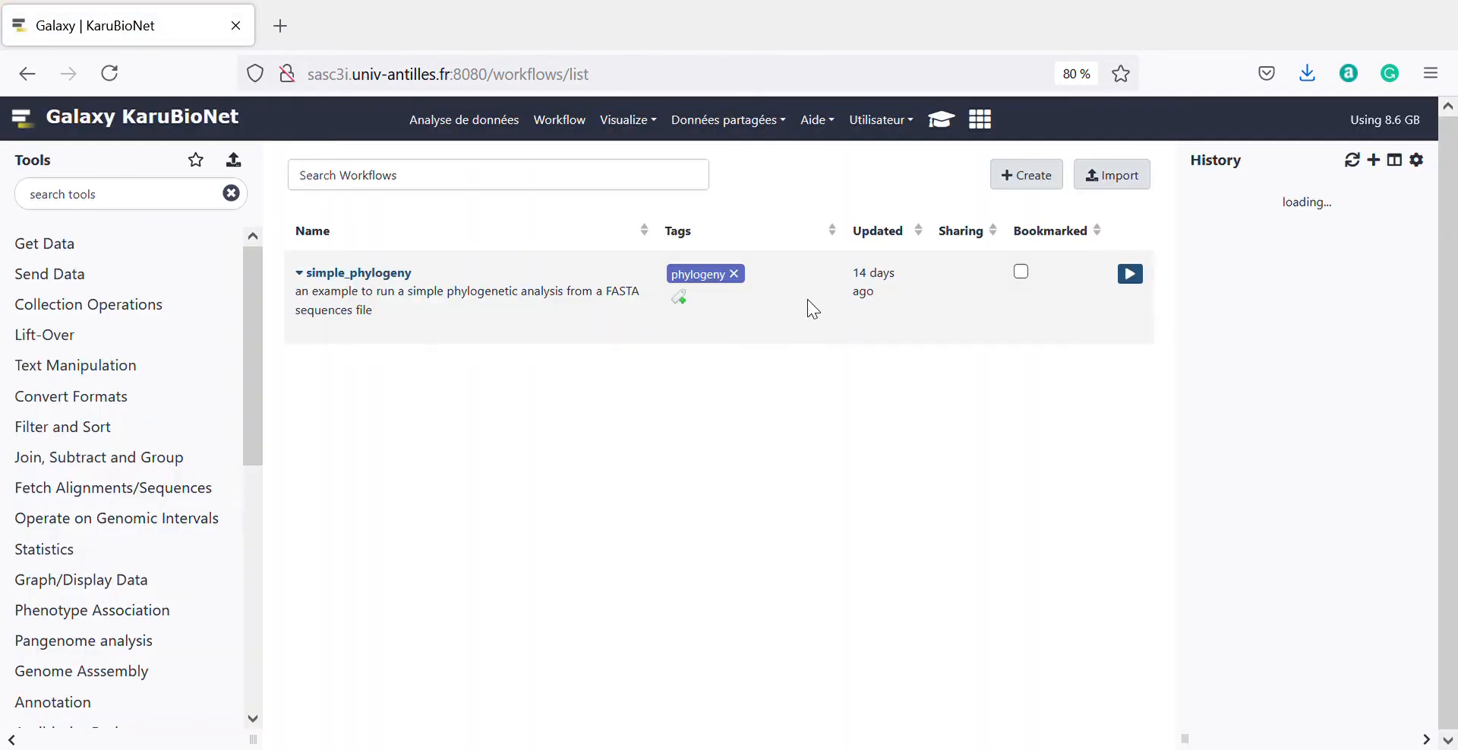
pyautogui.click(1132, 274)
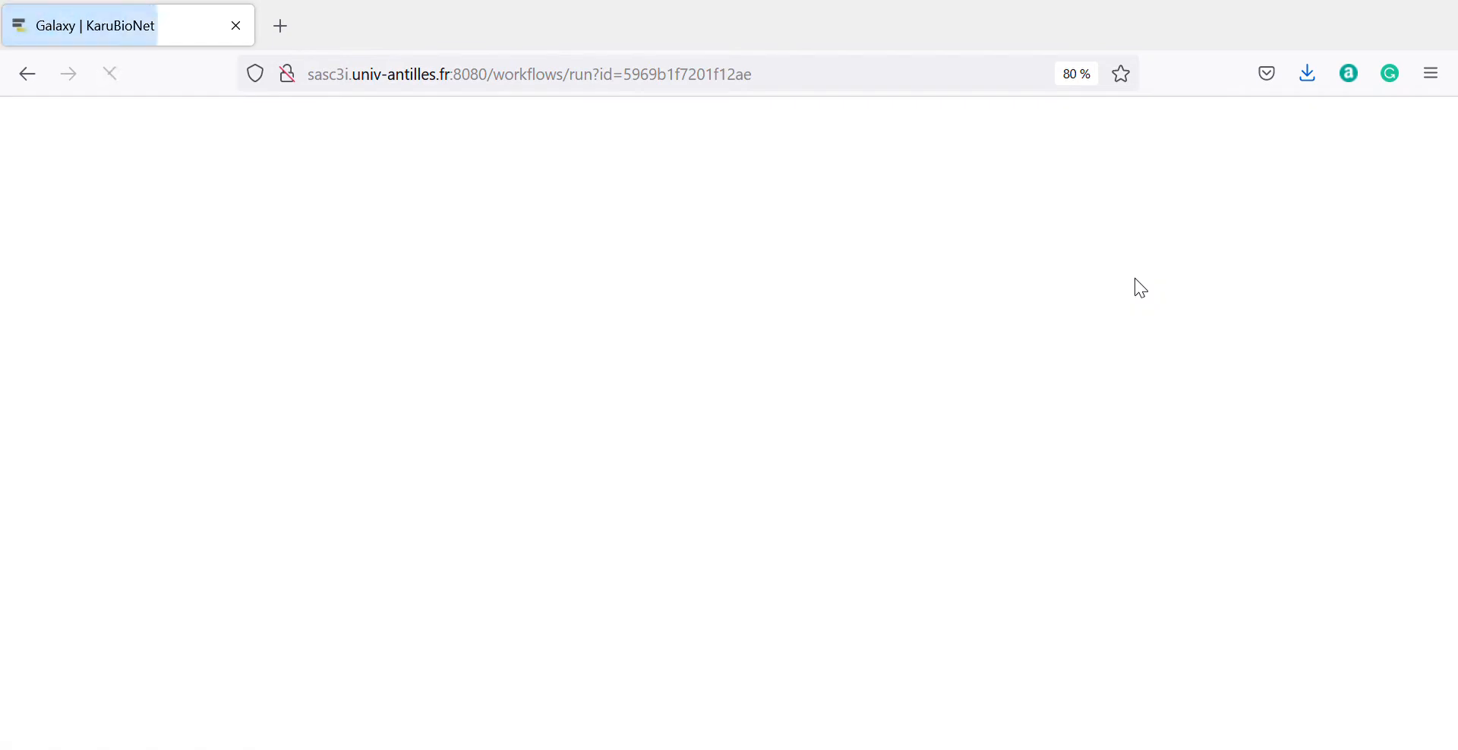
pyautogui.click(425, 281)
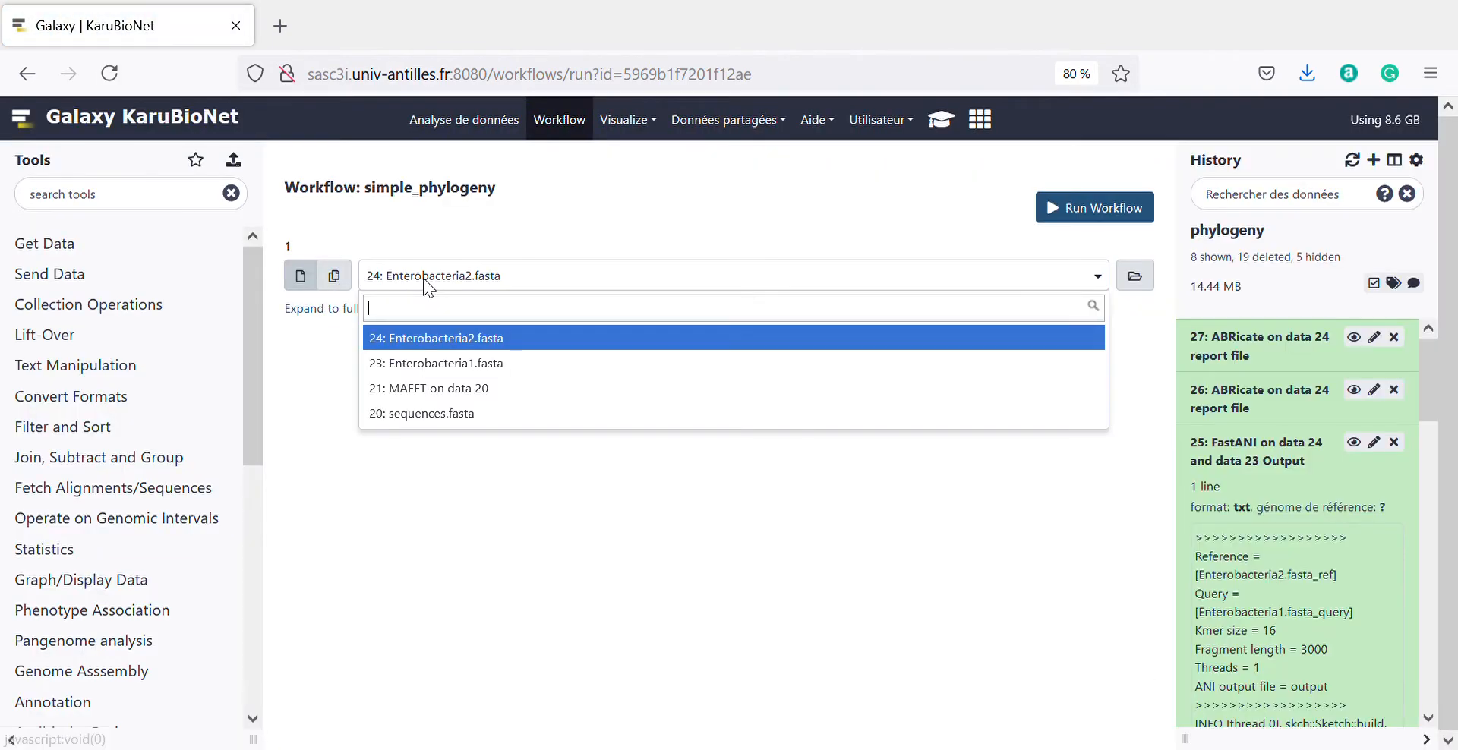
pyautogui.click(430, 413)
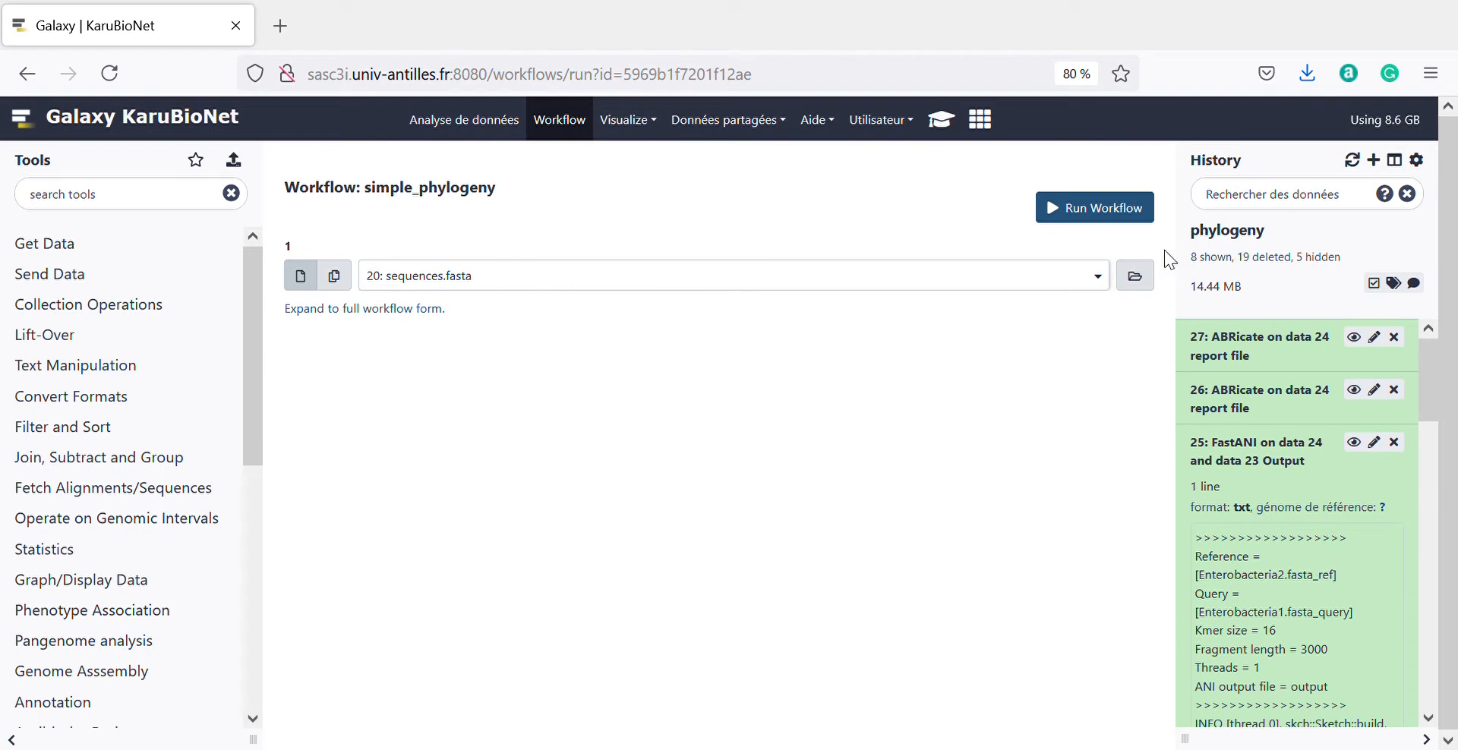
pyautogui.click(1083, 212)
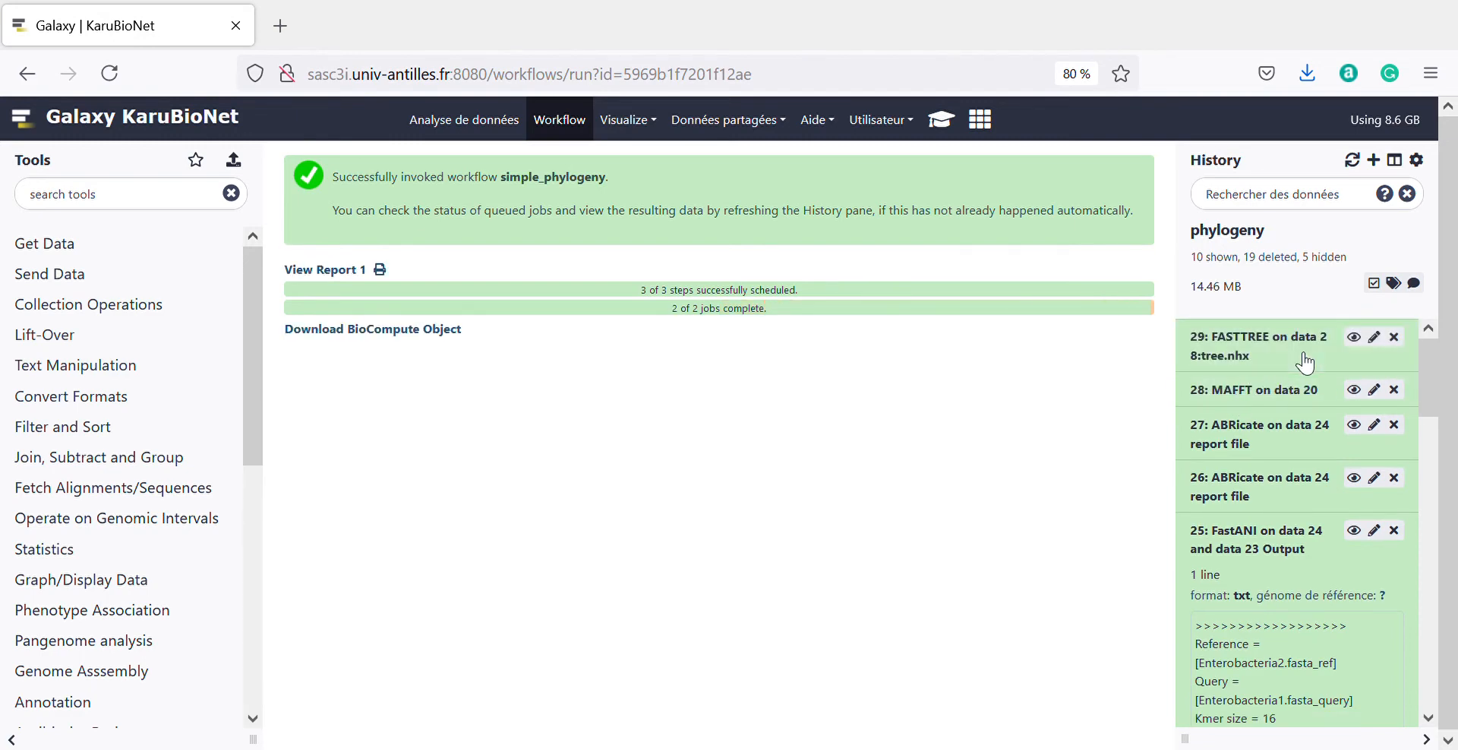
# Display the workflow's FASTTREE tree.nhx and MAFFT alignment outputs, ending on the tree file
pyautogui.click(1353, 336)
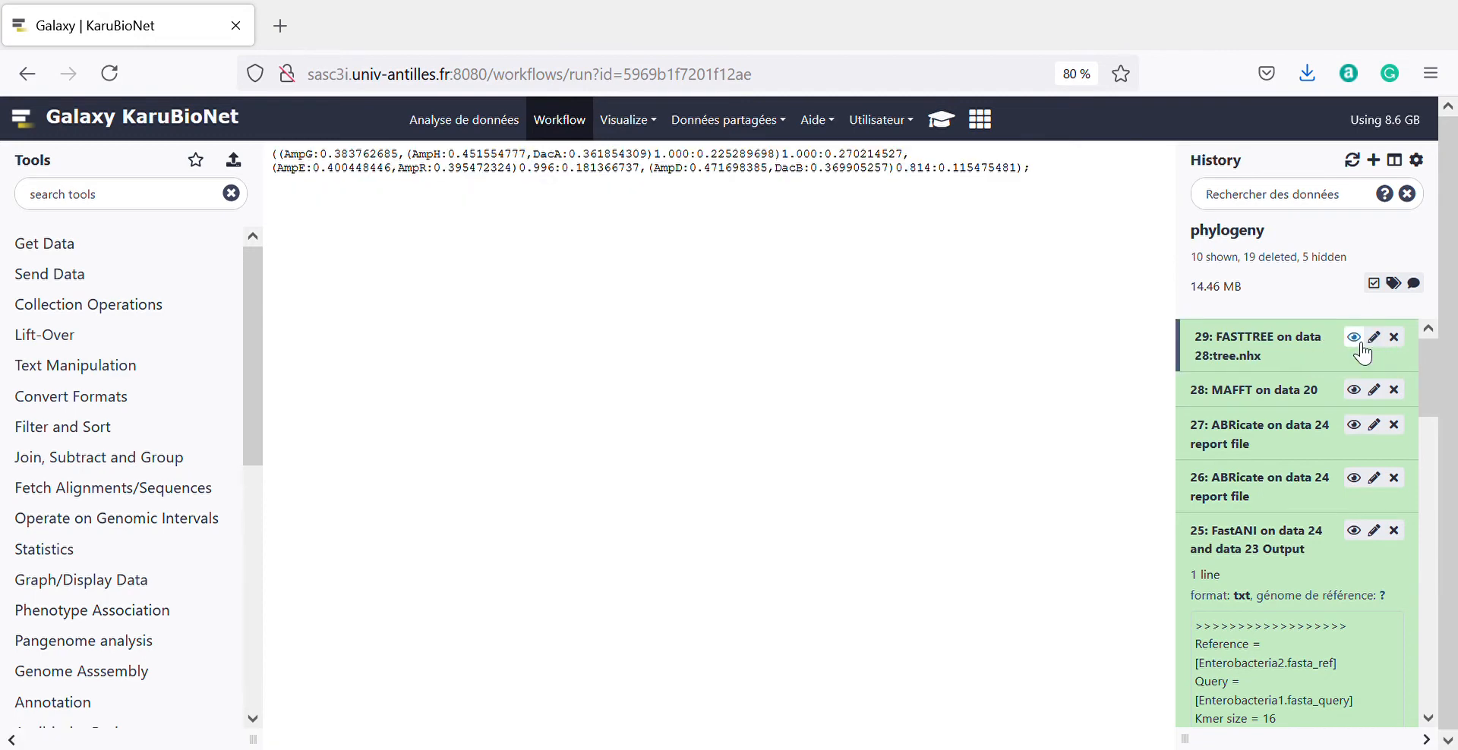
pyautogui.click(1359, 389)
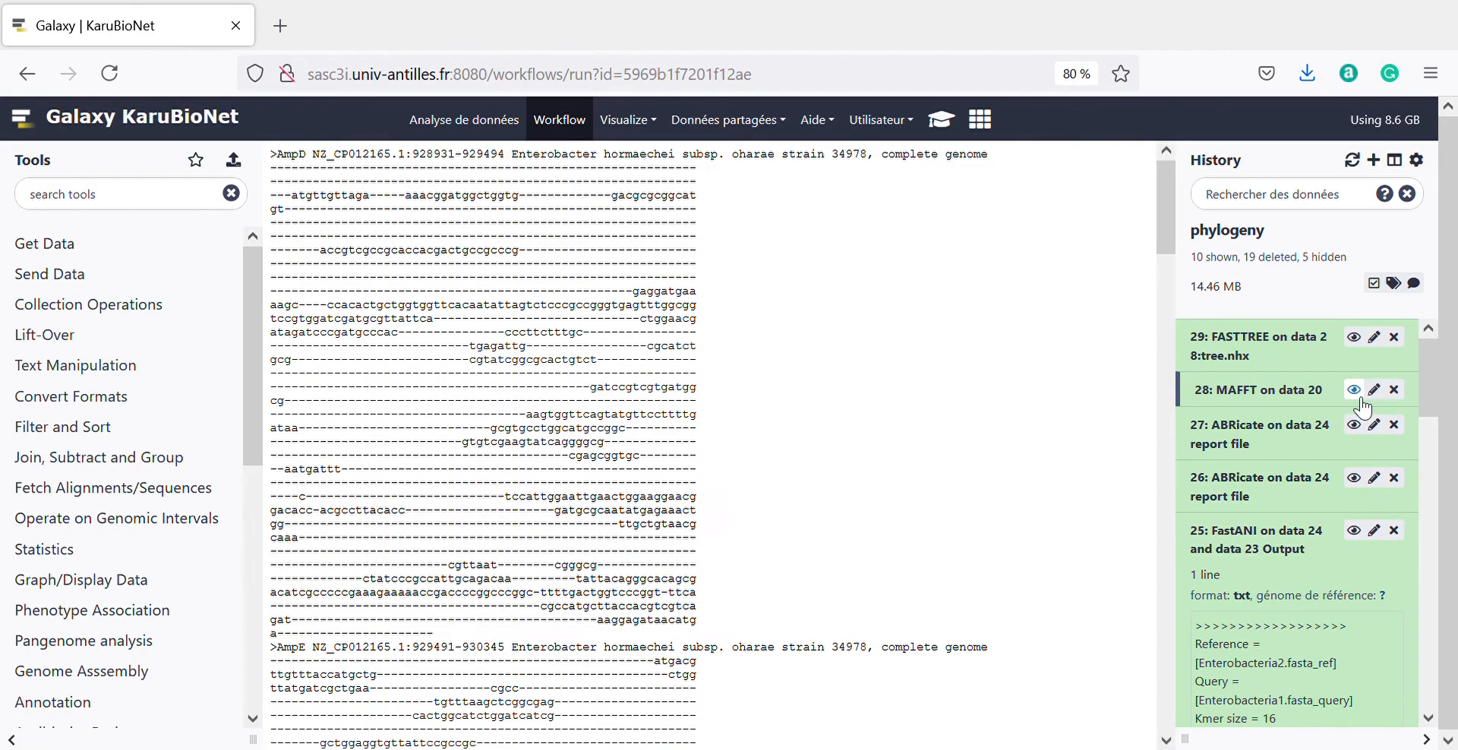
pyautogui.click(1366, 339)
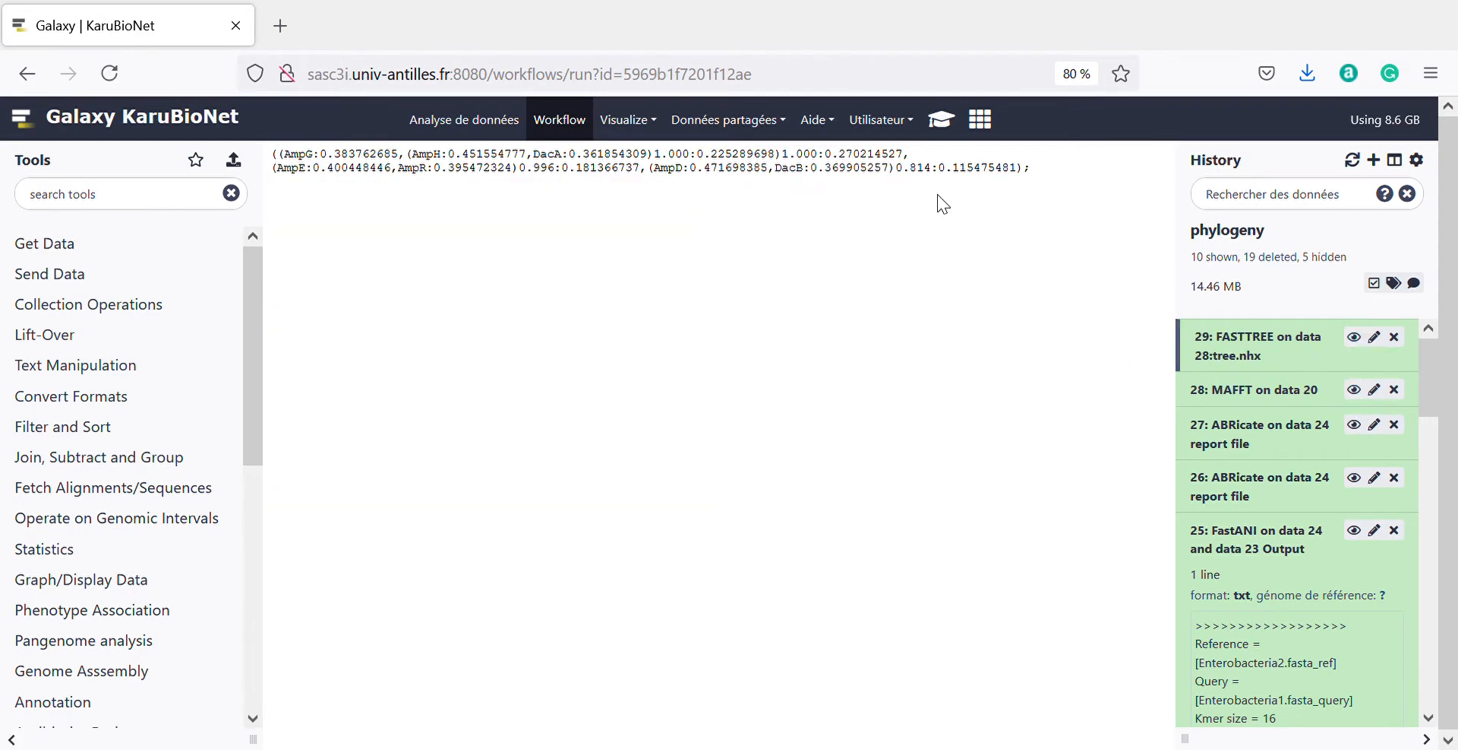
# Open the Mycobacterium tuberculosis library in the shared data libraries
pyautogui.click(717, 122)
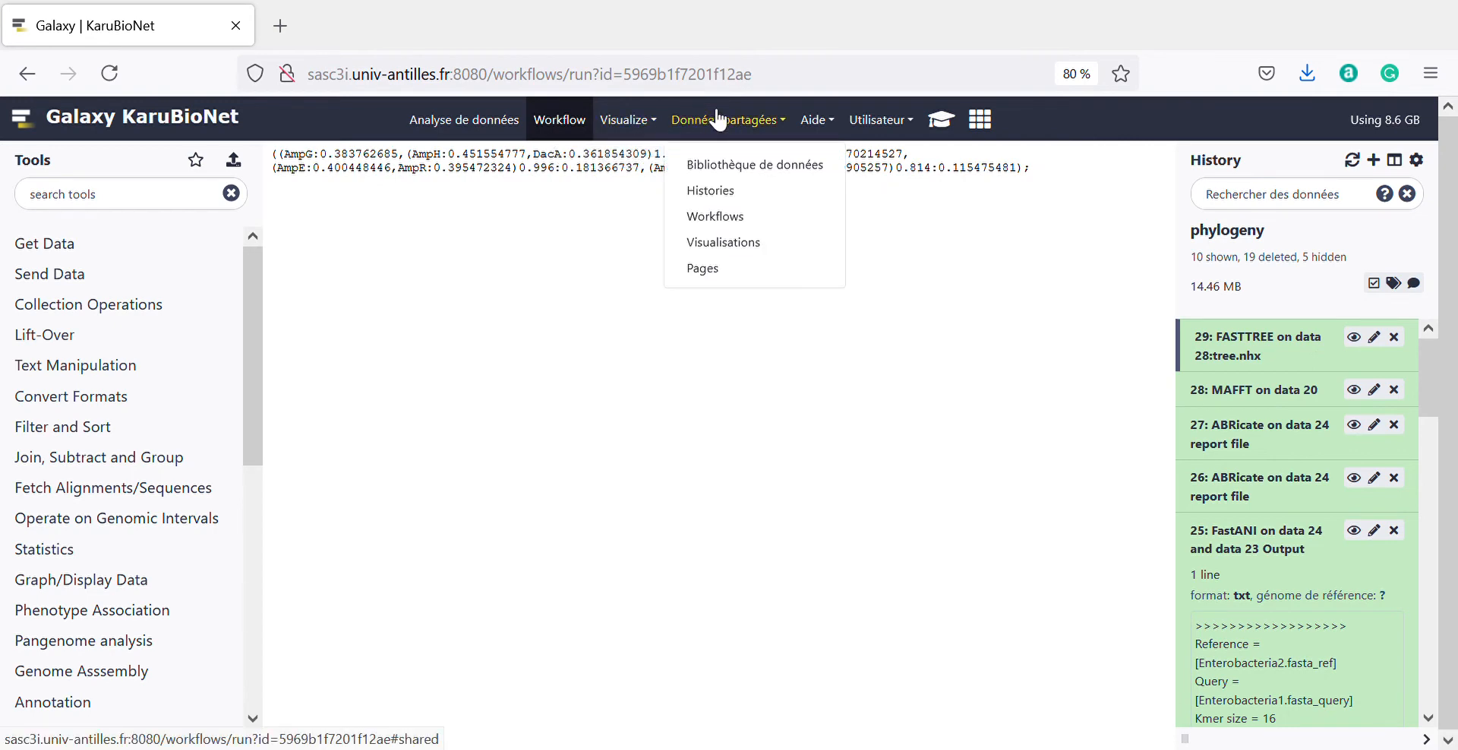
pyautogui.click(727, 168)
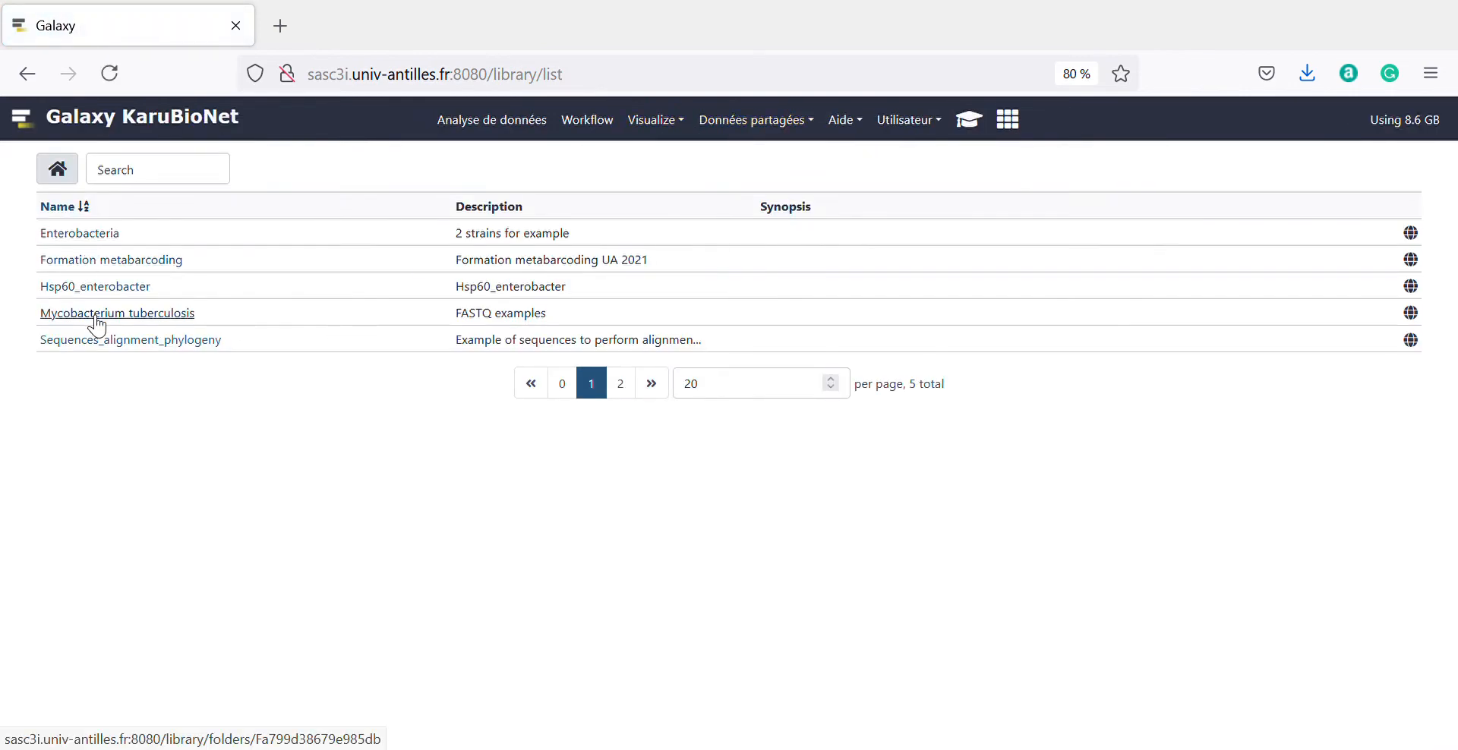
pyautogui.click(96, 313)
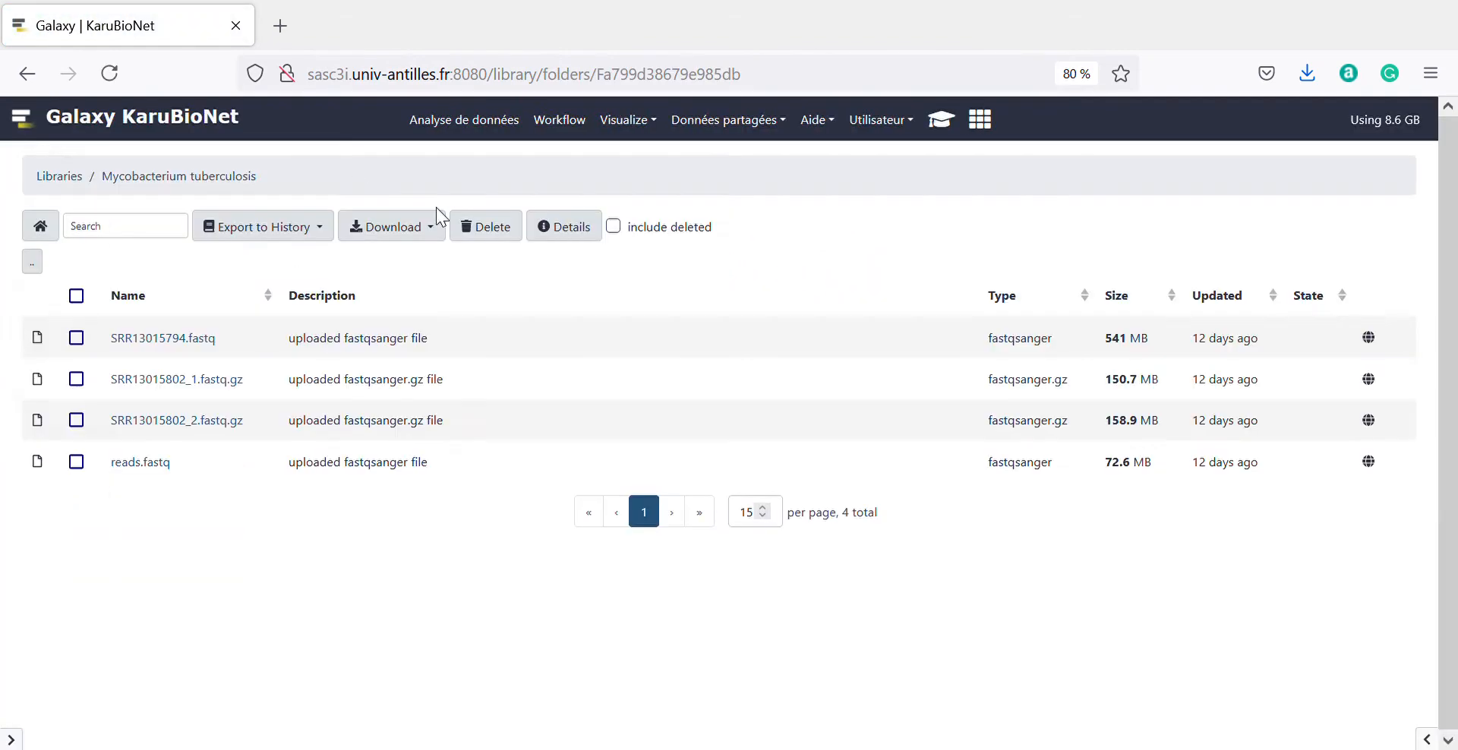
# Import SRR13015794.fastq, SRR13015802_1.fastq.gz and SRR13015802_2.fastq.gz from the library into the tuberculosis history
pyautogui.click(75, 338)
pyautogui.click(76, 378)
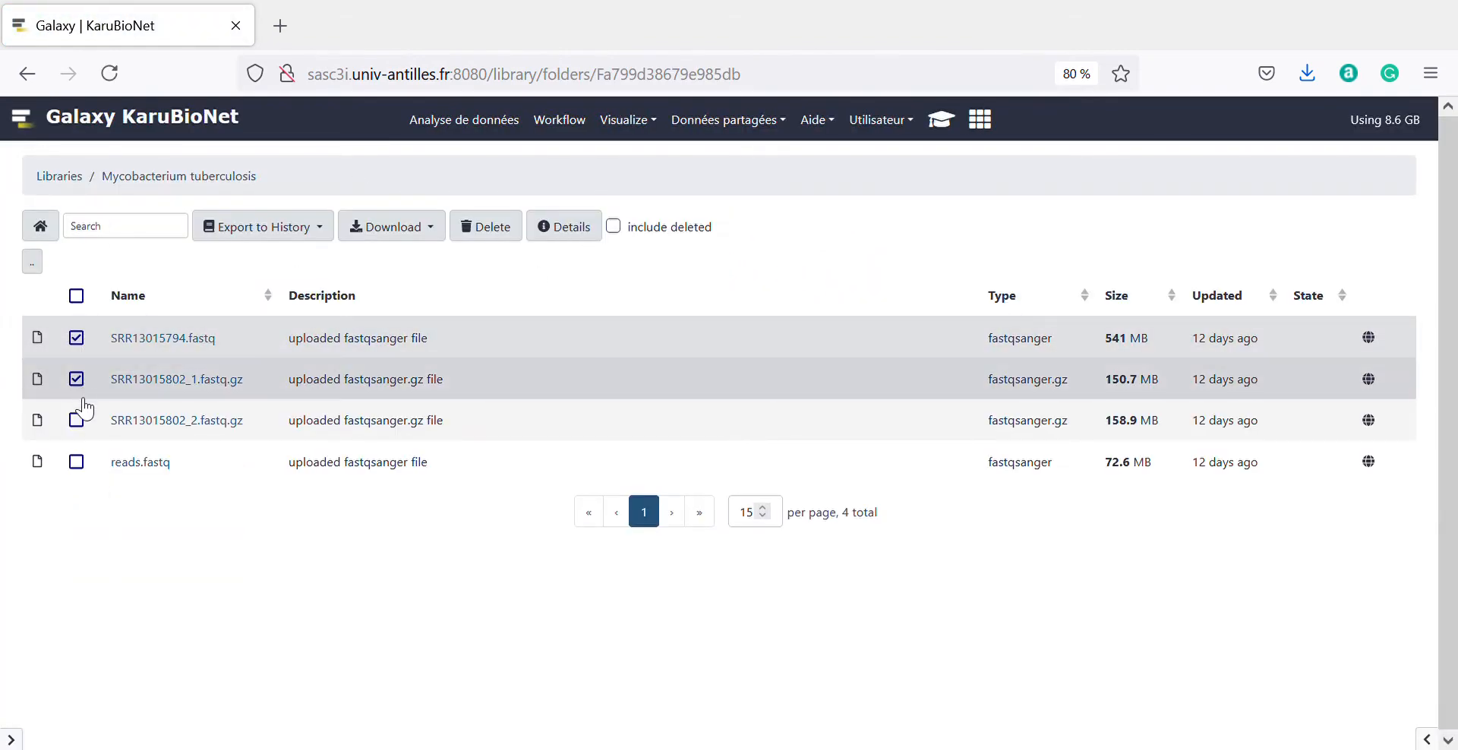
pyautogui.click(77, 422)
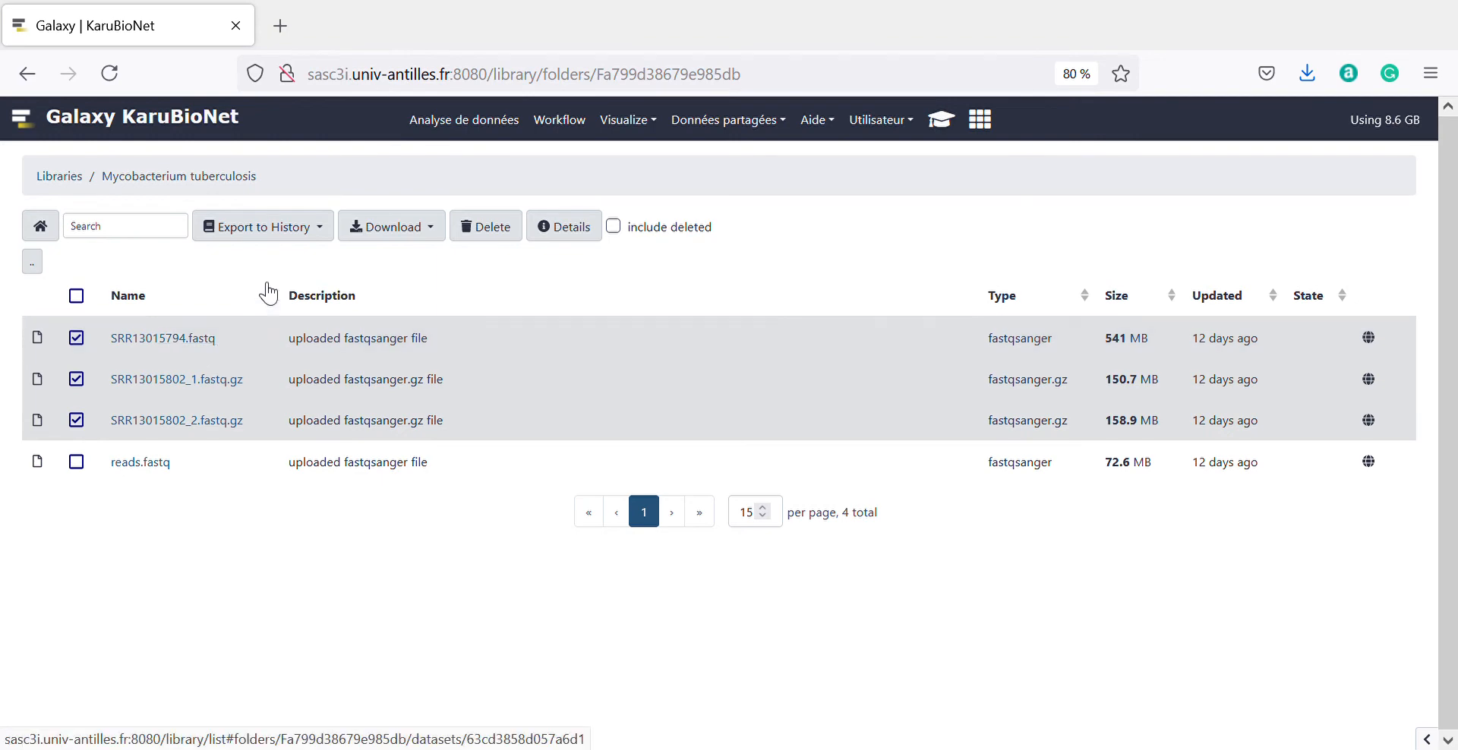
pyautogui.click(292, 237)
pyautogui.click(281, 261)
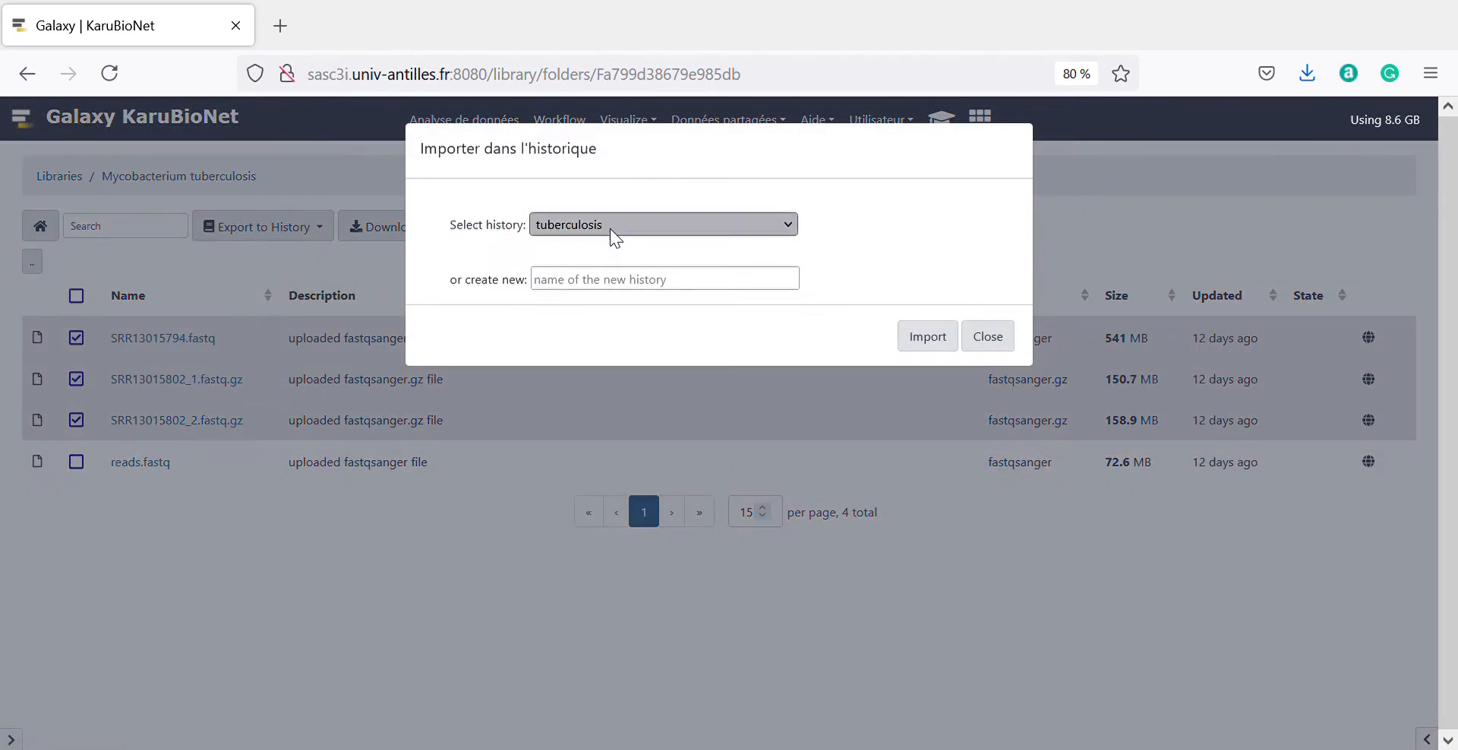
pyautogui.click(926, 340)
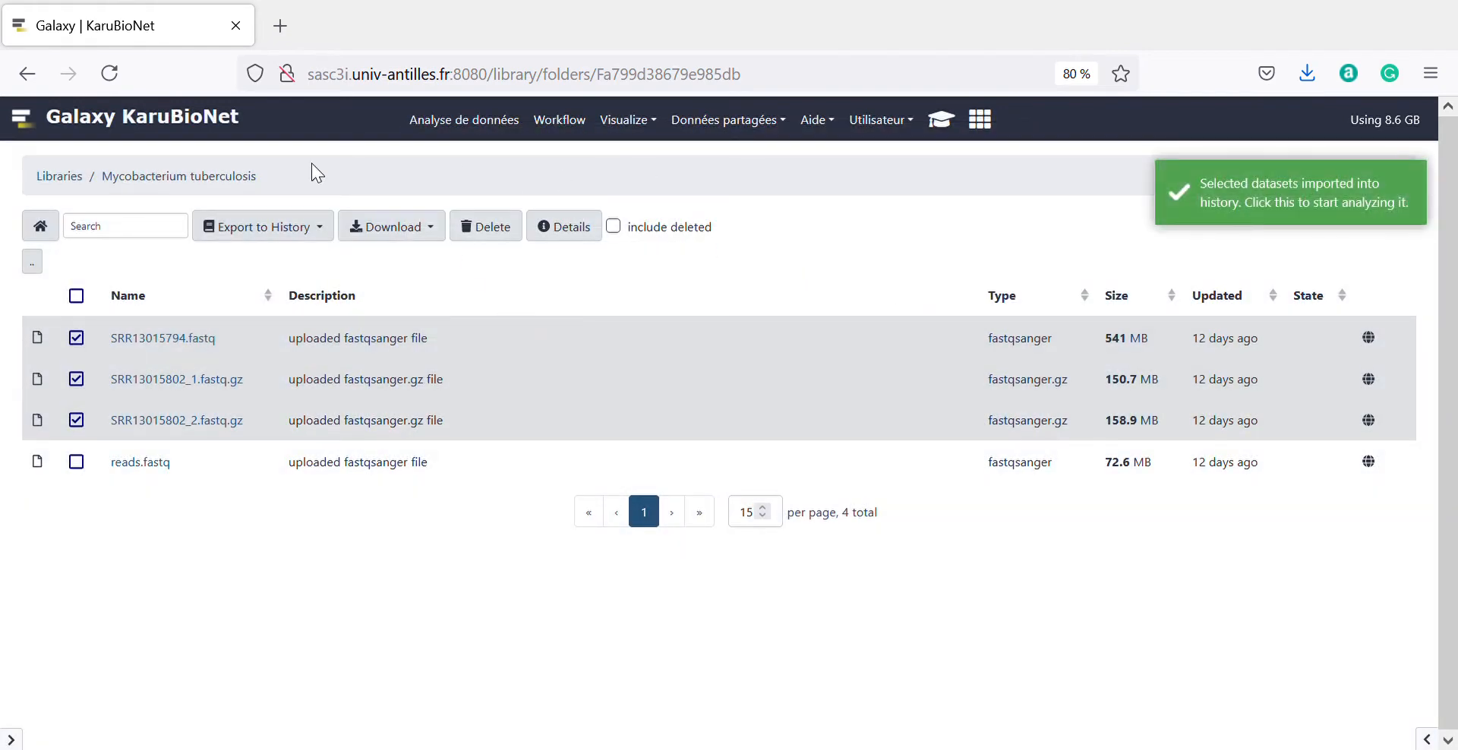
# Return to the data analysis page and open mkyrobe predict from the Mycobacterium tuberculosis tools
pyautogui.click(493, 121)
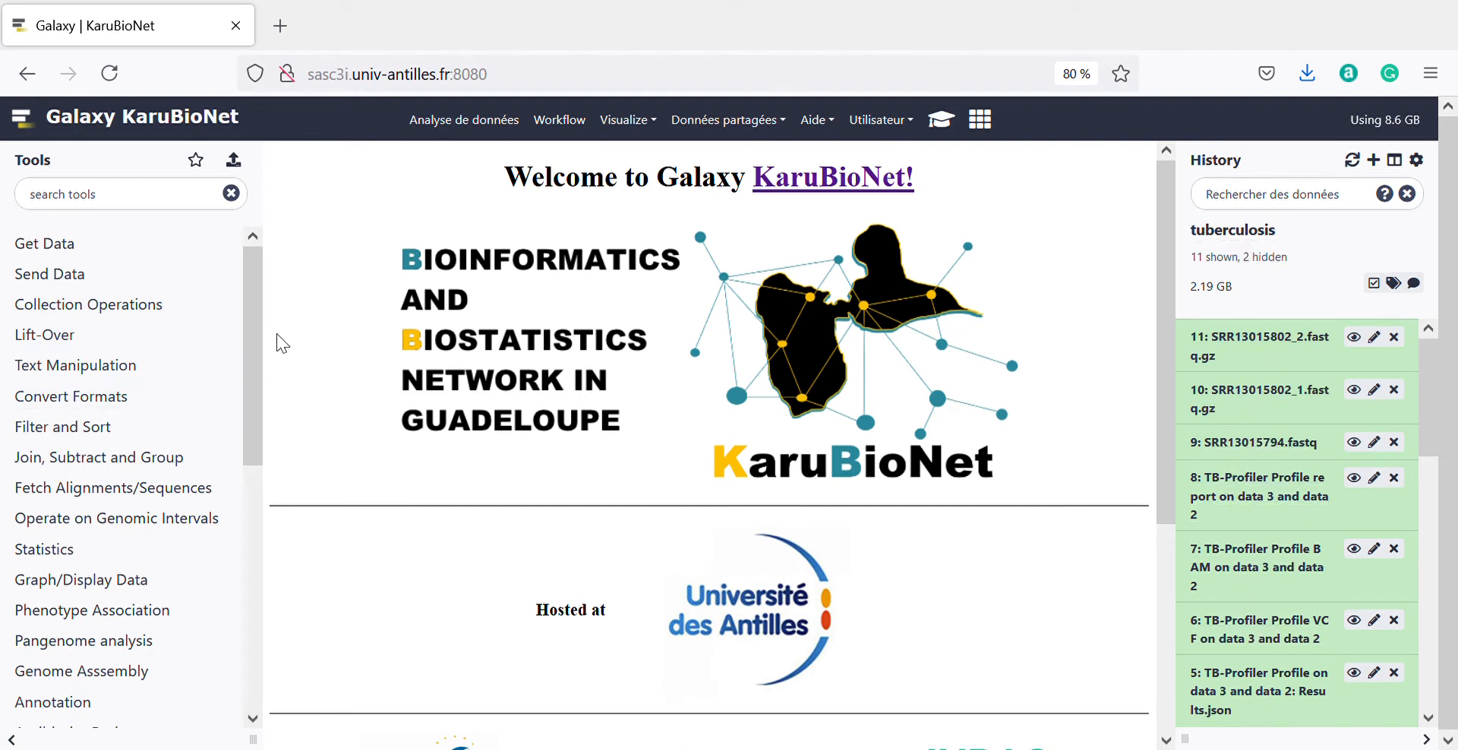
pyautogui.moveTo(245, 371); pyautogui.dragTo(242, 499)
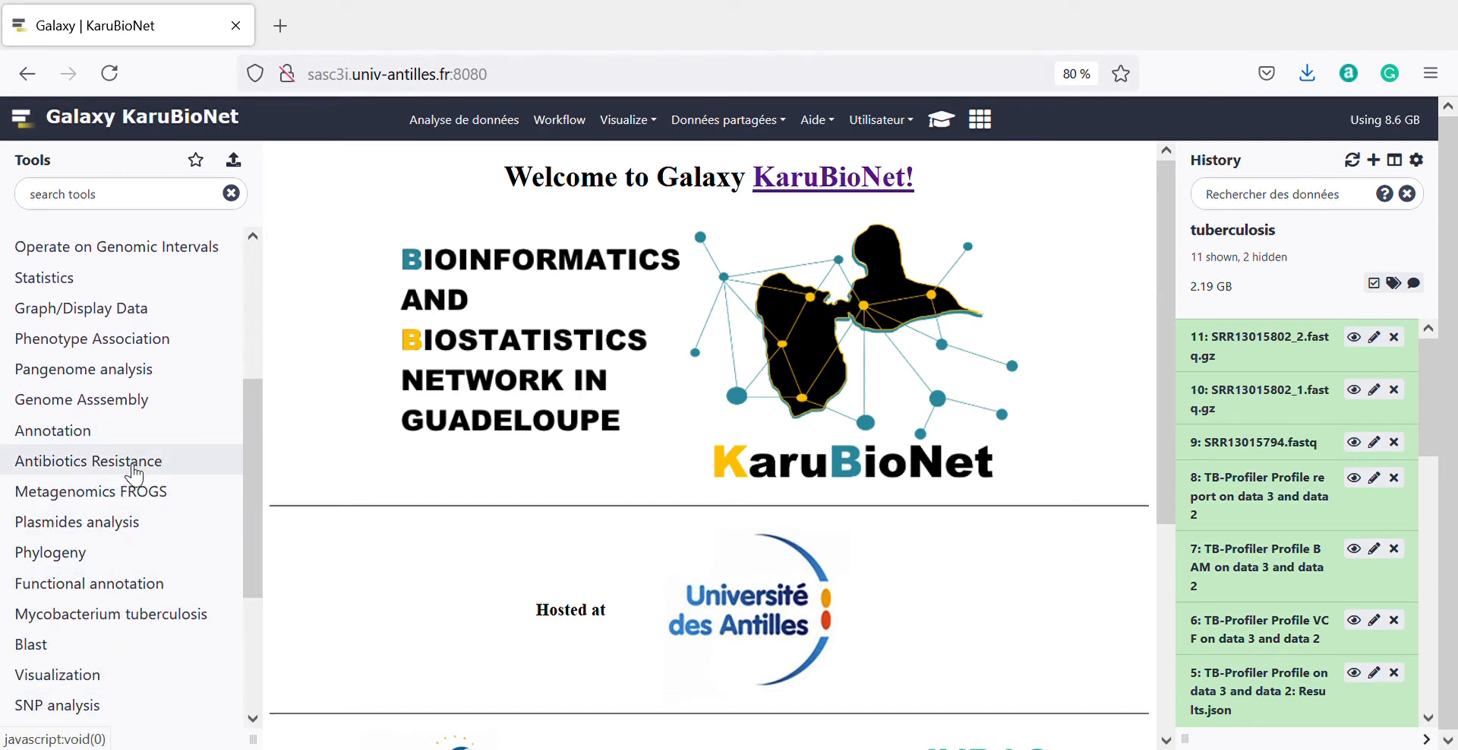
pyautogui.click(102, 615)
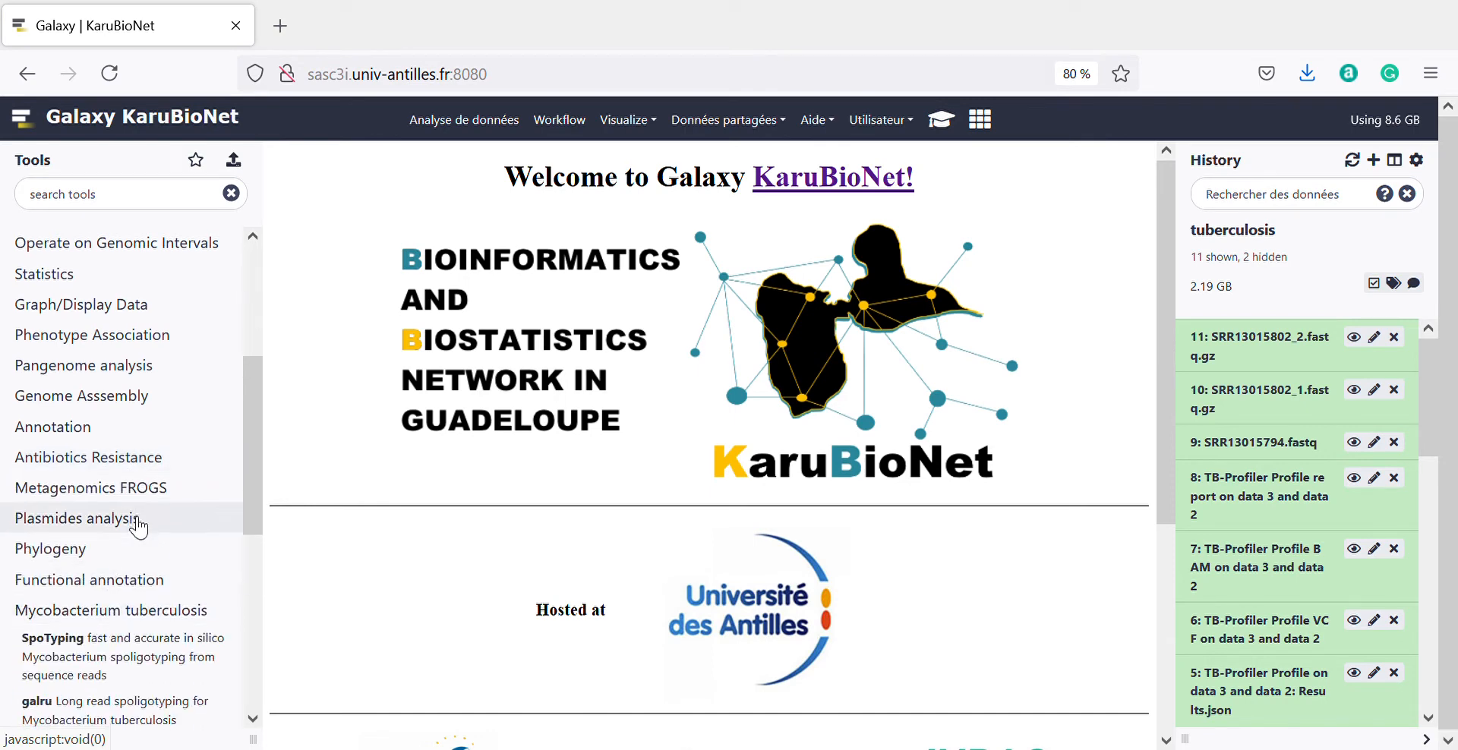
pyautogui.scroll(-5, 139, 525)
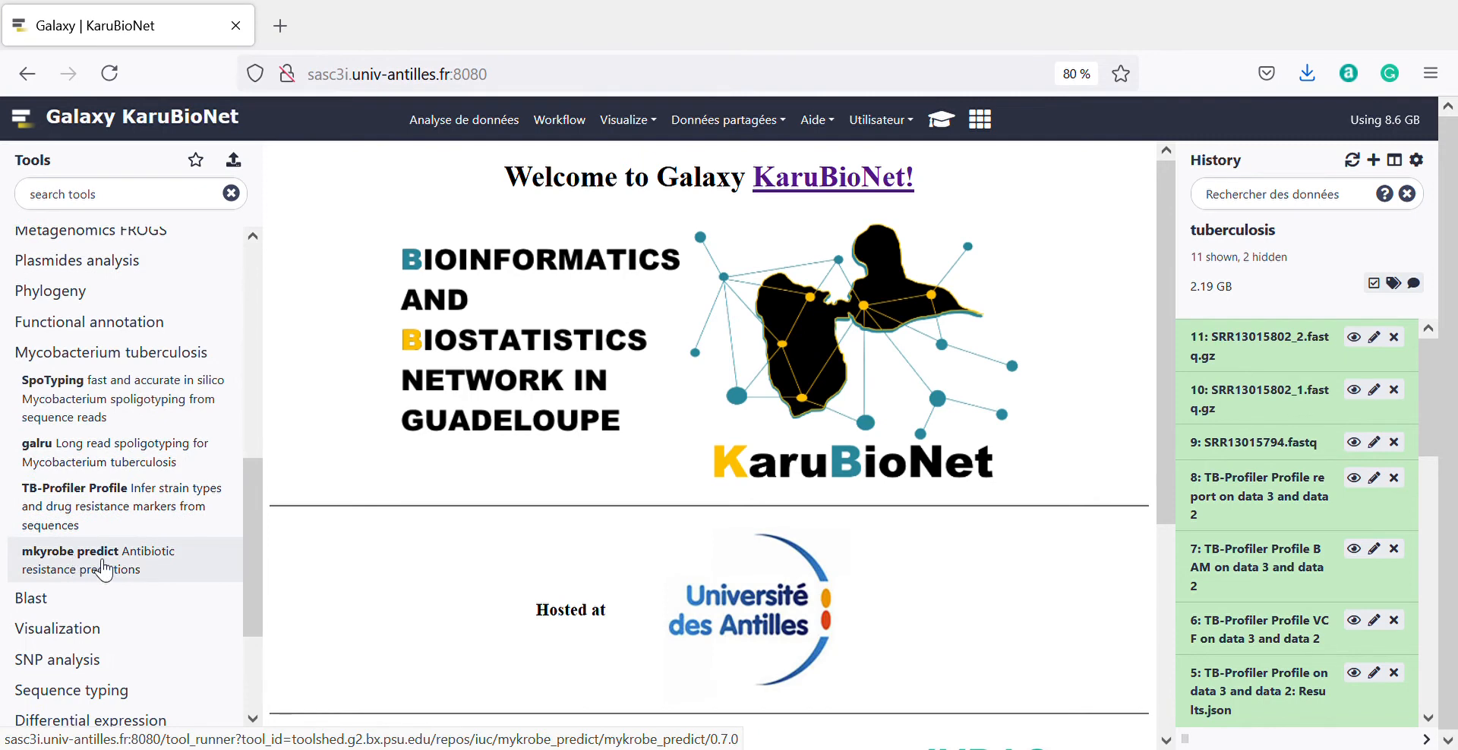
pyautogui.click(104, 568)
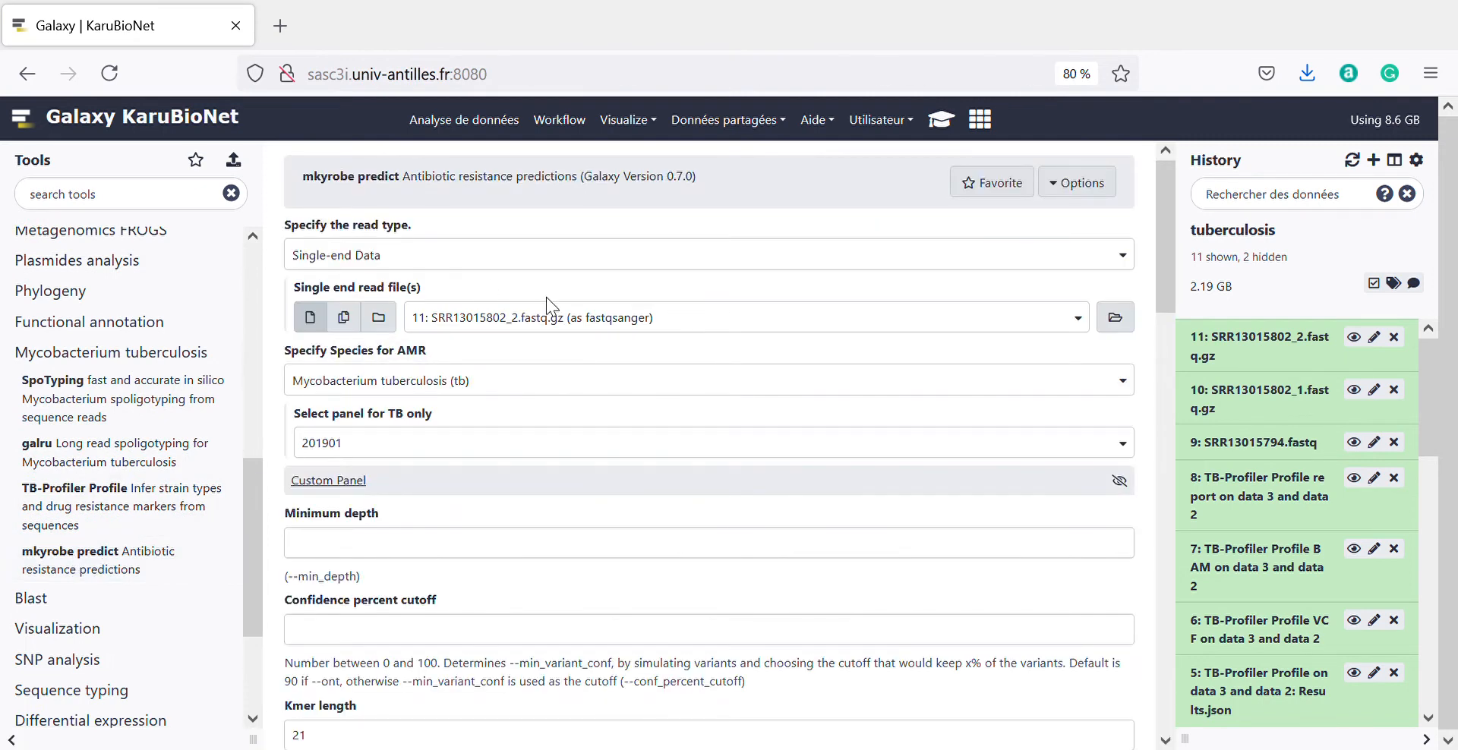
# Run mkyrobe predict on dataset 9, SRR13015794.fastq, keeping the default single-end, Mycobacterium tuberculosis and csv settings
pyautogui.click(512, 320)
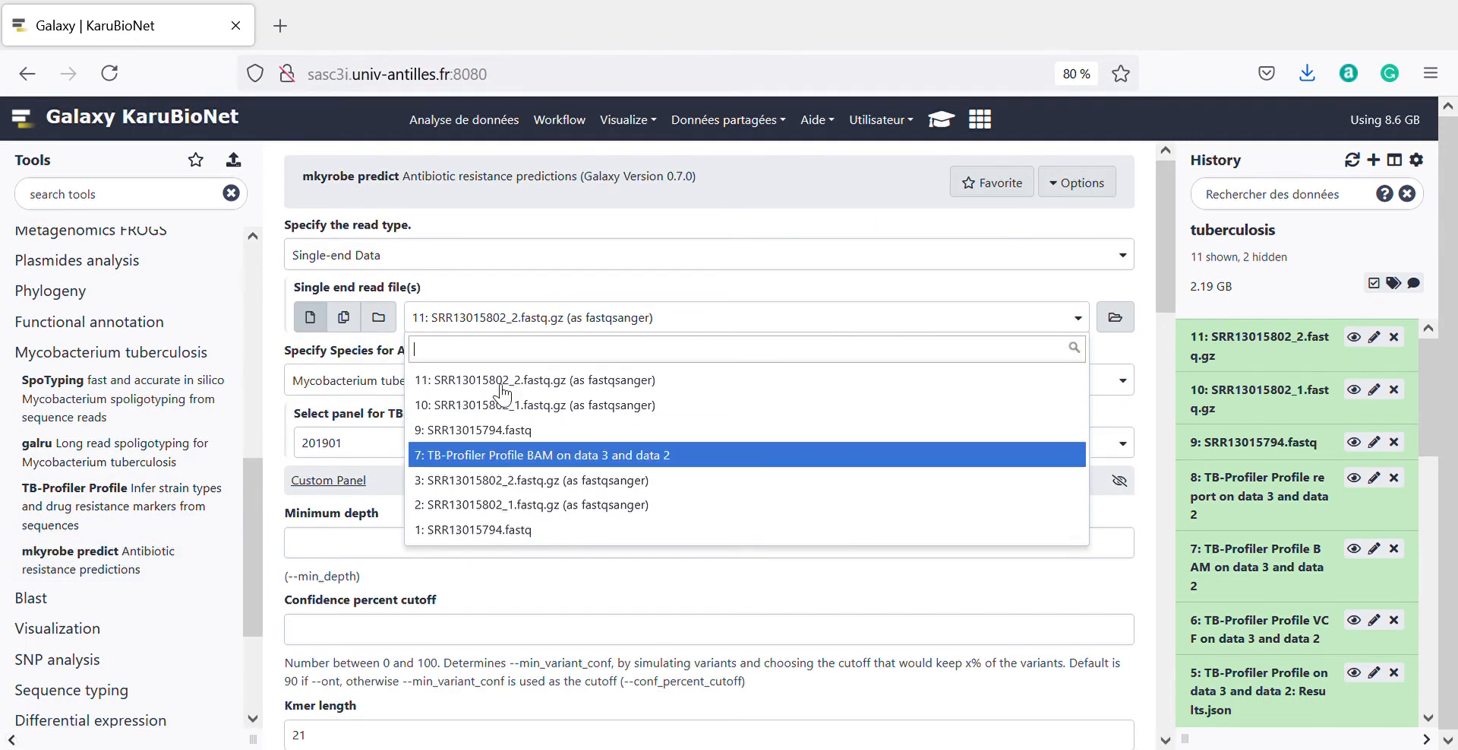
pyautogui.click(485, 431)
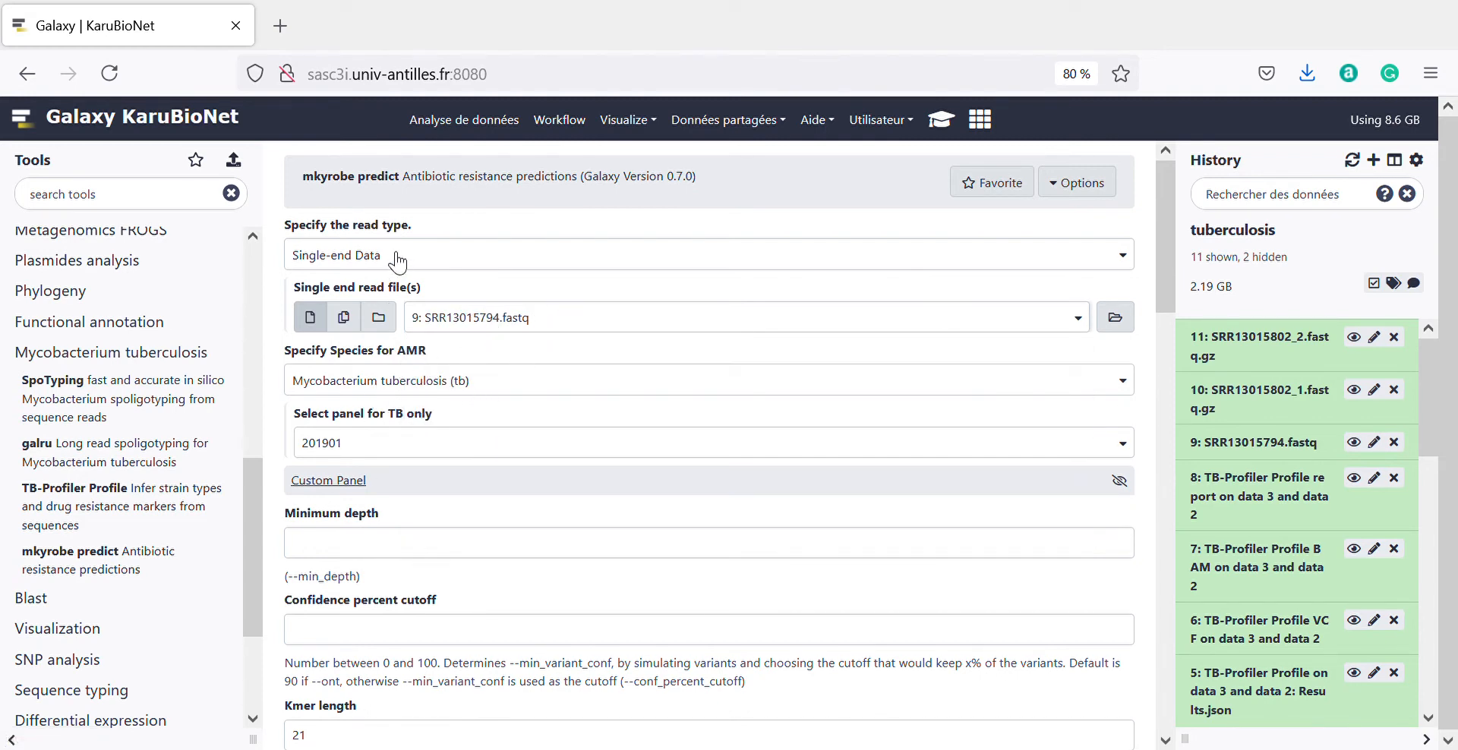
pyautogui.scroll(-5, 452, 504)
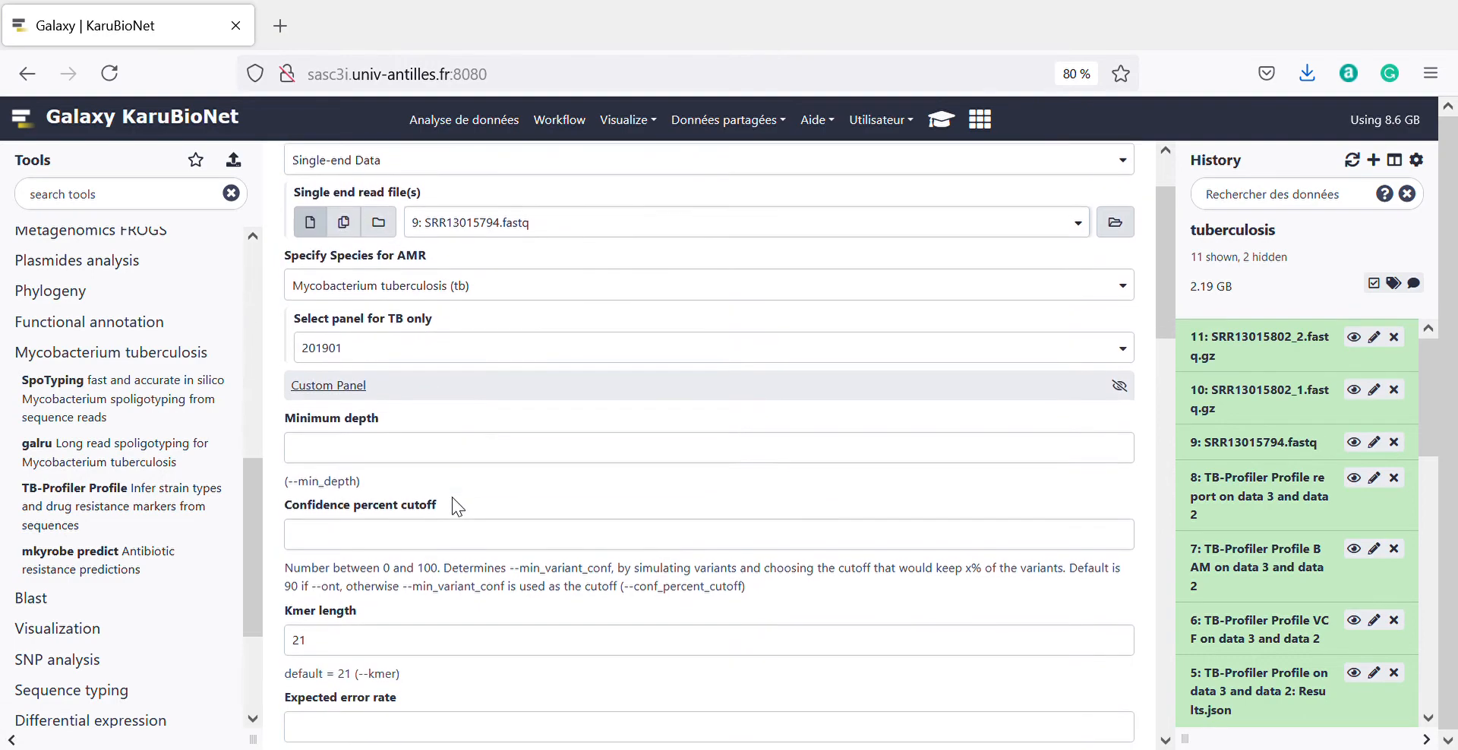
pyautogui.scroll(-10, 465, 508)
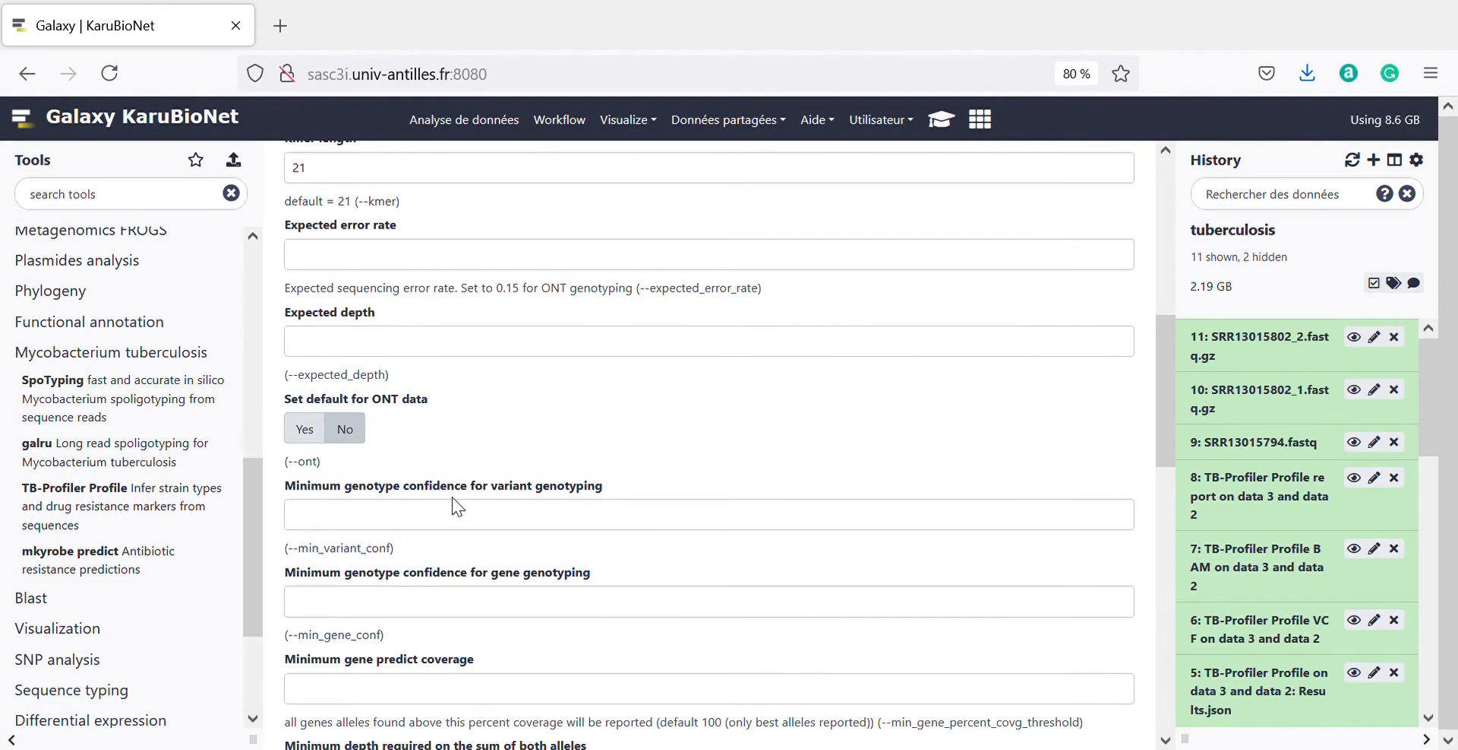
pyautogui.scroll(-10, 465, 509)
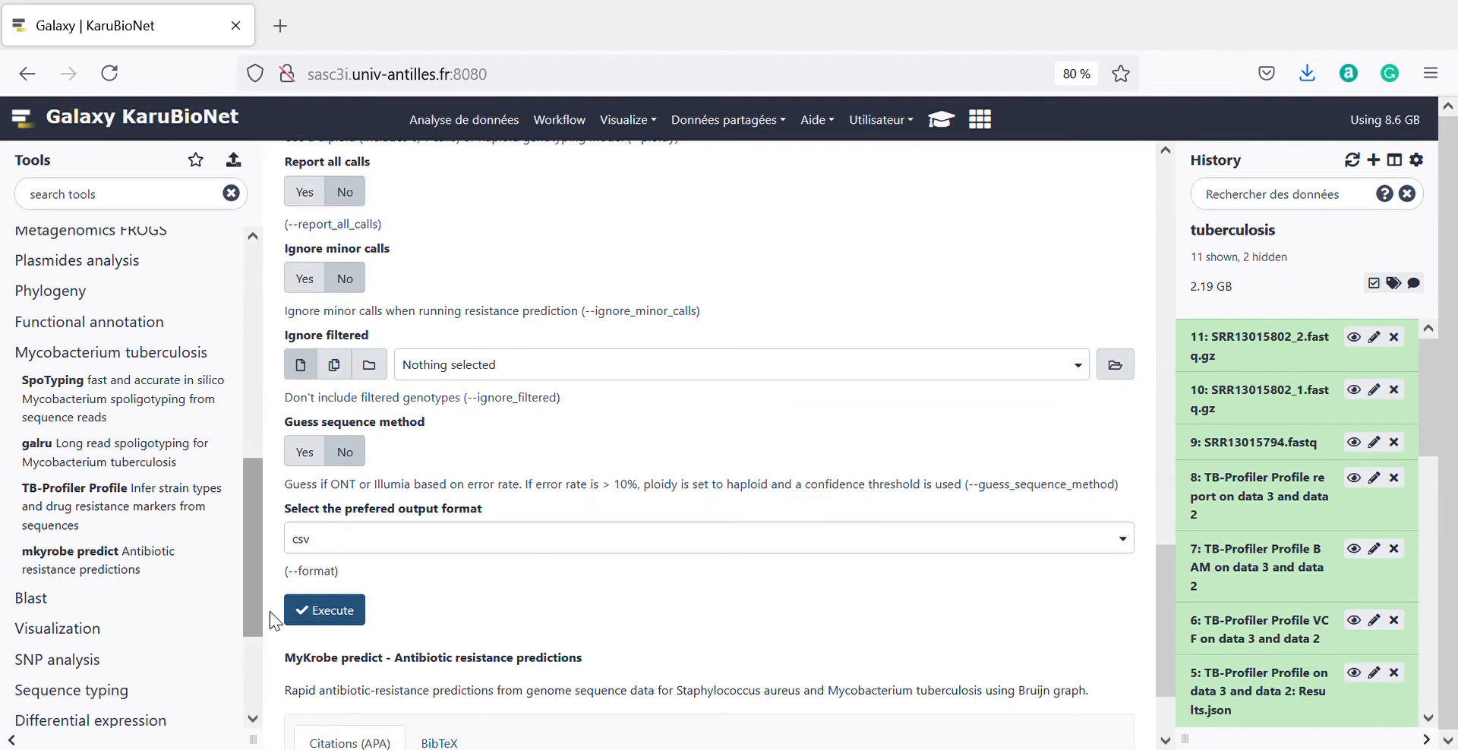
pyautogui.click(343, 612)
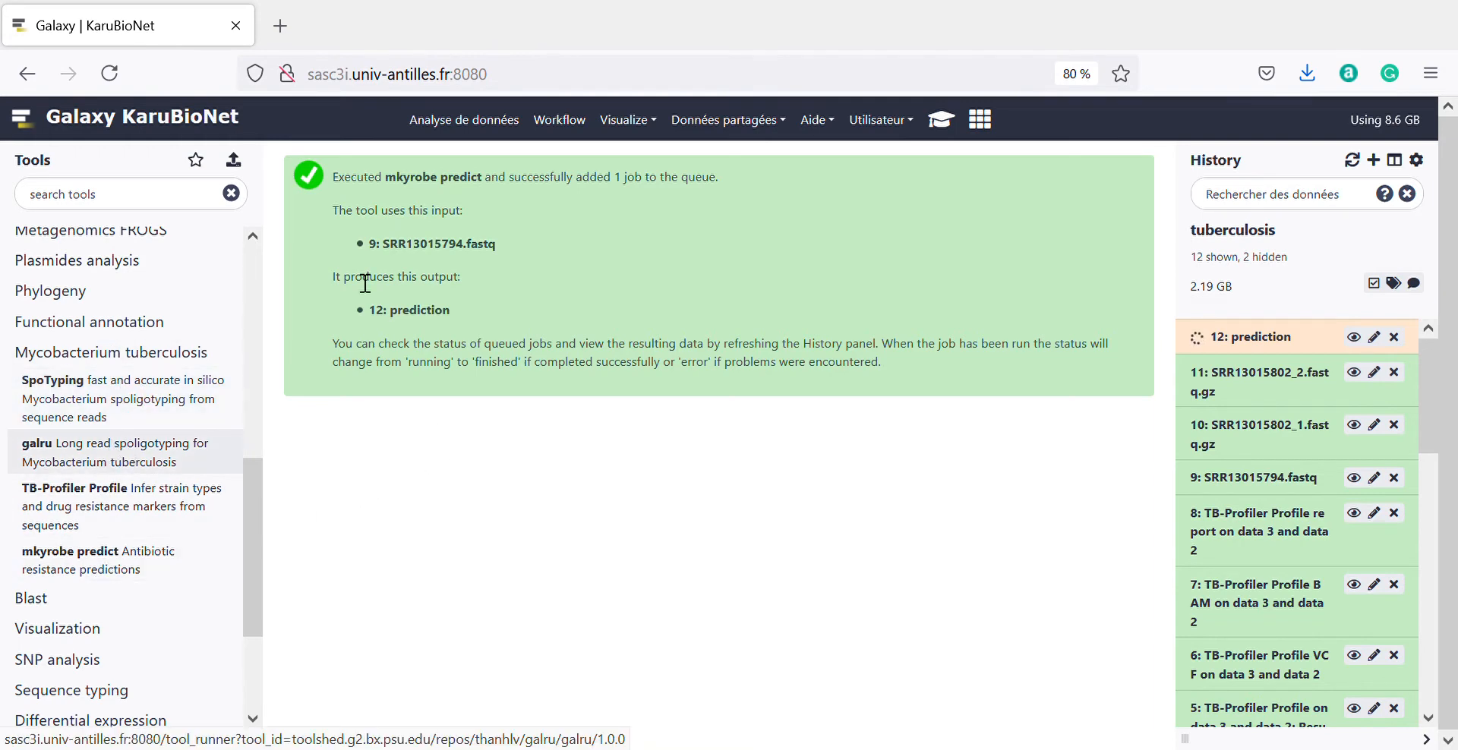
# Open the galru long read spoligotyping tool and choose dataset 9, SRR13015794.fastq, as the uncorrected long reads
pyautogui.click(119, 453)
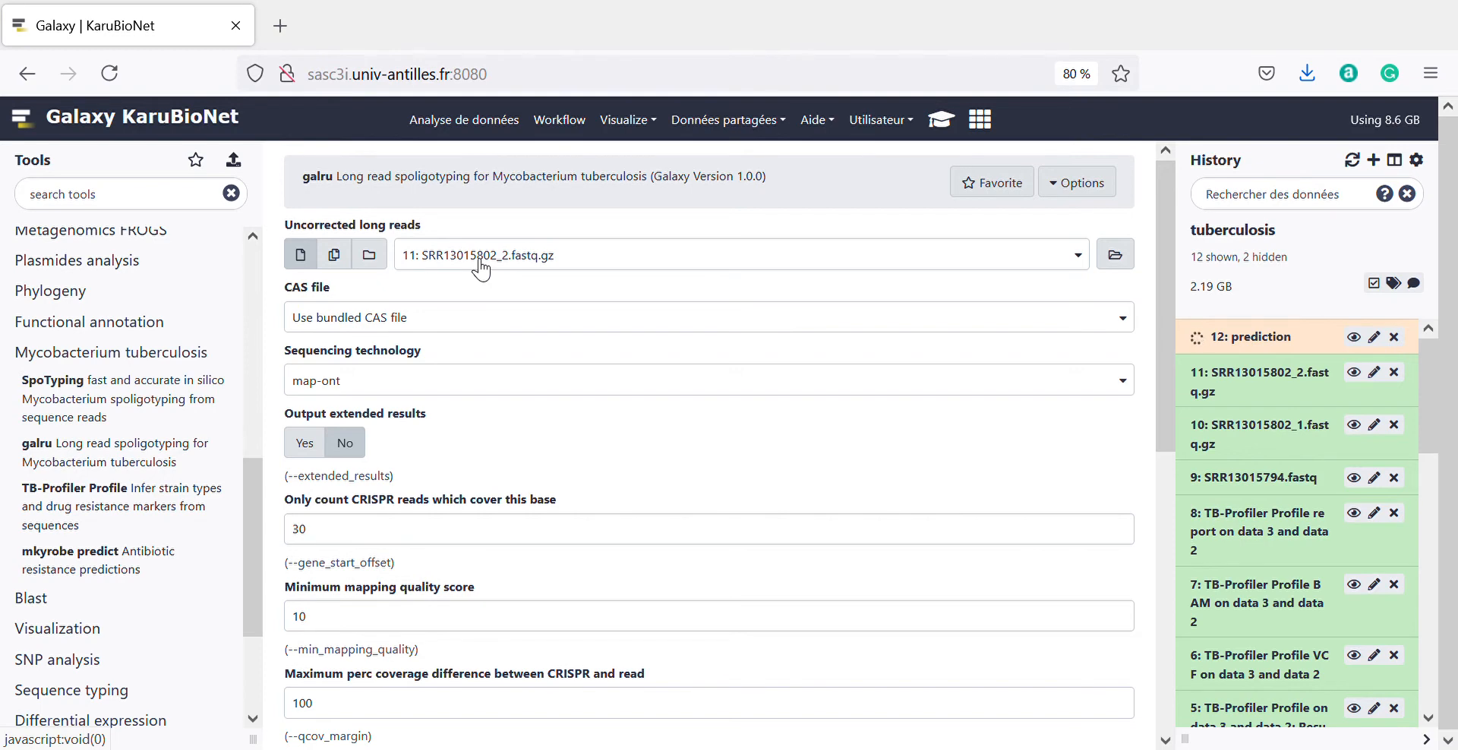
pyautogui.click(571, 258)
pyautogui.click(571, 258)
pyautogui.click(577, 262)
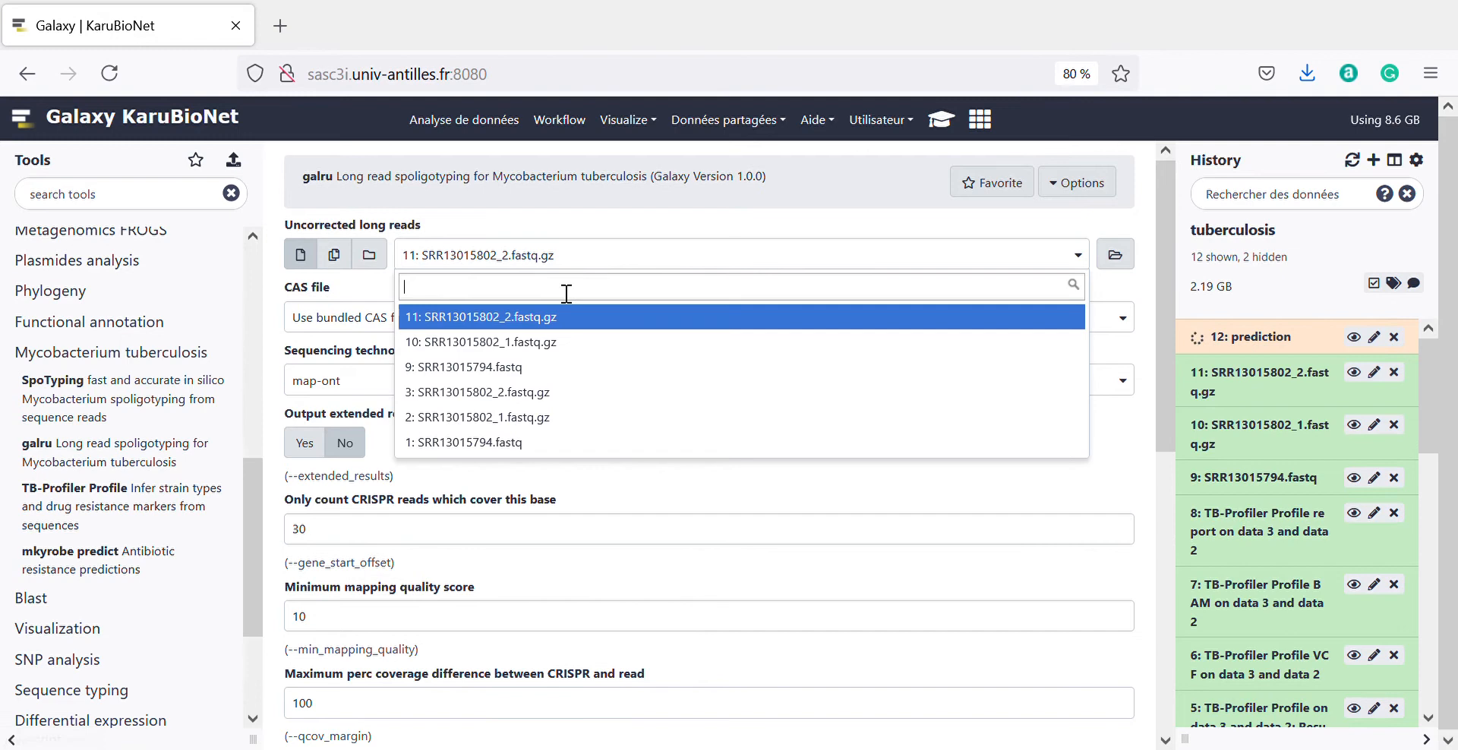
pyautogui.click(514, 367)
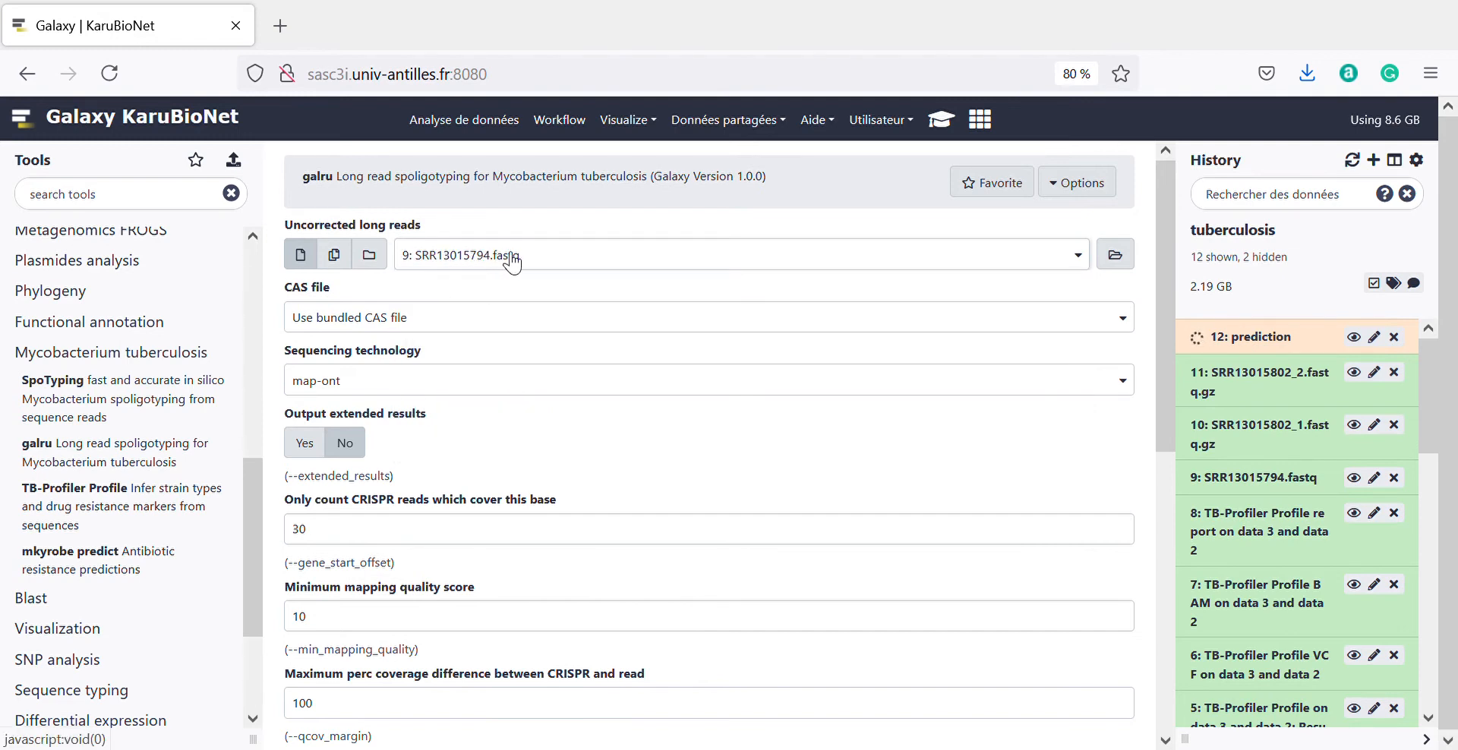
# Review galru's parameters, execute it with the default settings and display its output dataset
pyautogui.scroll(-3, 483, 497)
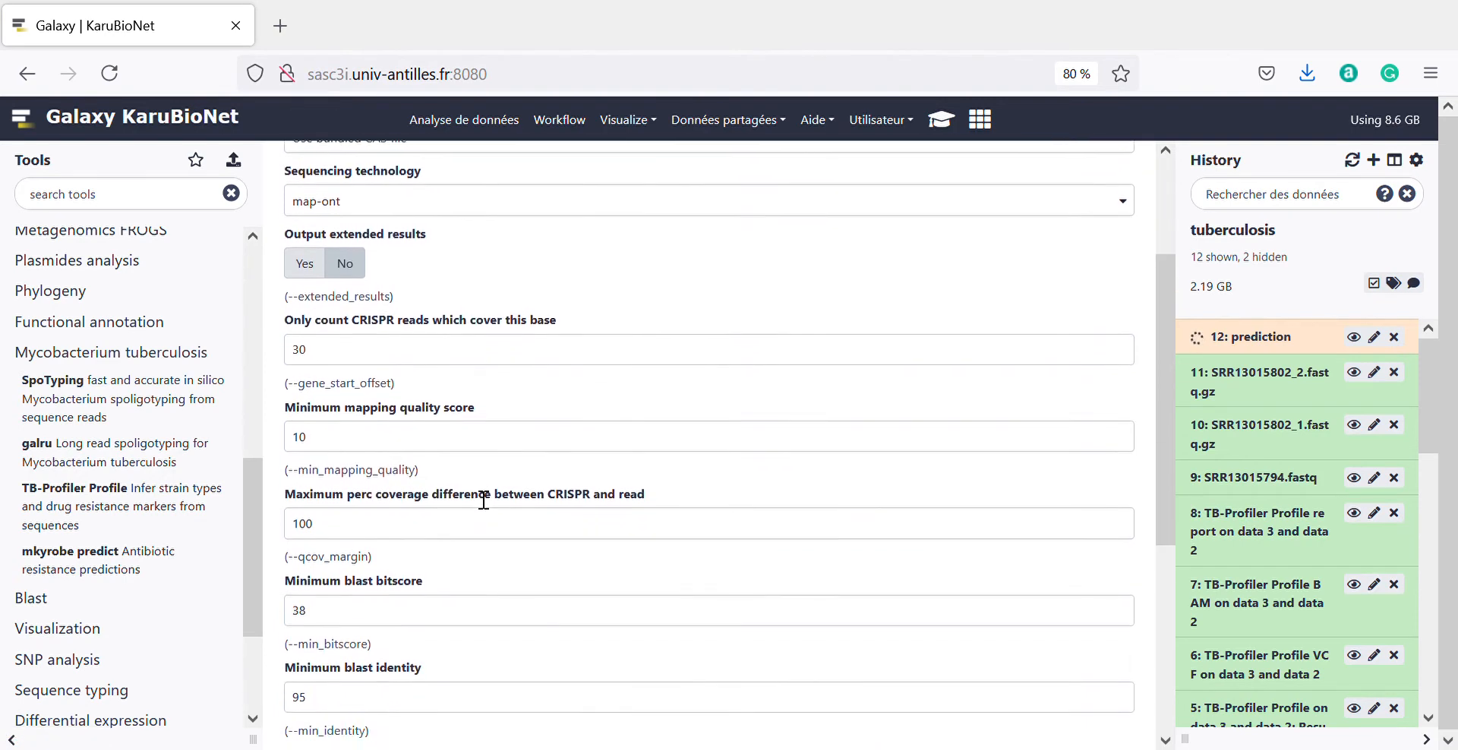
pyautogui.scroll(-3, 484, 501)
pyautogui.scroll(6, 475, 495)
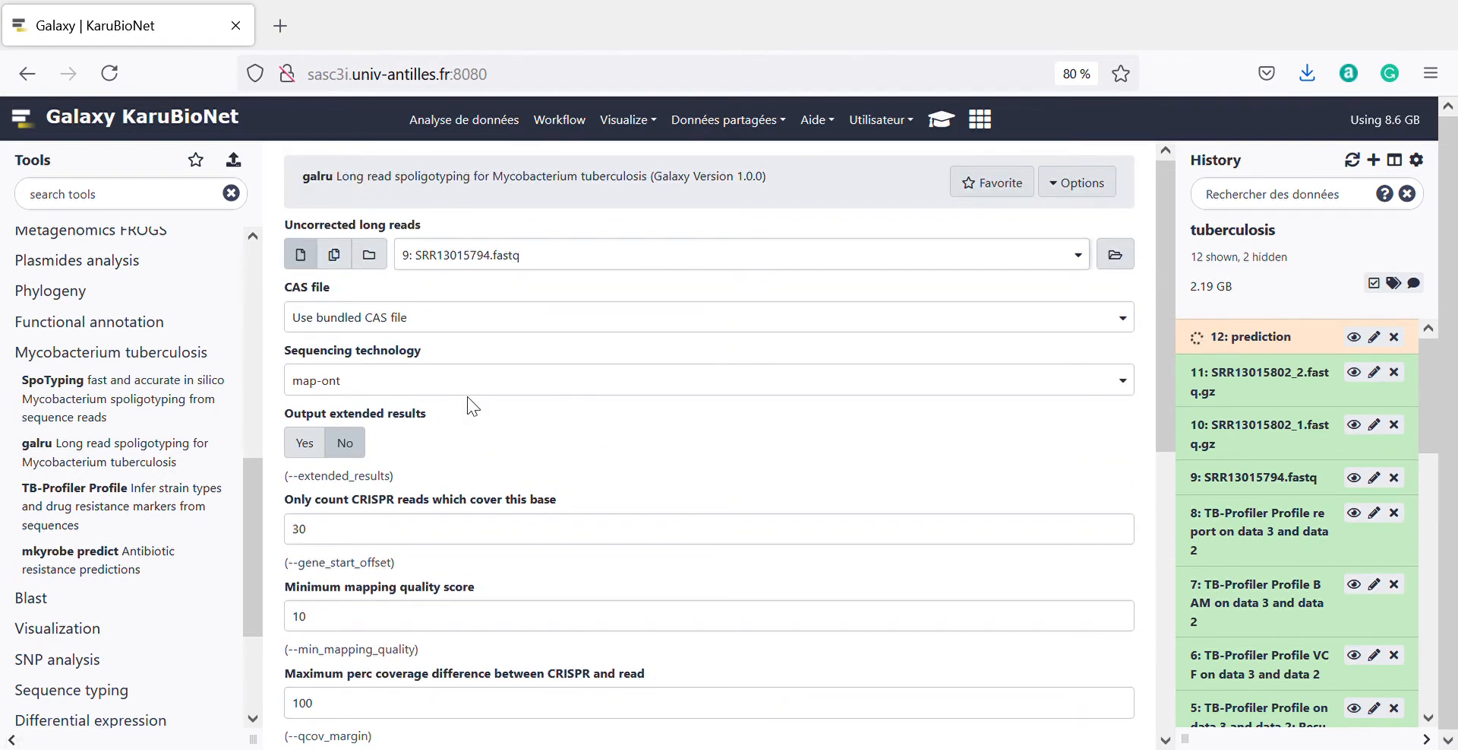
pyautogui.scroll(-9, 467, 397)
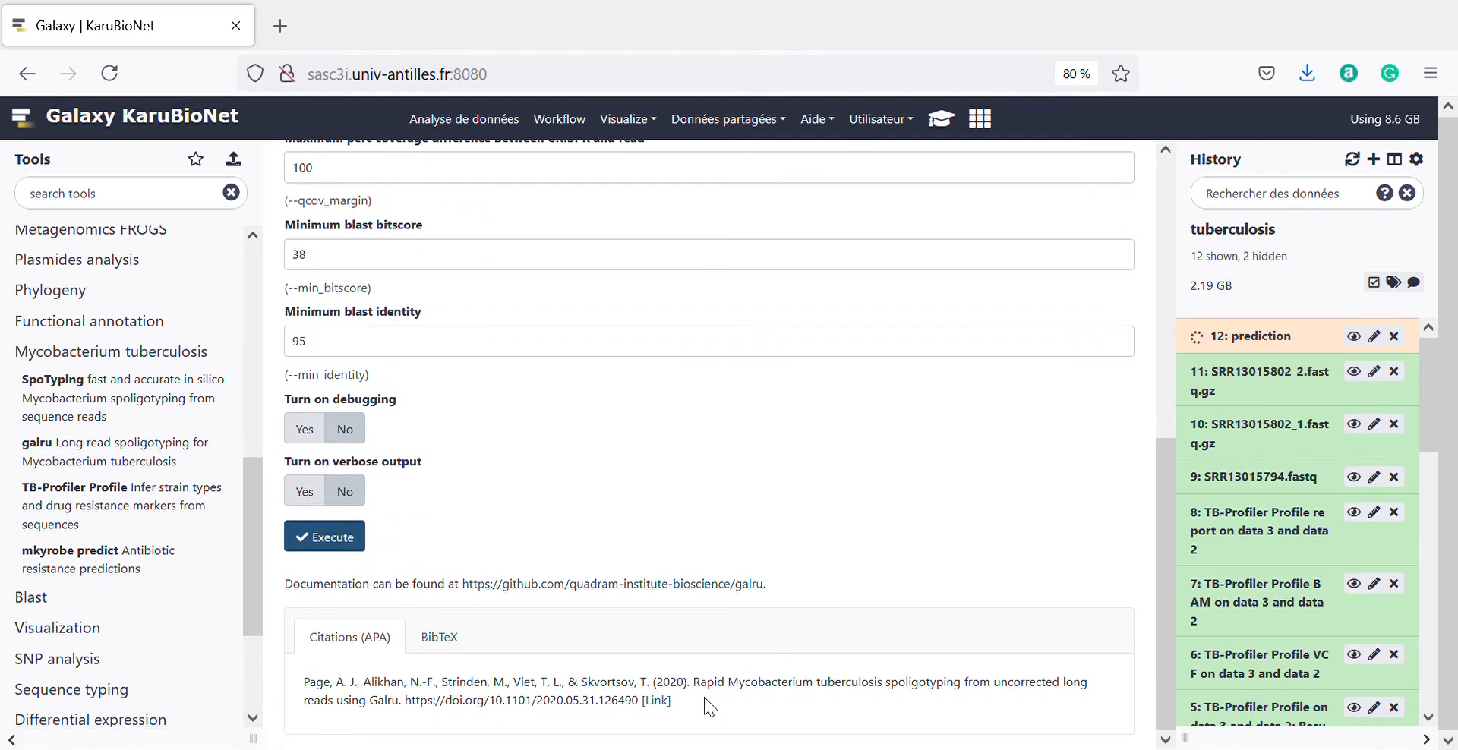
pyautogui.click(333, 538)
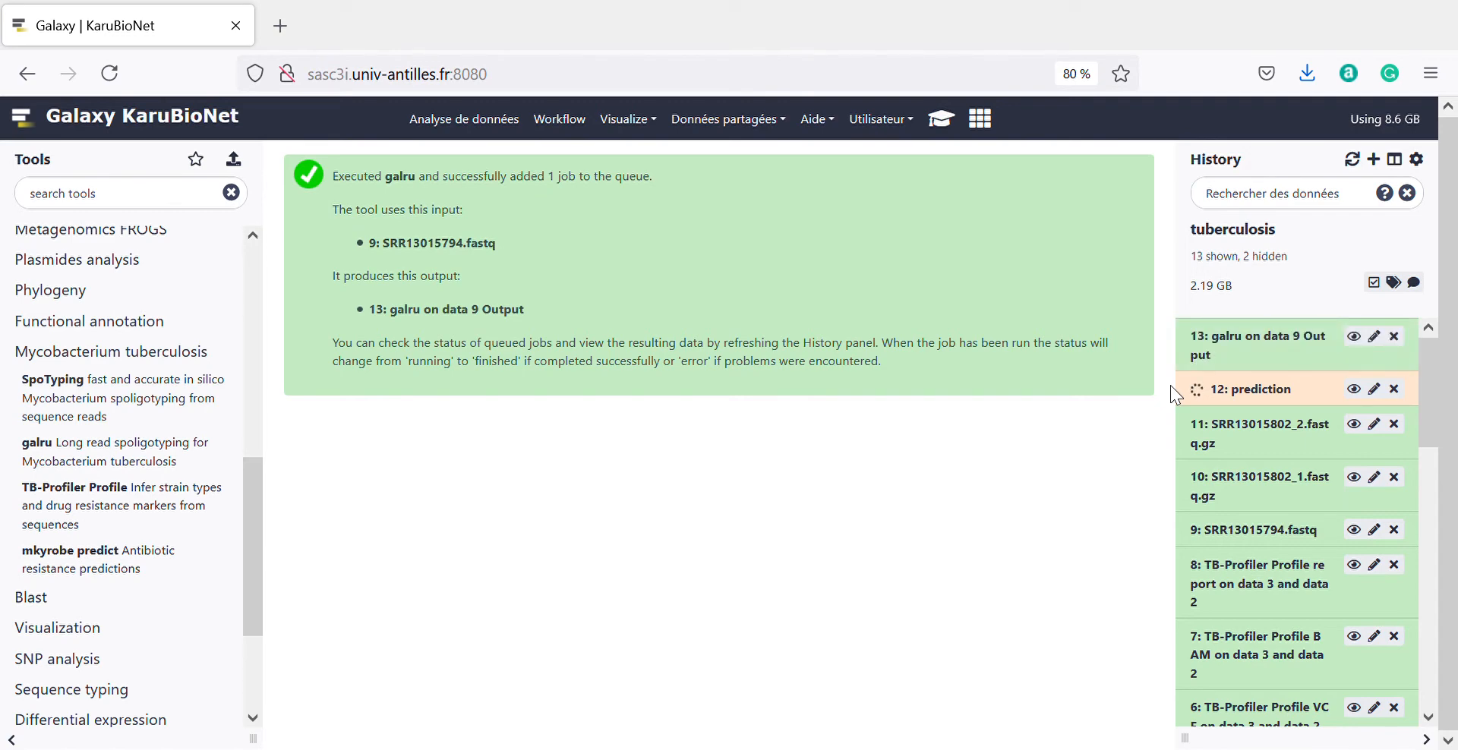
pyautogui.click(1358, 339)
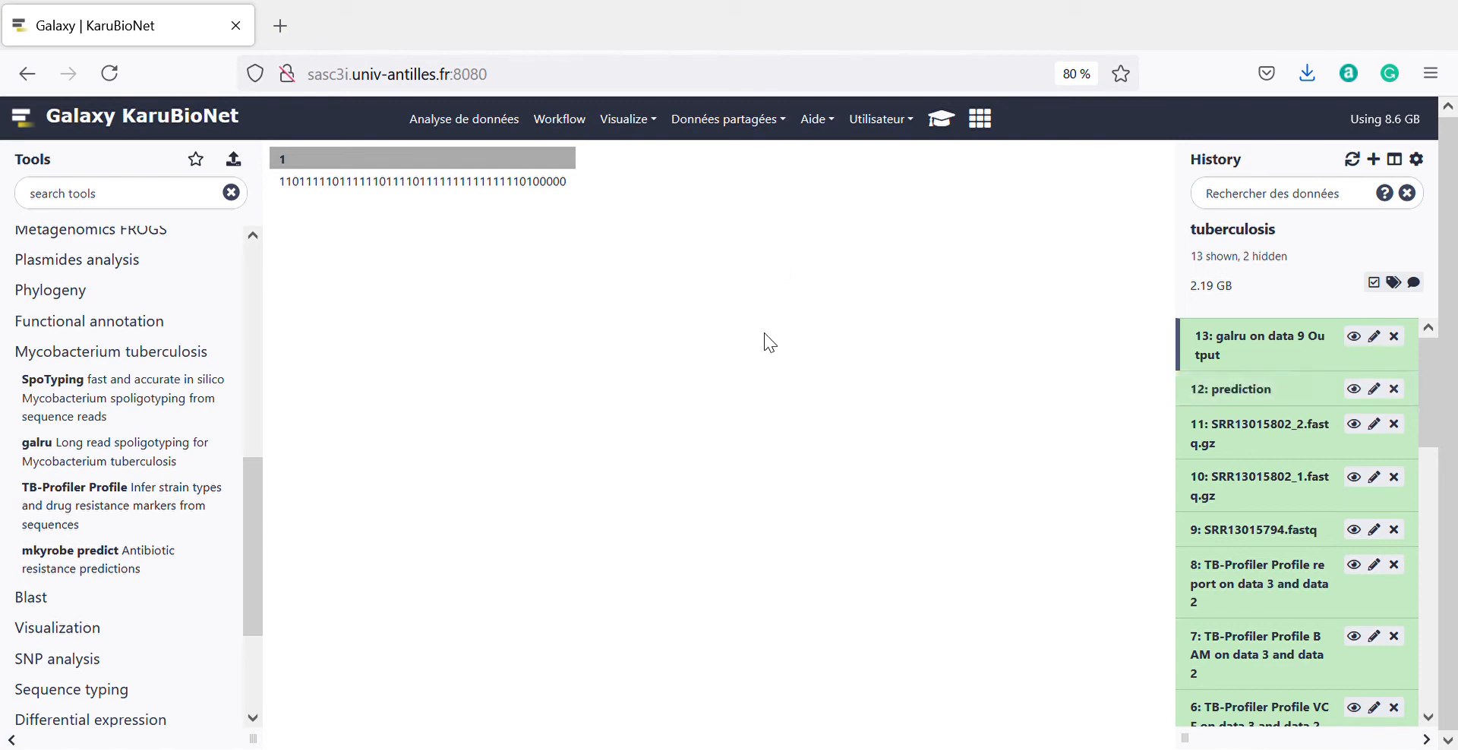
# Display the prediction dataset and examine its drug susceptibility, variants, phylogenetic group, species and lineage columns
pyautogui.click(1353, 388)
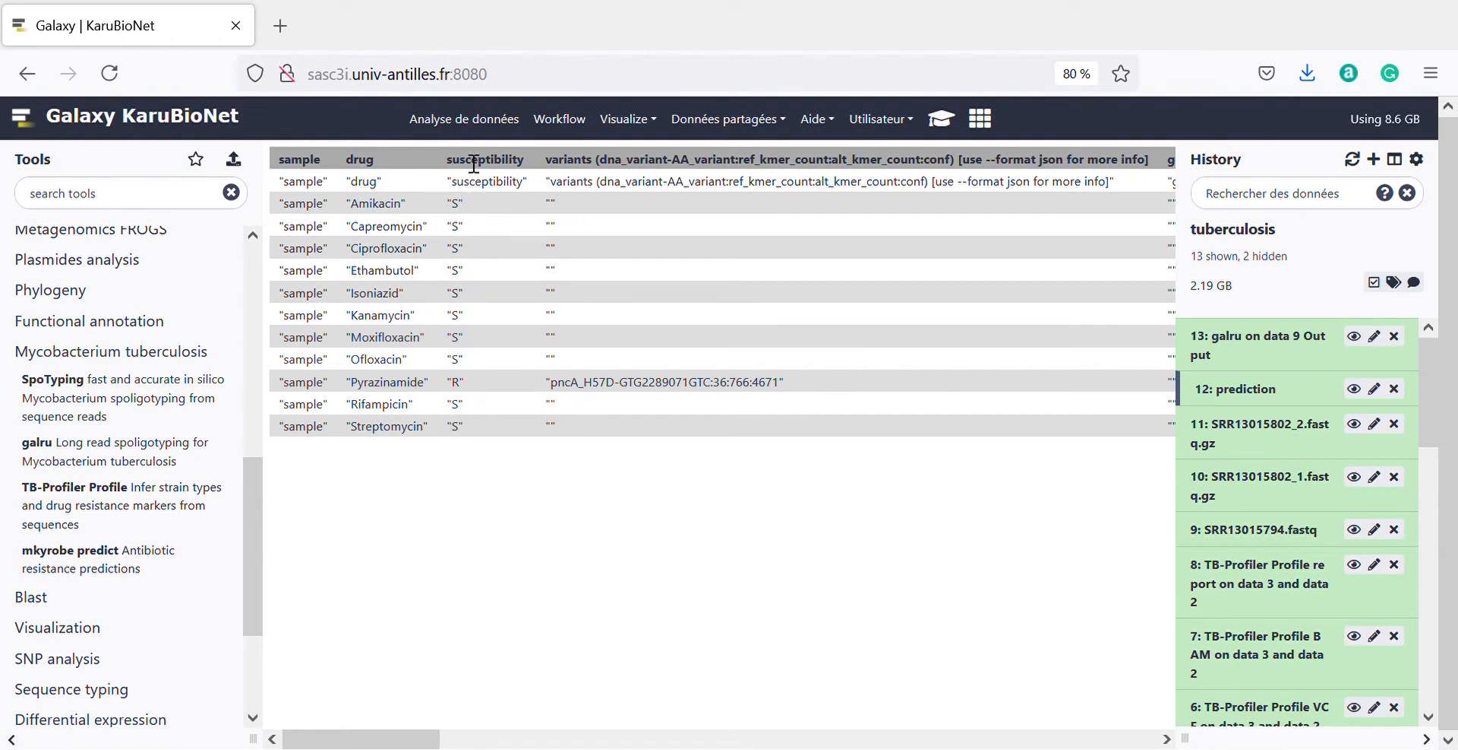
pyautogui.doubleClick(469, 389)
pyautogui.hscroll(10, 677, 366)
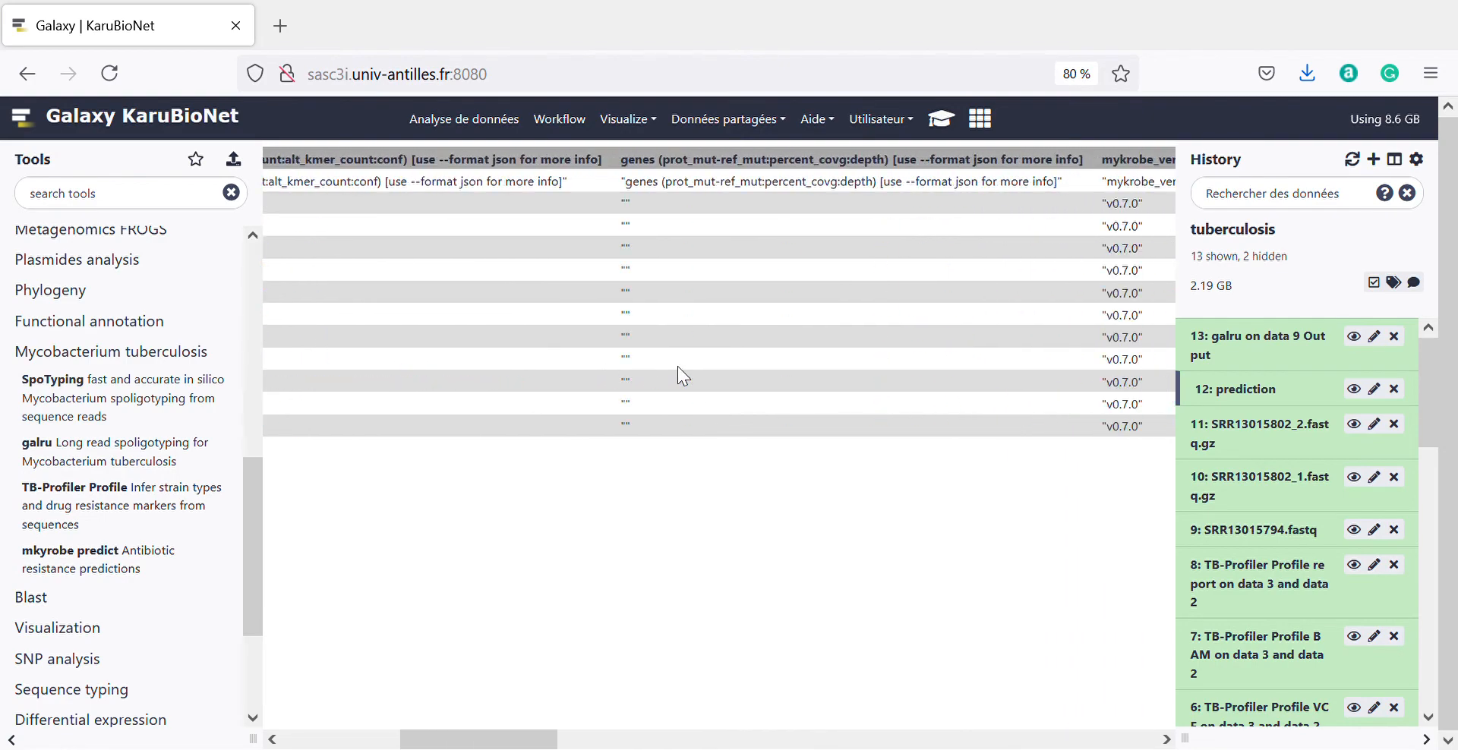
pyautogui.hscroll(10, 678, 366)
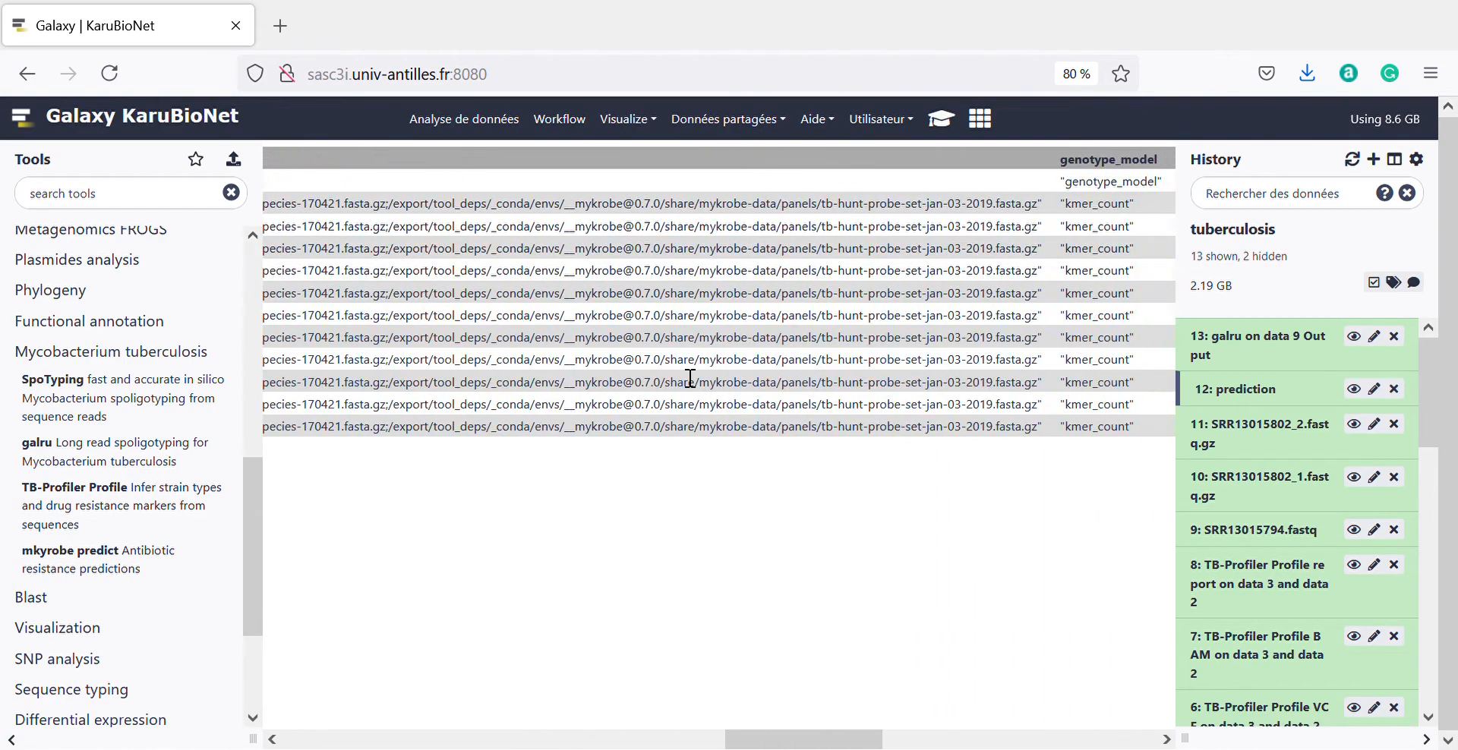
pyautogui.hscroll(4, 689, 378)
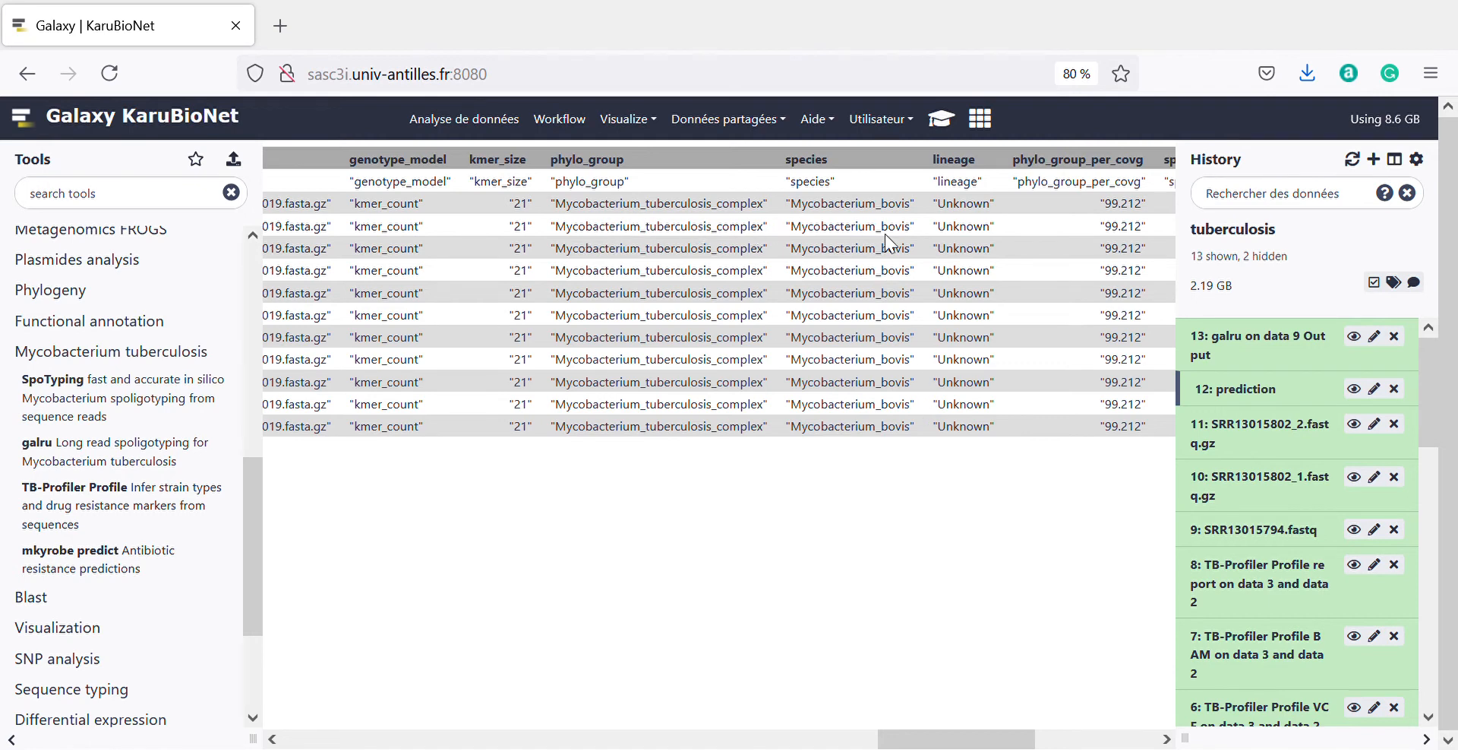
pyautogui.hscroll(5, 886, 234)
pyautogui.hscroll(-7, 885, 234)
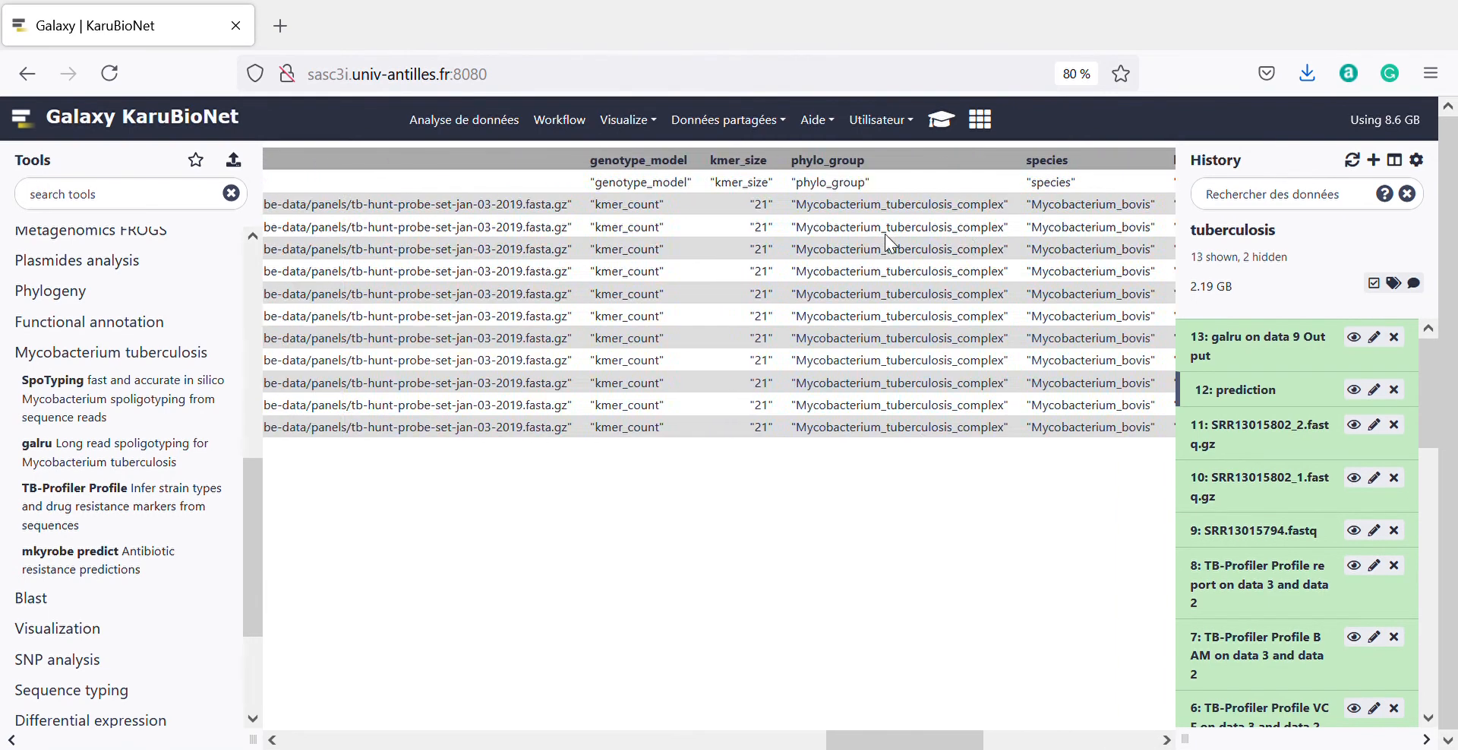
pyautogui.hscroll(-6, 885, 234)
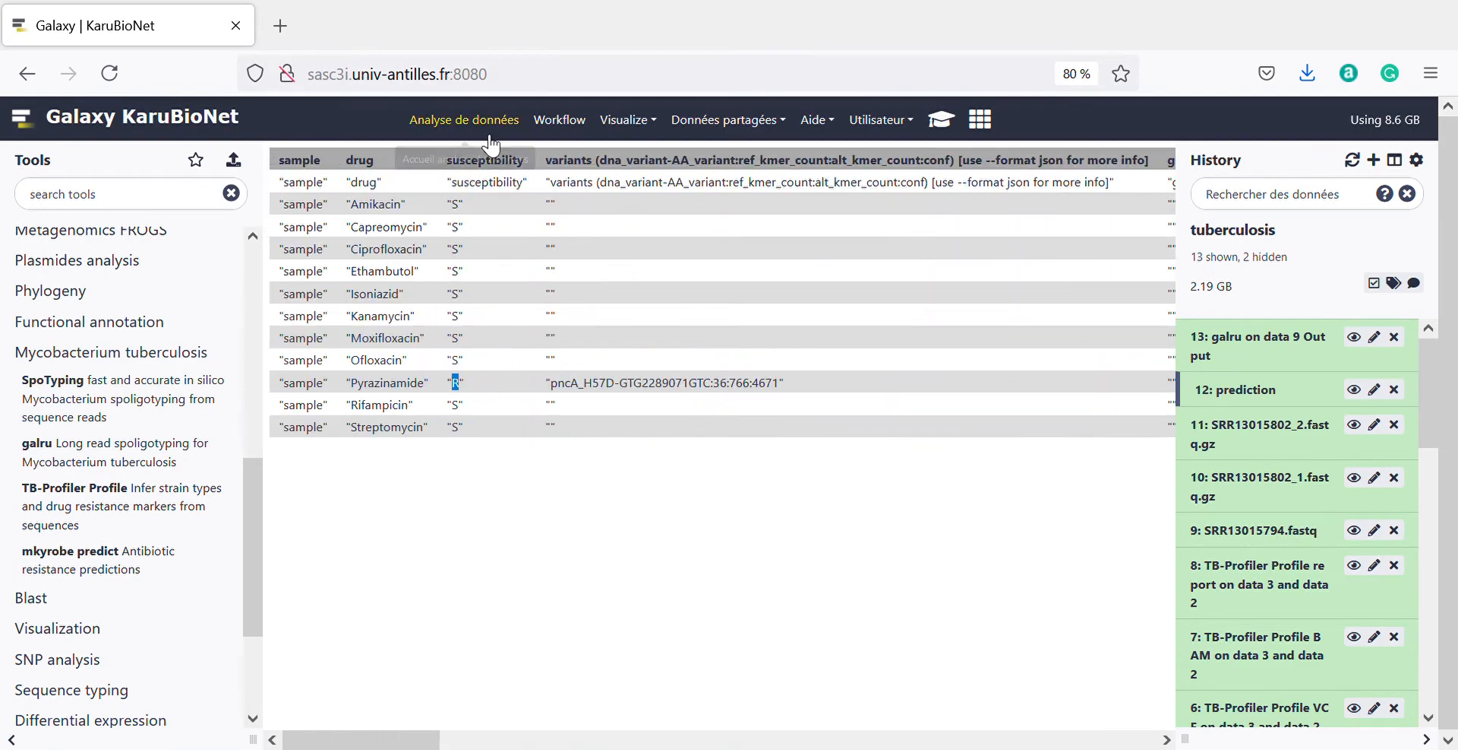
# Run TB-Profiler Profile on the paired Illumina reads, dataset 2 SRR13015802_1.fastq.gz as Read1 and dataset 3 SRR13015802_2.fastq.gz as Read2, with Text output
pyautogui.click(130, 501)
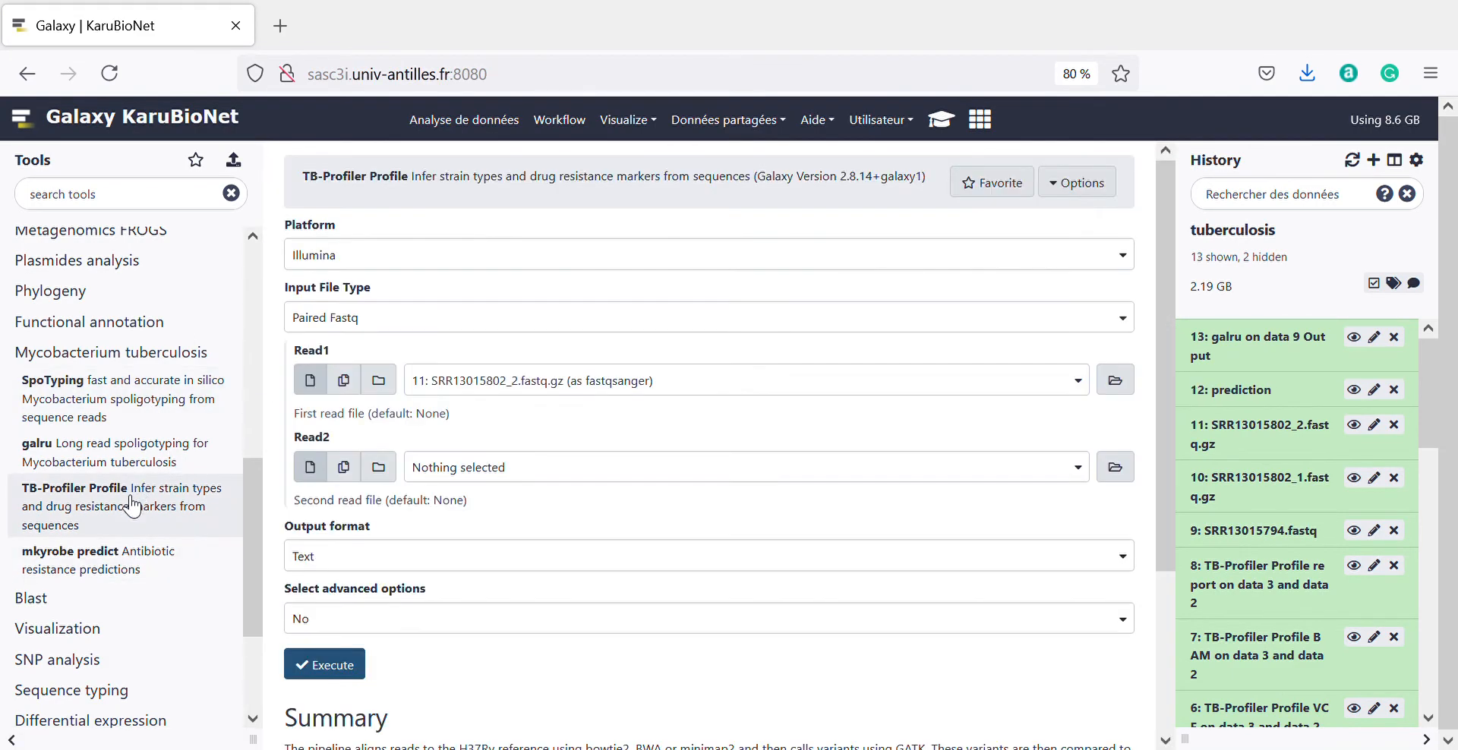
pyautogui.click(494, 382)
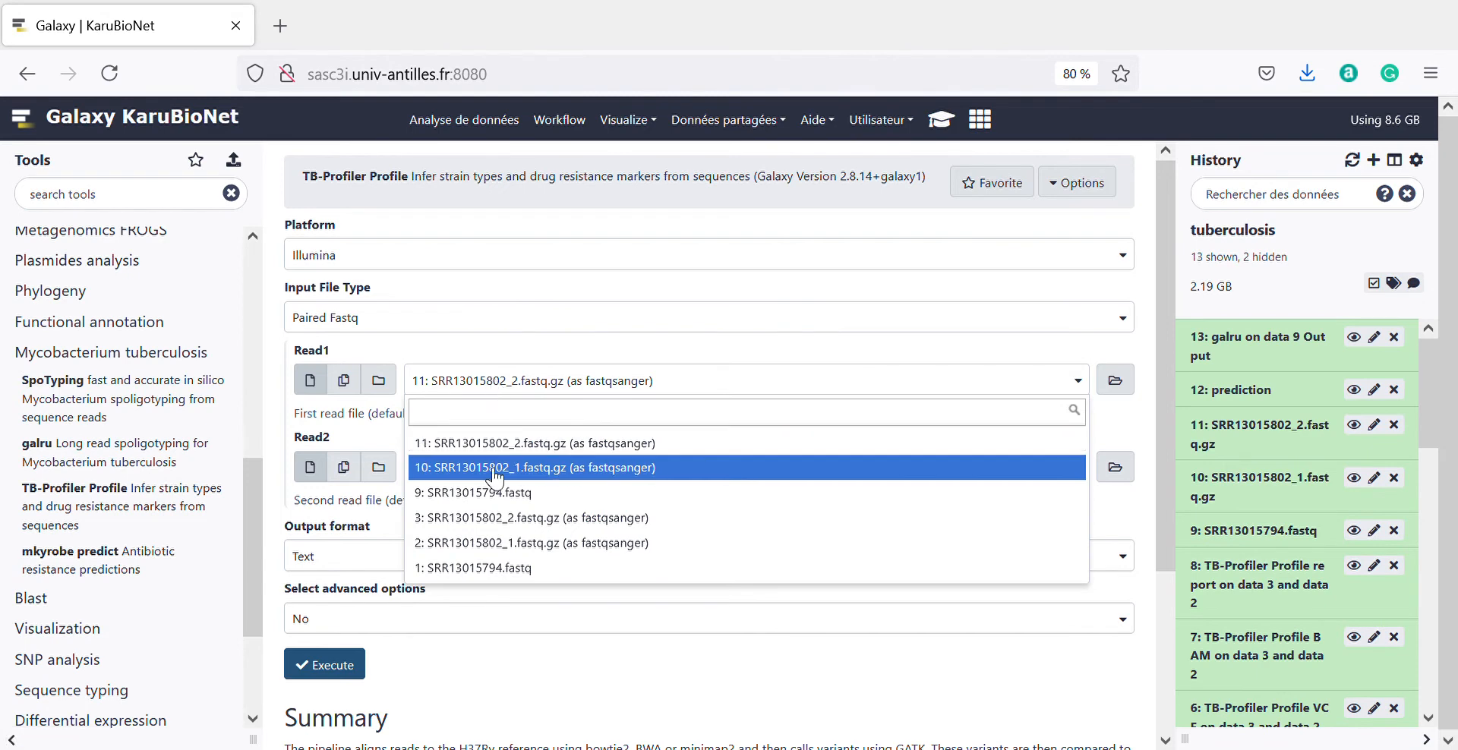
pyautogui.click(504, 542)
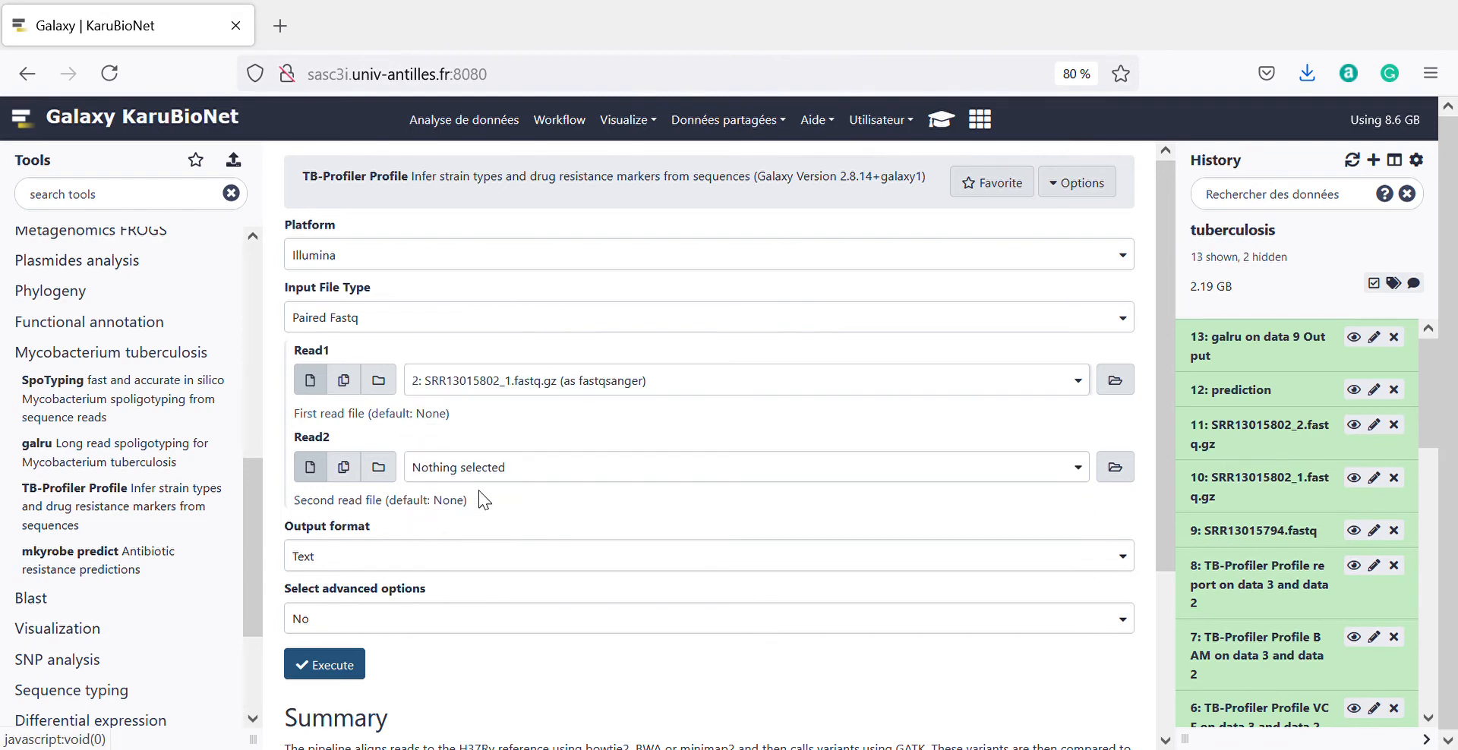
pyautogui.click(480, 469)
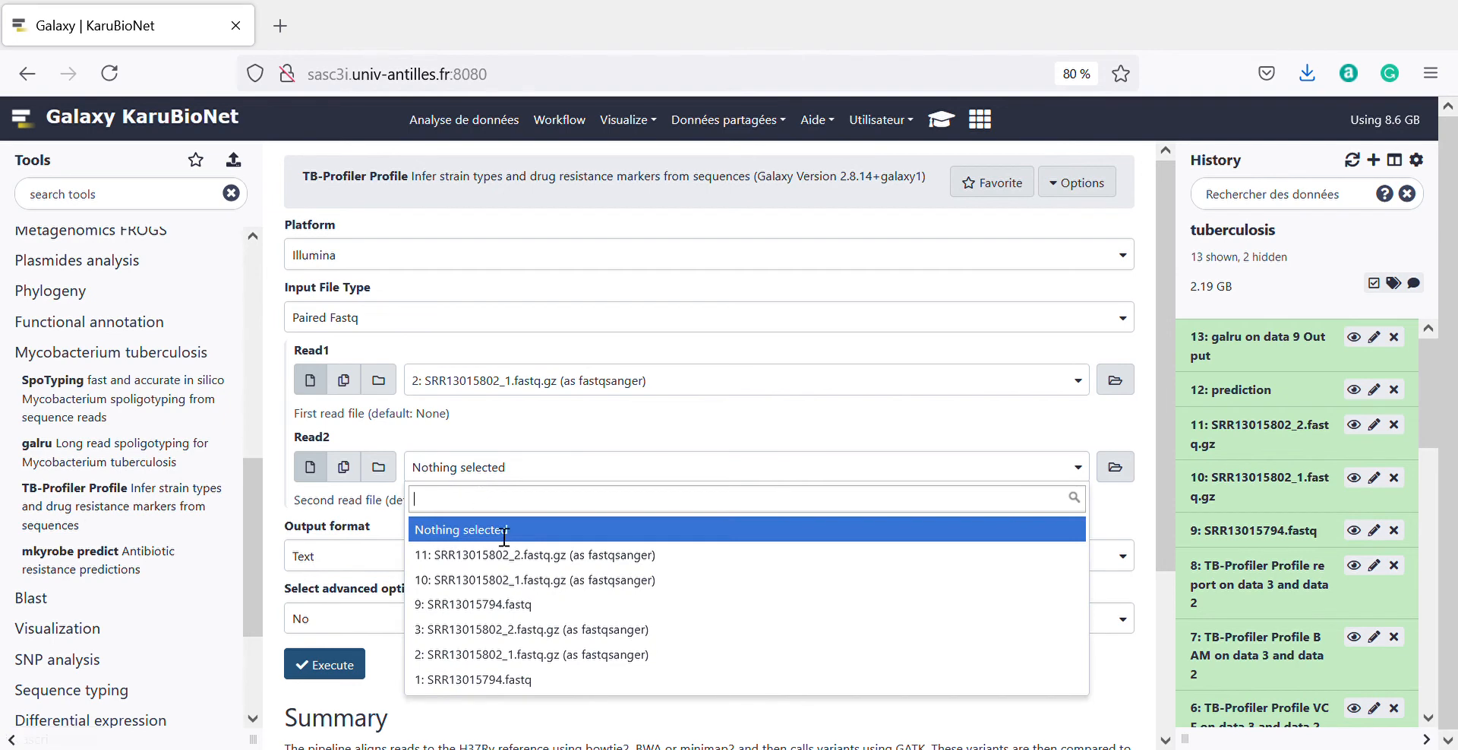
pyautogui.click(519, 640)
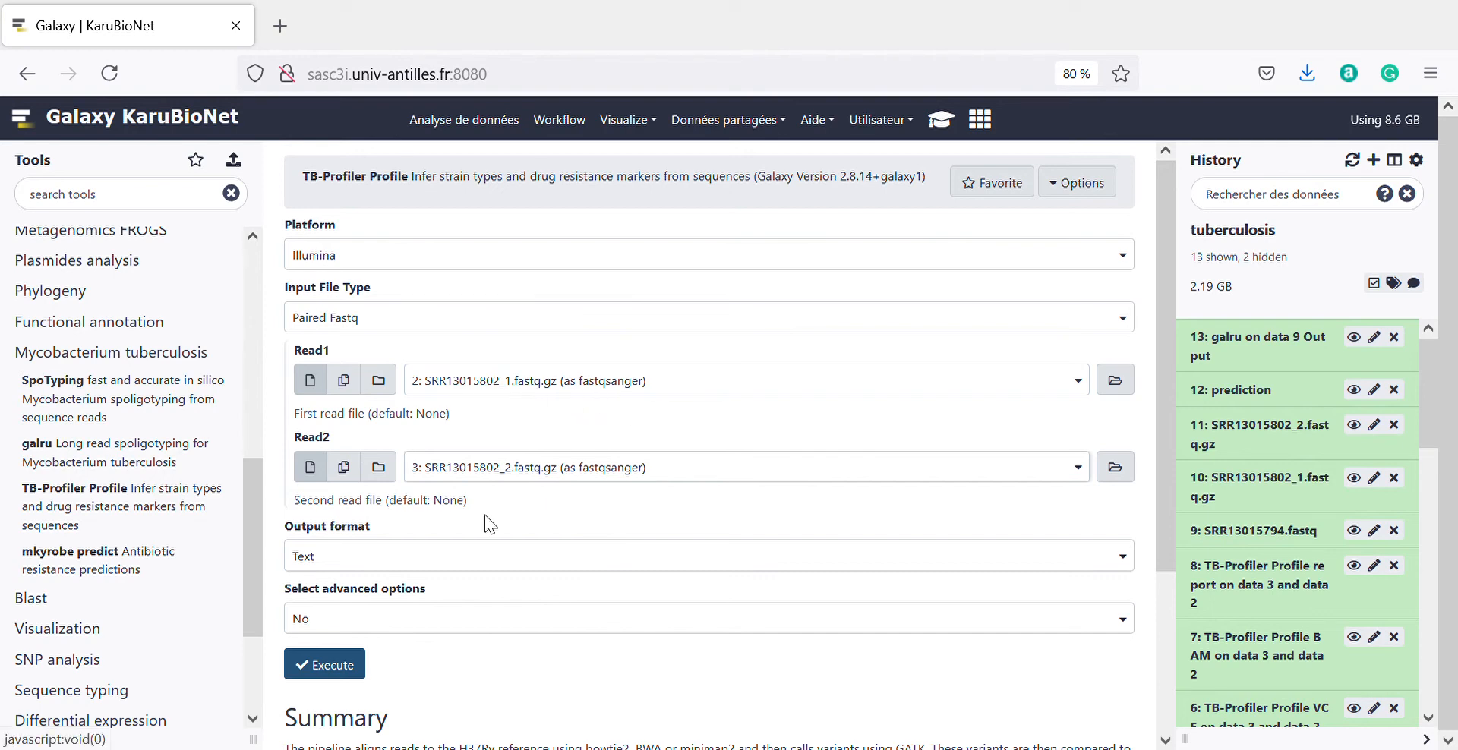
pyautogui.scroll(-2, 308, 498)
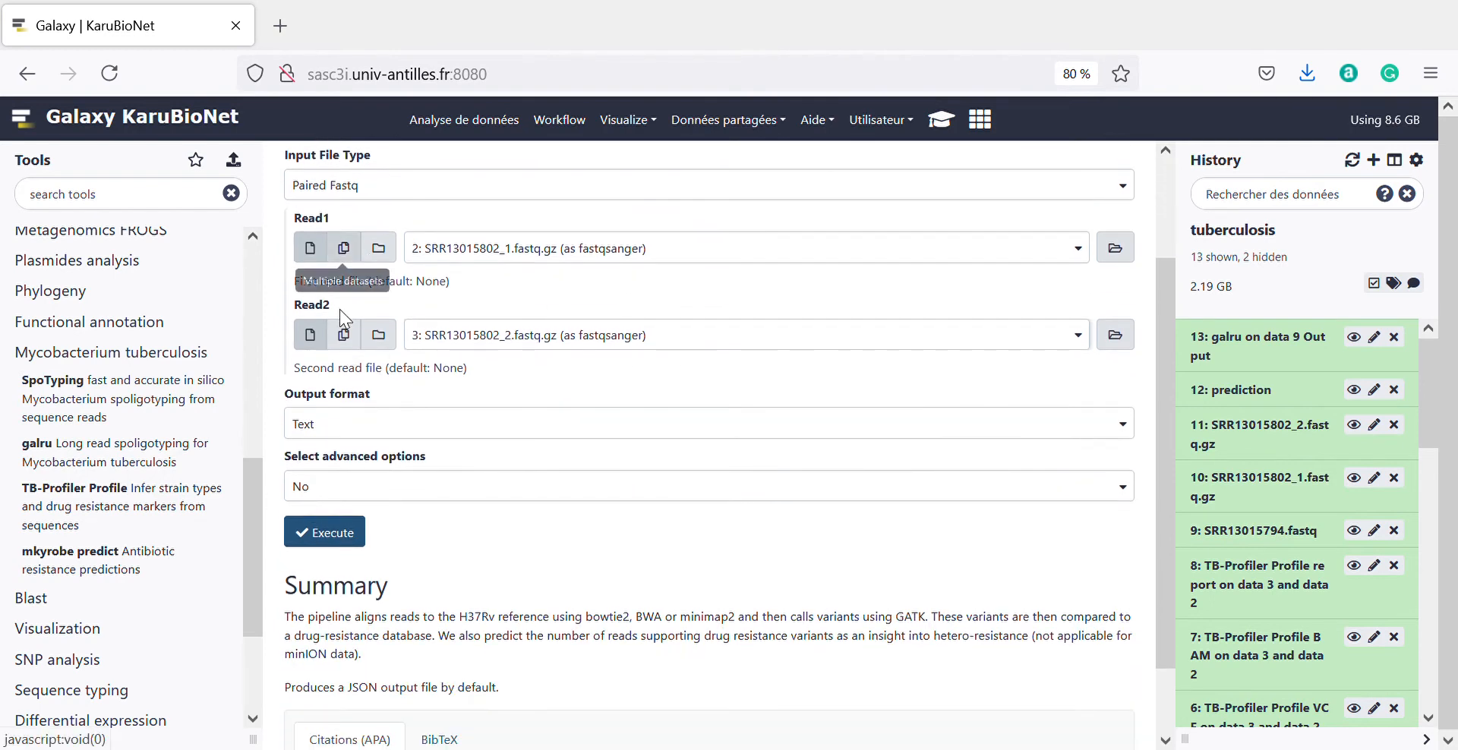
pyautogui.click(338, 534)
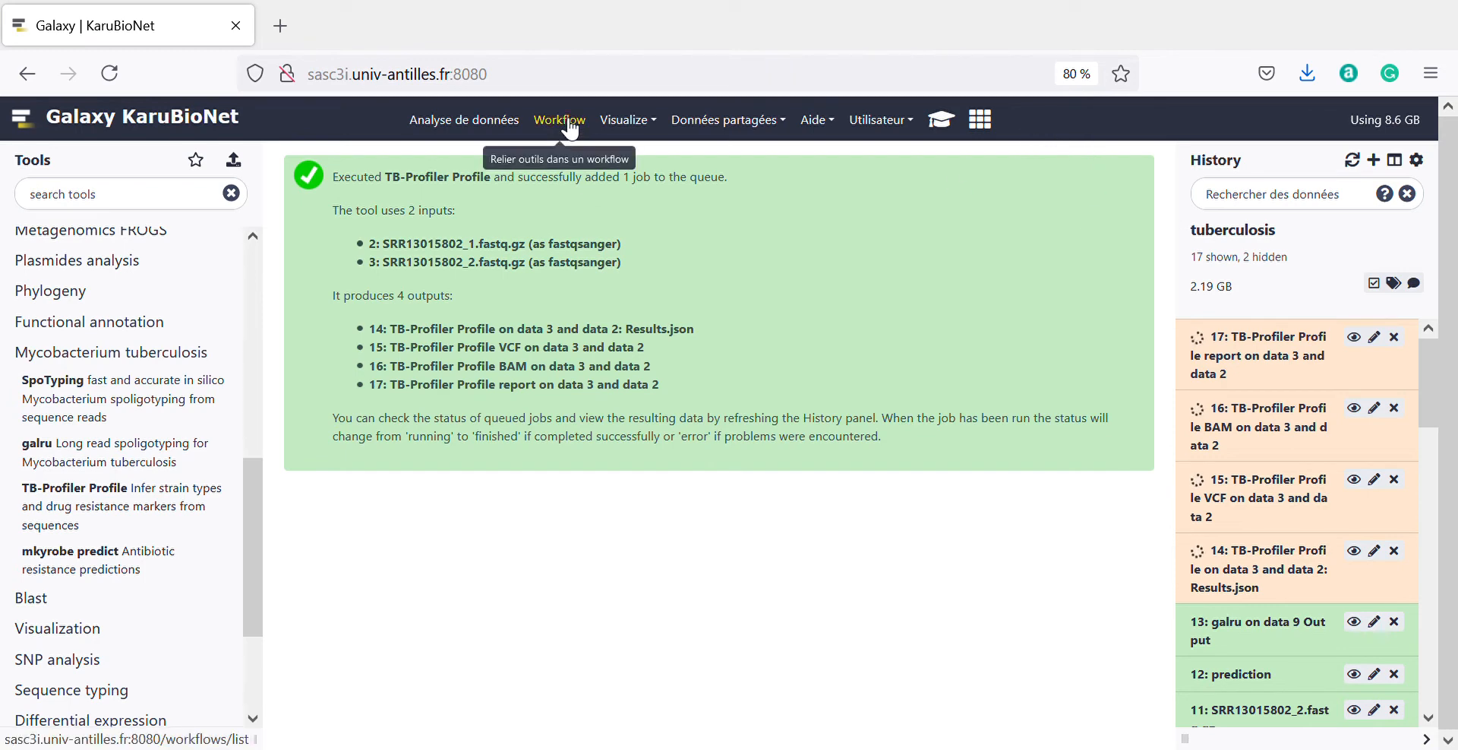
# Switch the current history to phylogeny and return to the data analysis page
pyautogui.click(1395, 161)
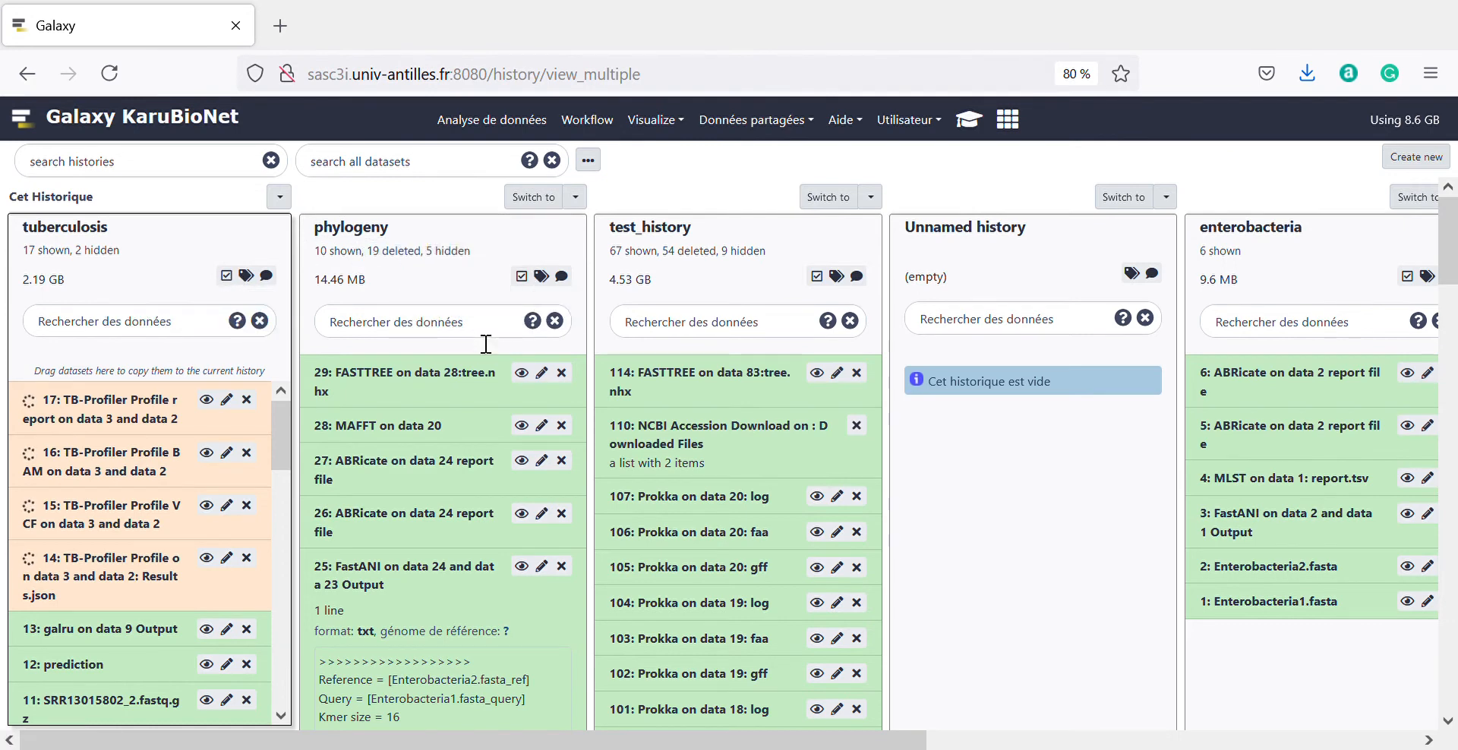
pyautogui.click(542, 199)
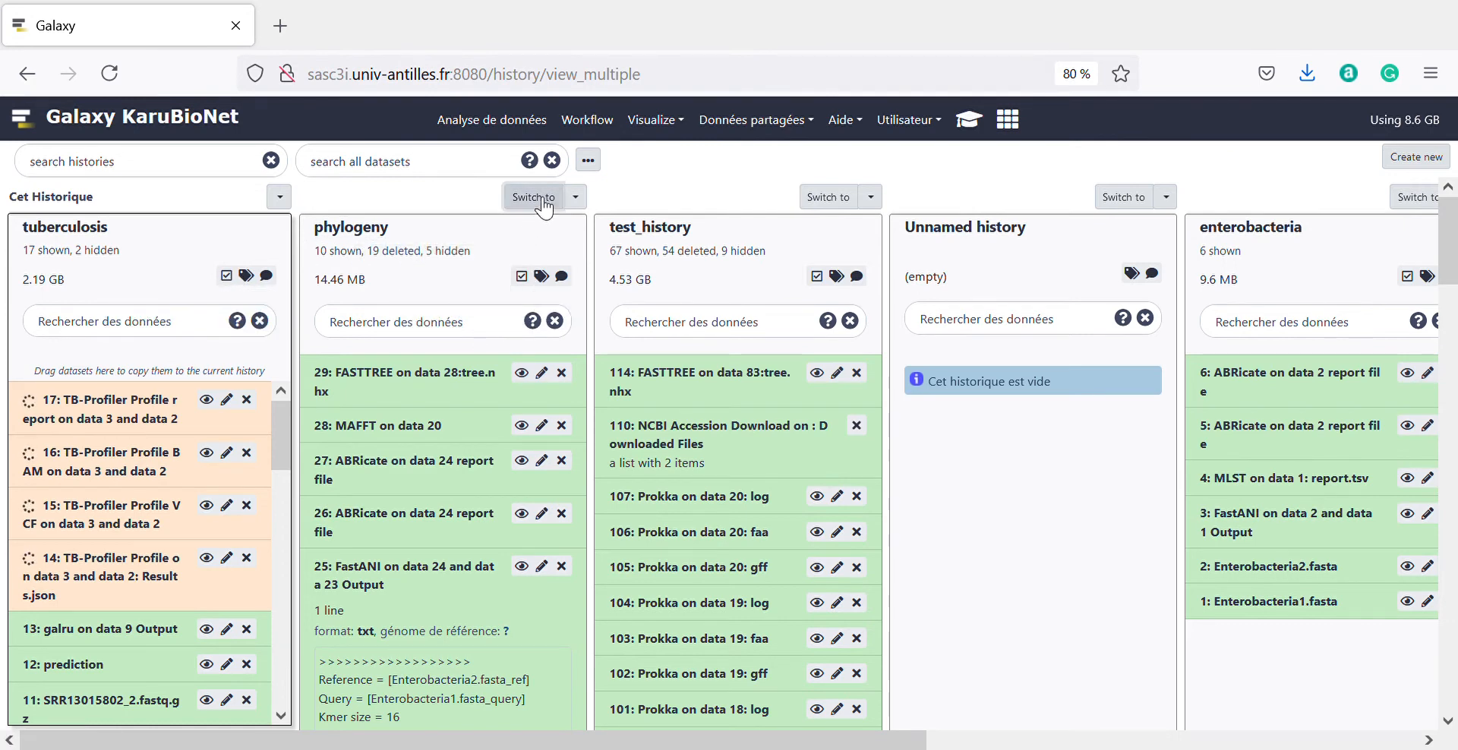
pyautogui.click(498, 131)
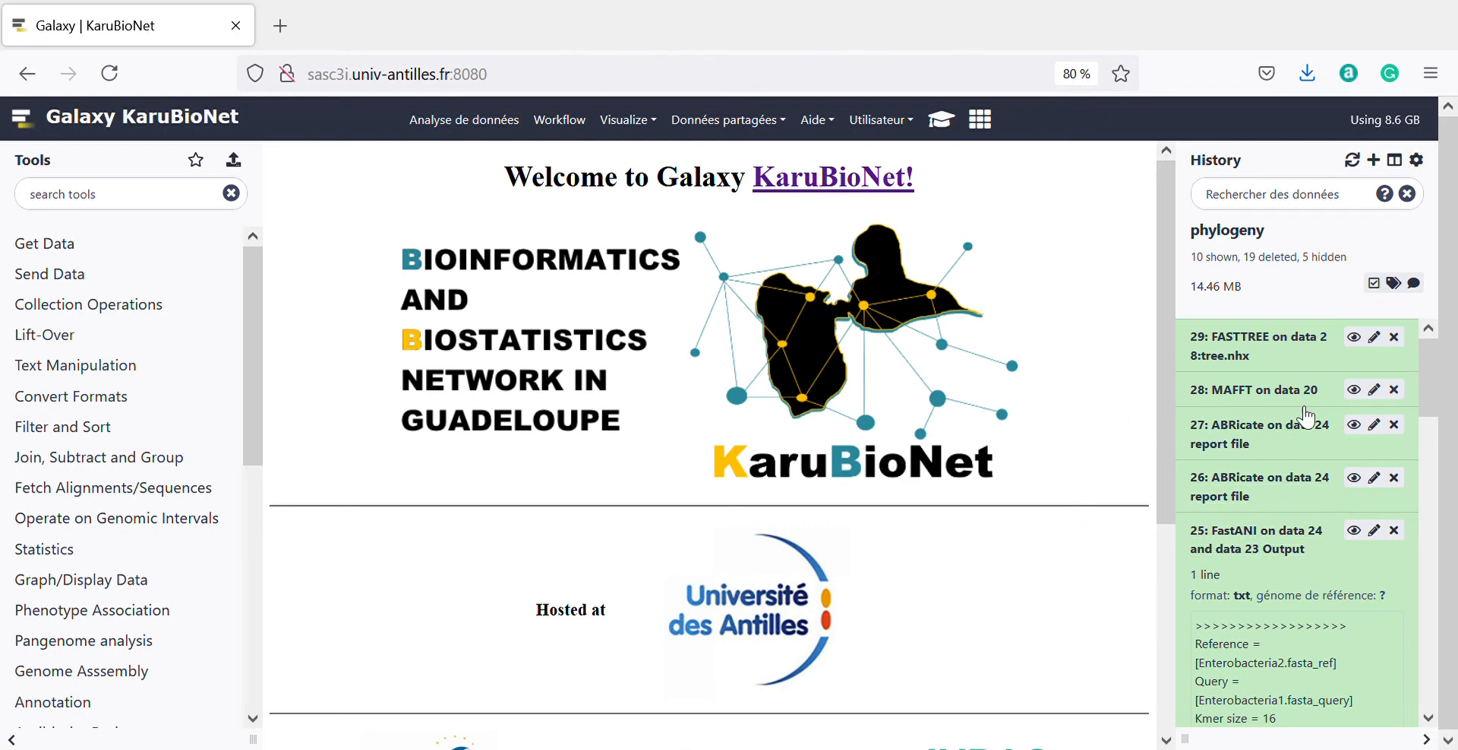
# Look through the available tool categories and the datasets in the phylogeny history
pyautogui.moveTo(252, 363); pyautogui.dragTo(246, 611)
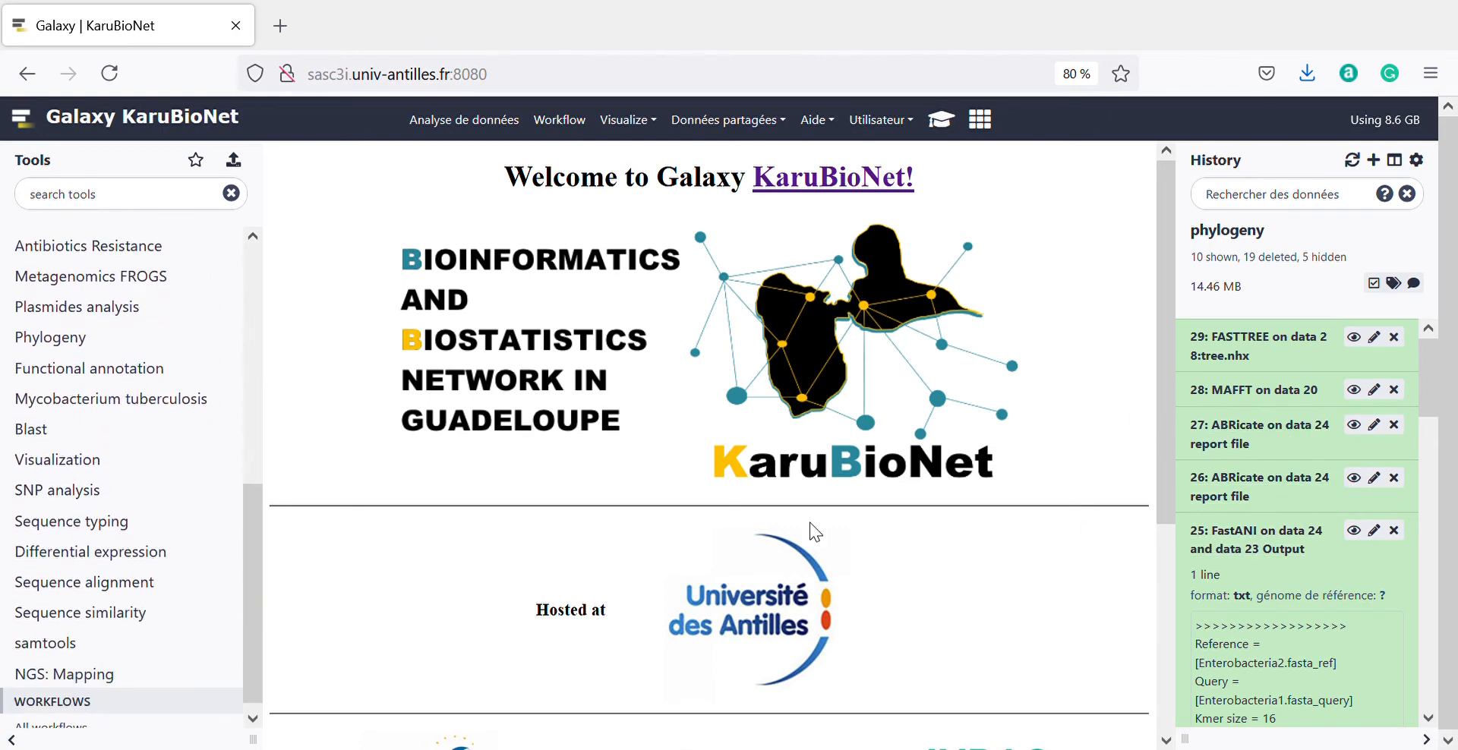
pyautogui.scroll(-5, 1314, 477)
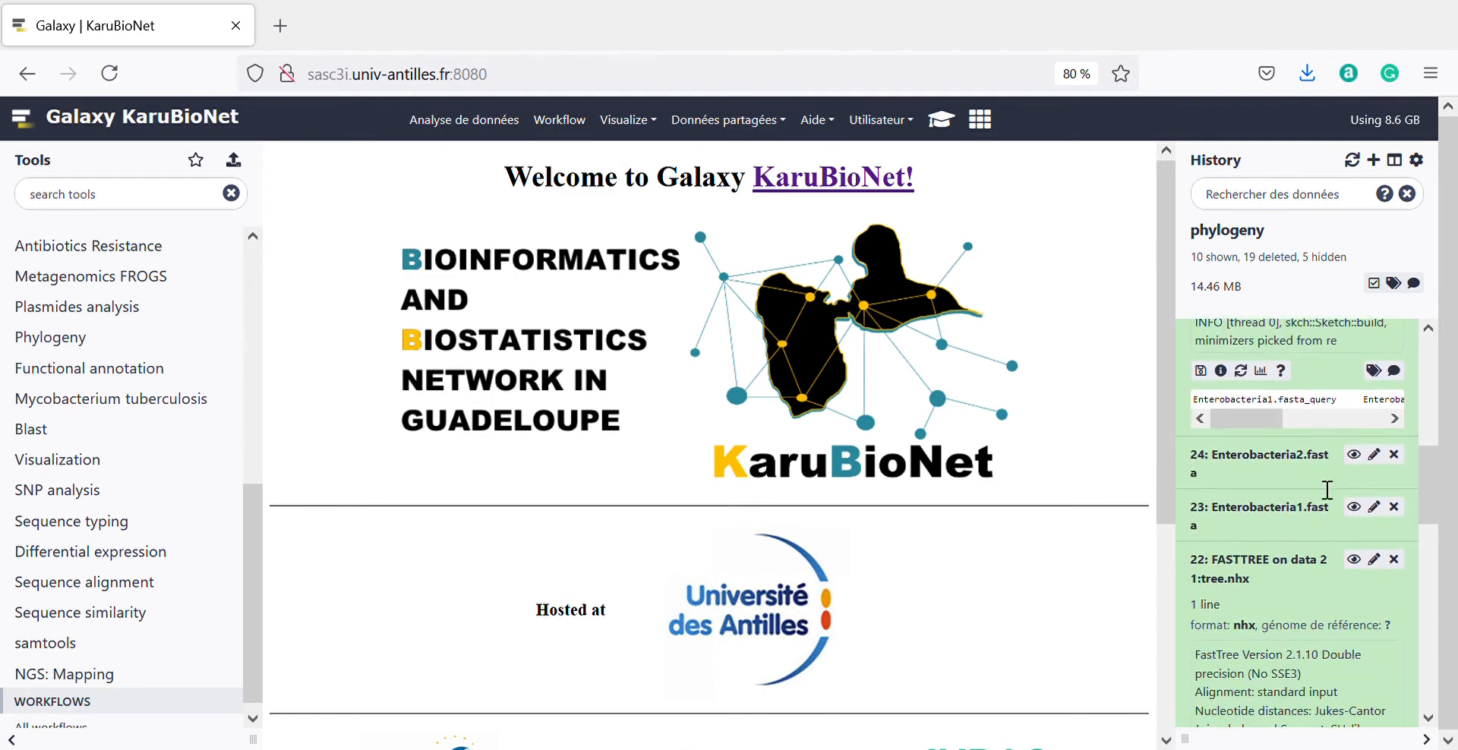
pyautogui.scroll(-3, 1292, 480)
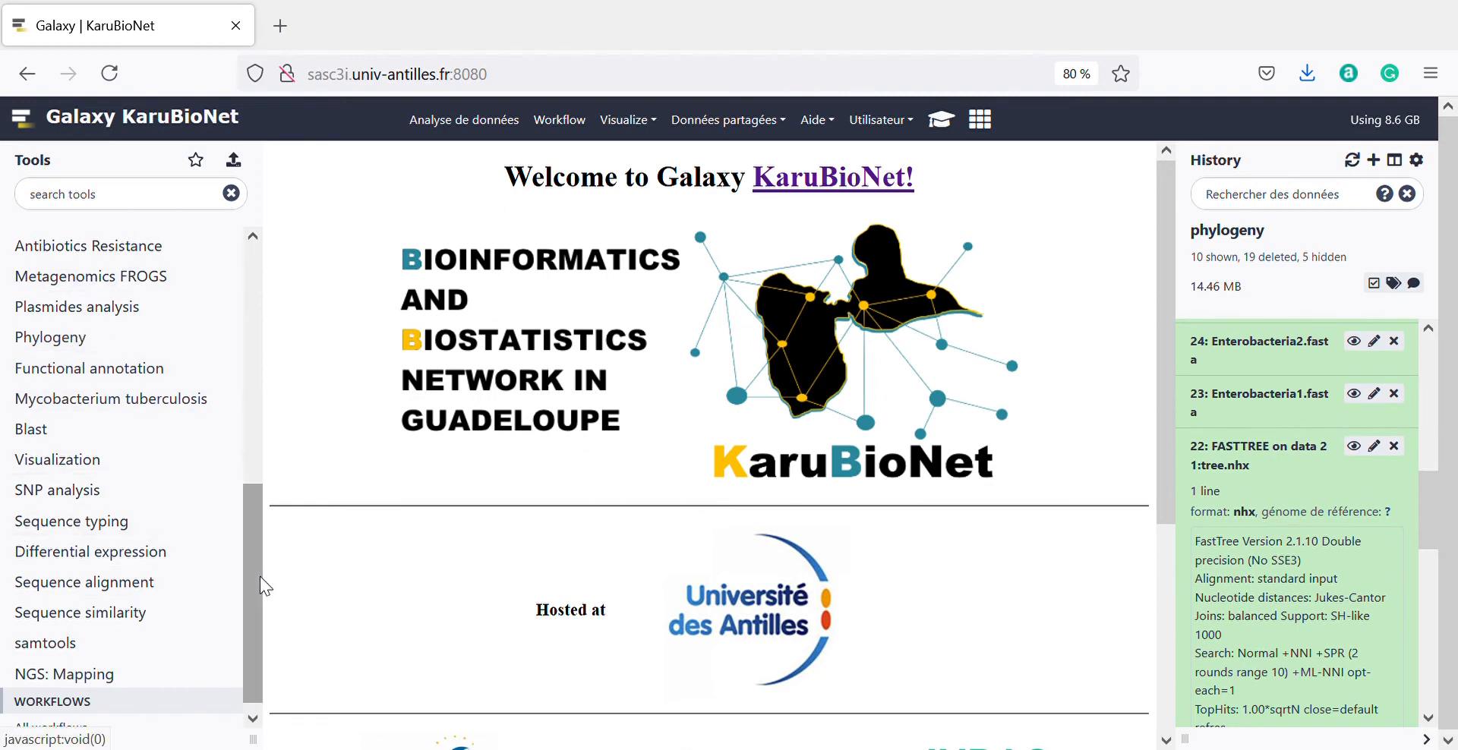
pyautogui.moveTo(252, 579); pyautogui.dragTo(244, 507)
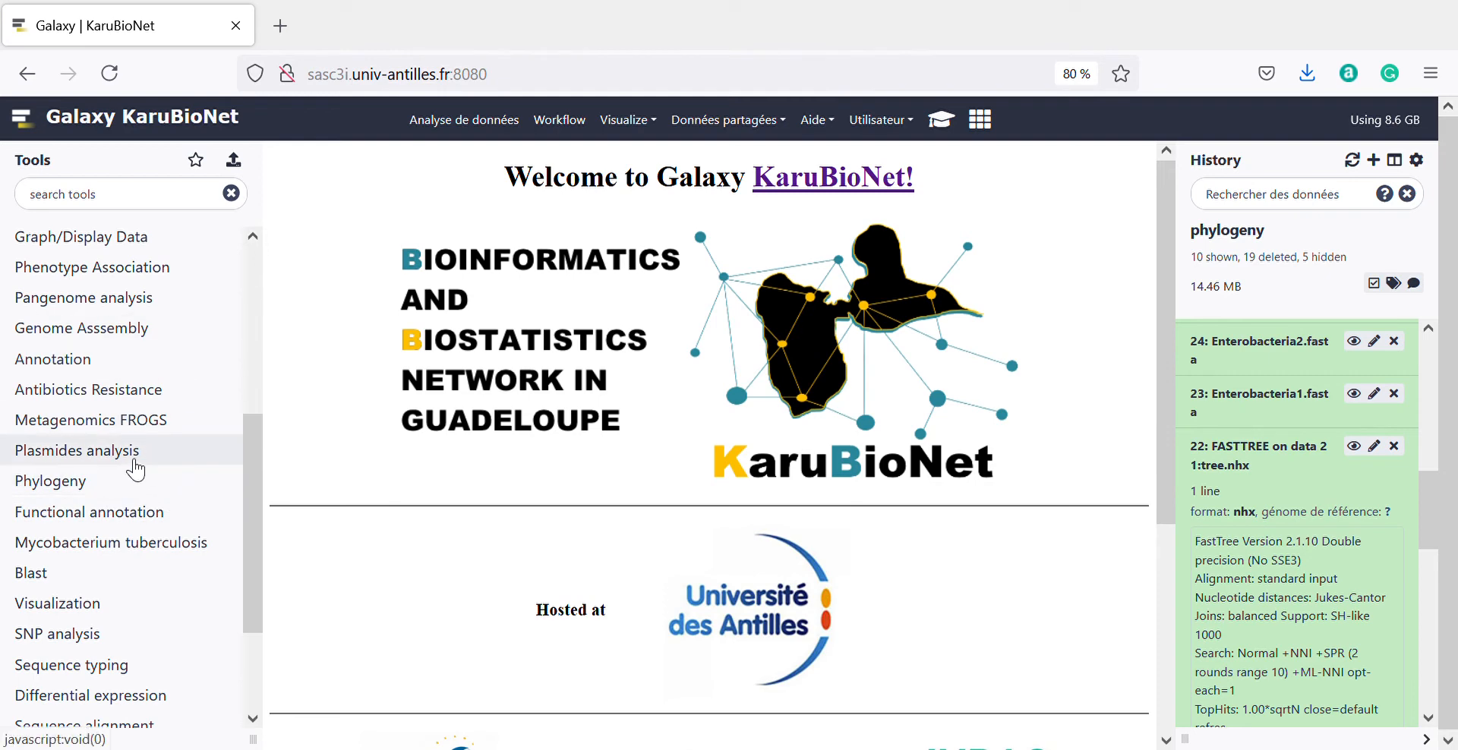
pyautogui.scroll(-3, 121, 486)
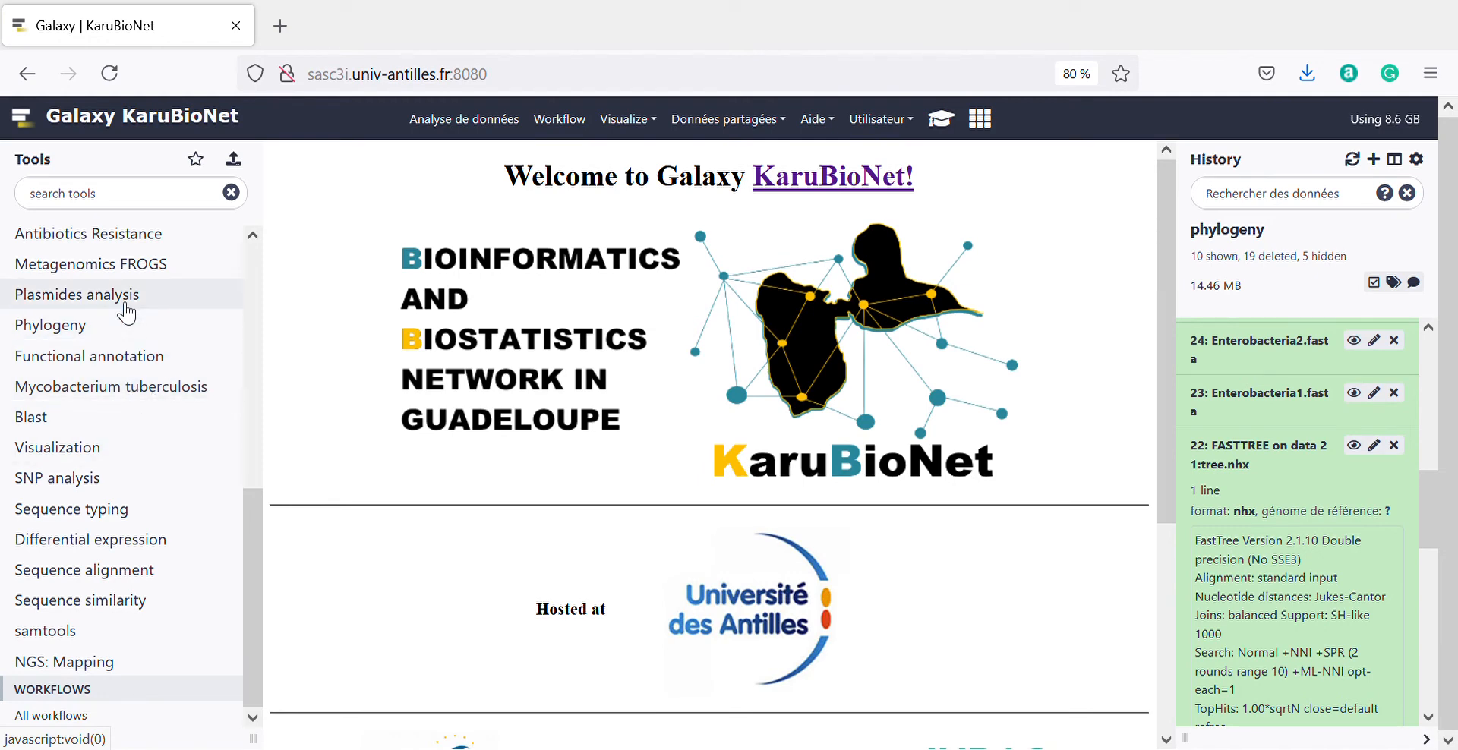
pyautogui.scroll(3, 114, 357)
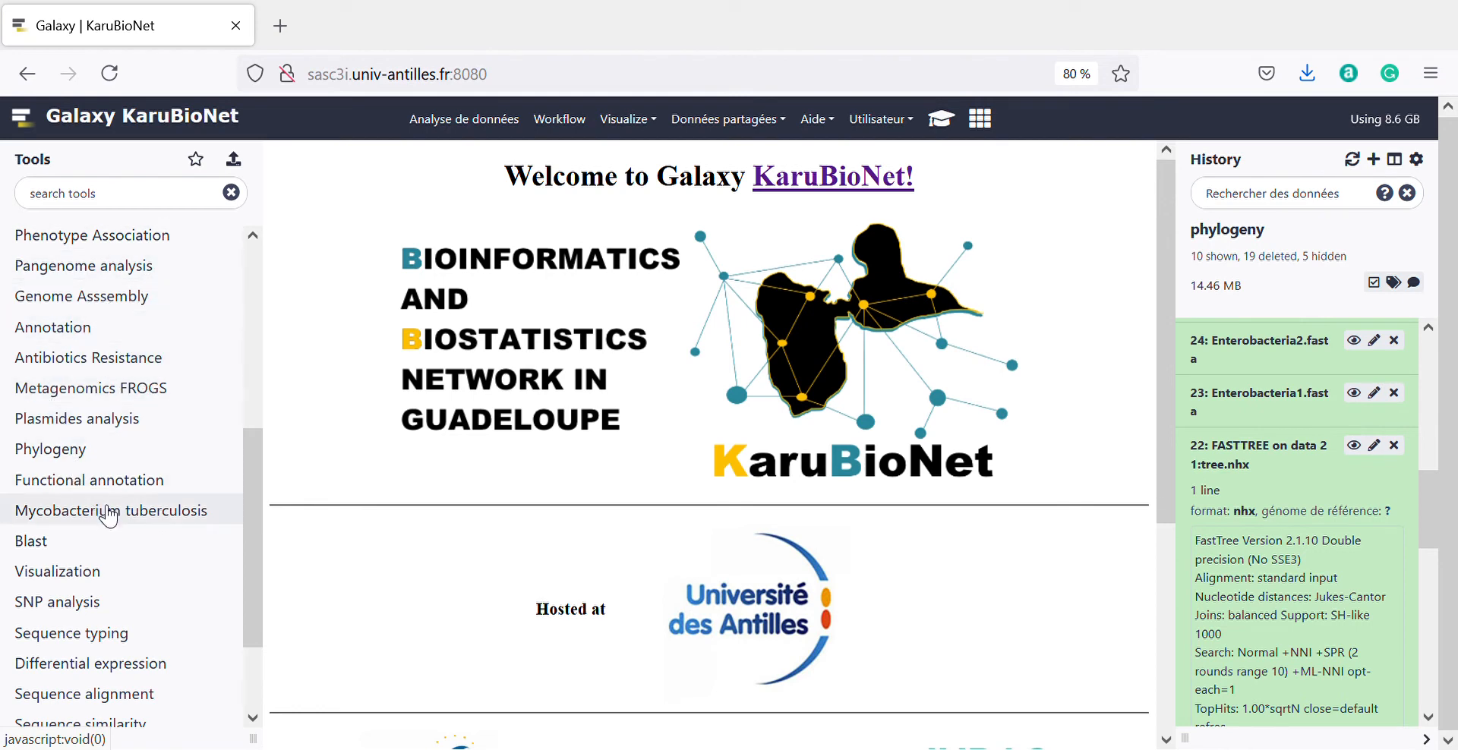
pyautogui.scroll(-3, 108, 516)
pyautogui.scroll(2, 108, 516)
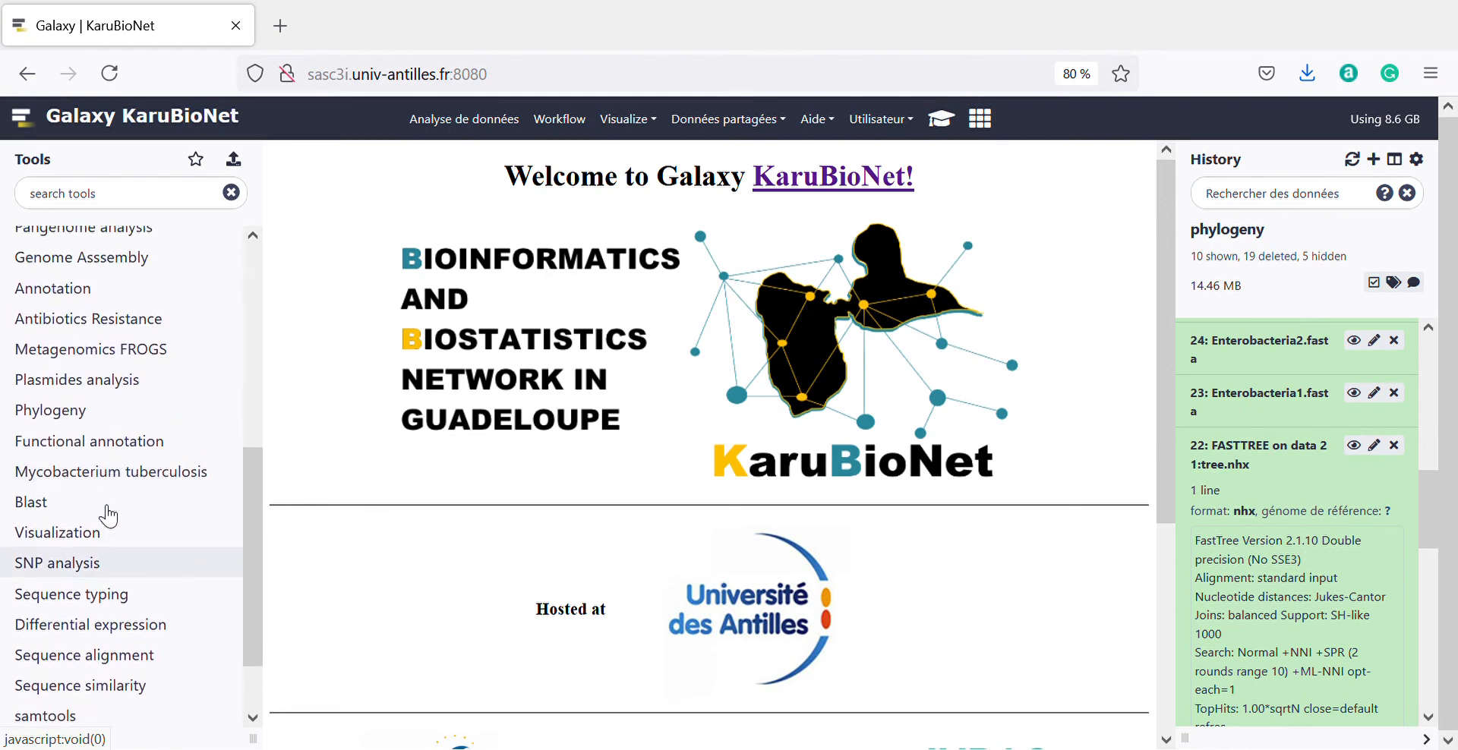
# Open MOB-Recon from the Plasmides analysis tools and choose dataset 23, Enterobacteria1.fasta, as its input
pyautogui.click(93, 389)
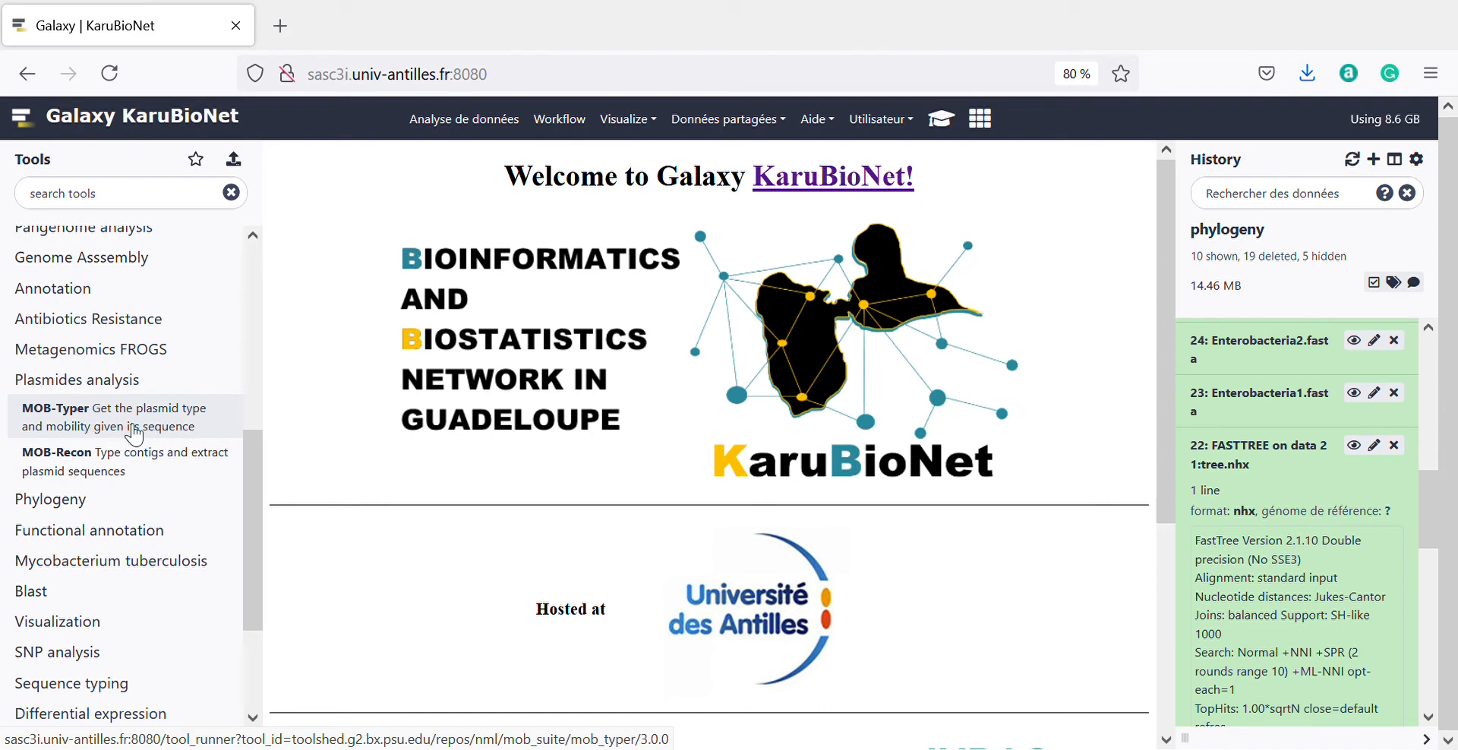
pyautogui.click(143, 476)
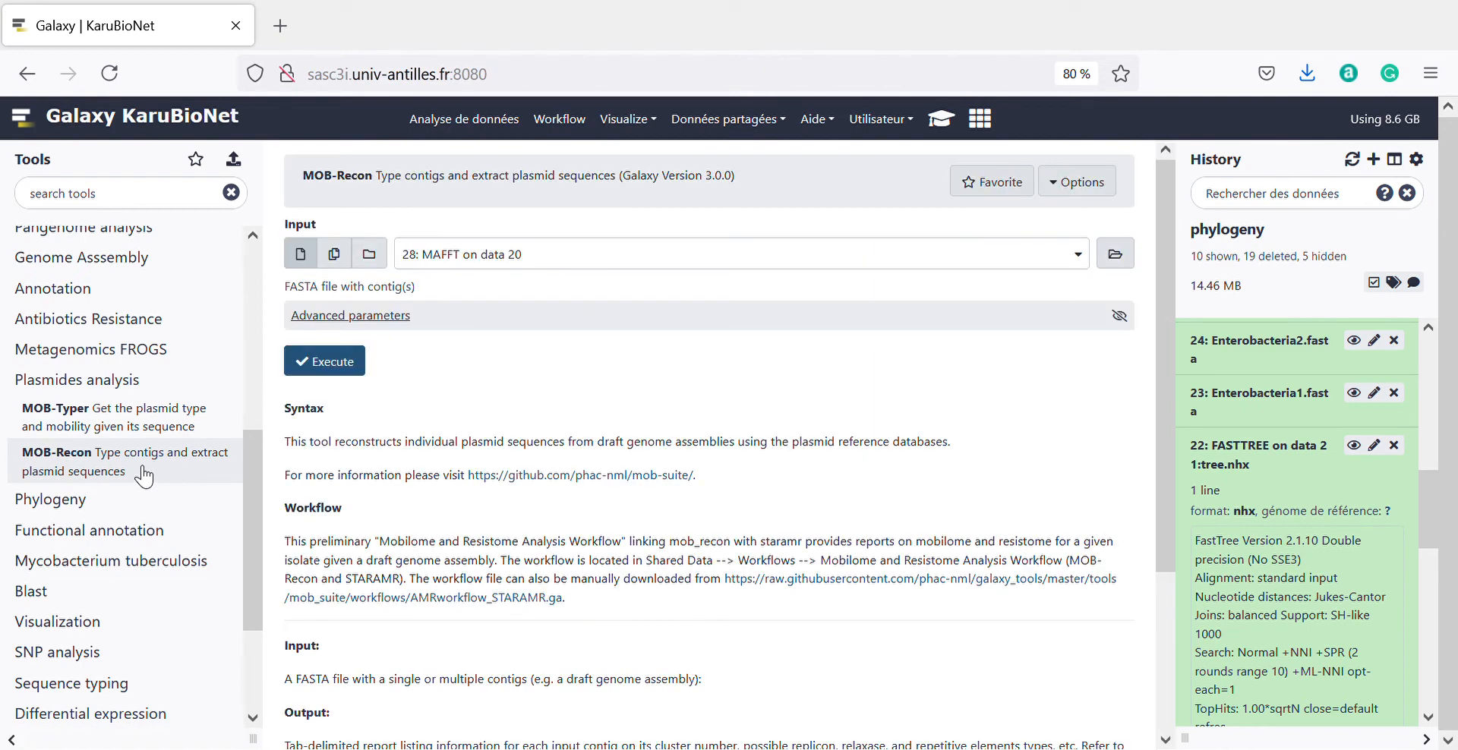
pyautogui.click(556, 270)
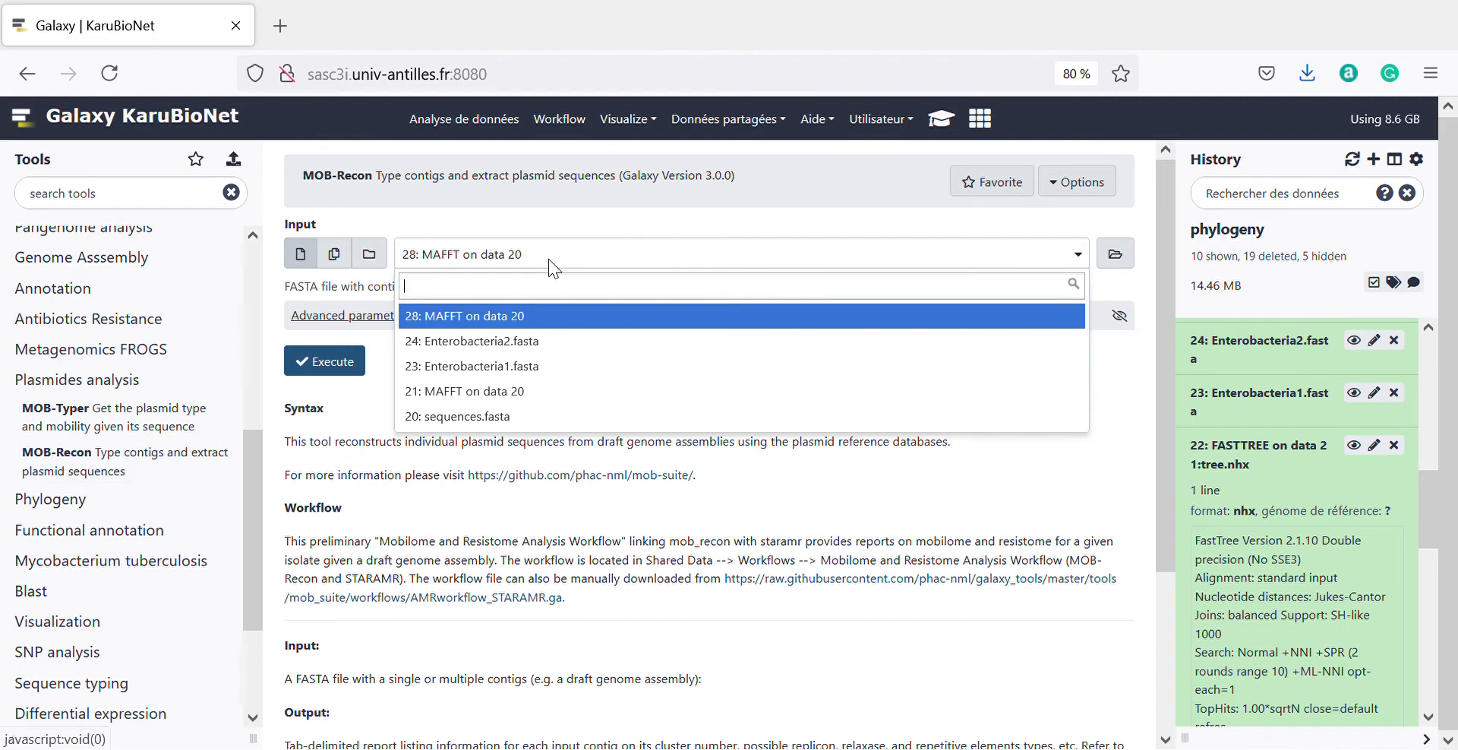
pyautogui.click(486, 366)
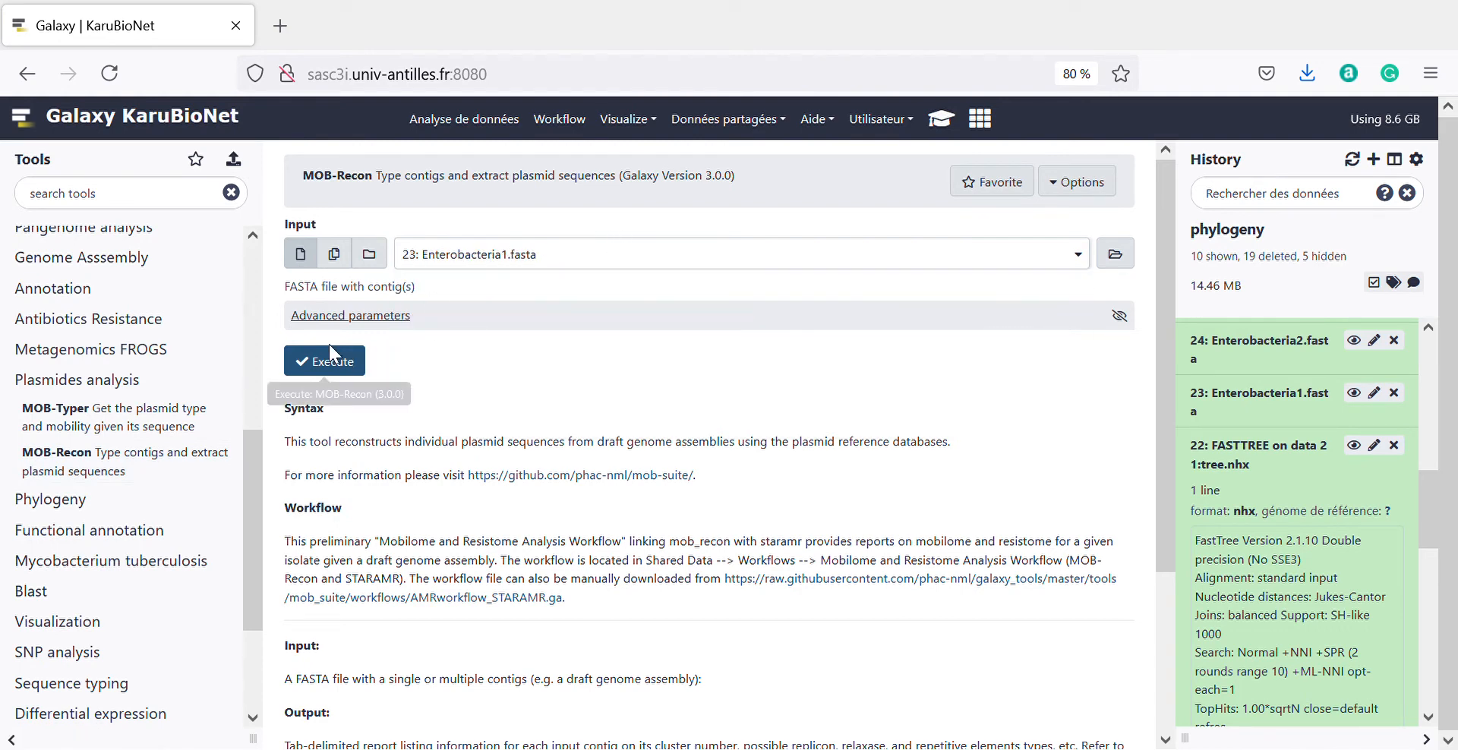
# Review MOB-Recon's advanced parameters and help text, and execute it with the default settings
pyautogui.click(354, 318)
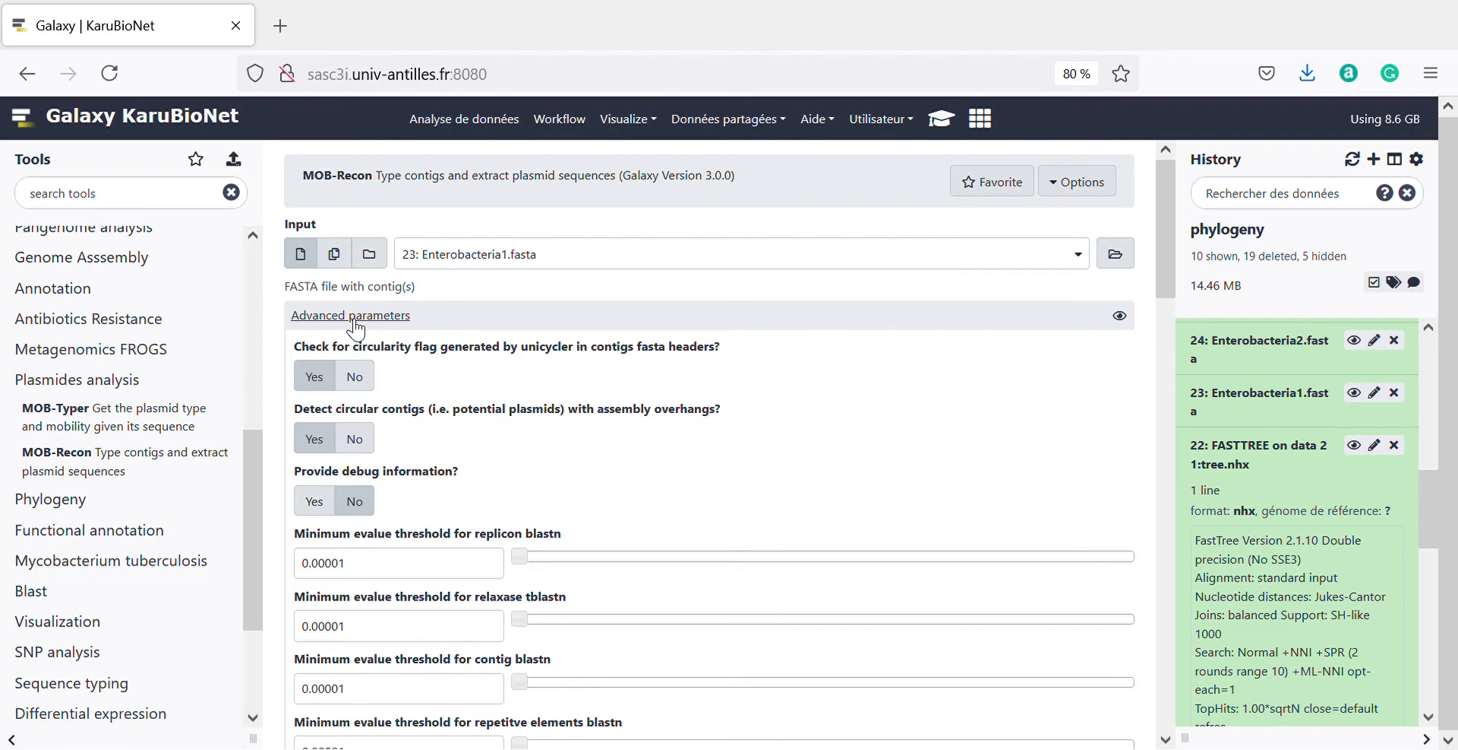
pyautogui.click(354, 321)
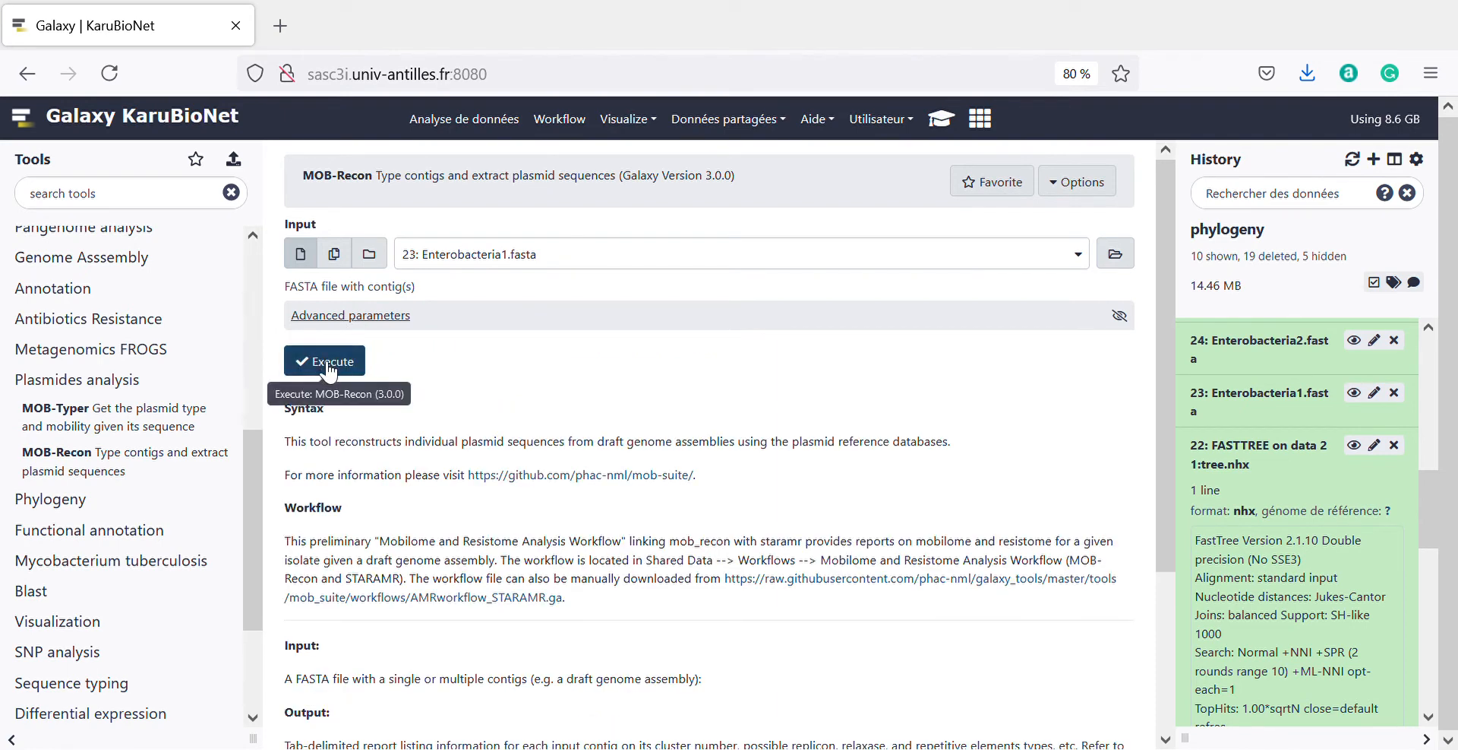
pyautogui.scroll(-3, 461, 522)
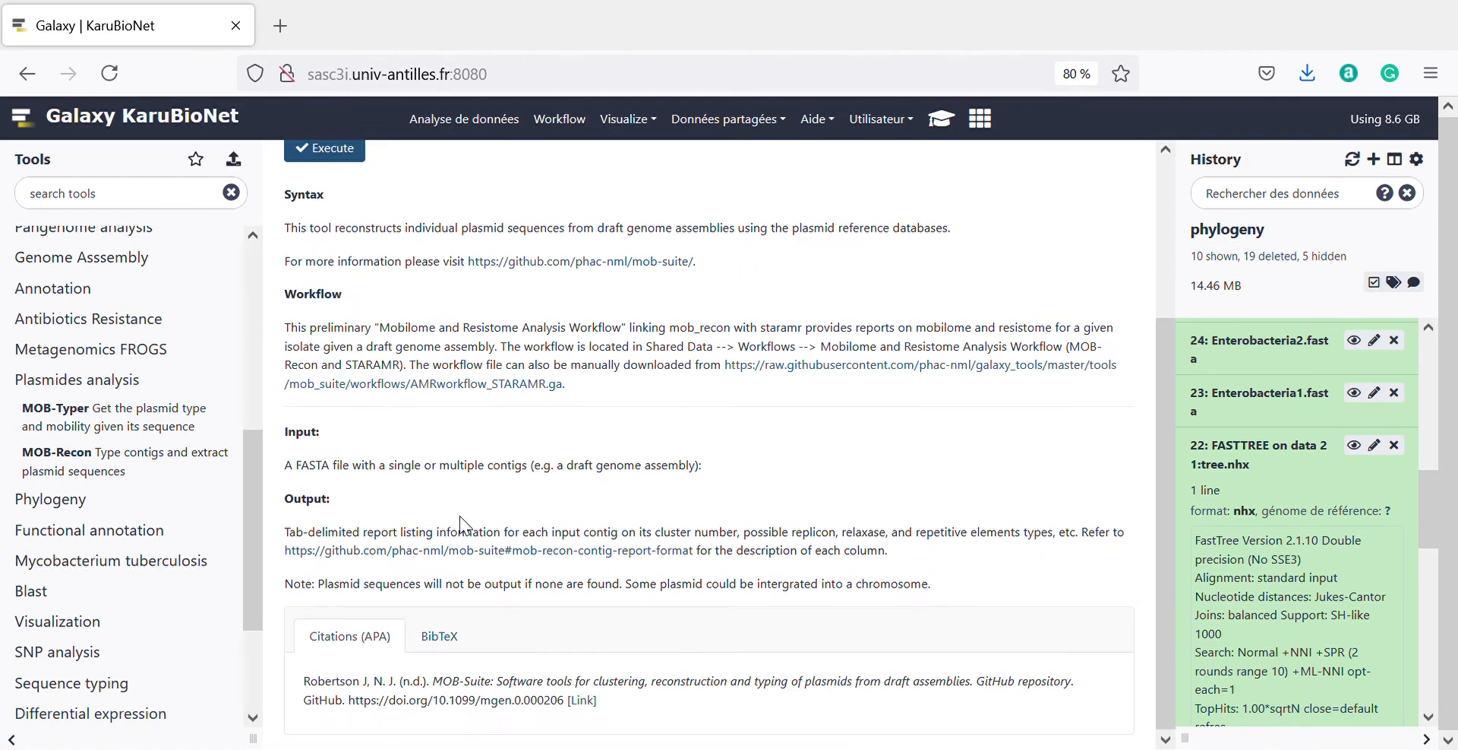
pyautogui.scroll(2, 460, 522)
pyautogui.scroll(-2, 466, 530)
pyautogui.scroll(2, 393, 430)
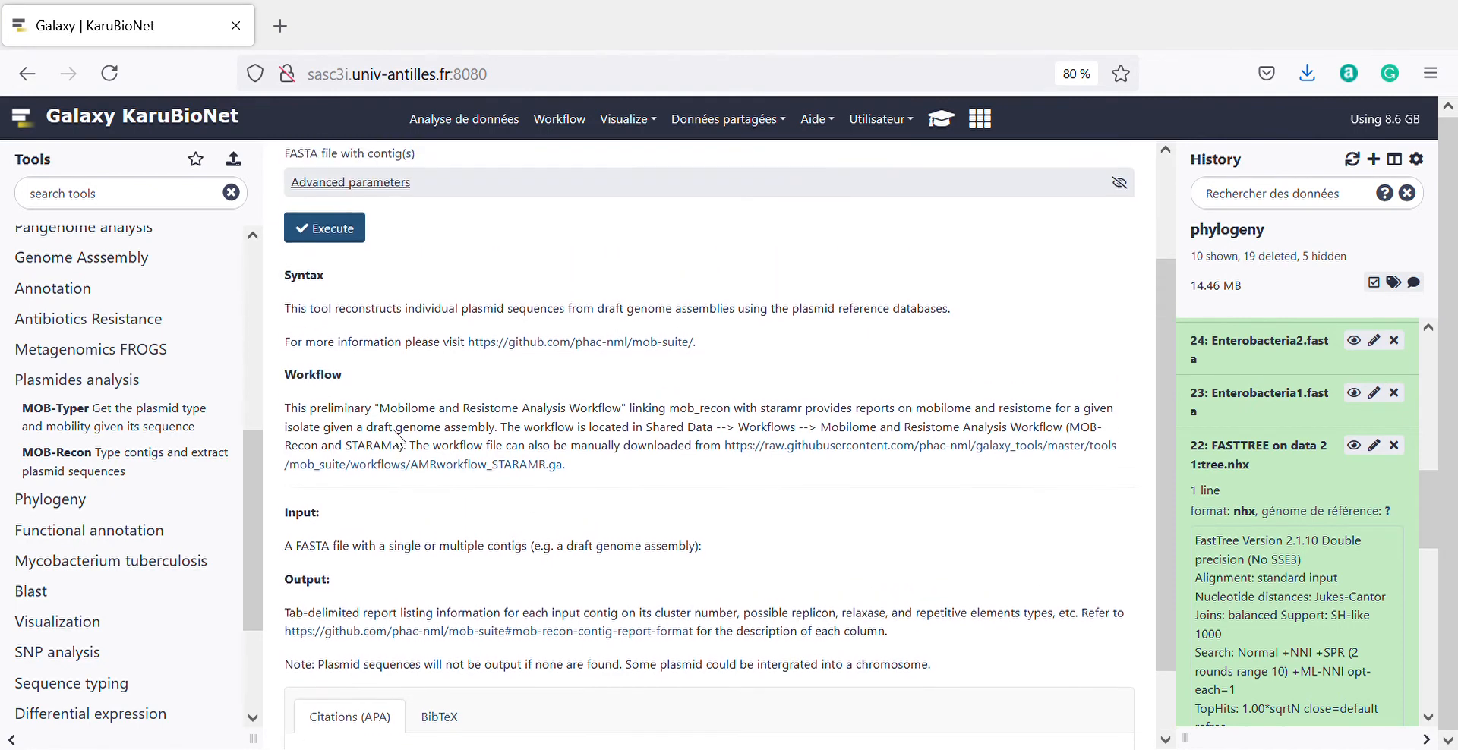
pyautogui.click(331, 303)
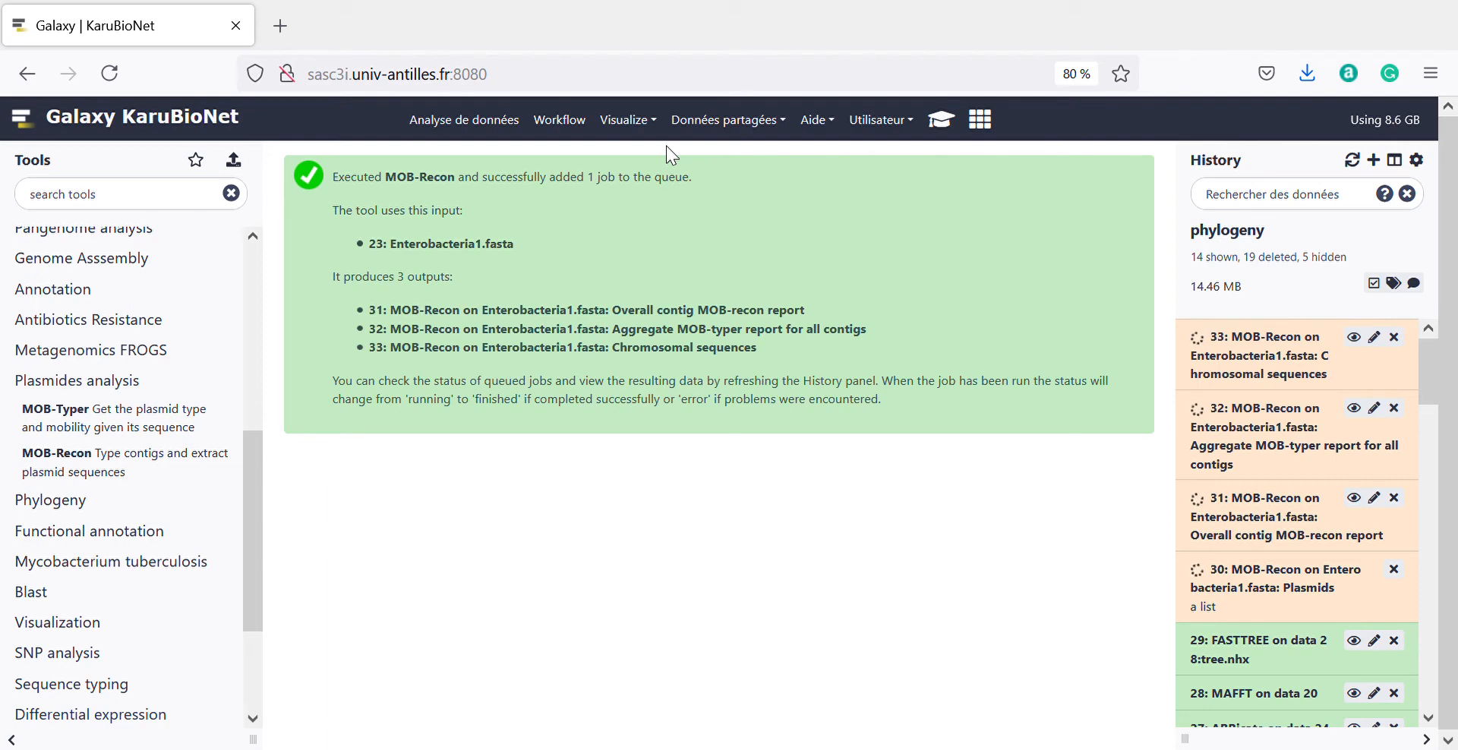
# Look through the available tool categories and expand the Blast category
pyautogui.scroll(-3, 95, 478)
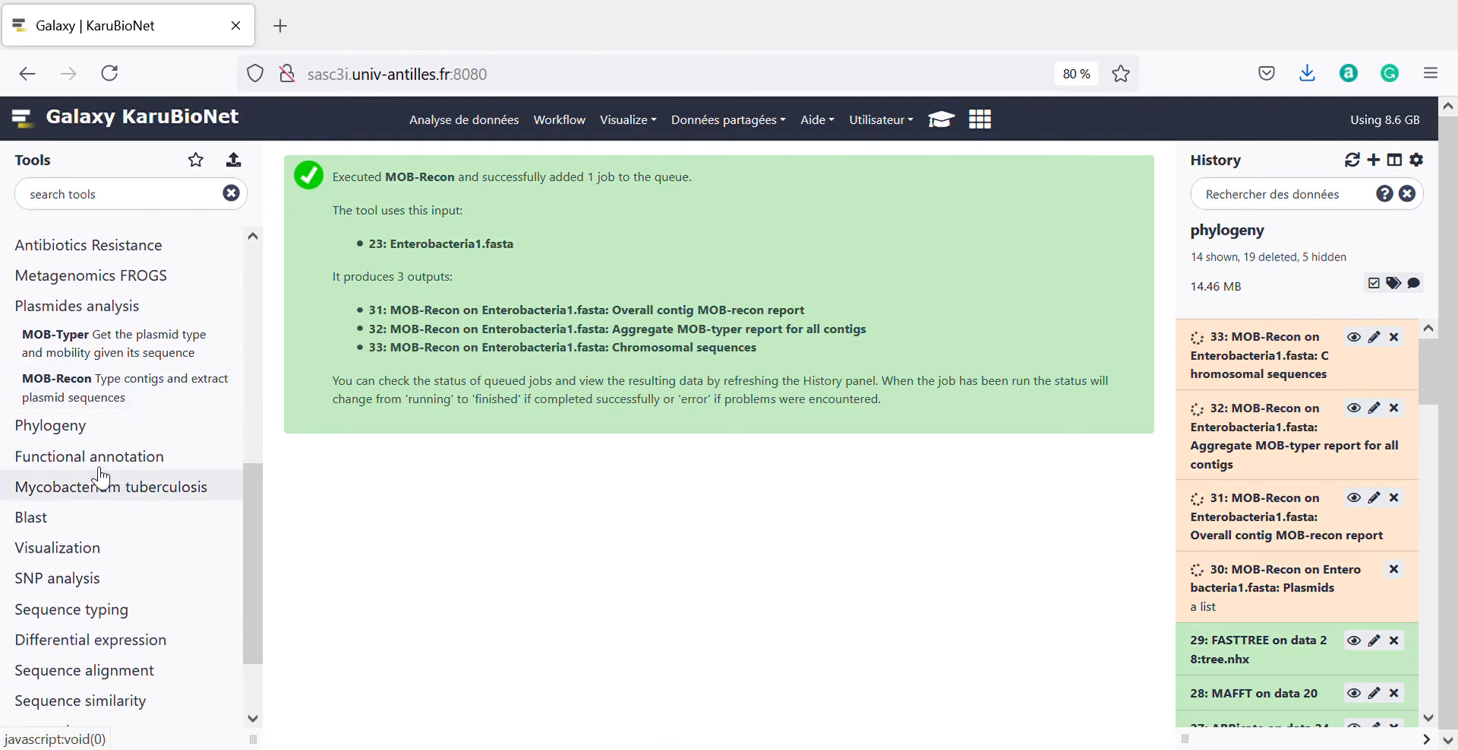
pyautogui.scroll(5, 138, 413)
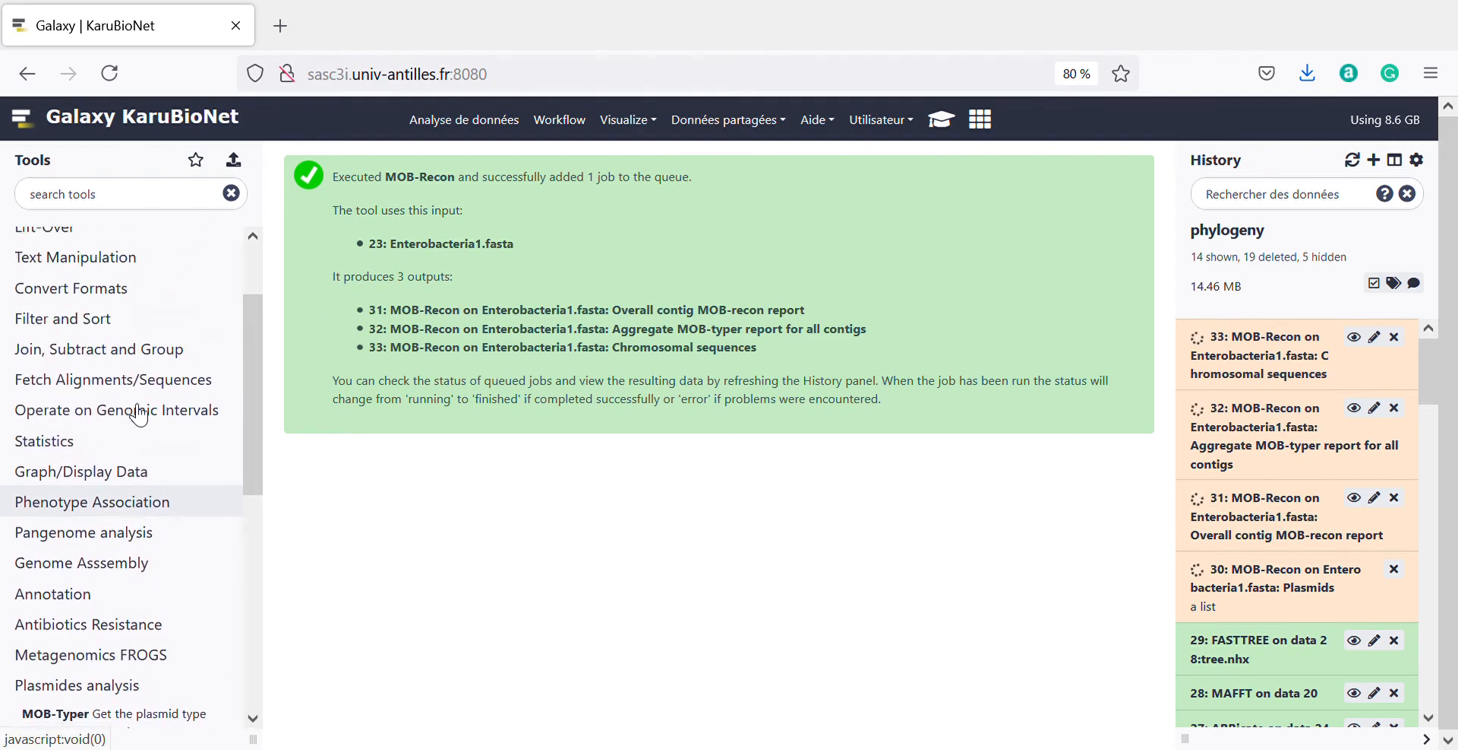
pyautogui.scroll(2, 137, 414)
pyautogui.scroll(-3, 144, 534)
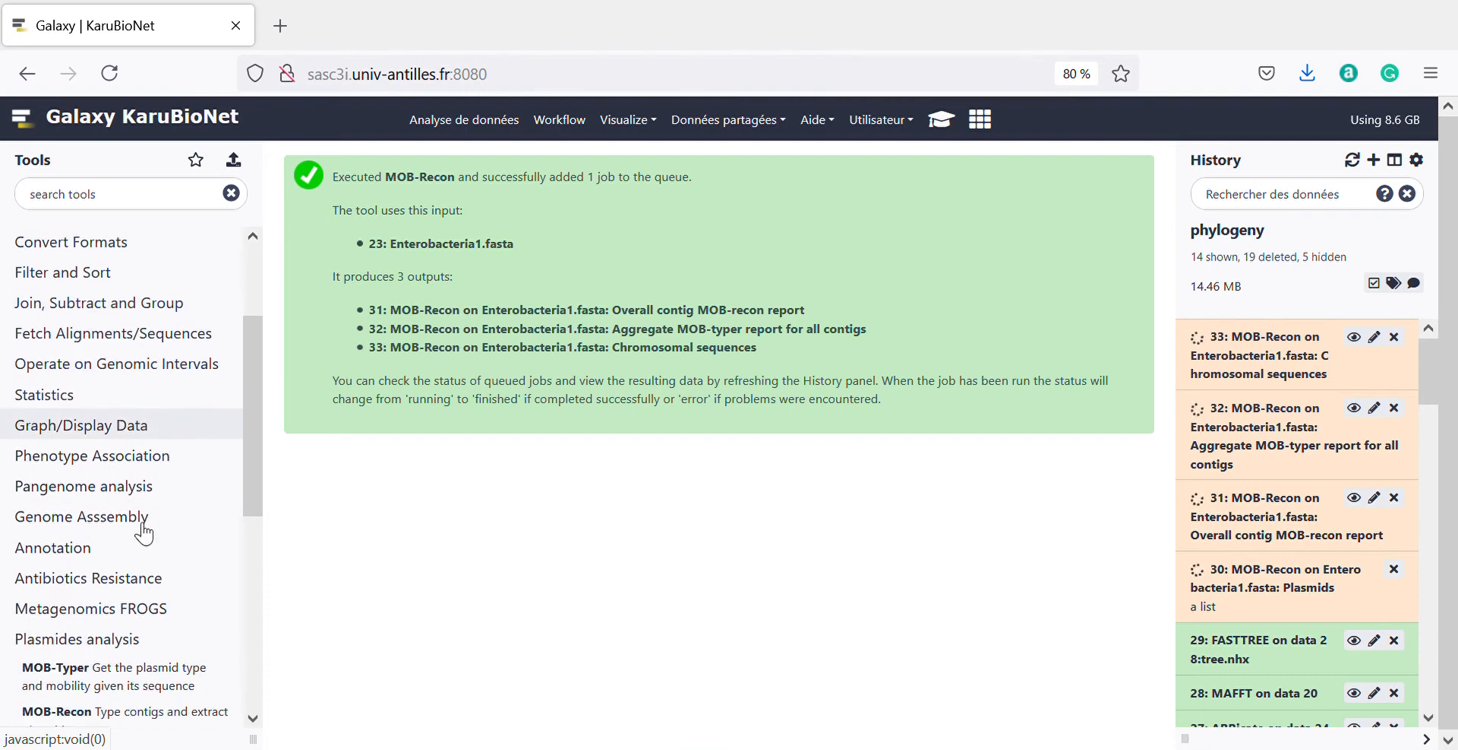
pyautogui.scroll(-3, 144, 534)
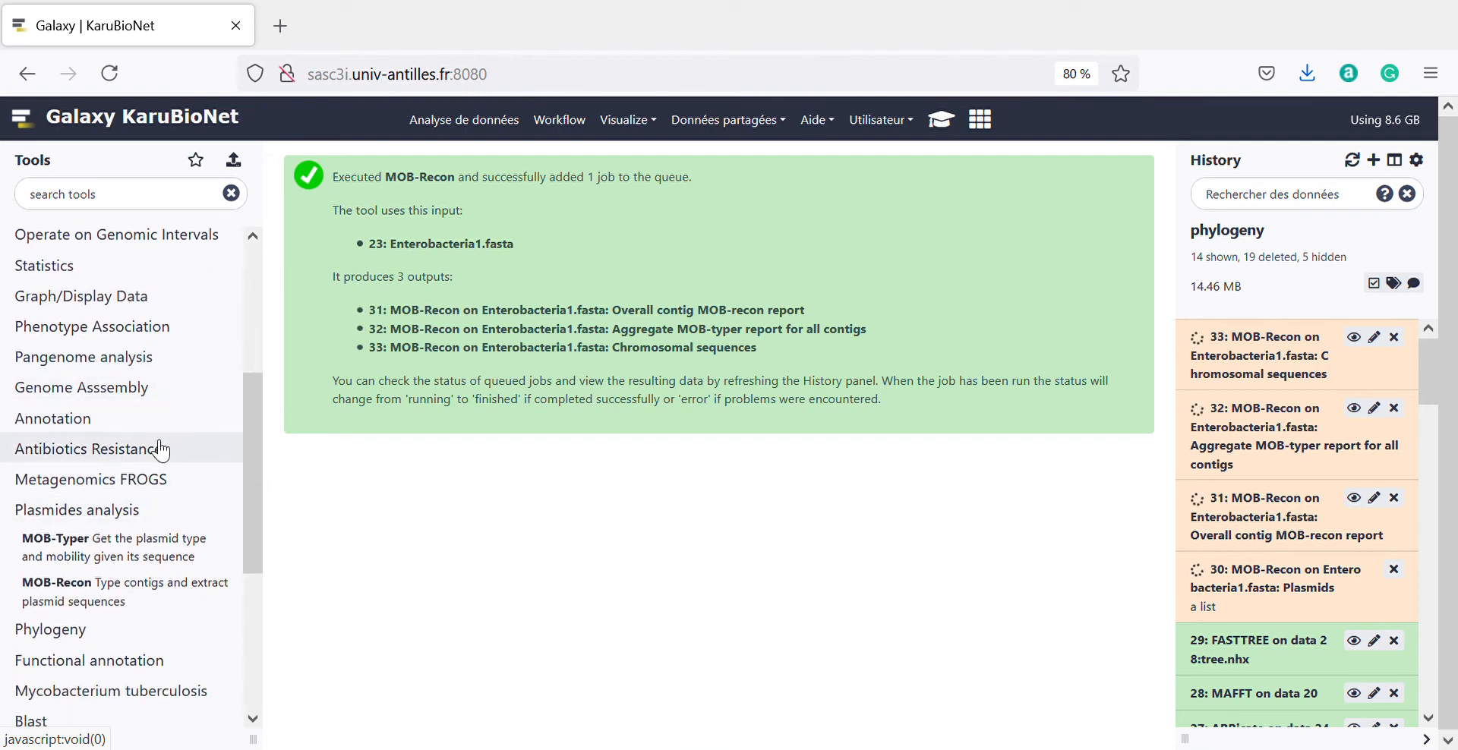
pyautogui.scroll(-7, 157, 514)
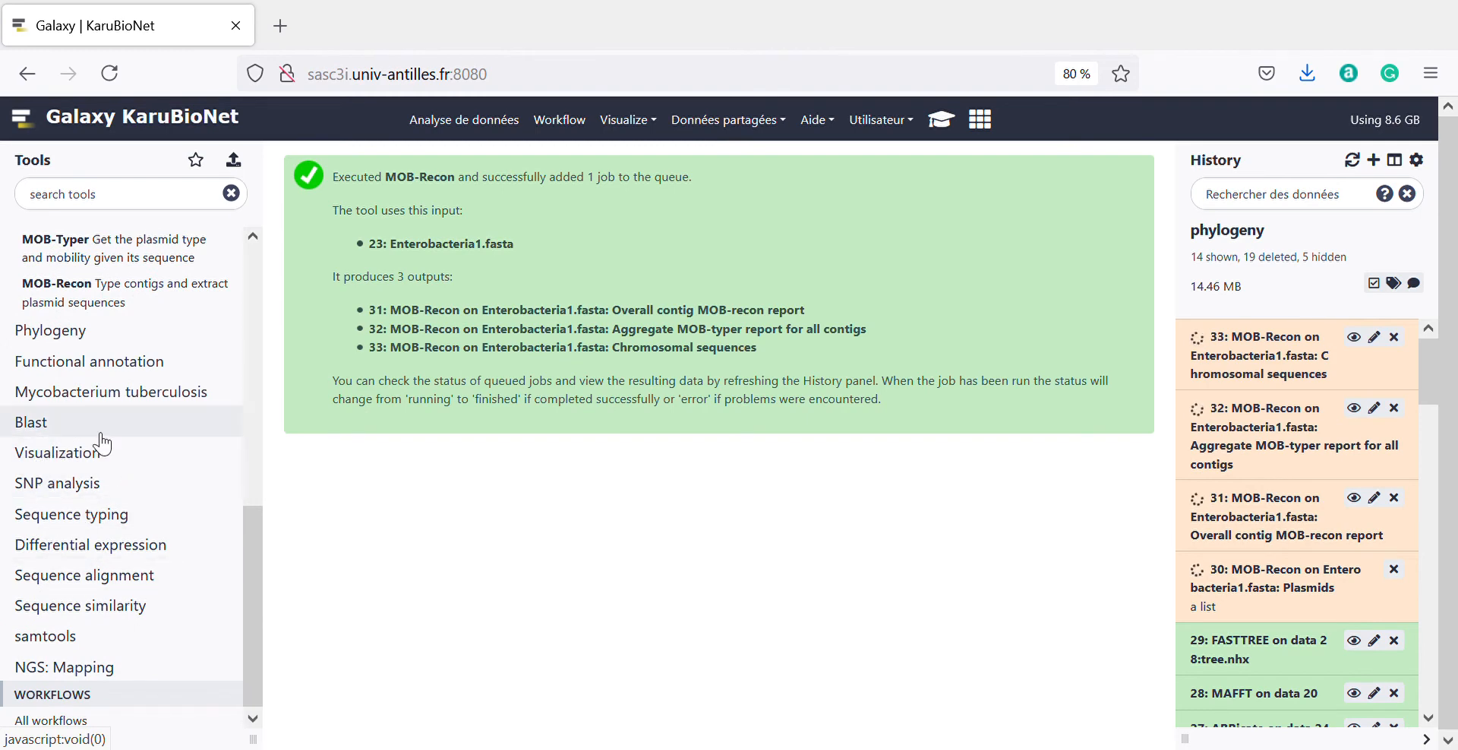
pyautogui.click(65, 423)
pyautogui.scroll(-1, 96, 536)
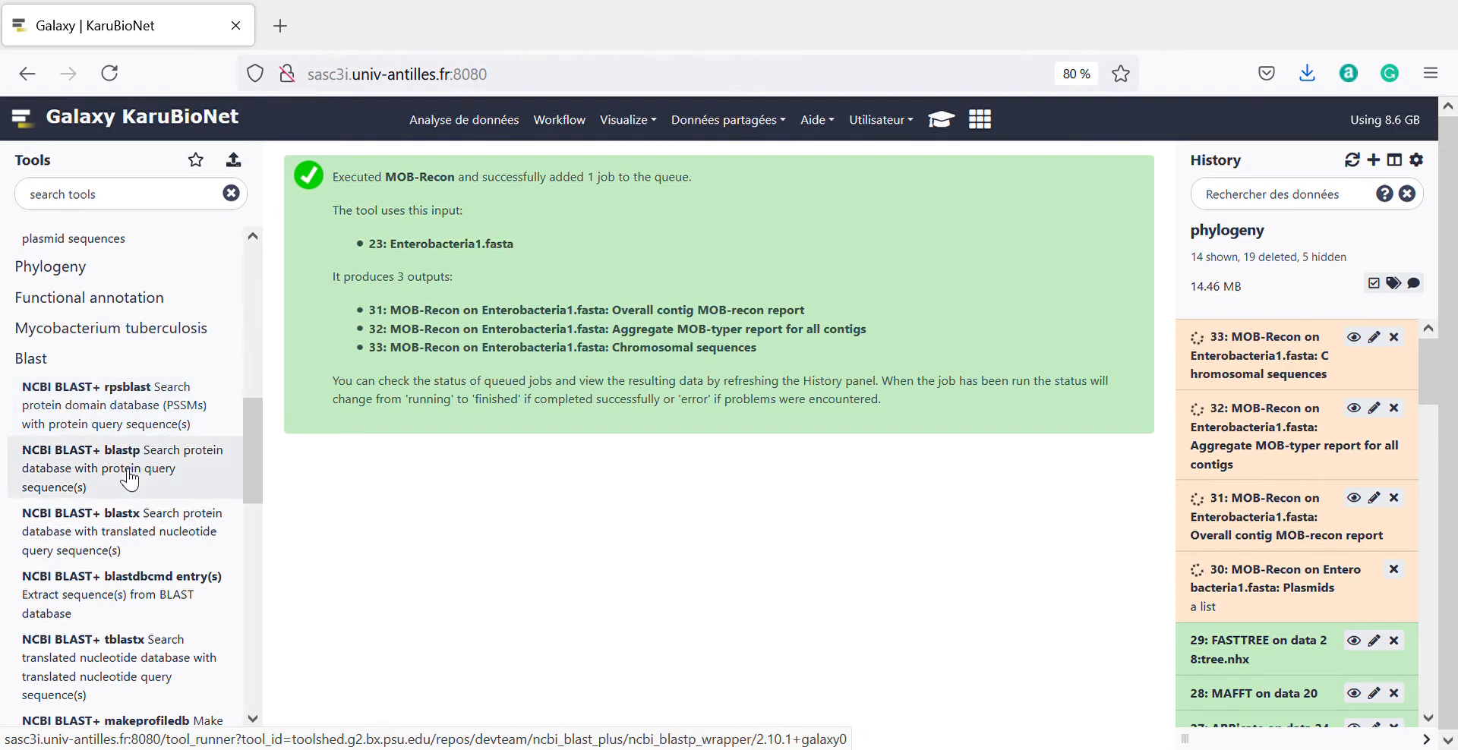
# Review the NCBI BLAST+ tools offered in the Blast category, from rpsblast to segmasker
pyautogui.scroll(-1, 131, 478)
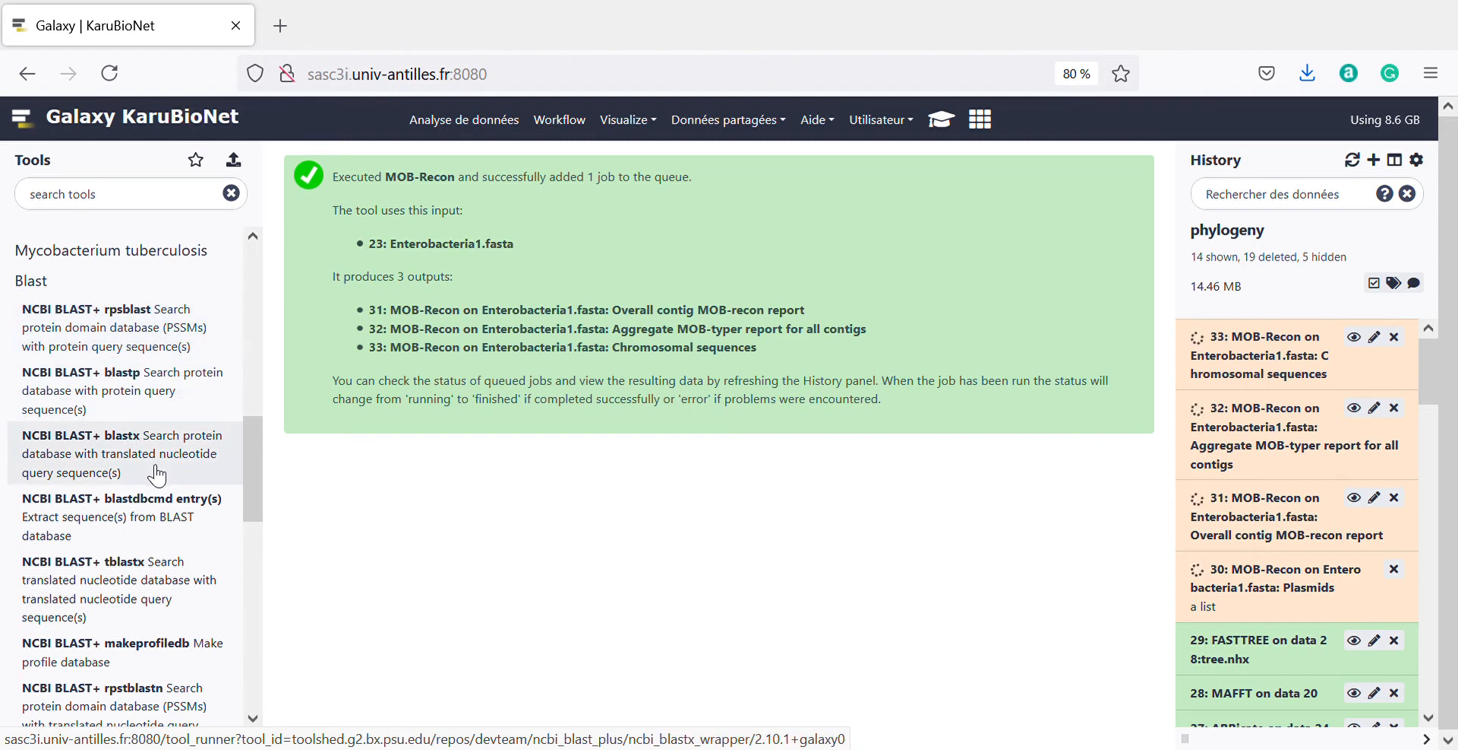
pyautogui.scroll(-3, 144, 559)
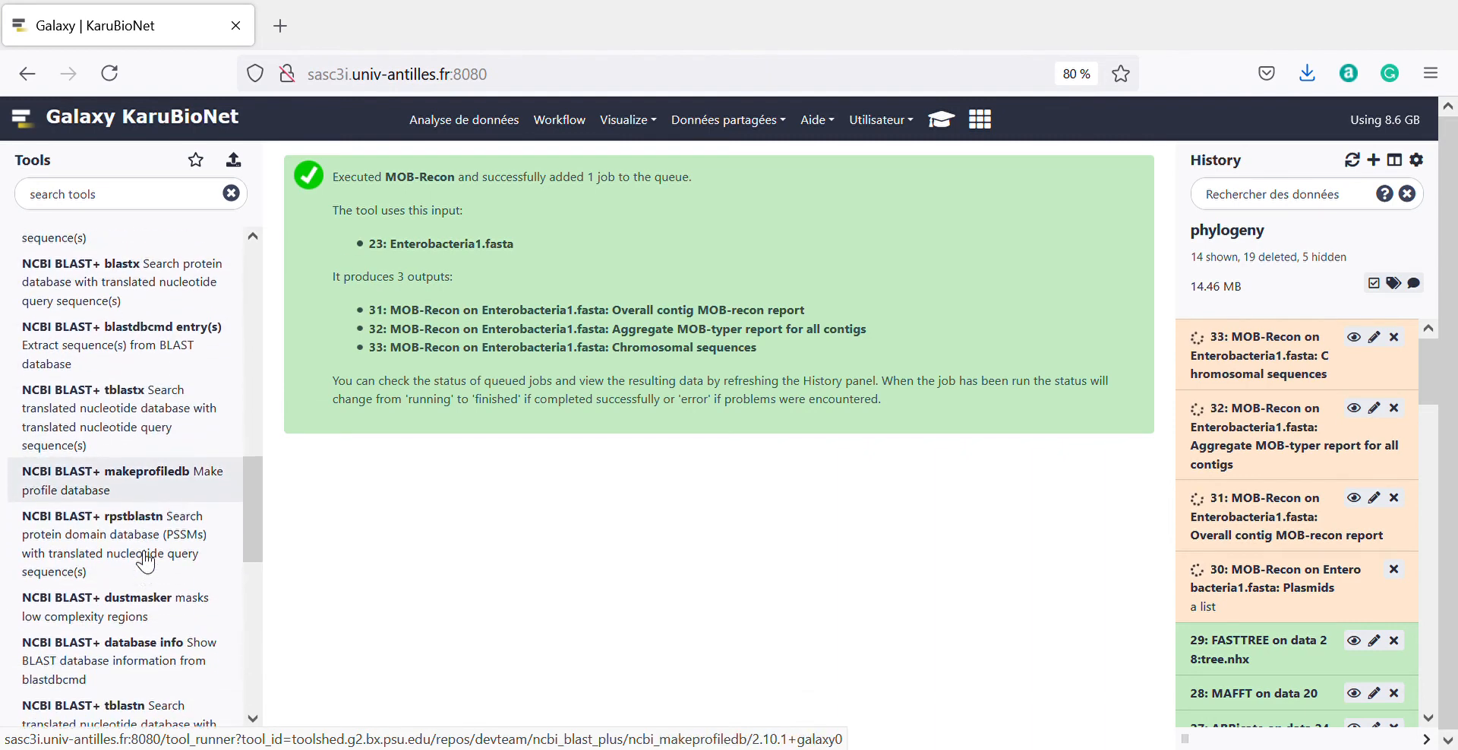
pyautogui.scroll(-1, 146, 562)
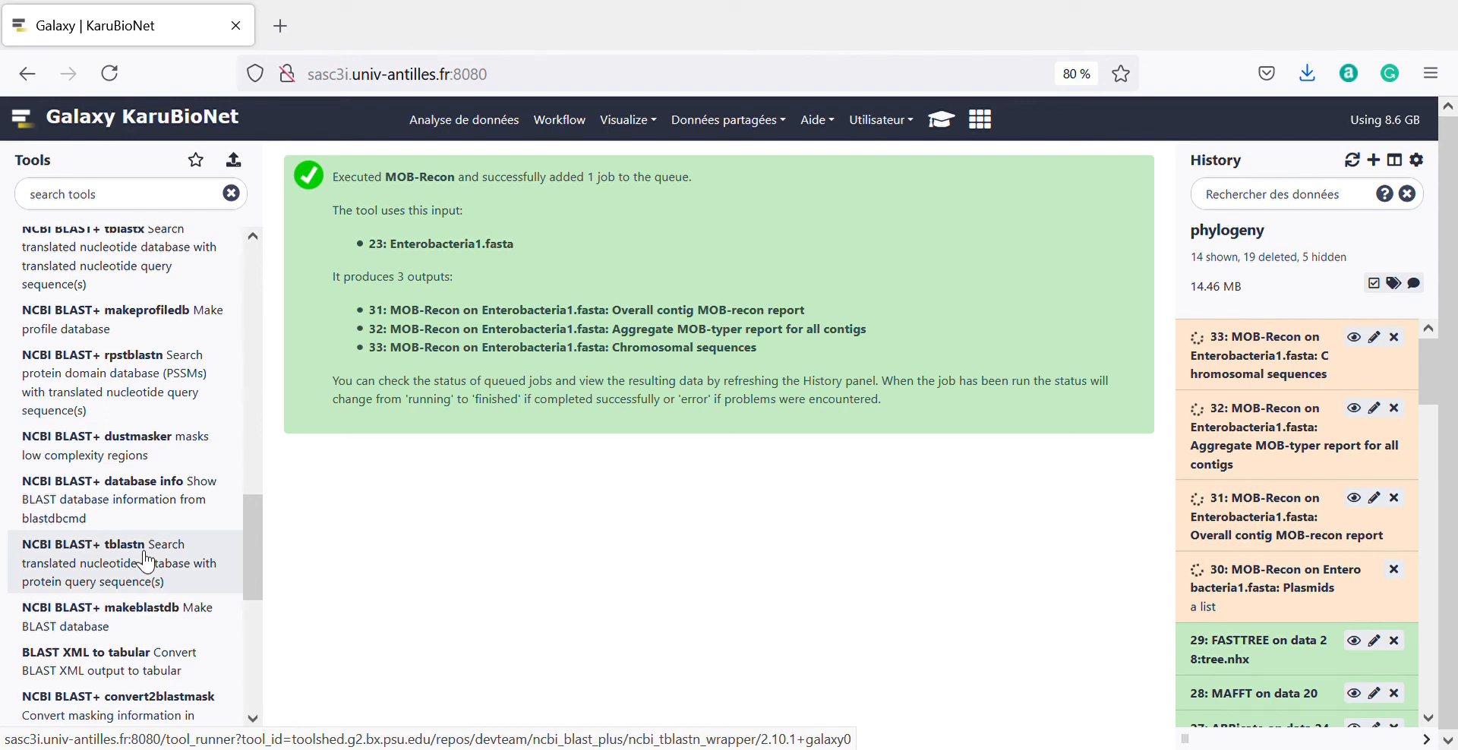
pyautogui.scroll(-1, 140, 566)
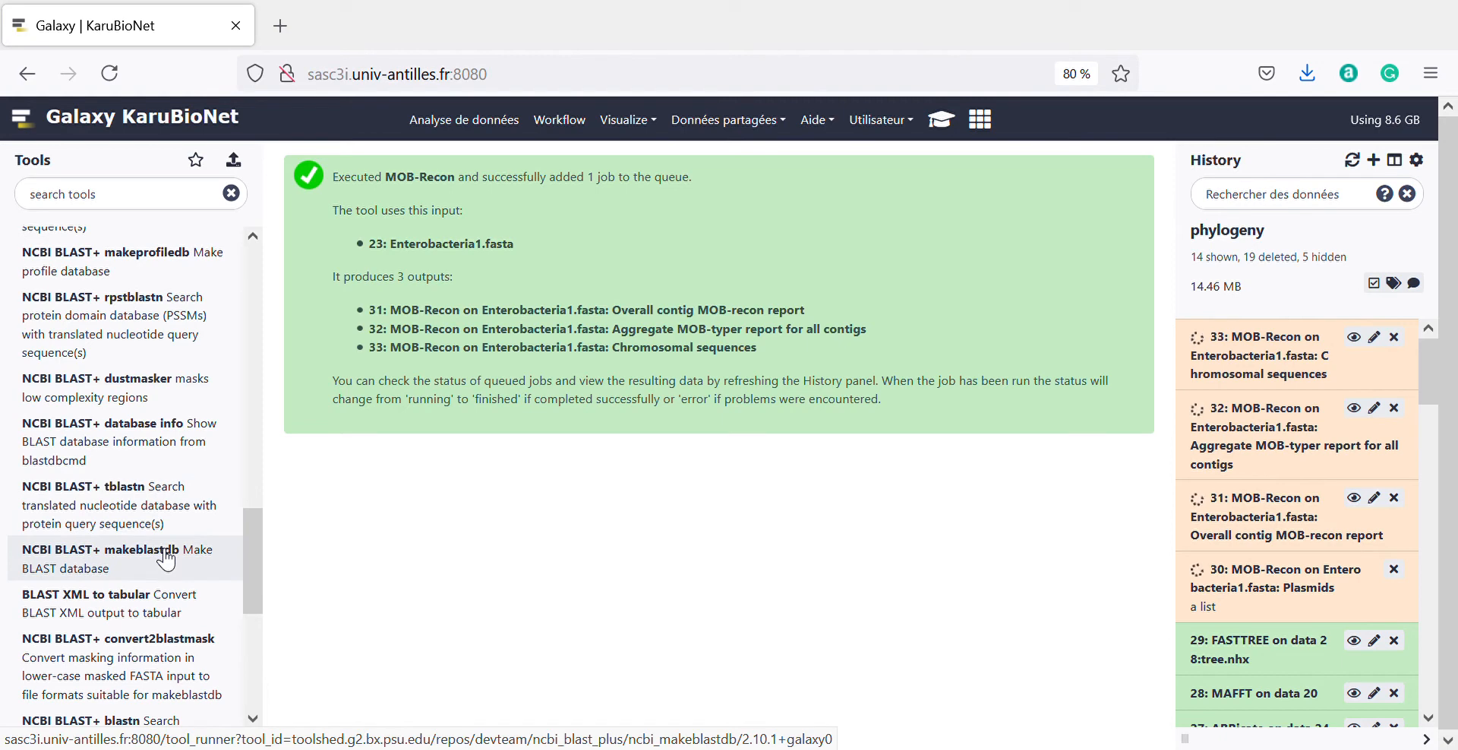
pyautogui.scroll(-3, 189, 593)
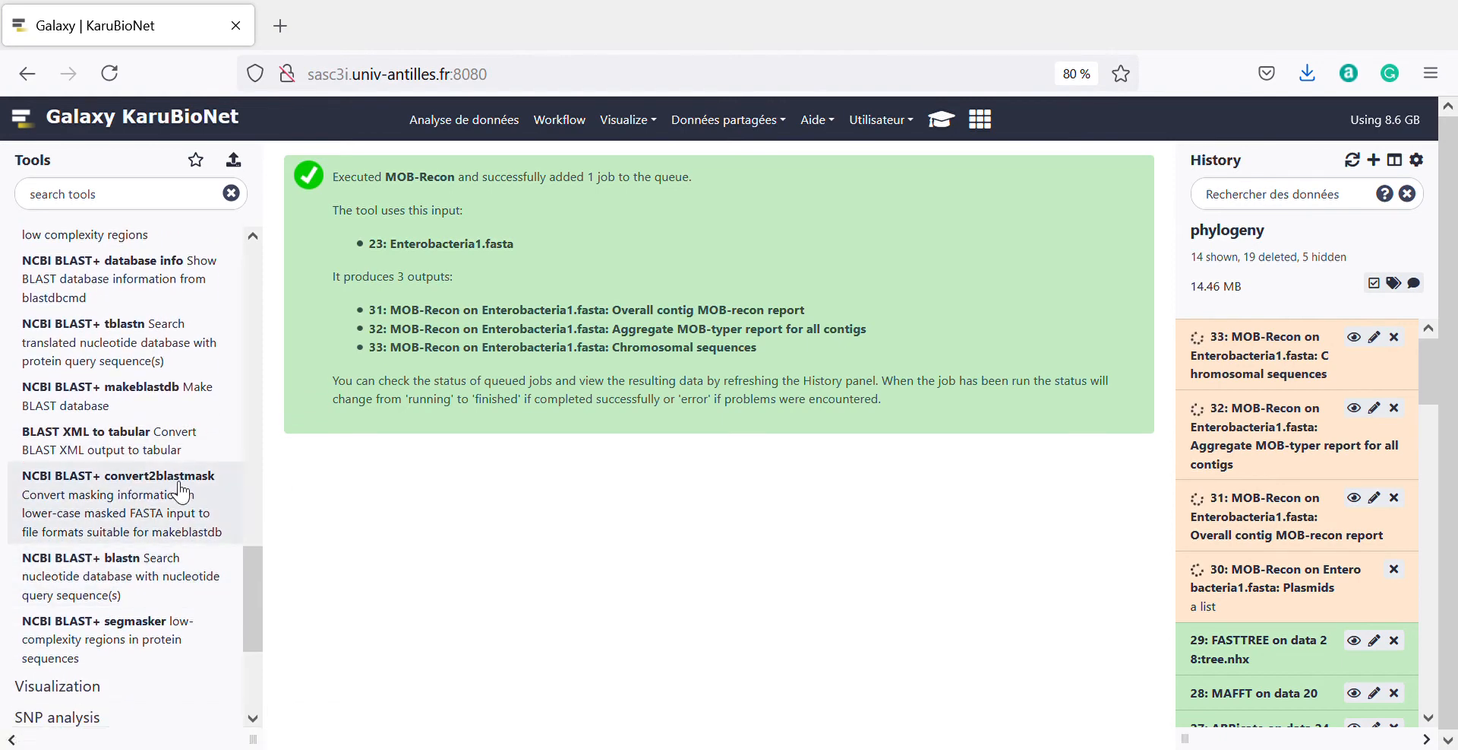
pyautogui.scroll(3, 182, 577)
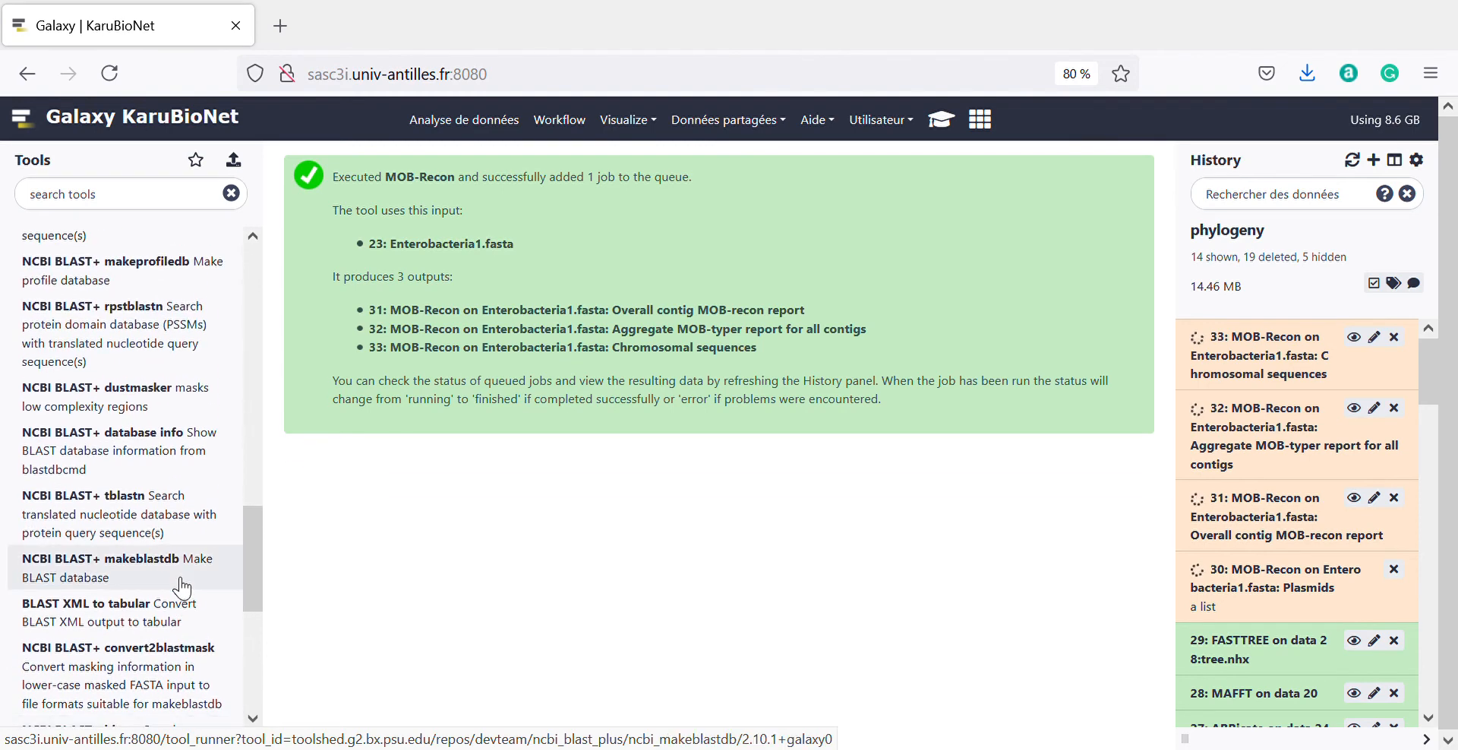
pyautogui.scroll(2, 182, 588)
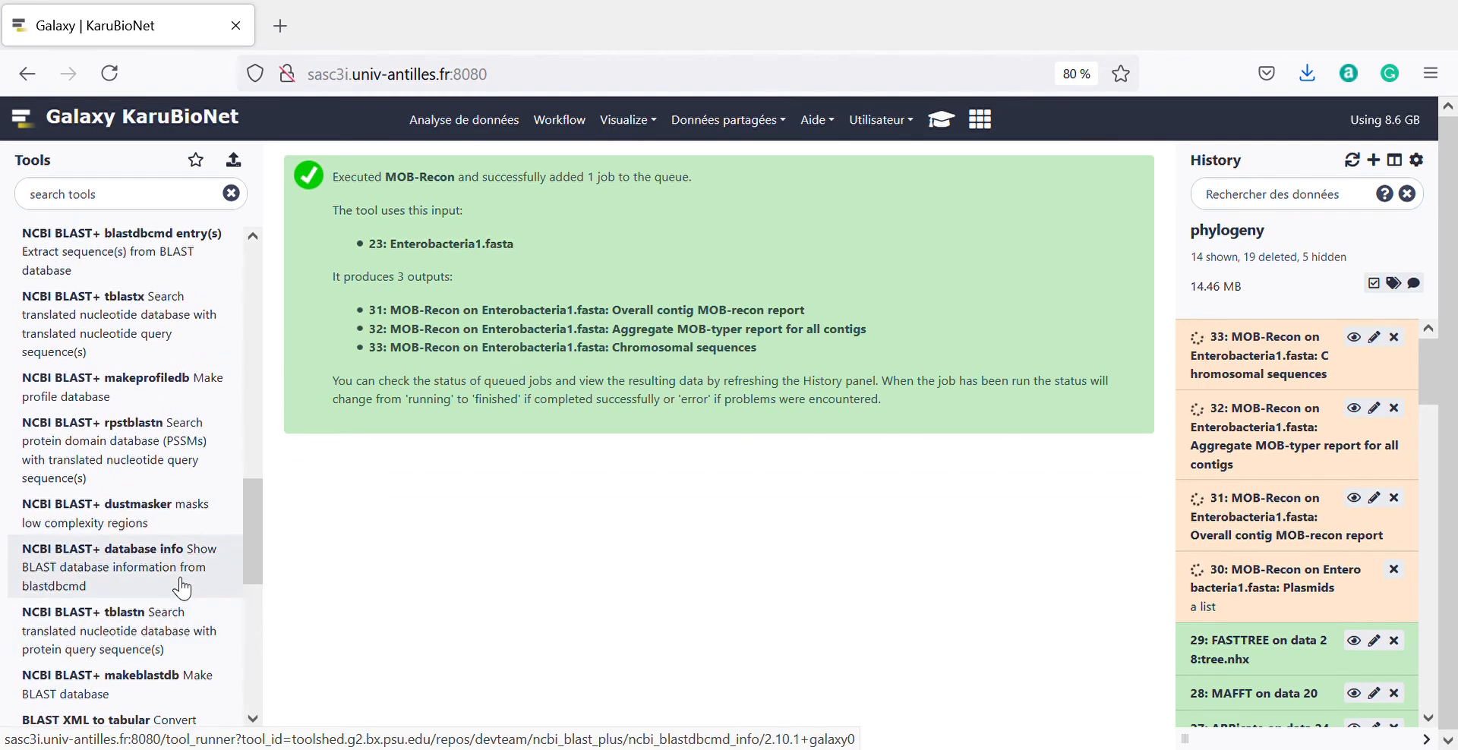
pyautogui.scroll(4, 182, 587)
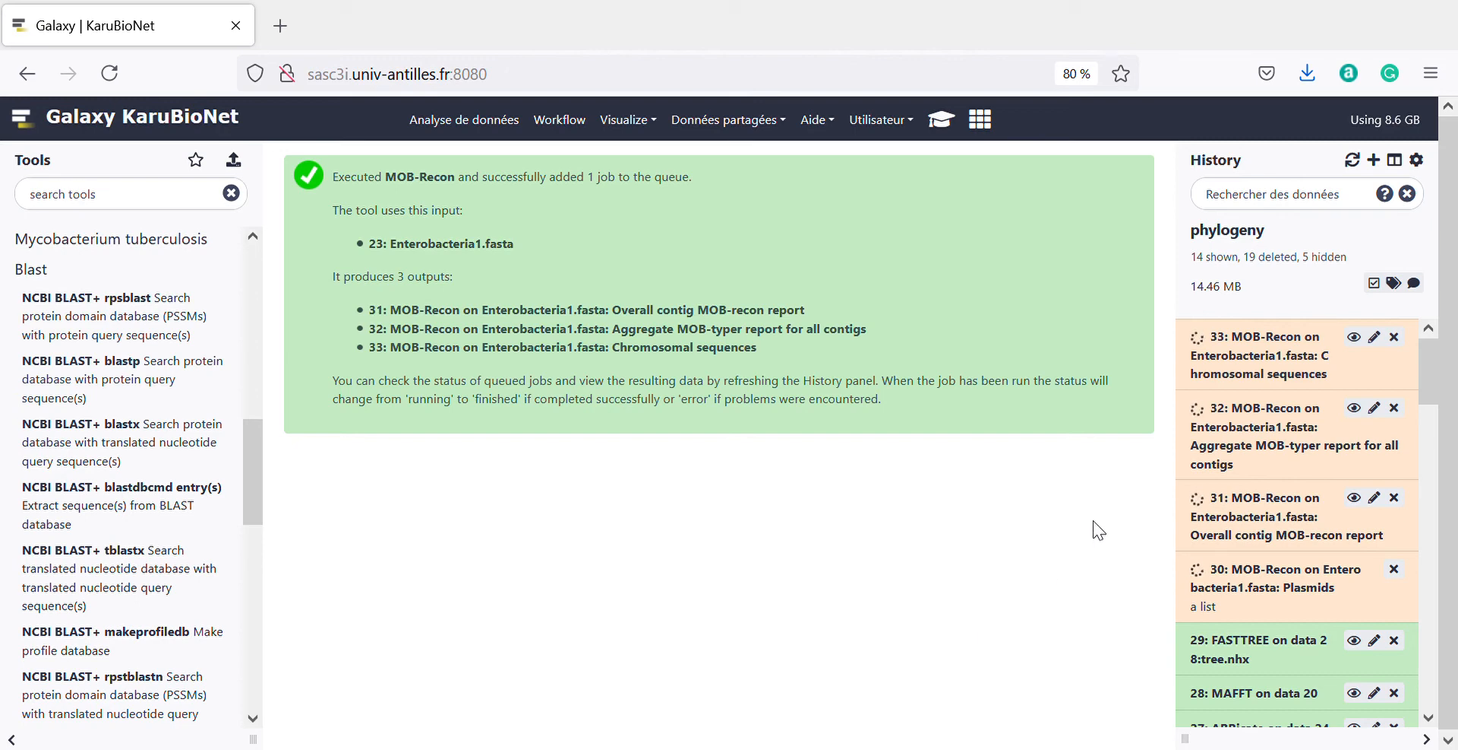
# View all histories side by side, return to the home page and check the MOB-Recon datasets in the phylogeny history
pyautogui.click(1397, 161)
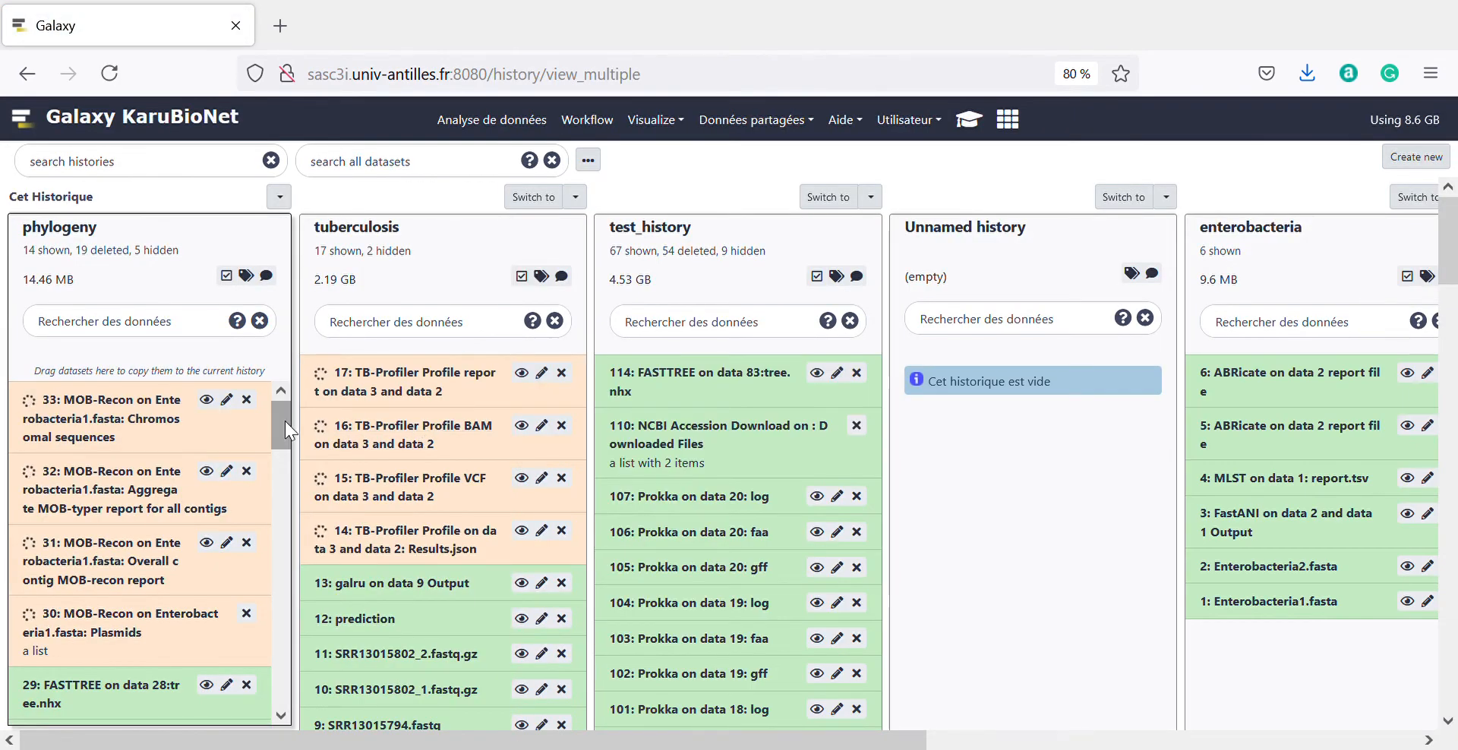
pyautogui.click(189, 121)
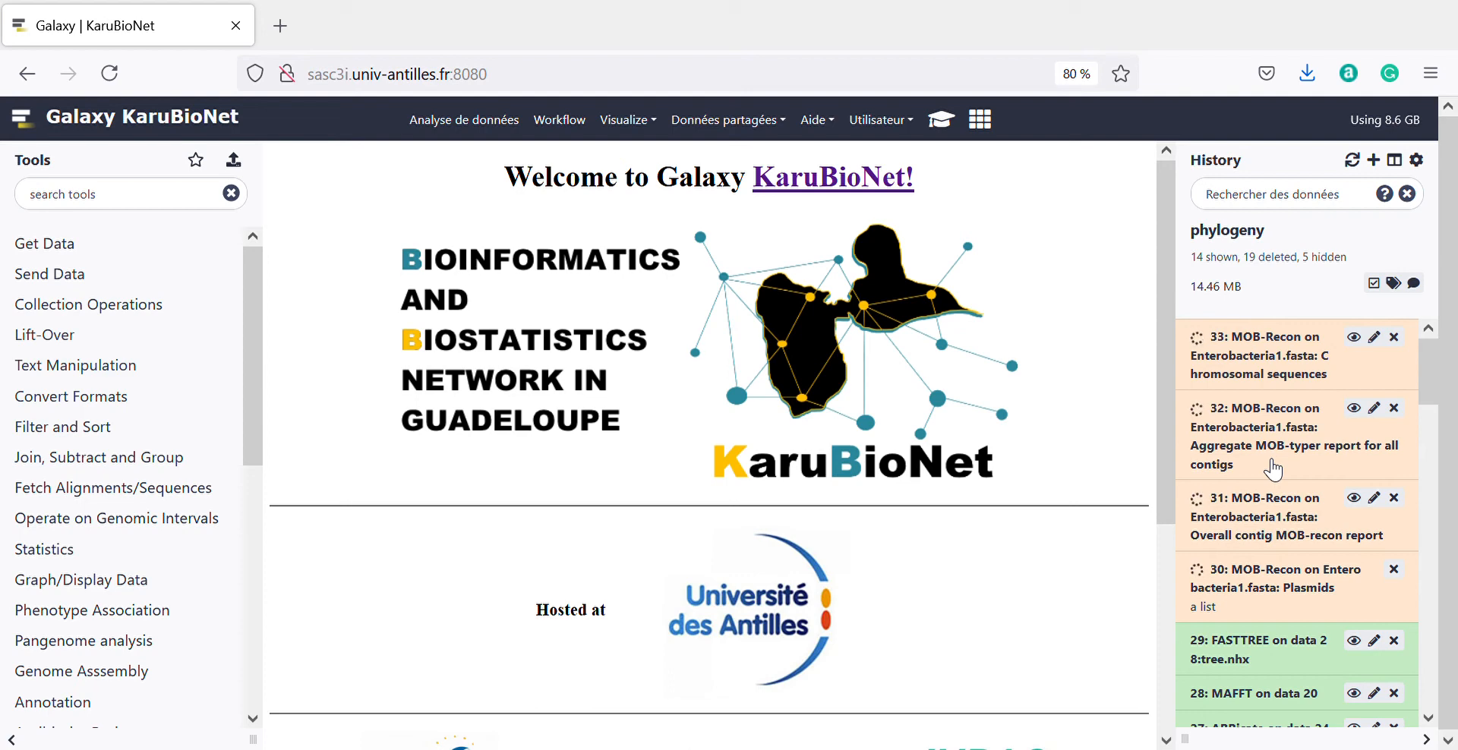
pyautogui.scroll(-2, 1253, 406)
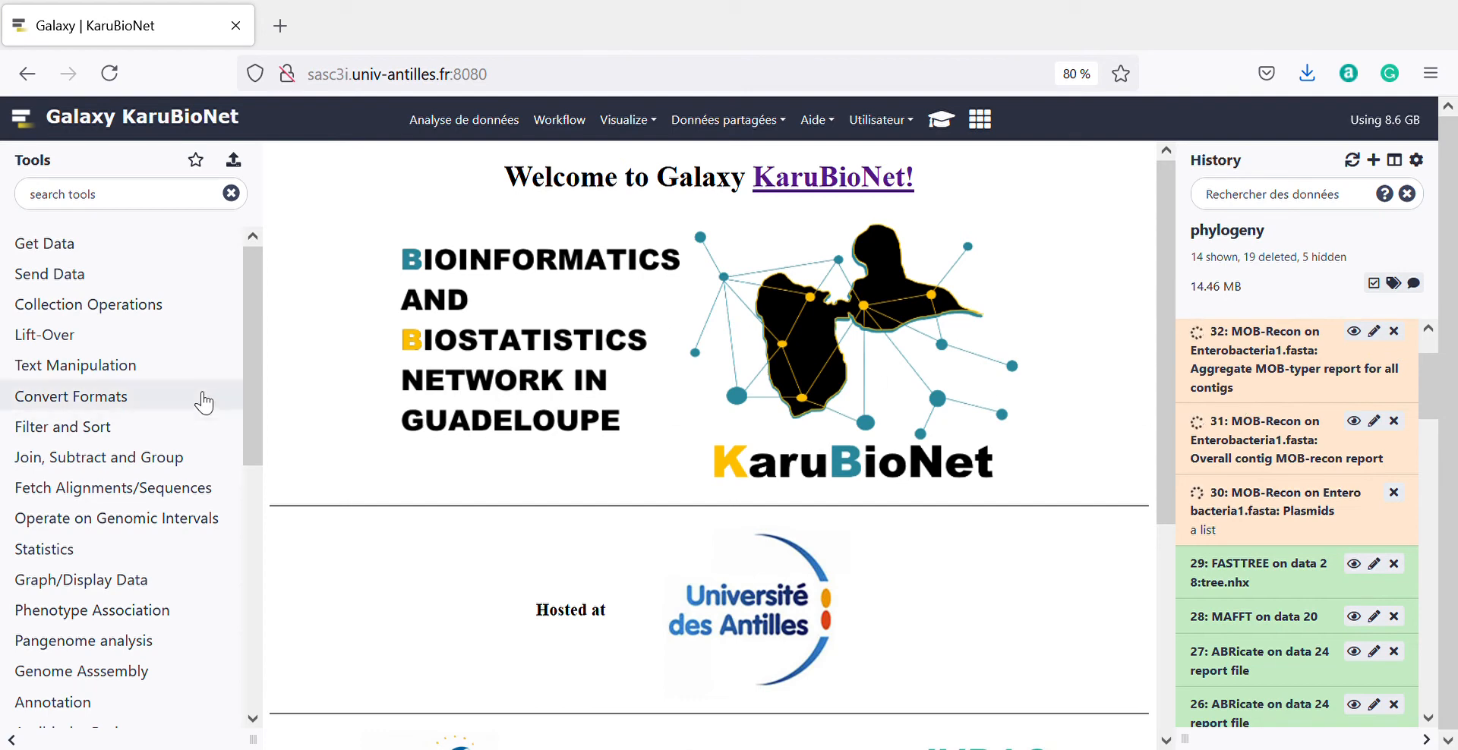
# Open MLST from the Sequence typing tools and choose dataset 23, Enterobacteria1.fasta, as its input
pyautogui.moveTo(252, 403); pyautogui.dragTo(276, 599)
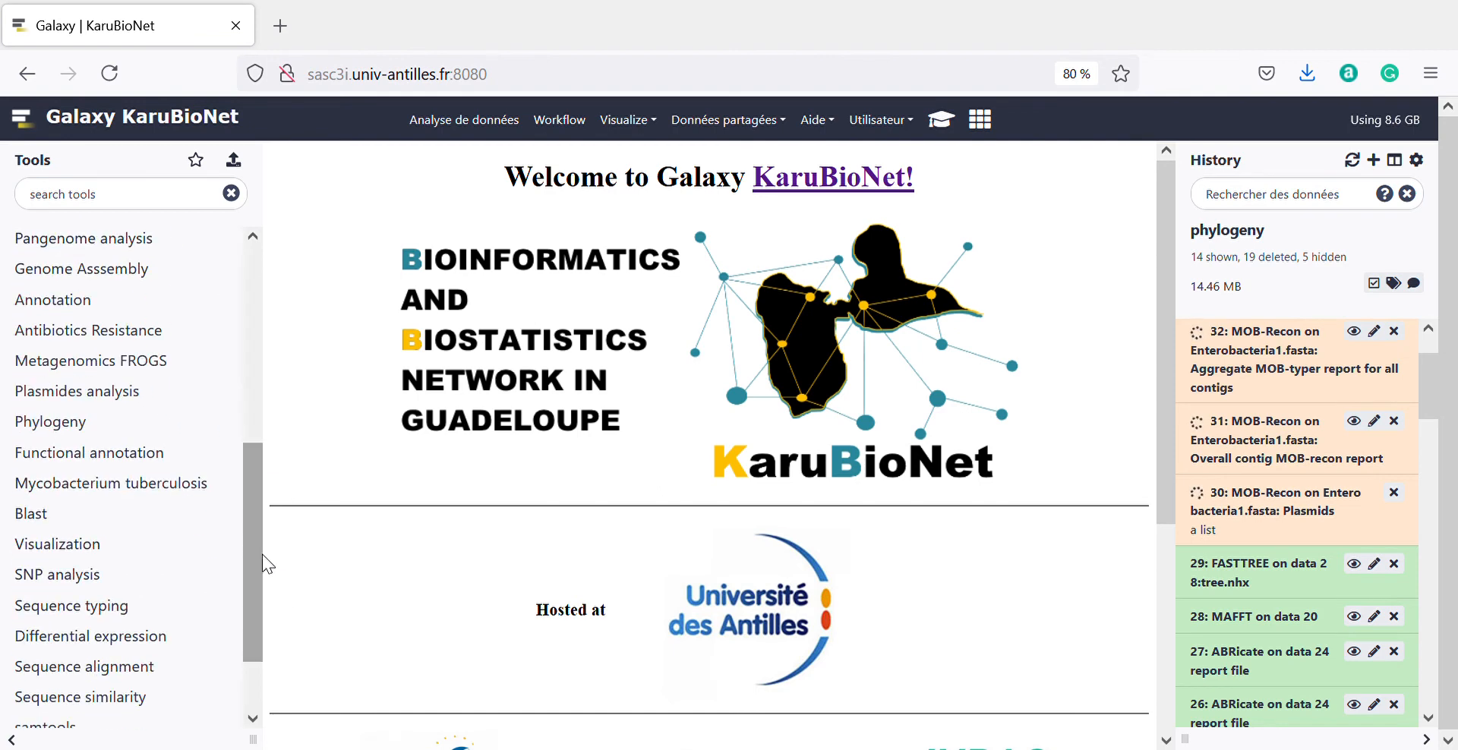
pyautogui.scroll(-2, 244, 591)
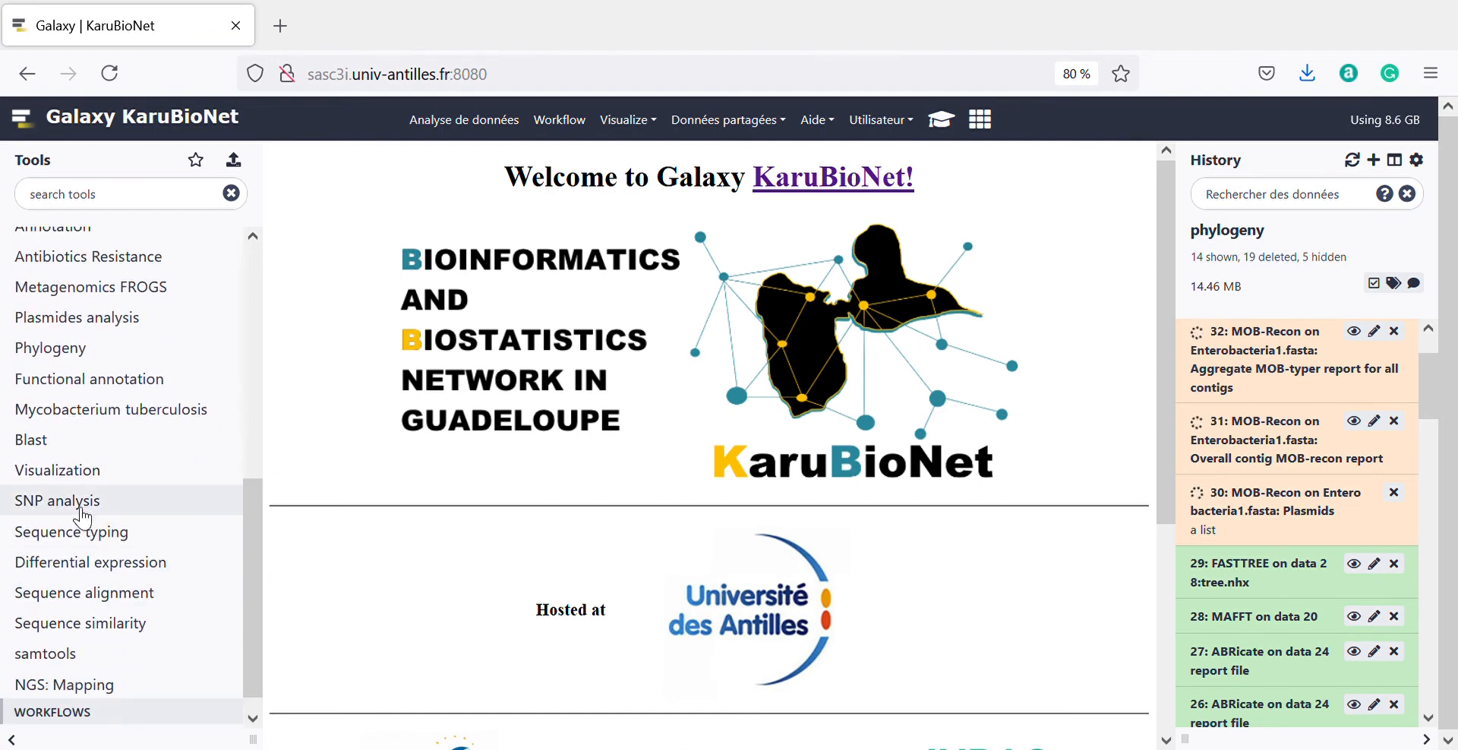
pyautogui.click(77, 534)
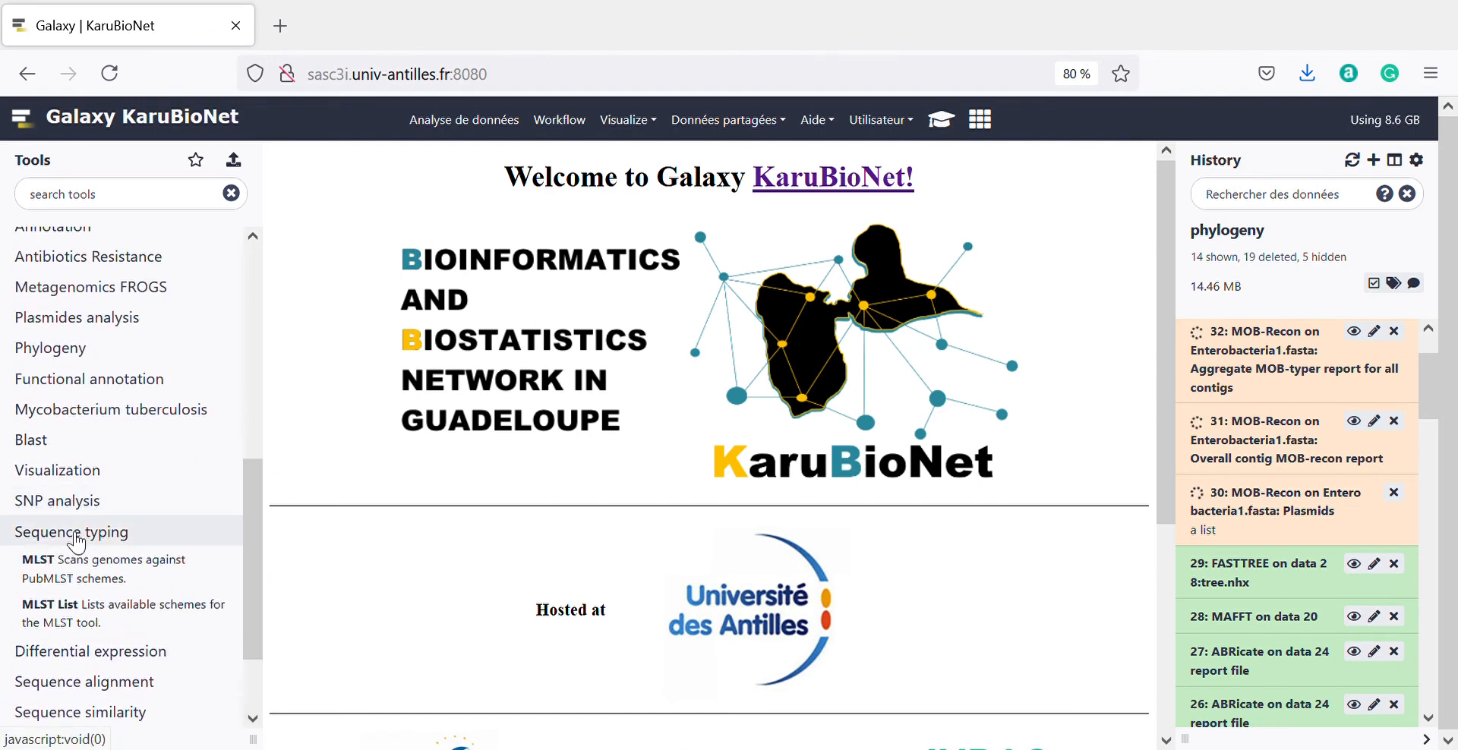
pyautogui.click(78, 534)
pyautogui.click(78, 535)
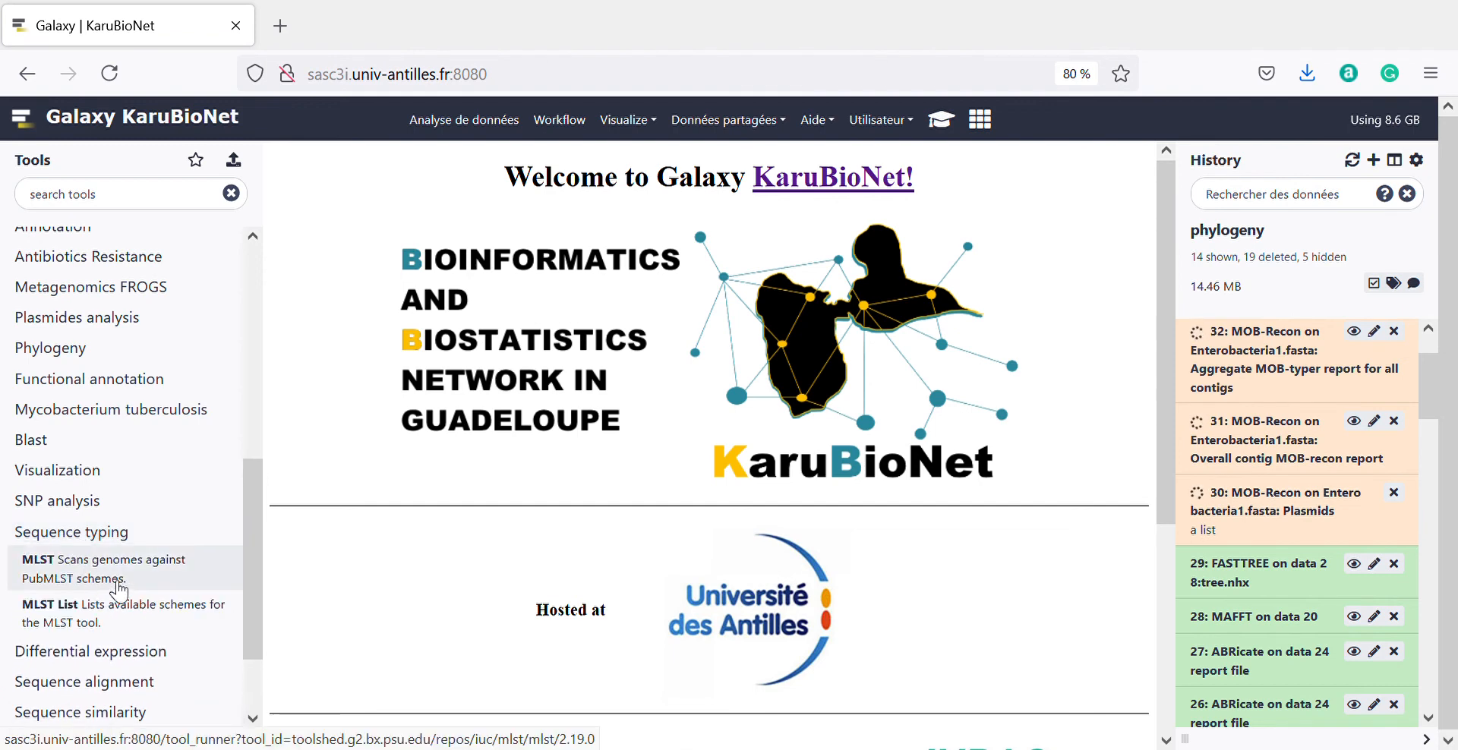
pyautogui.scroll(-3, 114, 562)
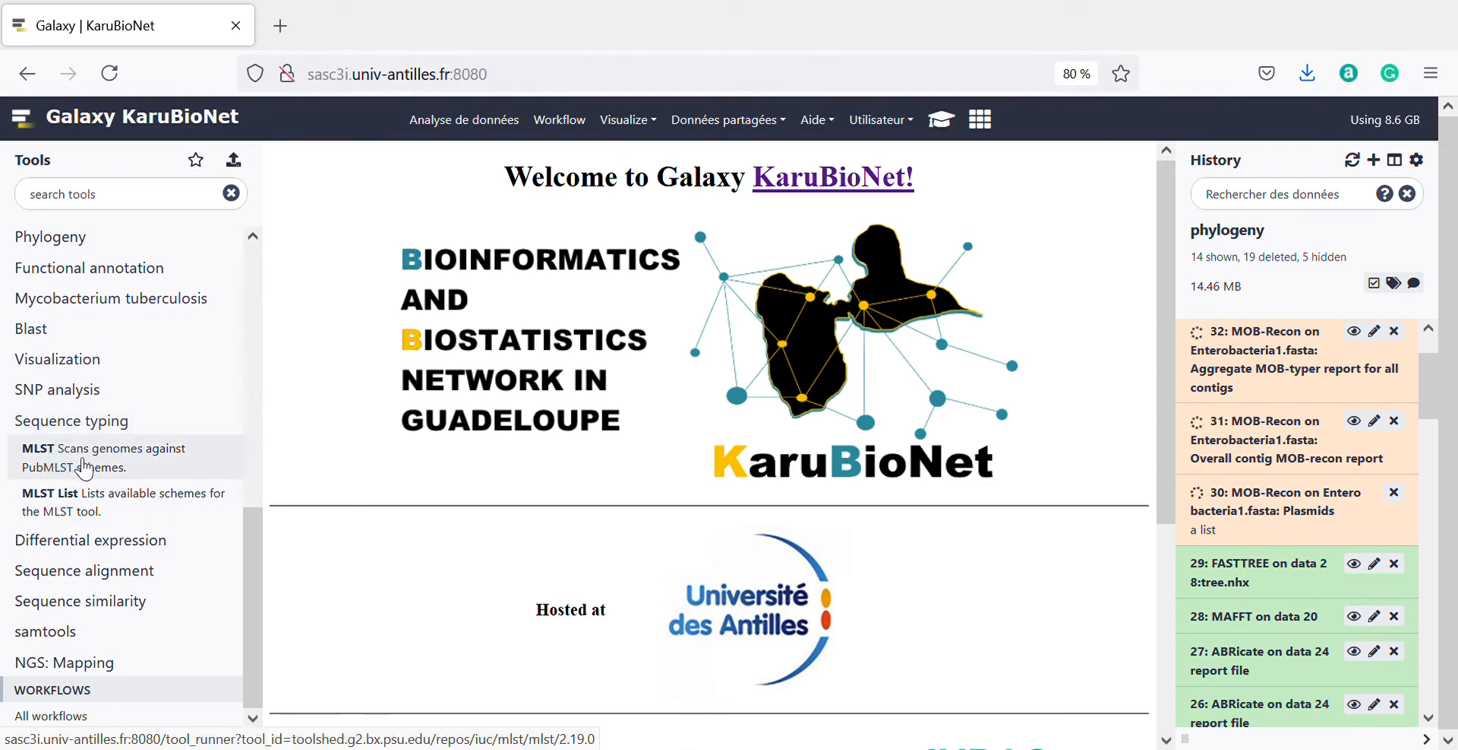
pyautogui.click(175, 474)
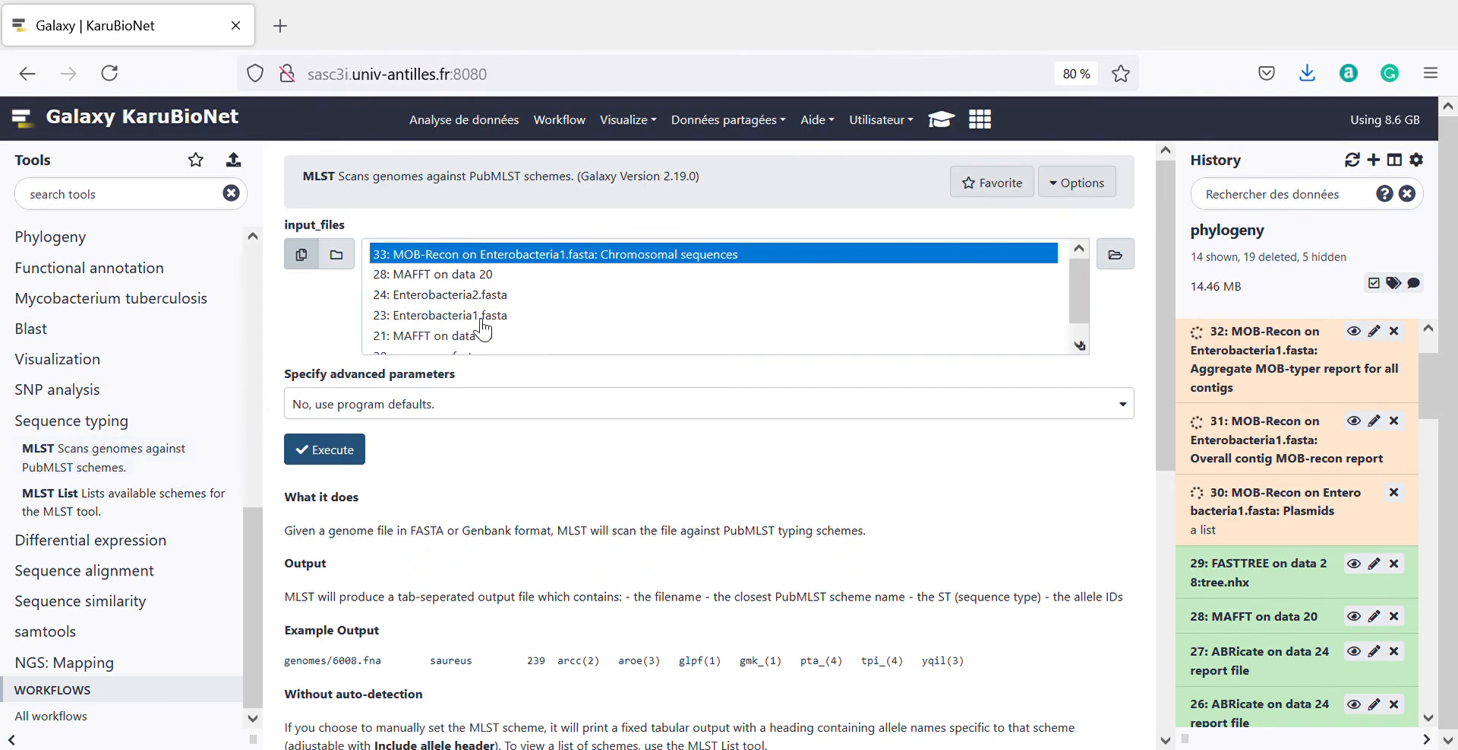
pyautogui.scroll(-1, 483, 330)
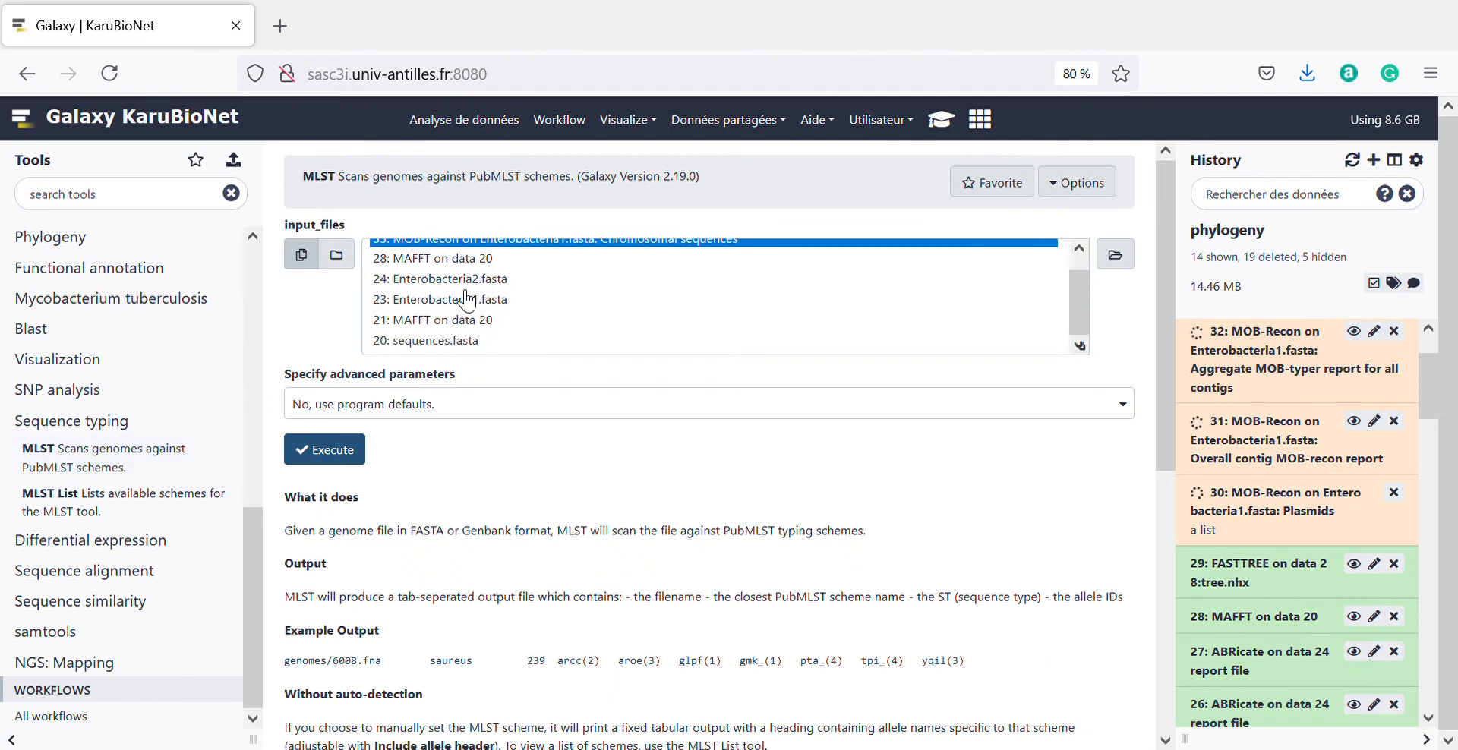
pyautogui.click(466, 301)
pyautogui.scroll(1, 450, 308)
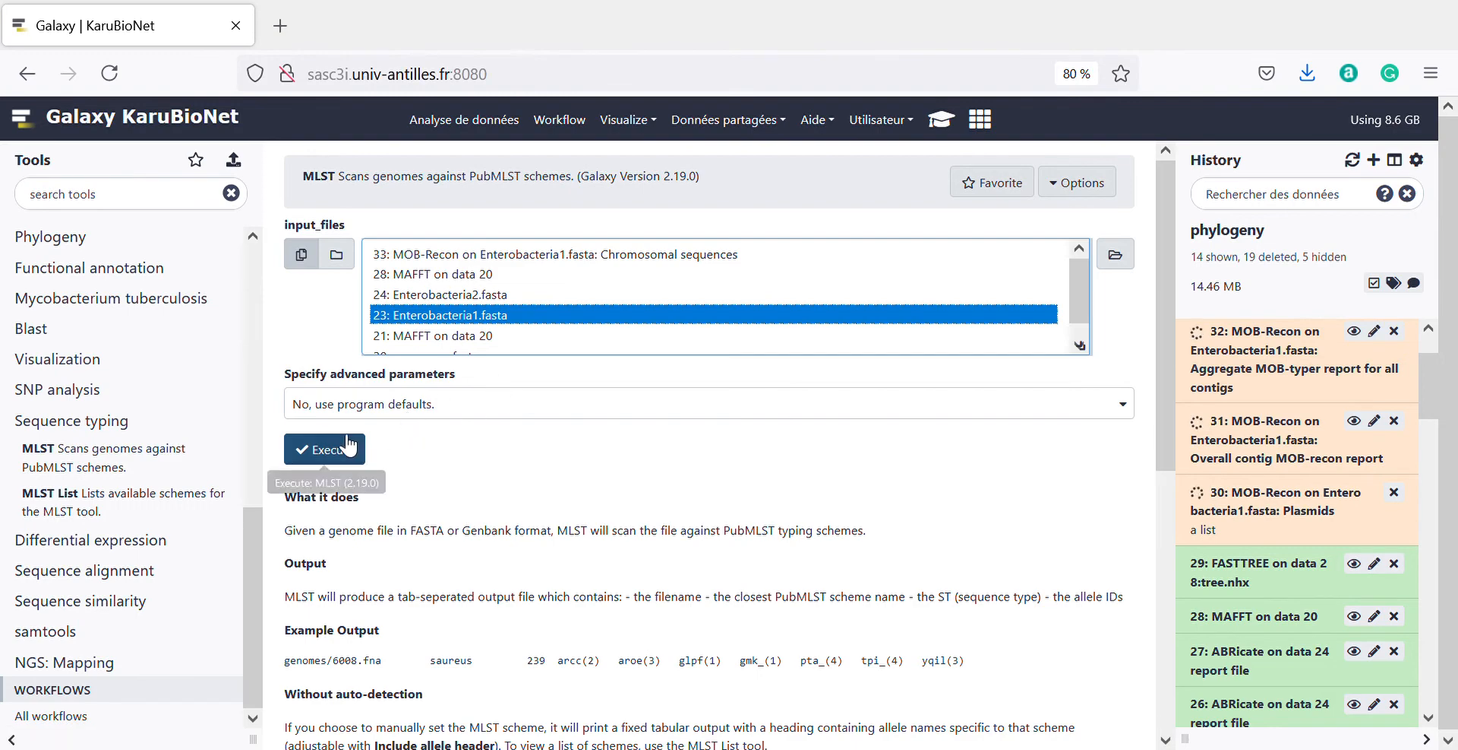
# Review MLST's help text on output, auto-detection and missing data, and execute it with the program defaults
pyautogui.scroll(-3, 442, 555)
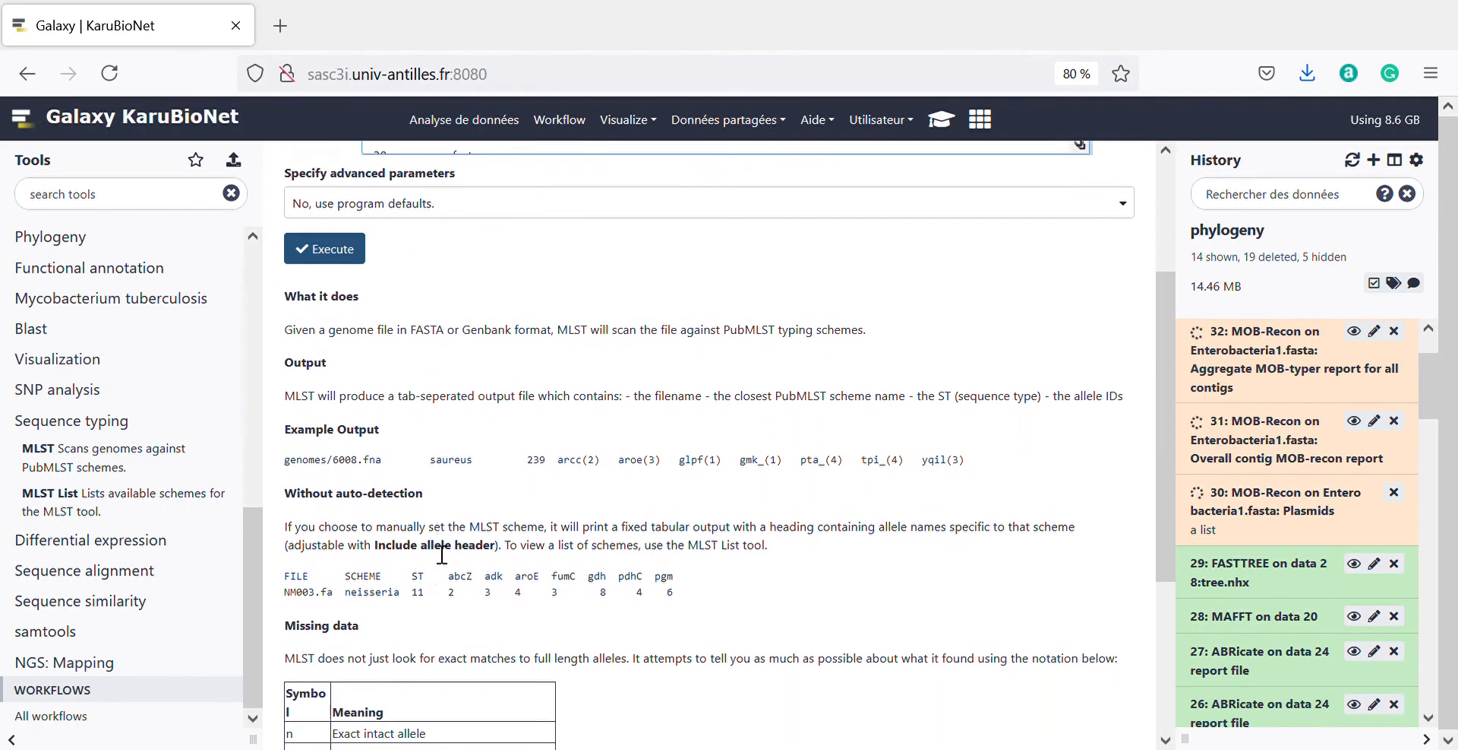
pyautogui.scroll(3, 442, 555)
pyautogui.scroll(-7, 437, 550)
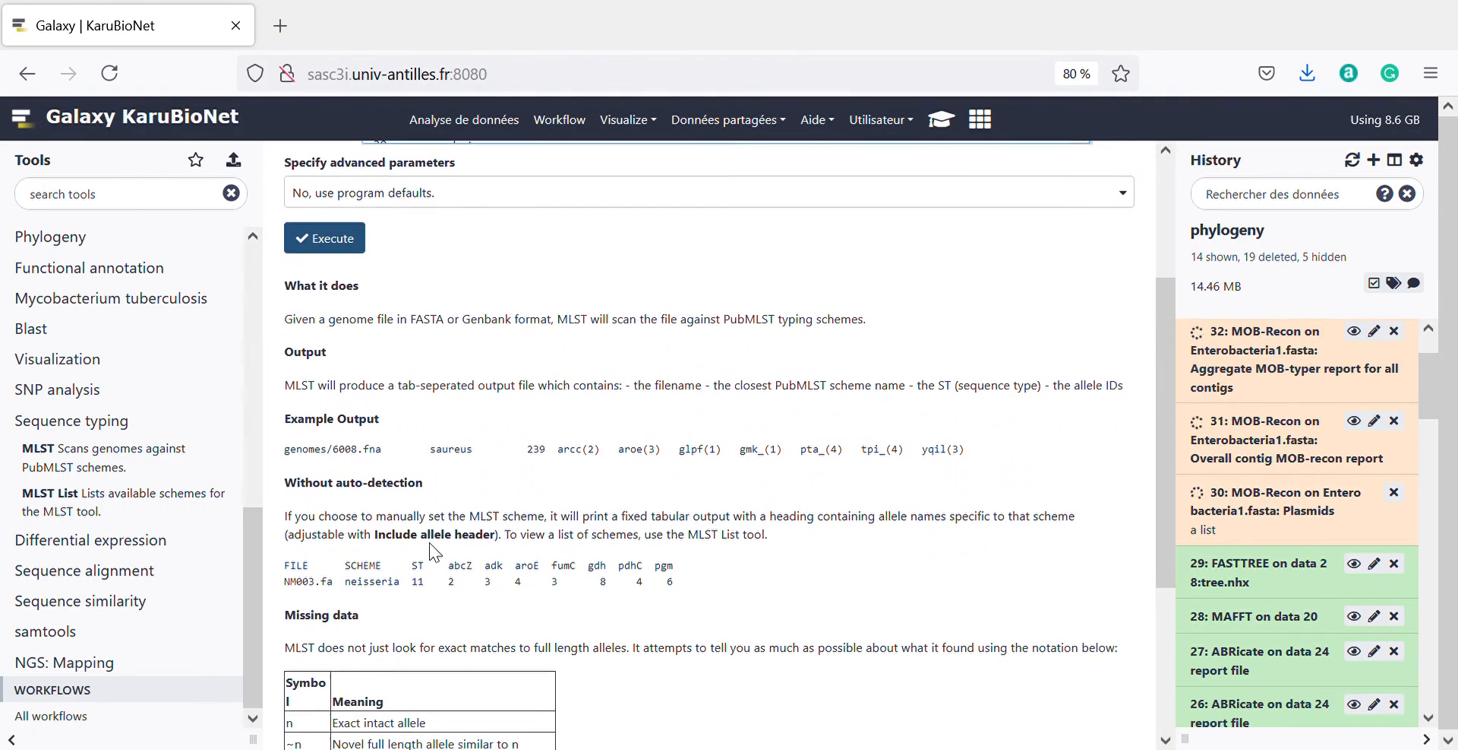
pyautogui.scroll(1, 429, 544)
pyautogui.scroll(4, 430, 543)
pyautogui.scroll(-3, 430, 544)
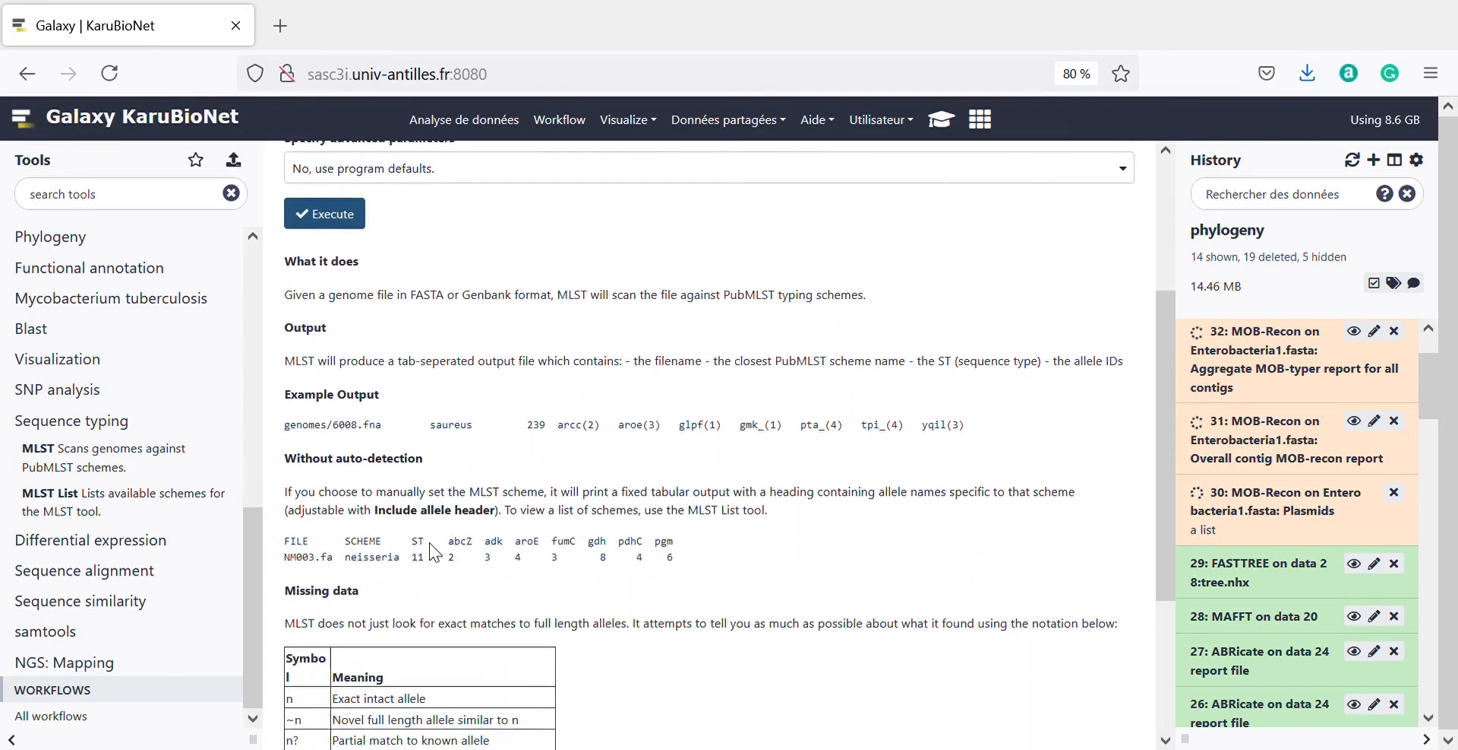
pyautogui.scroll(5, 430, 553)
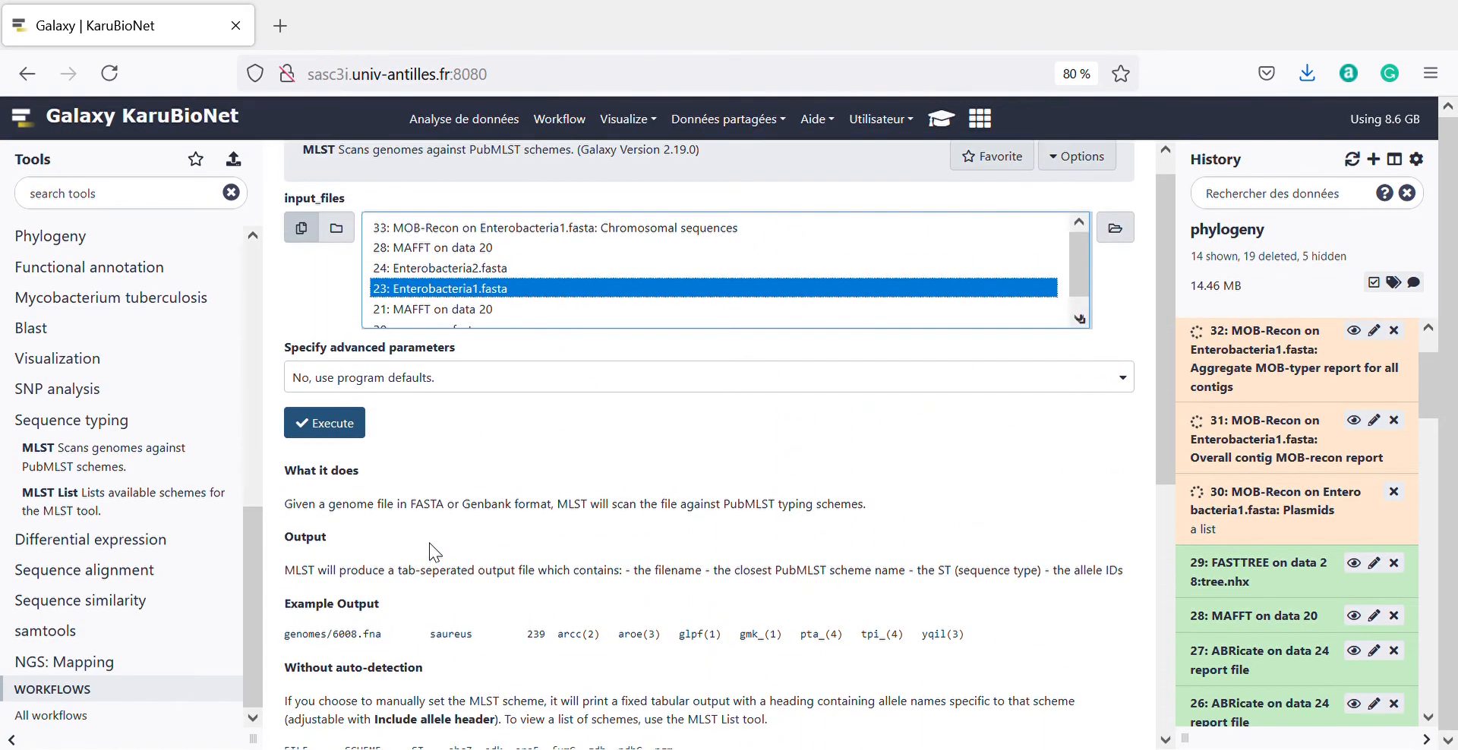
pyautogui.scroll(-2, 433, 553)
pyautogui.scroll(-5, 430, 544)
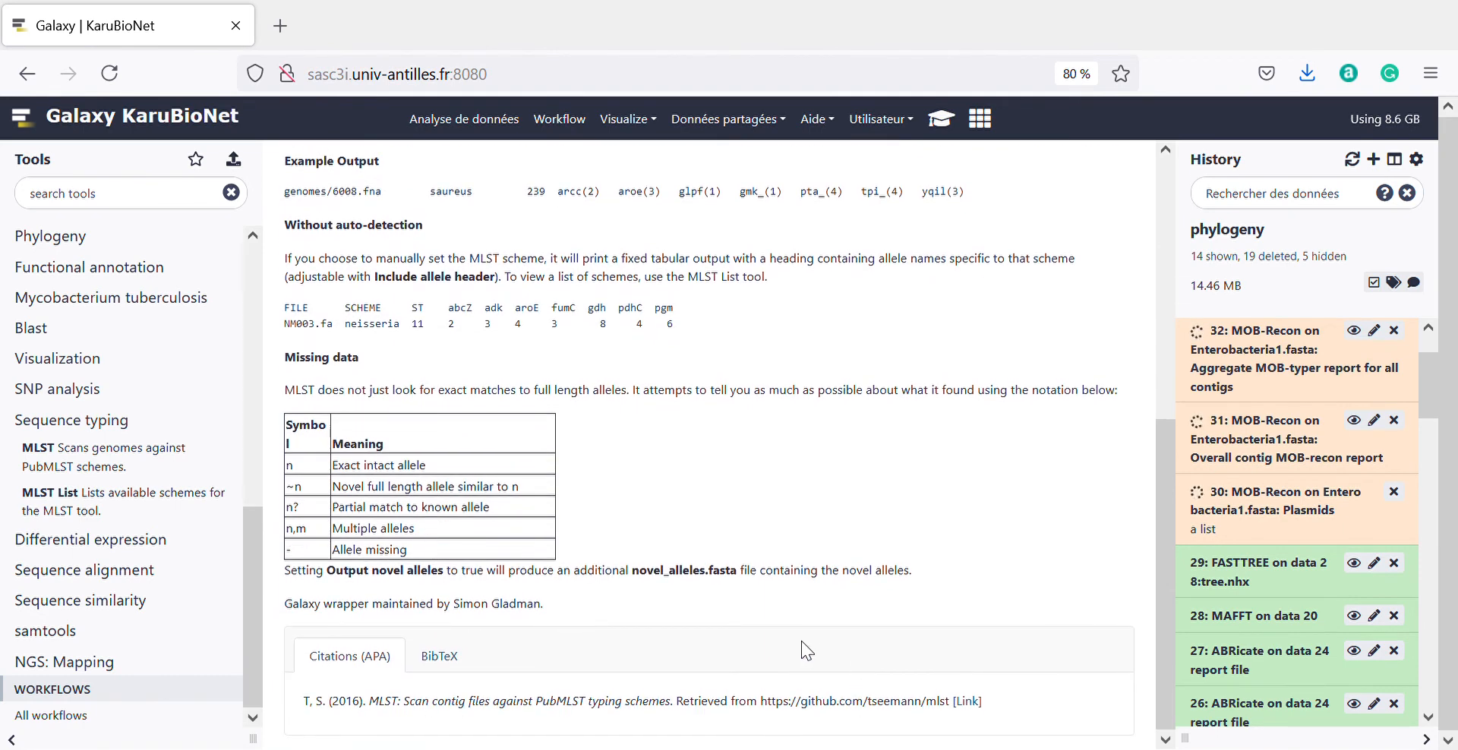
pyautogui.scroll(7, 581, 617)
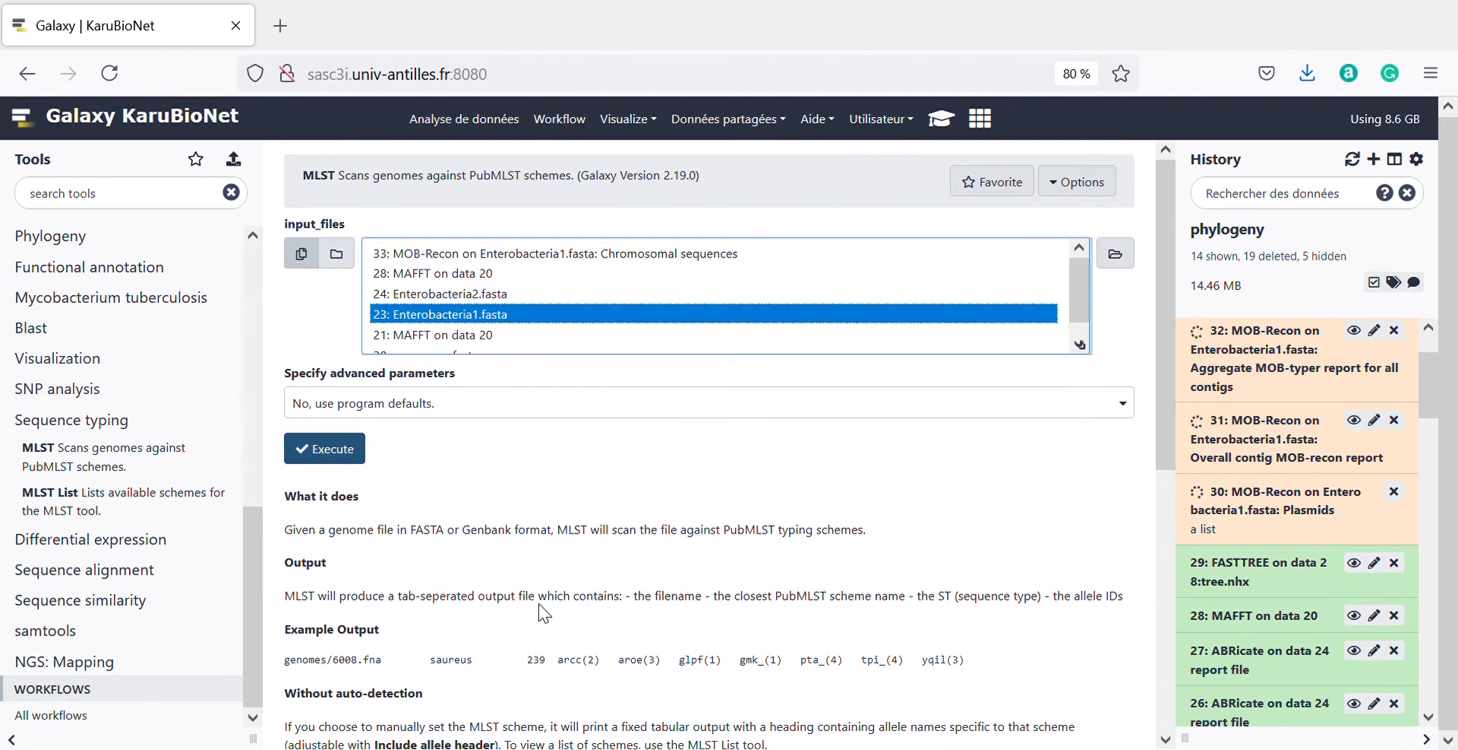
pyautogui.click(324, 449)
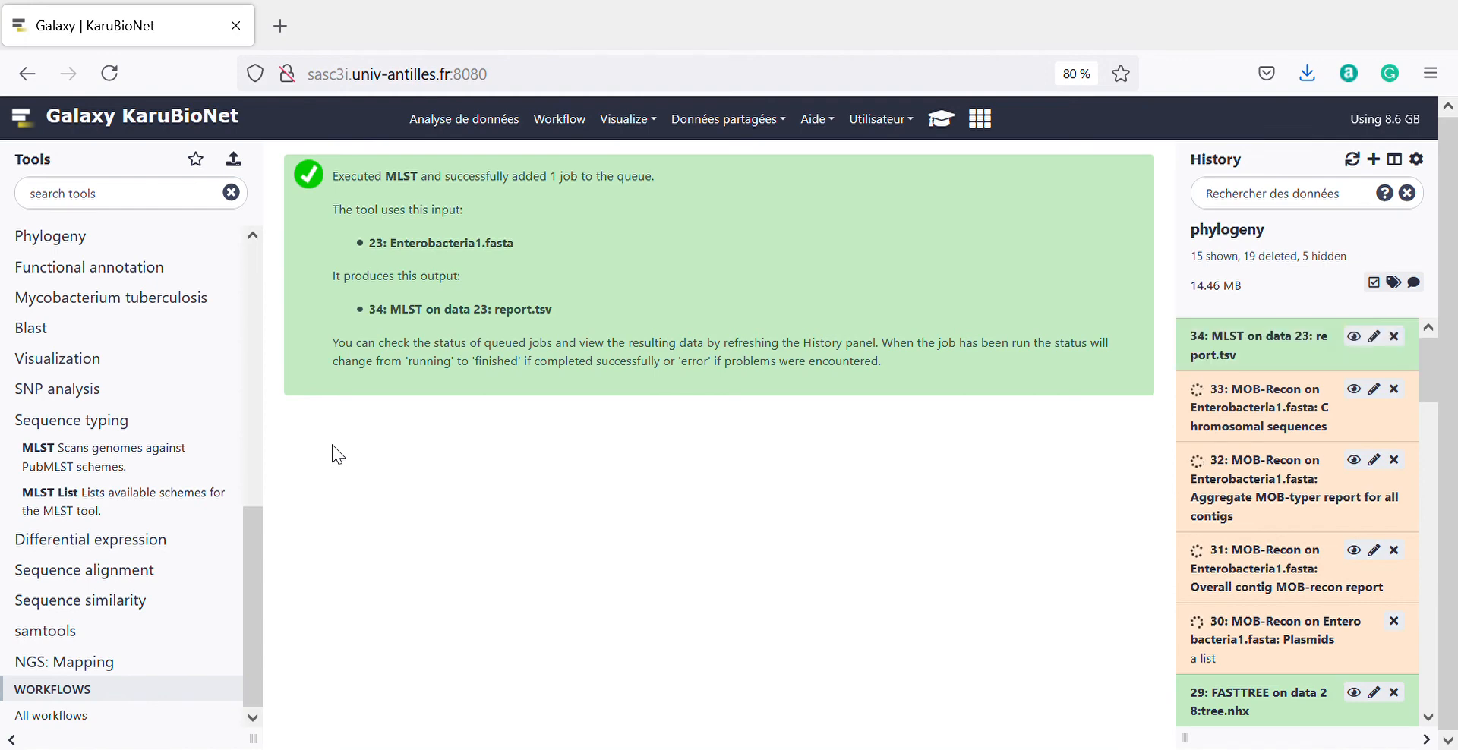
# Display the MLST report for Enterobacteria1.fasta and examine its scheme and sequence type columns
pyautogui.click(1355, 337)
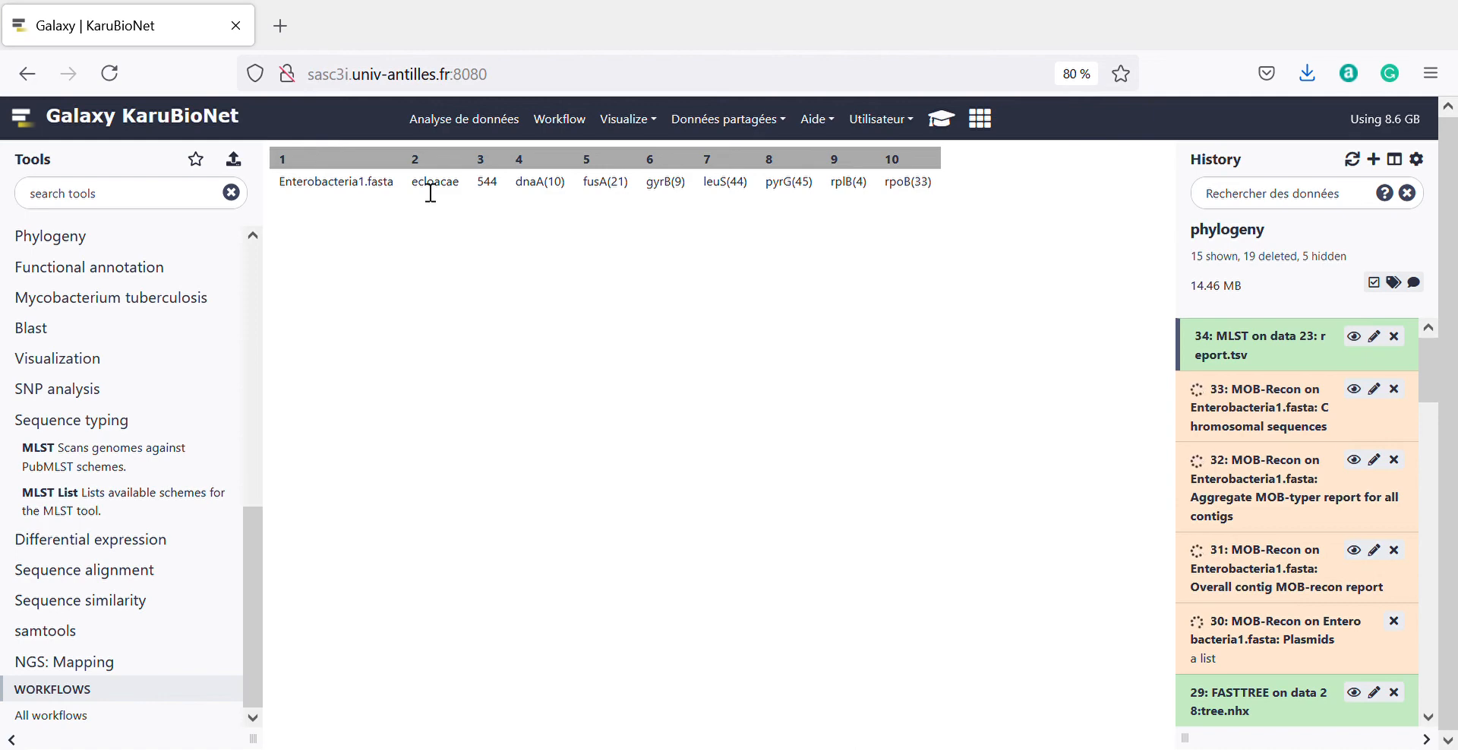
pyautogui.moveTo(492, 193)
pyautogui.mouseDown()
pyautogui.moveTo(406, 193)
pyautogui.moveTo(475, 194)
pyautogui.mouseUp()
pyautogui.doubleClick(495, 196)
pyautogui.moveTo(258, 566)
pyautogui.mouseDown()
pyautogui.moveTo(271, 485)
pyautogui.moveTo(261, 580)
pyautogui.mouseUp()
pyautogui.click(406, 398)
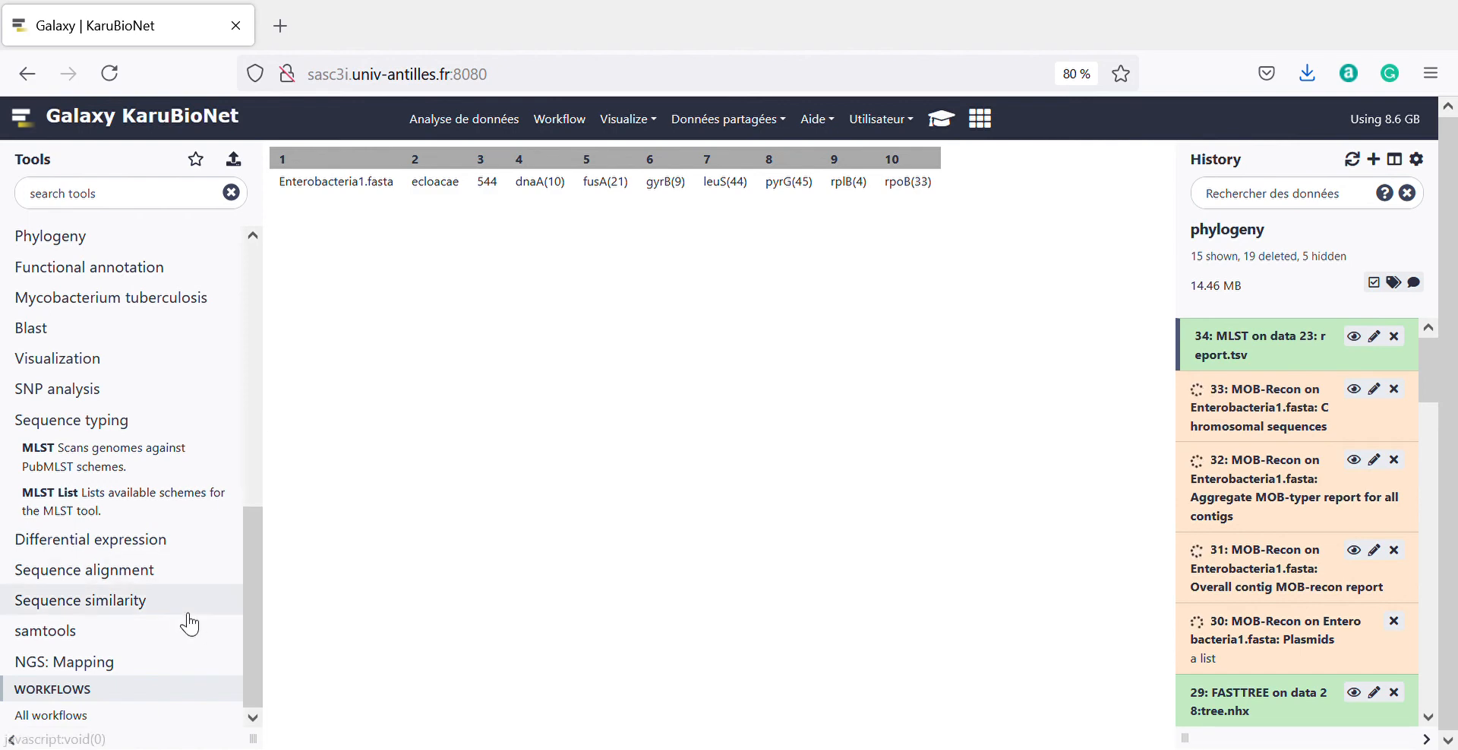
# Run MLST on both datasets 23 and 24, Enterobacteria1.fasta and Enterobacteria2.fasta, using the program defaults
pyautogui.click(76, 464)
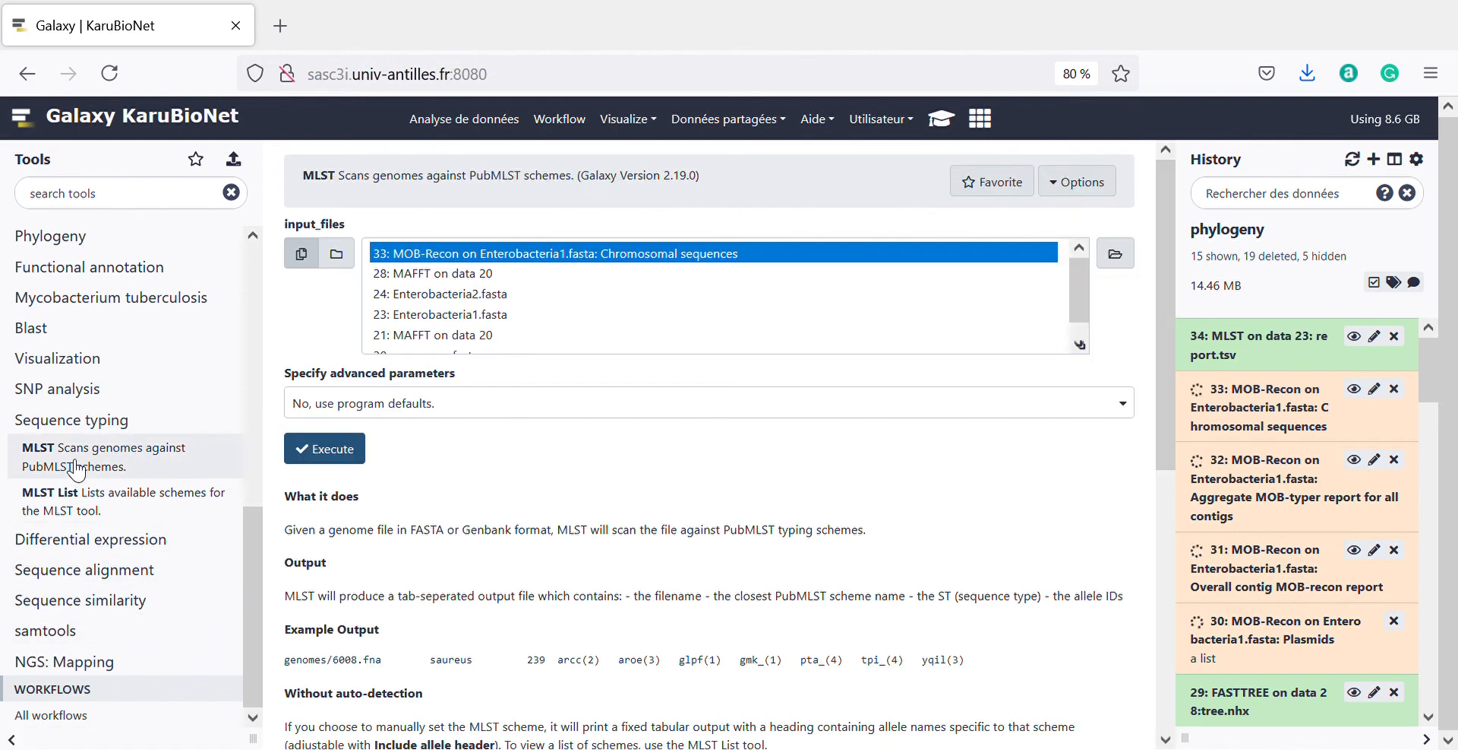
pyautogui.click(477, 300)
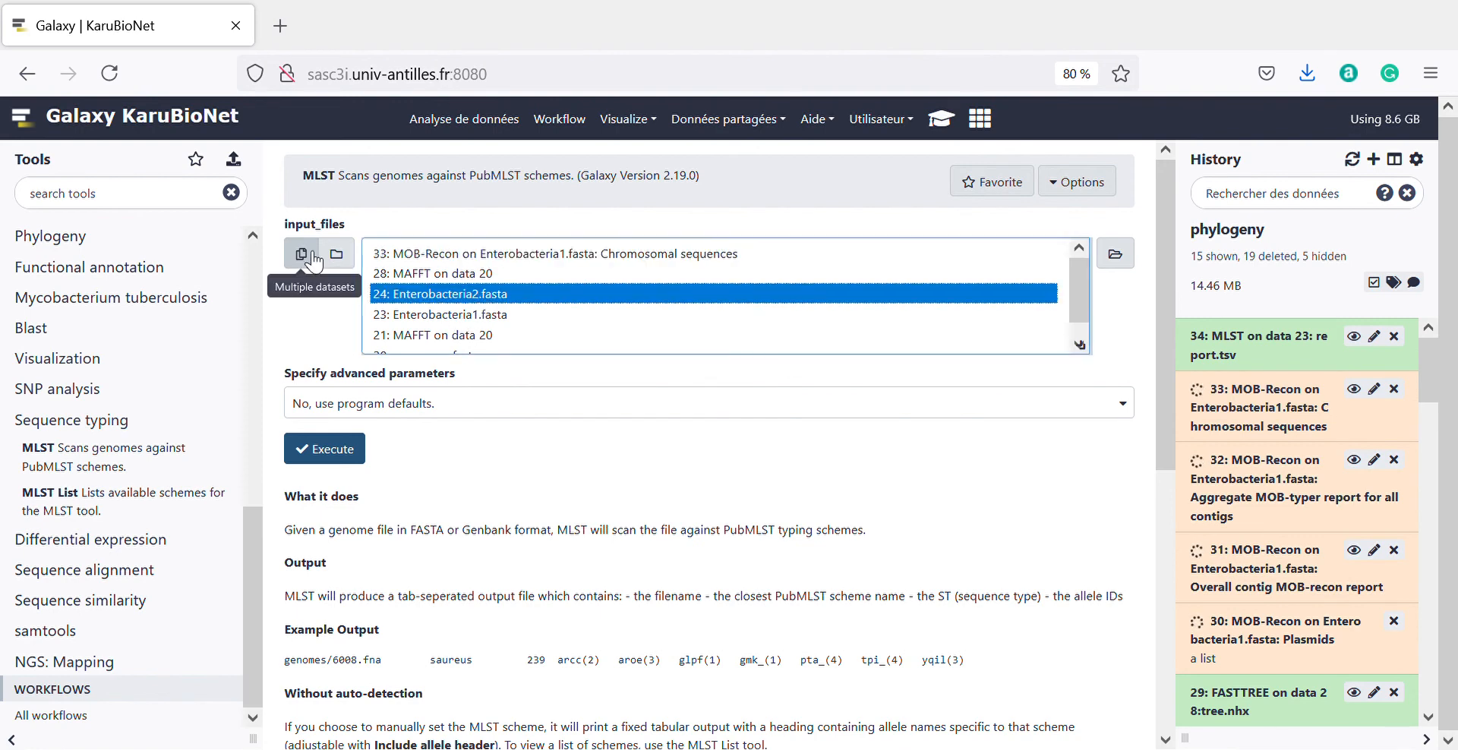
pyautogui.keyDown('ctrl'); pyautogui.click(468, 315); pyautogui.keyUp('ctrl')
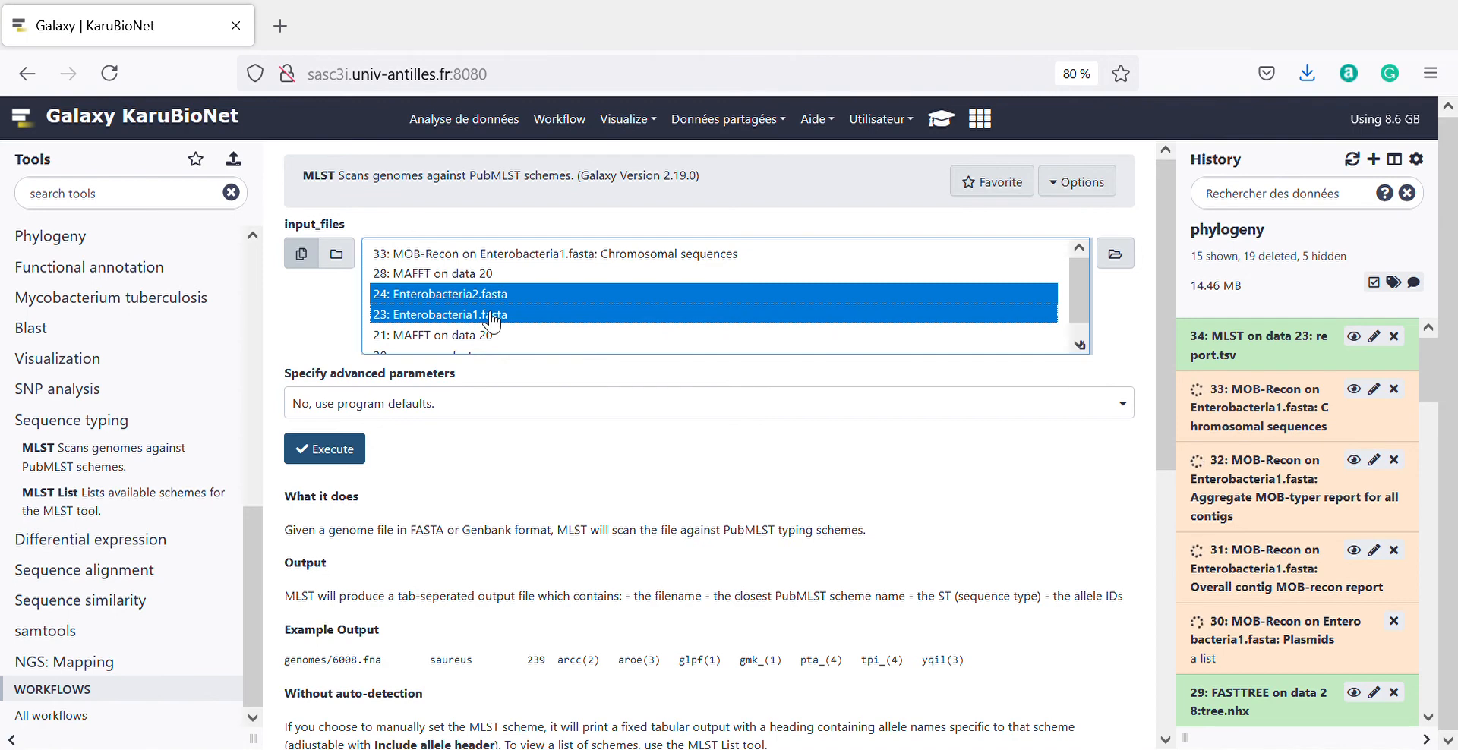
pyautogui.scroll(-1, 489, 320)
pyautogui.scroll(-3, 490, 319)
pyautogui.scroll(3, 490, 320)
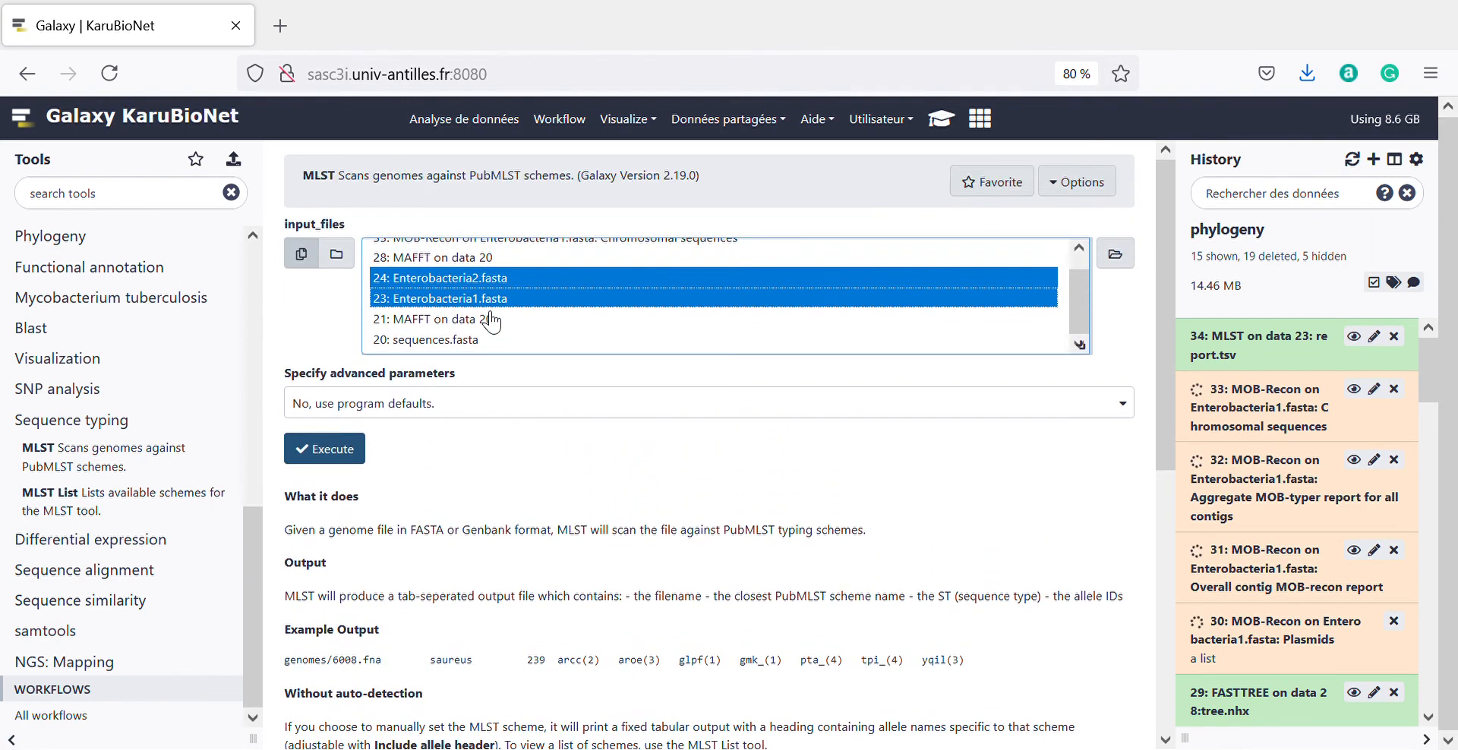
pyautogui.scroll(1, 497, 308)
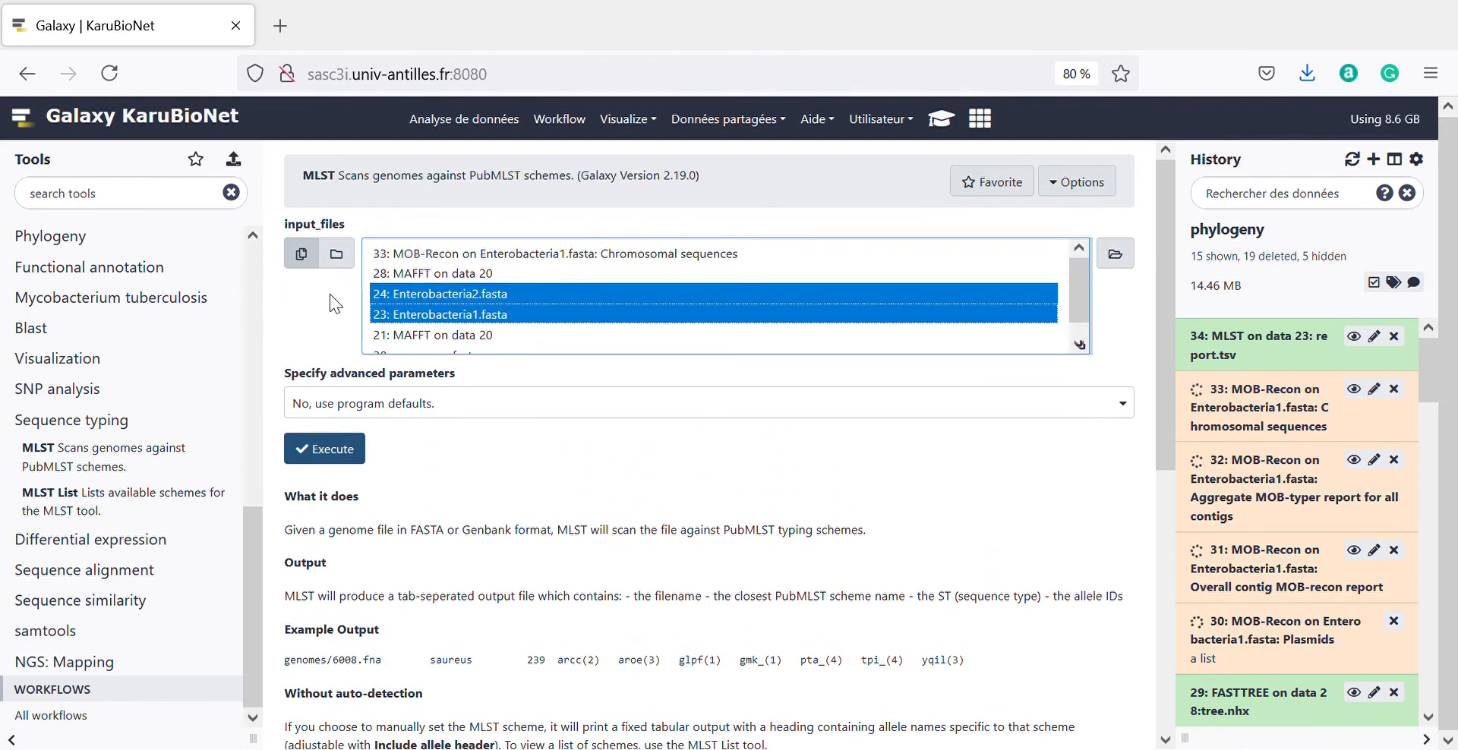
pyautogui.click(326, 450)
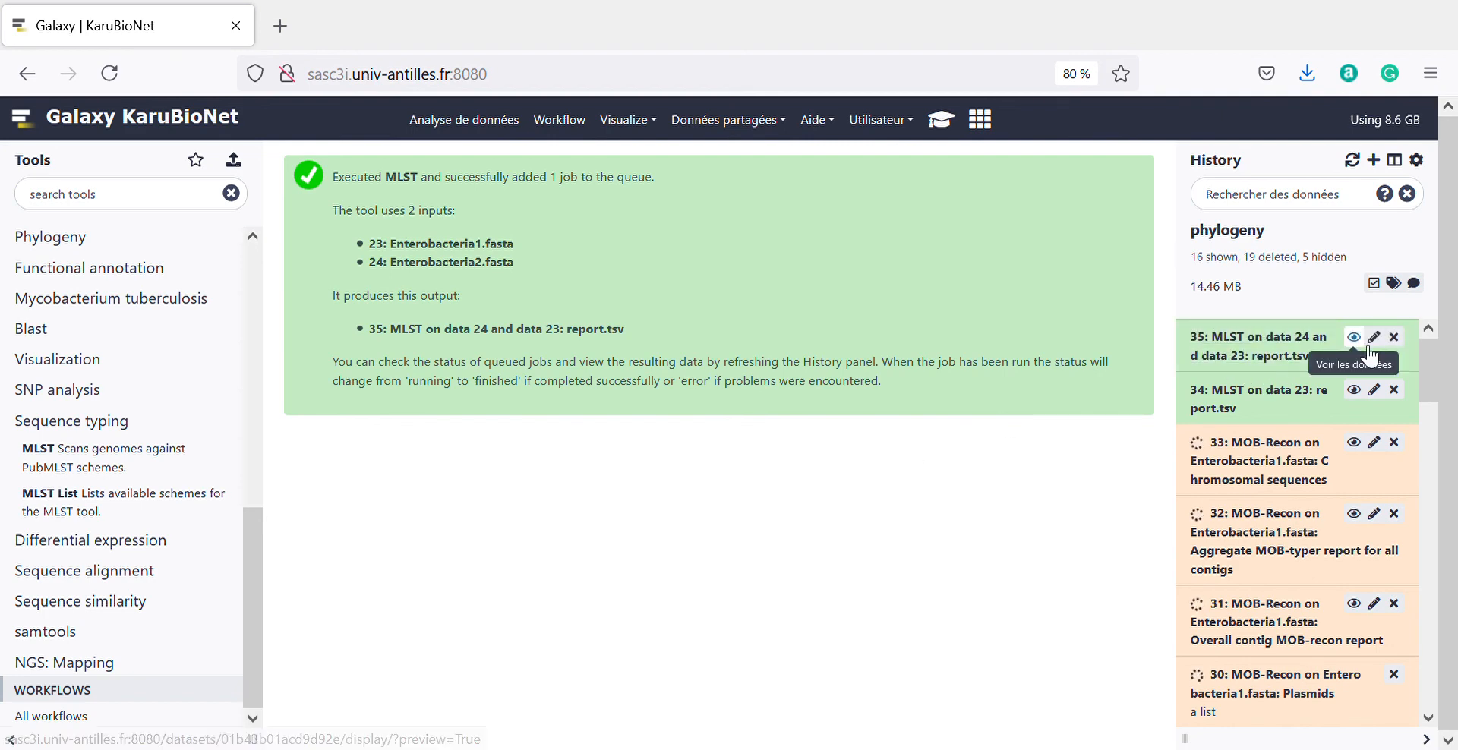
# Display the MLST report for data 24 and data 23 and compare the two genomes' sequence types
pyautogui.click(1364, 344)
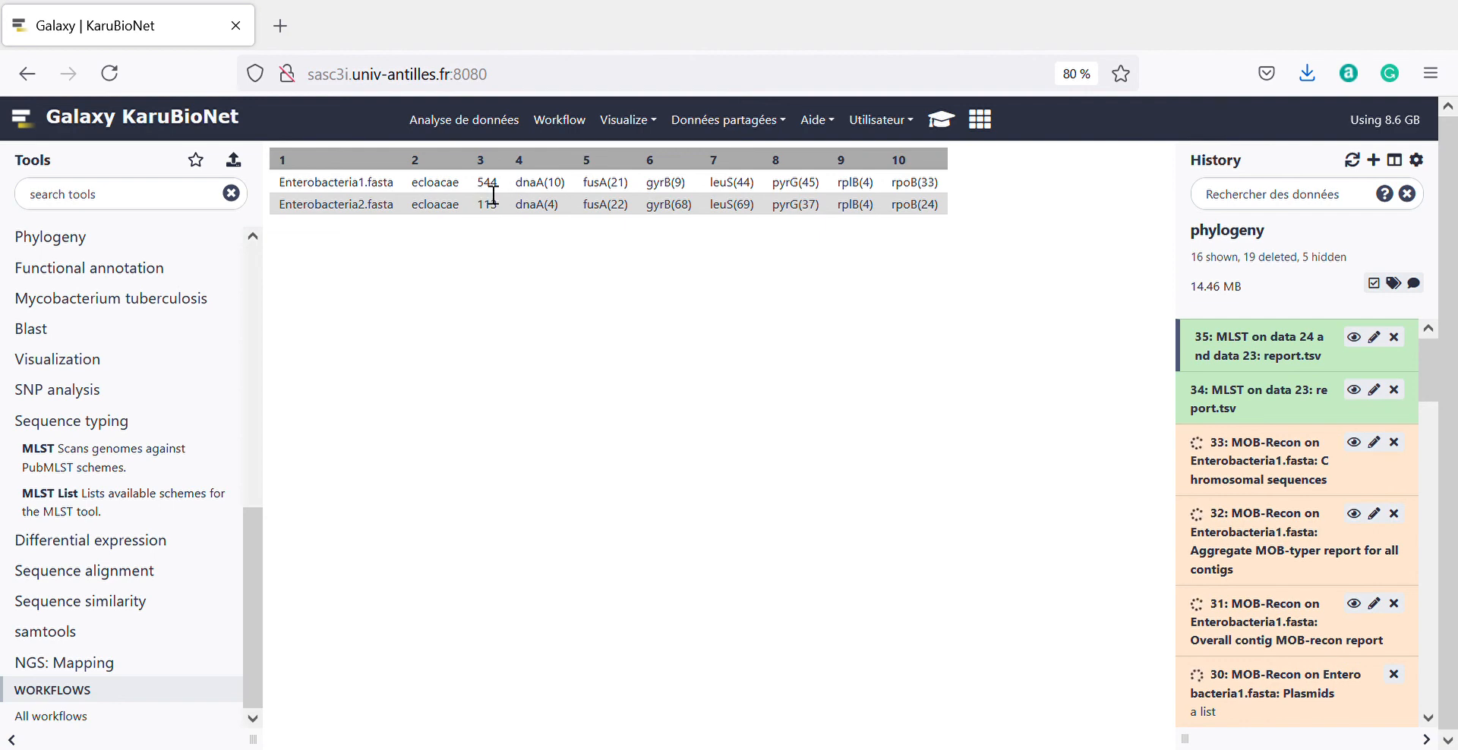
pyautogui.moveTo(492, 195); pyautogui.dragTo(508, 219)
pyautogui.click(495, 197)
# Make tuberculosis the current history from the side-by-side view of all histories and return to the analysis home page
pyautogui.click(487, 131)
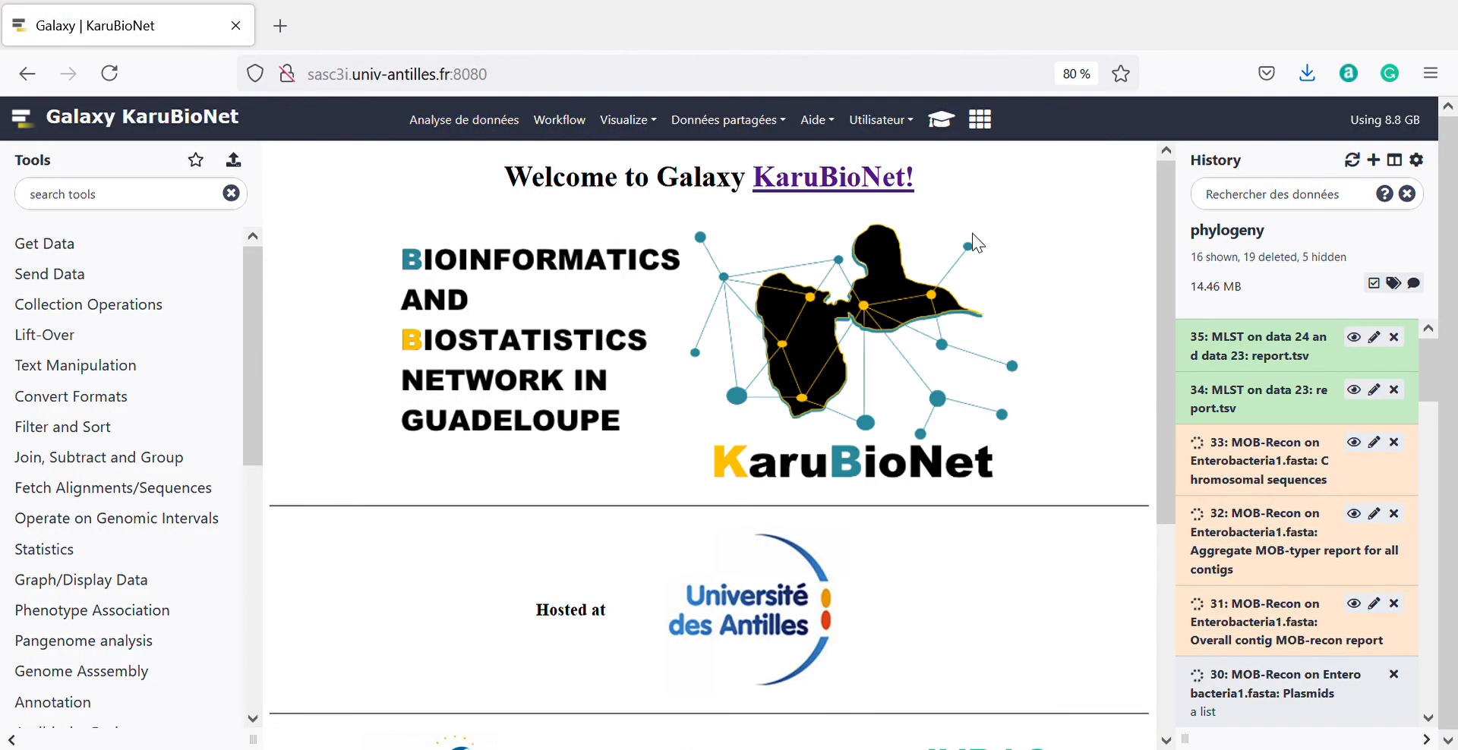
pyautogui.click(1394, 160)
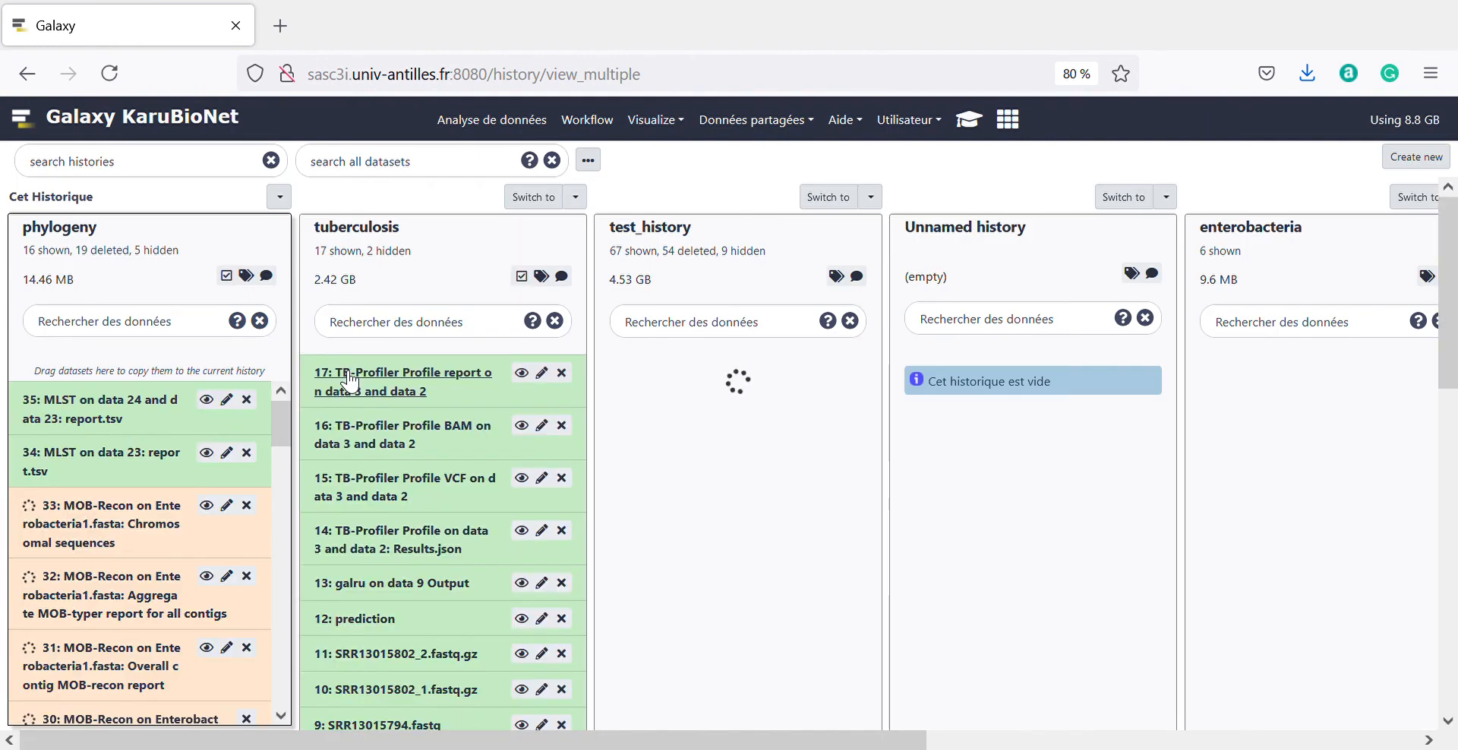
pyautogui.click(534, 198)
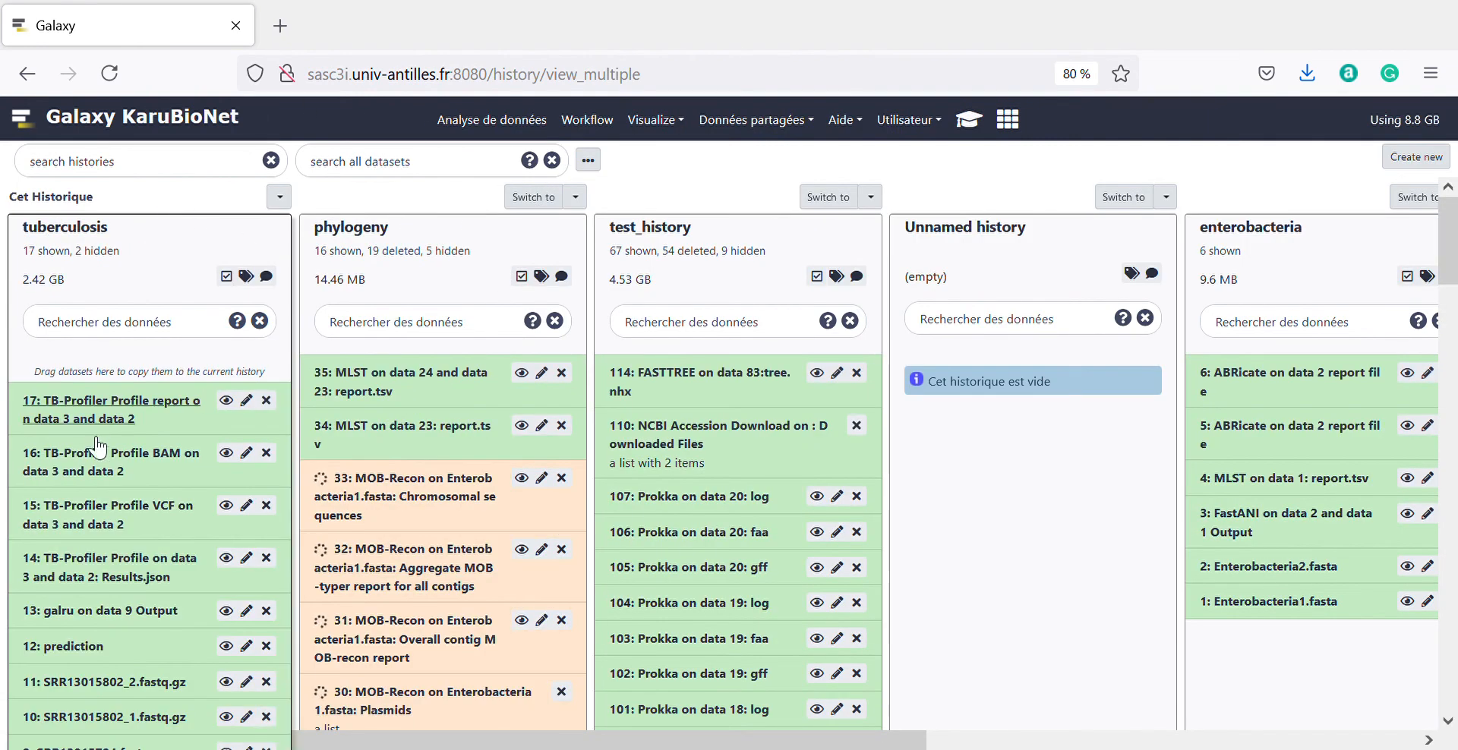
pyautogui.click(462, 124)
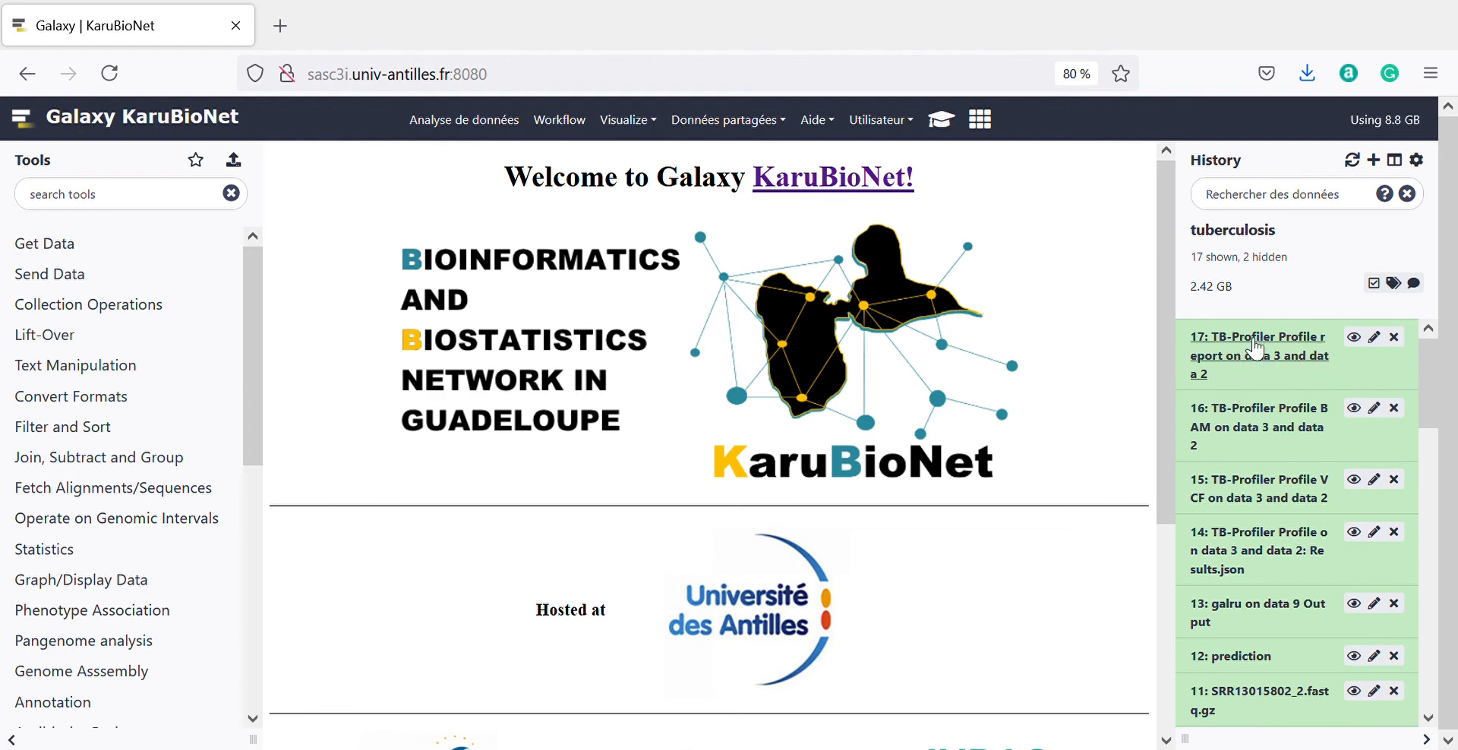
# Display dataset 17, the TB-Profiler Profile report, and examine its summary, lineage and drug-resistance status
pyautogui.click(1353, 338)
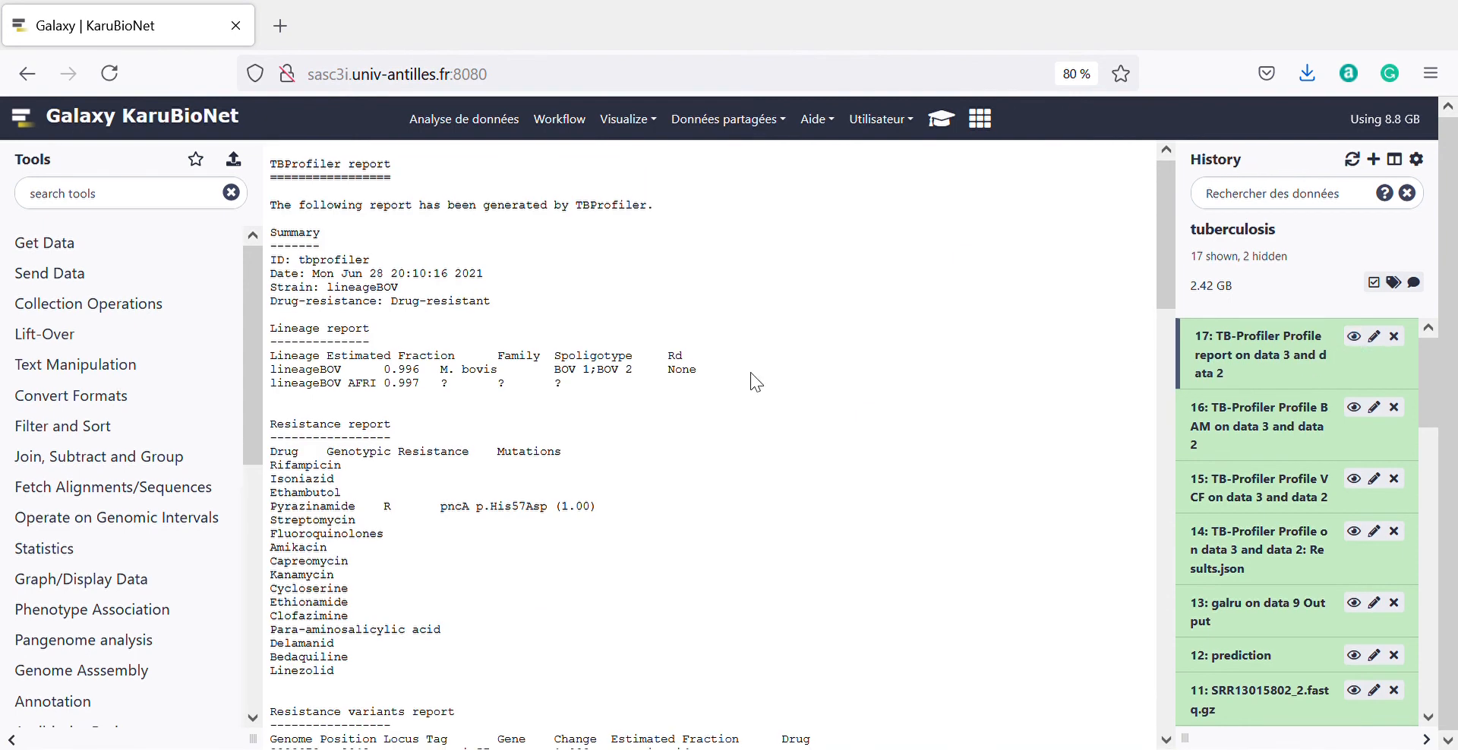
pyautogui.scroll(-3, 592, 373)
pyautogui.scroll(3, 591, 373)
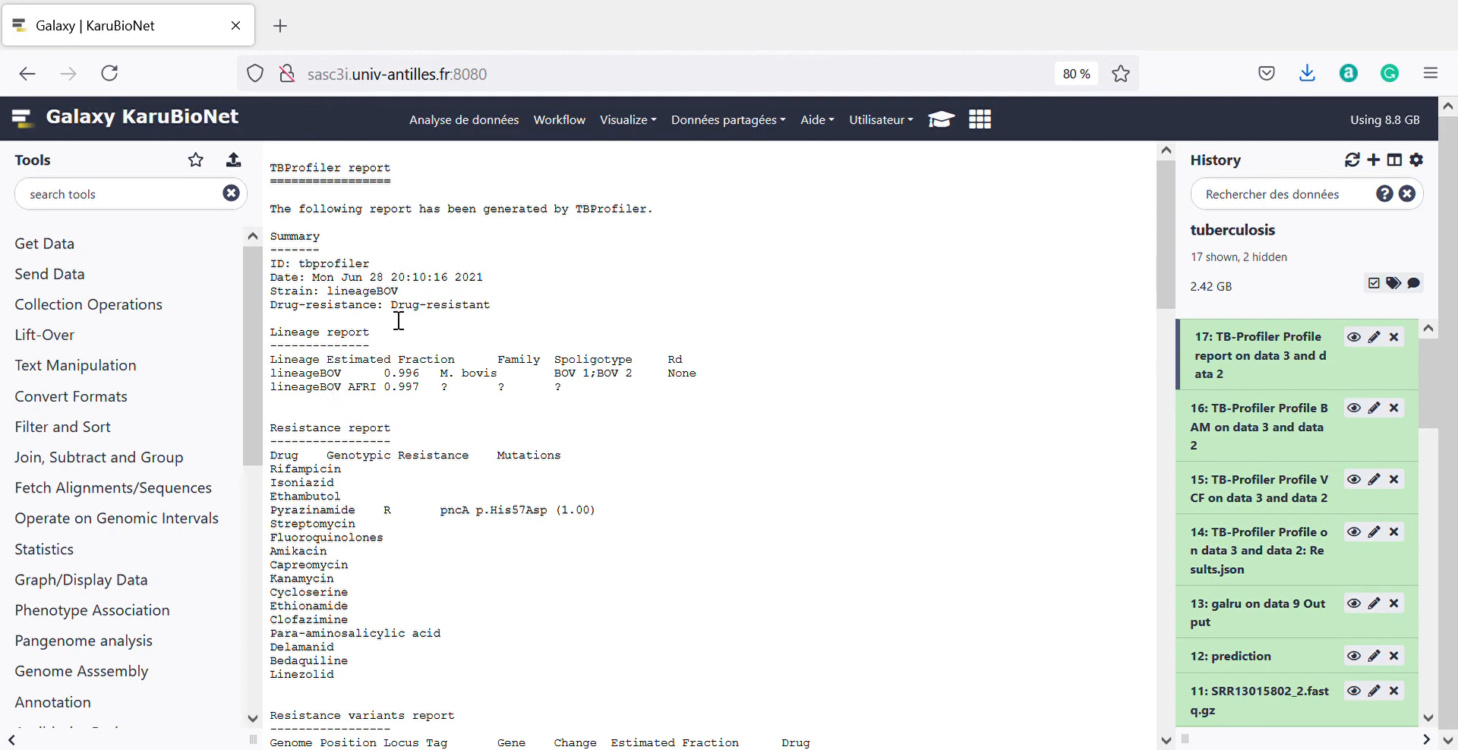
pyautogui.moveTo(391, 319); pyautogui.dragTo(491, 319)
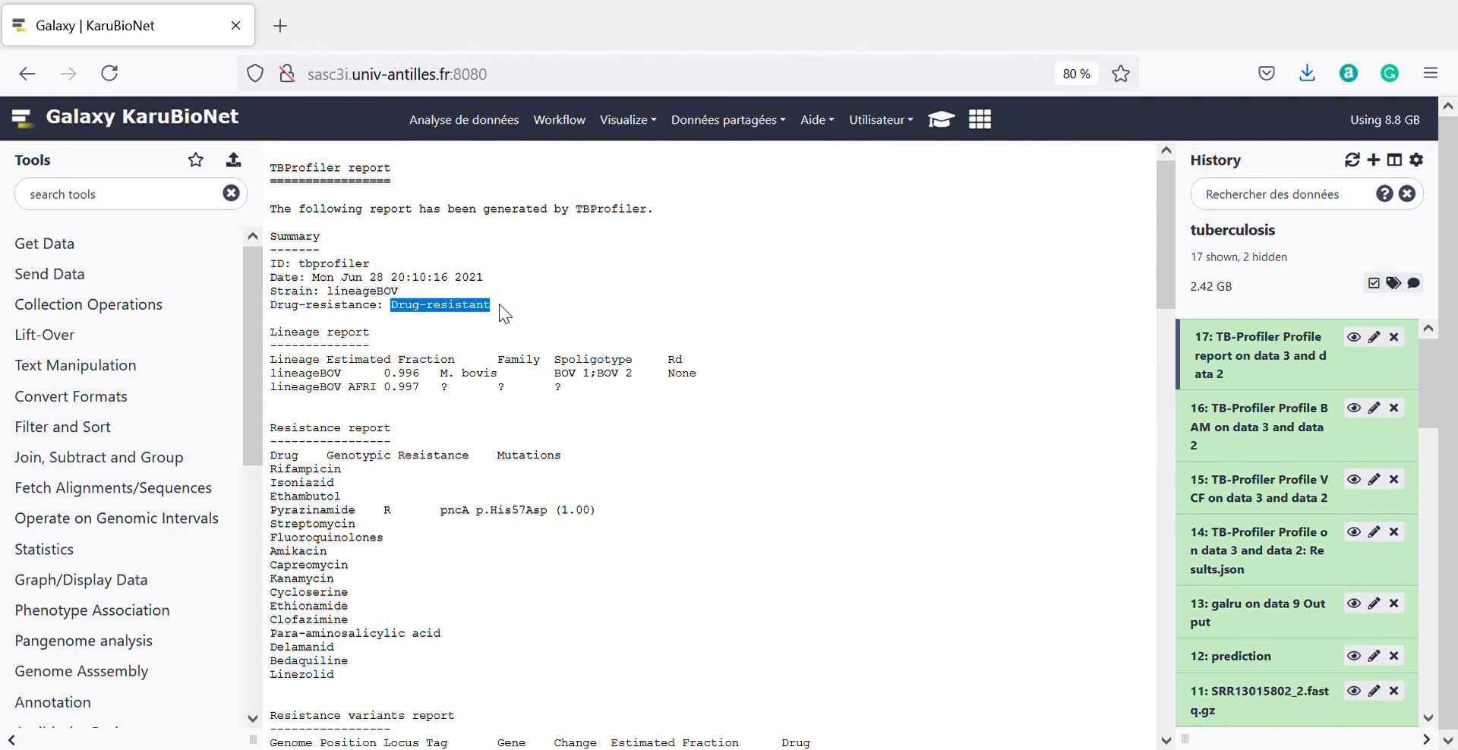
# Examine the TB-Profiler resistance report, marking the Pyrazinamide row, and compare it with the resistance variants report
pyautogui.scroll(-5, 478, 603)
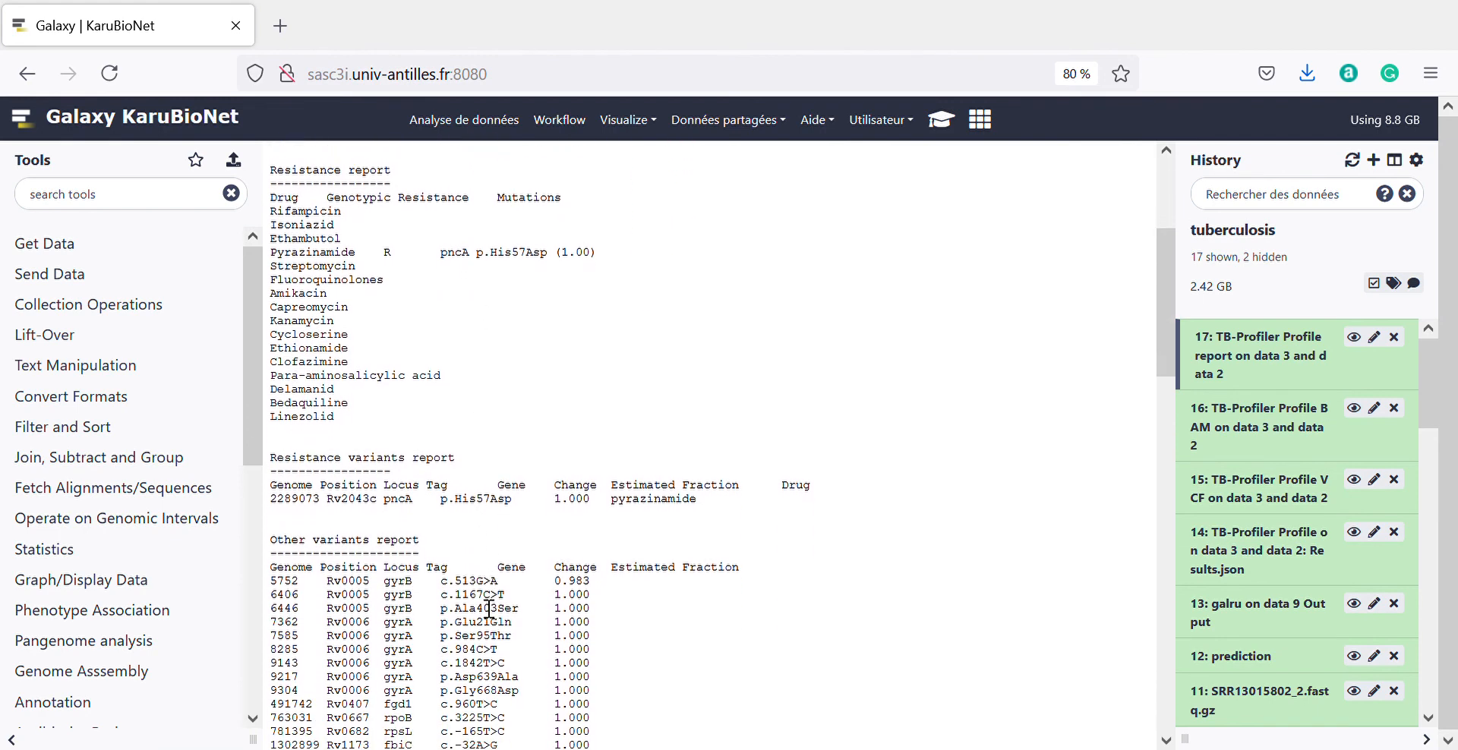
pyautogui.scroll(-2, 493, 505)
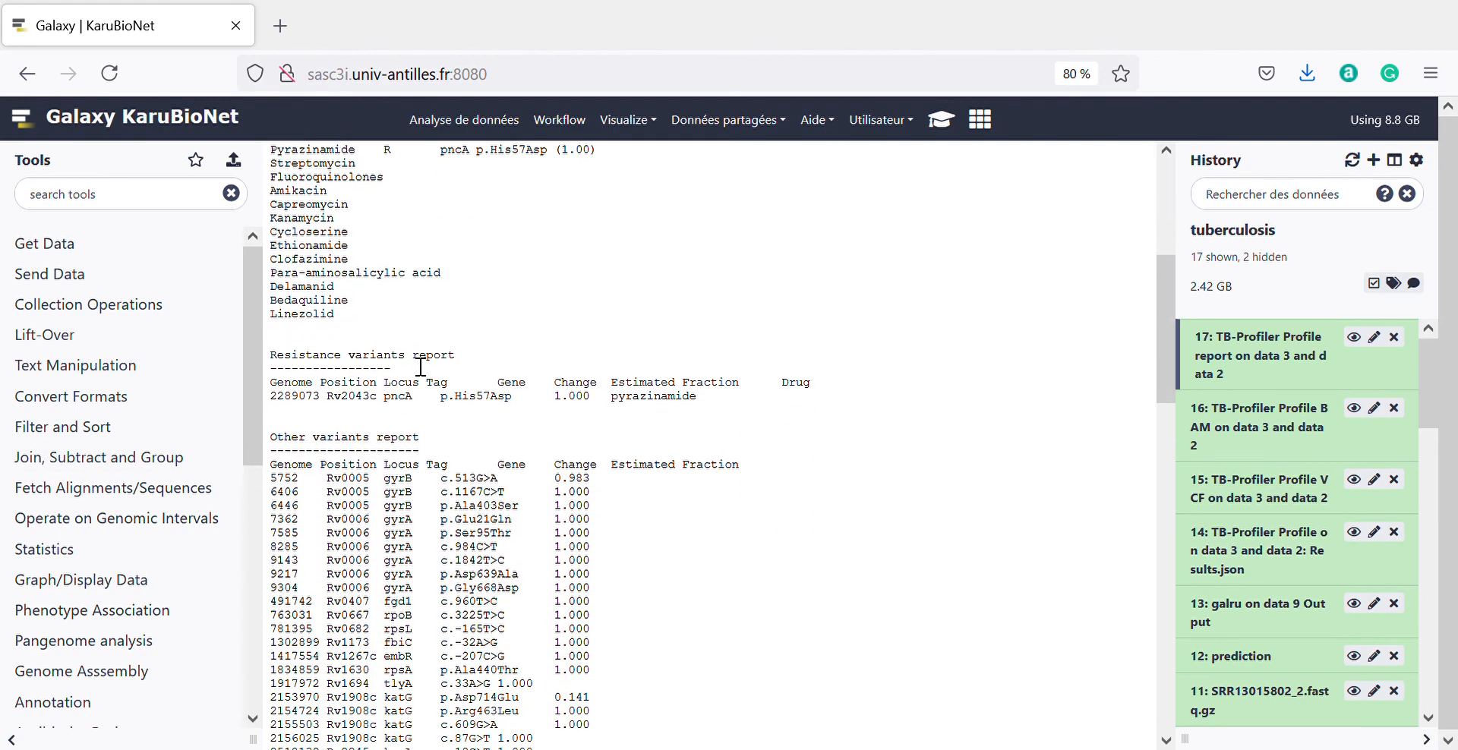
pyautogui.scroll(3, 420, 367)
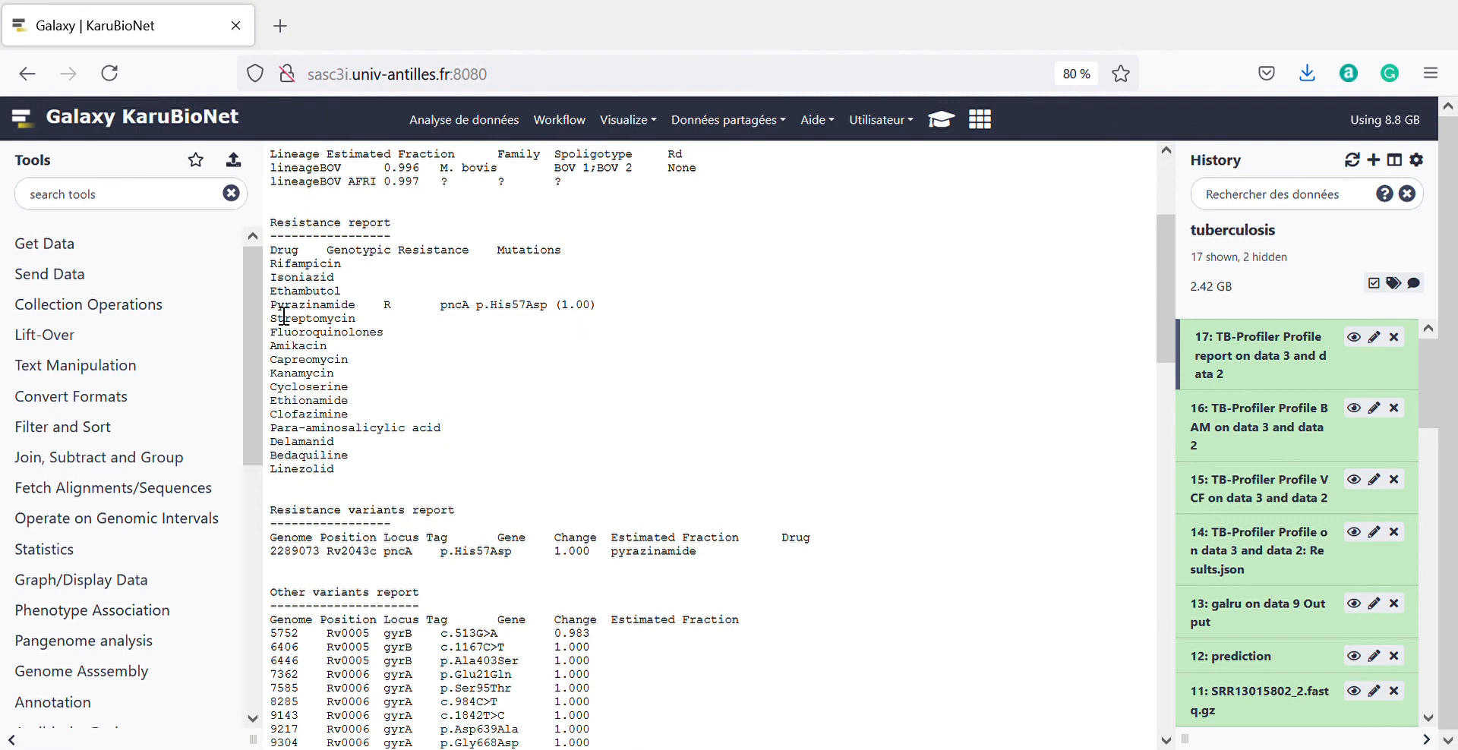
pyautogui.moveTo(271, 304); pyautogui.dragTo(594, 323)
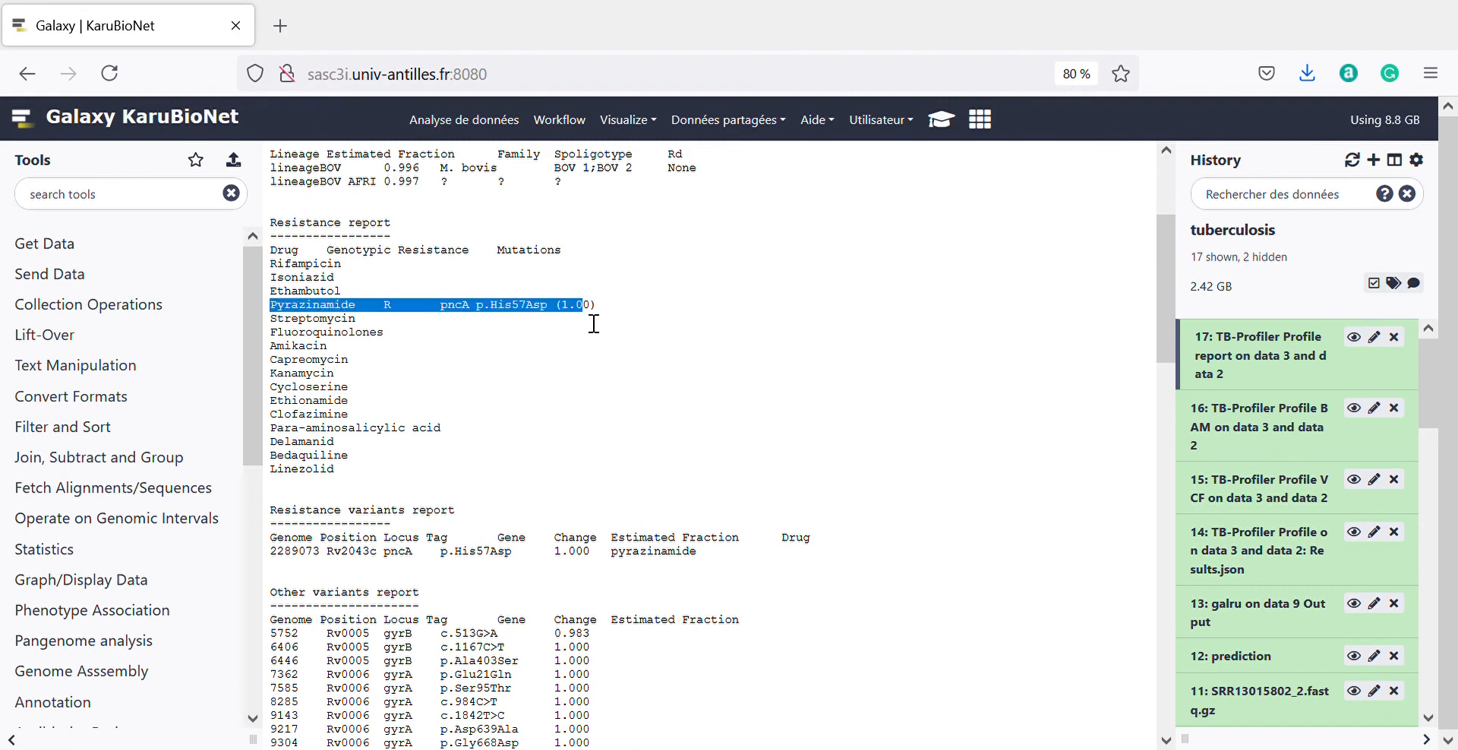
pyautogui.click(587, 551)
pyautogui.scroll(-3, 409, 533)
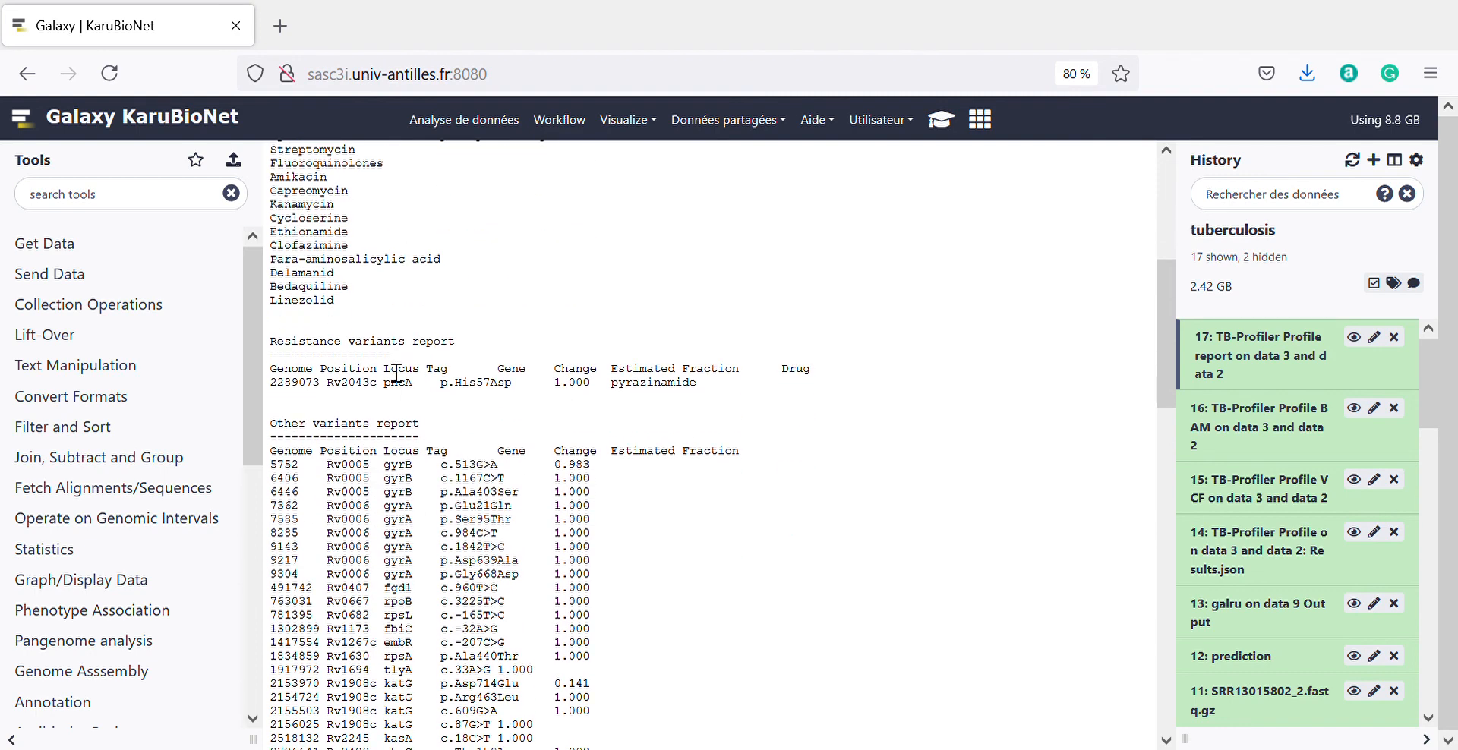
# Review the TB-Profiler report's other variants, coverage, missing positions and pipeline specifications, and return to its beginning
pyautogui.scroll(-6, 664, 415)
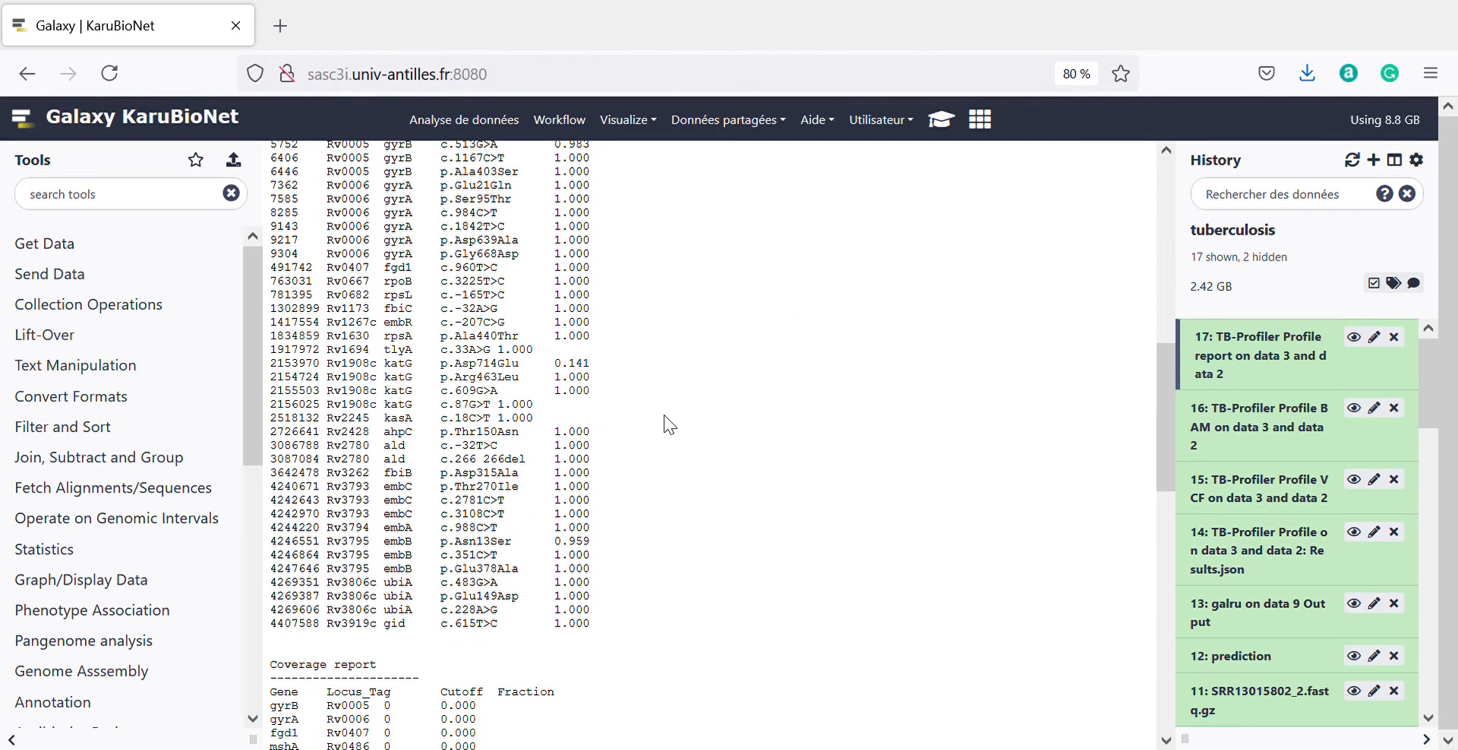
pyautogui.scroll(2, 664, 415)
pyautogui.scroll(-7, 503, 480)
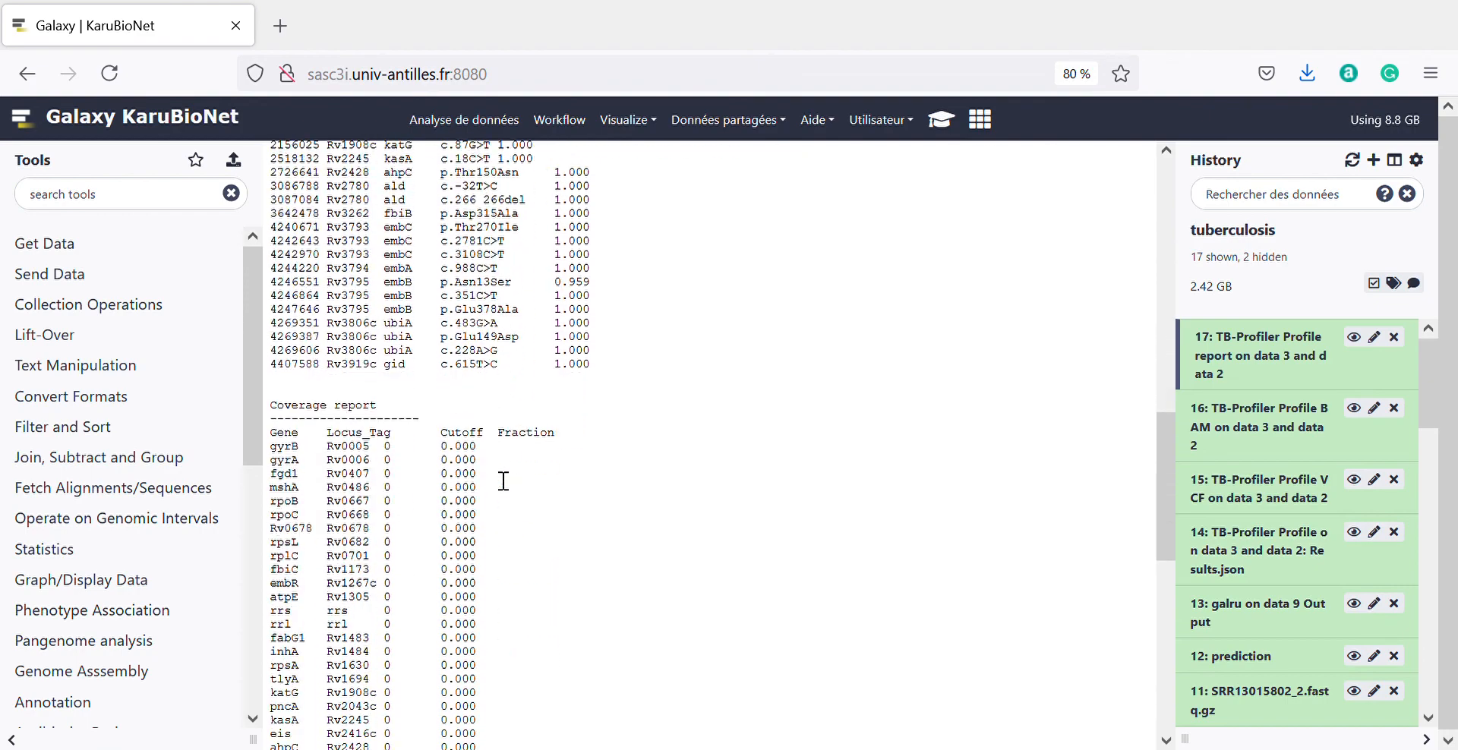
pyautogui.scroll(-12, 503, 480)
pyautogui.scroll(3, 503, 481)
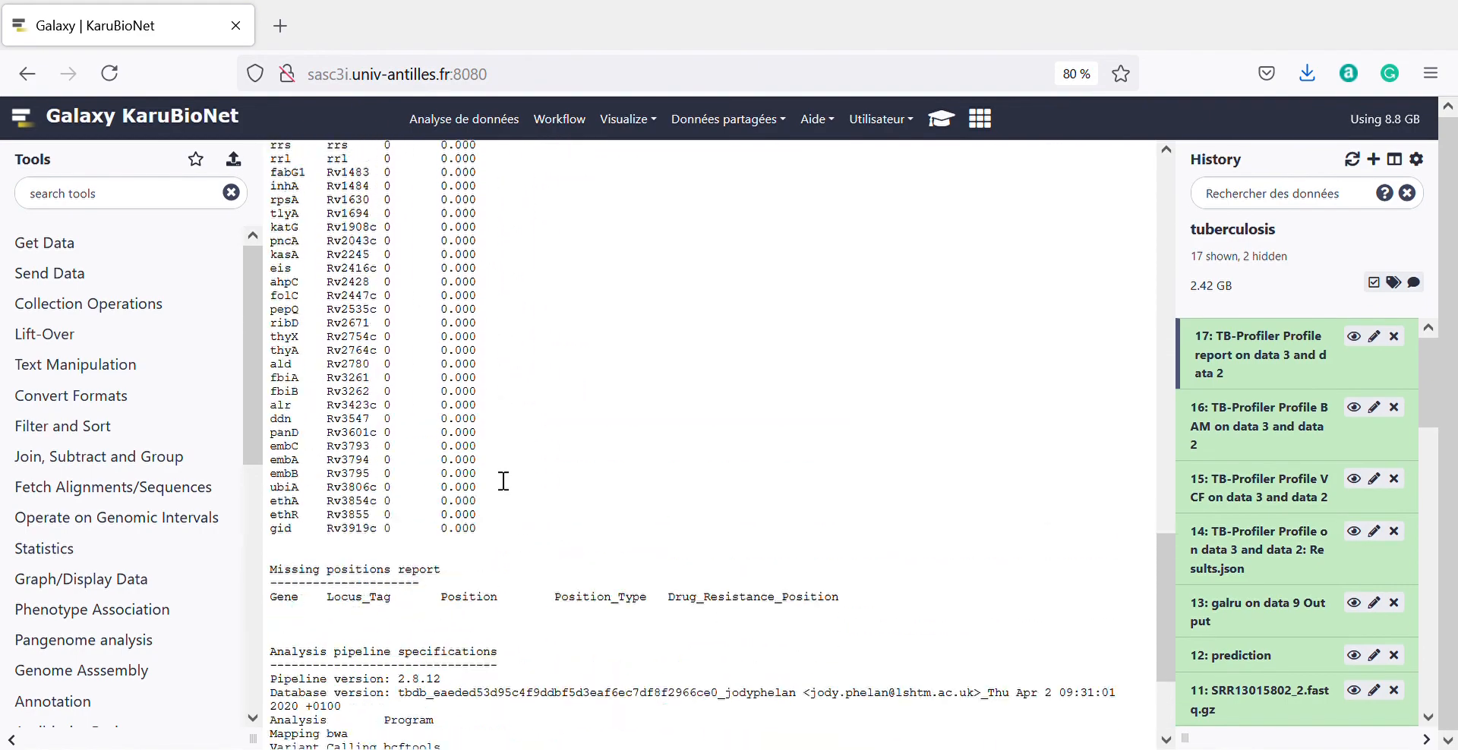
pyautogui.scroll(20, 503, 481)
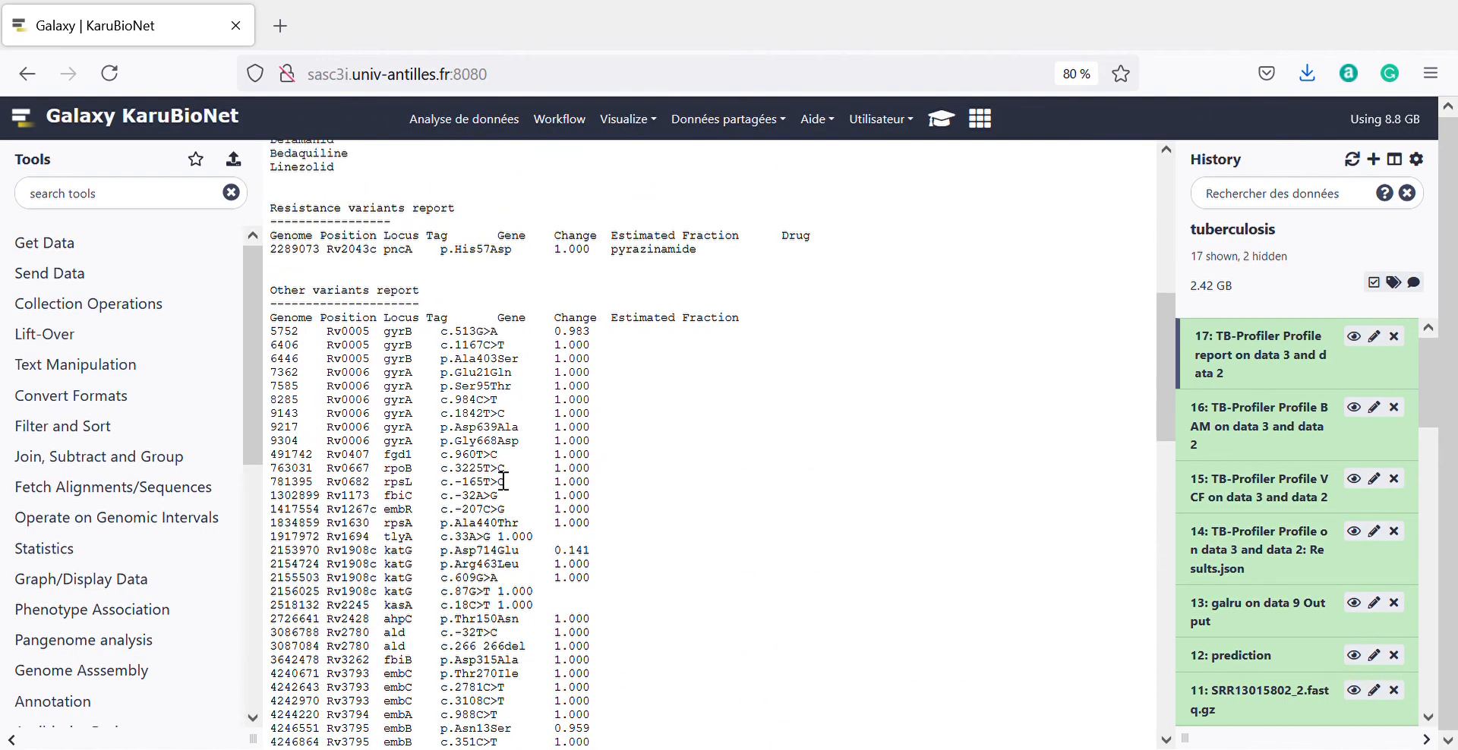
pyautogui.scroll(10, 503, 481)
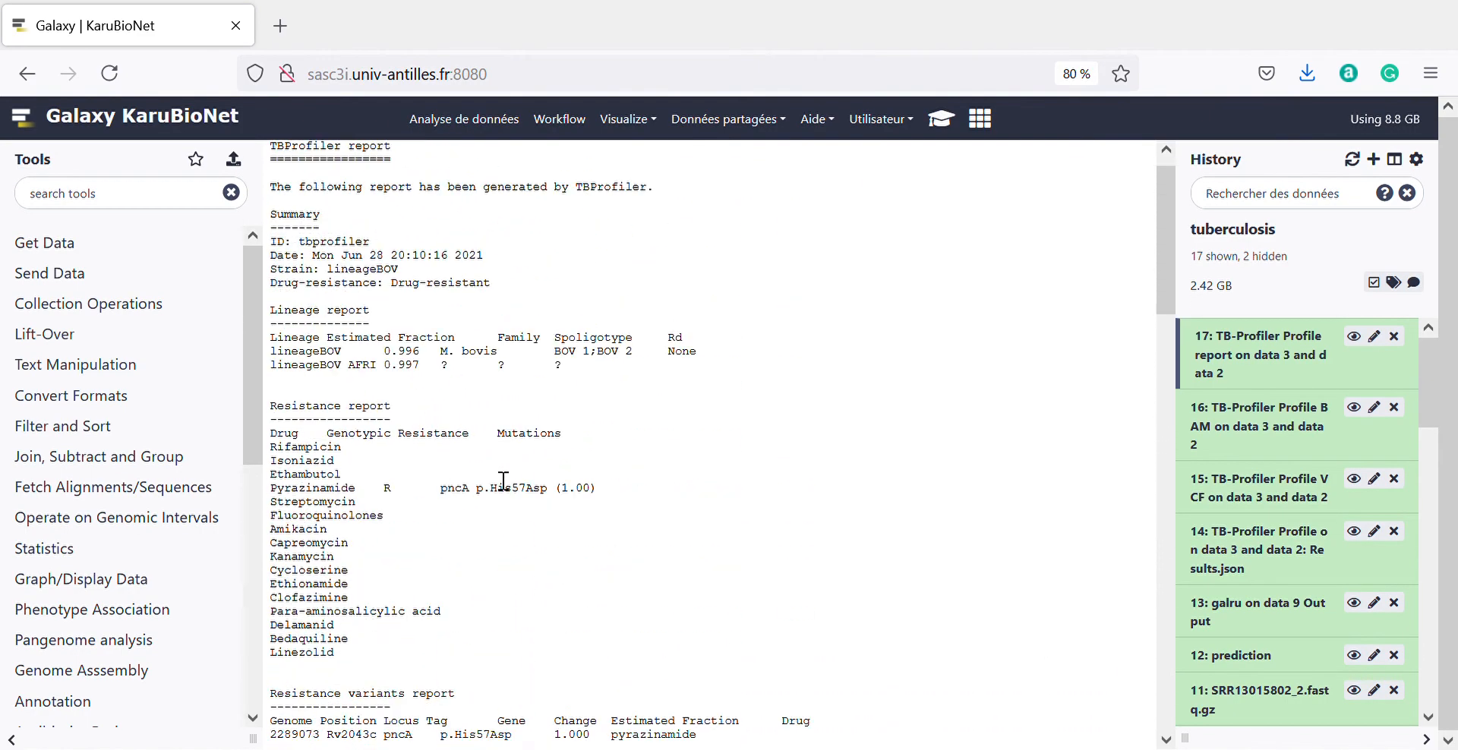
# Make phylogeny the current history again, return to the analysis home page and check its MOB-Recon datasets
pyautogui.click(1402, 169)
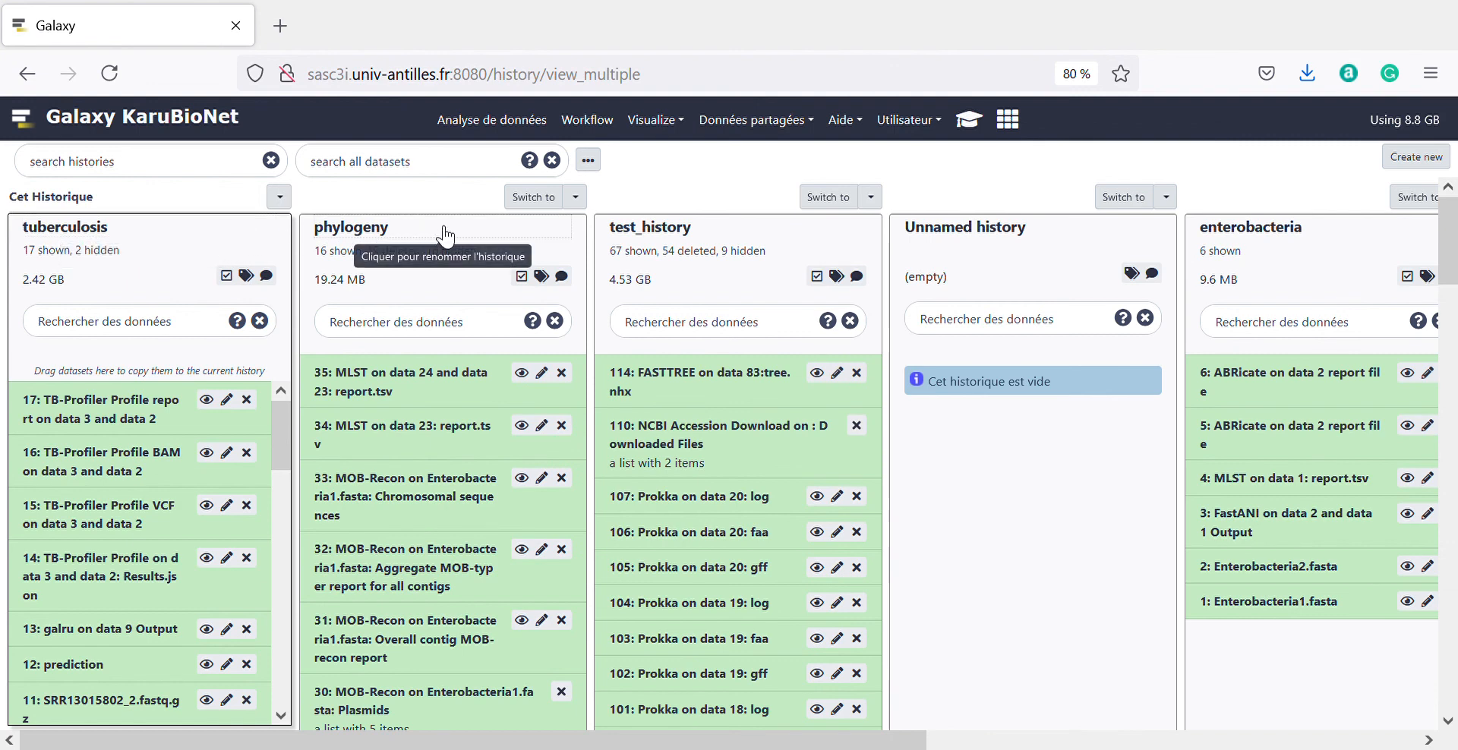
pyautogui.click(534, 197)
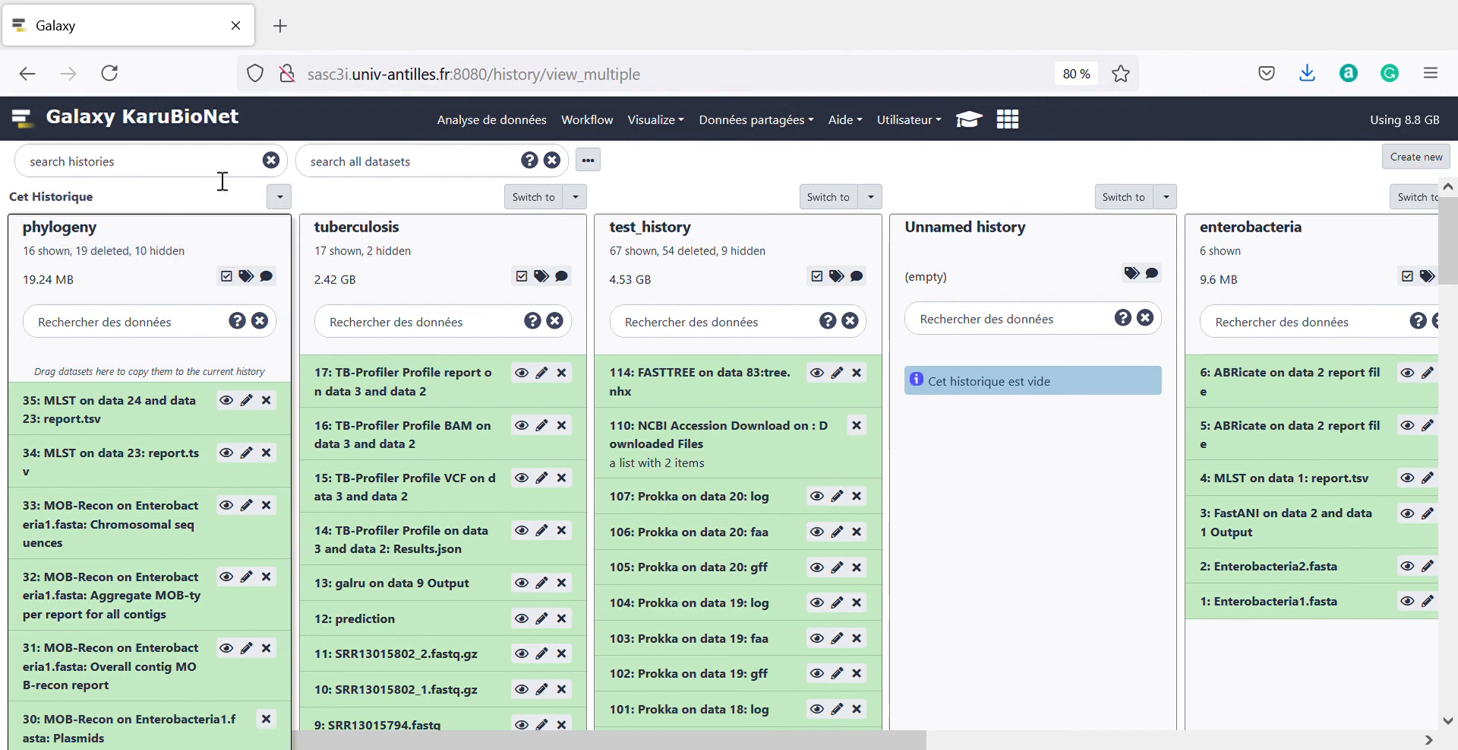
pyautogui.click(509, 142)
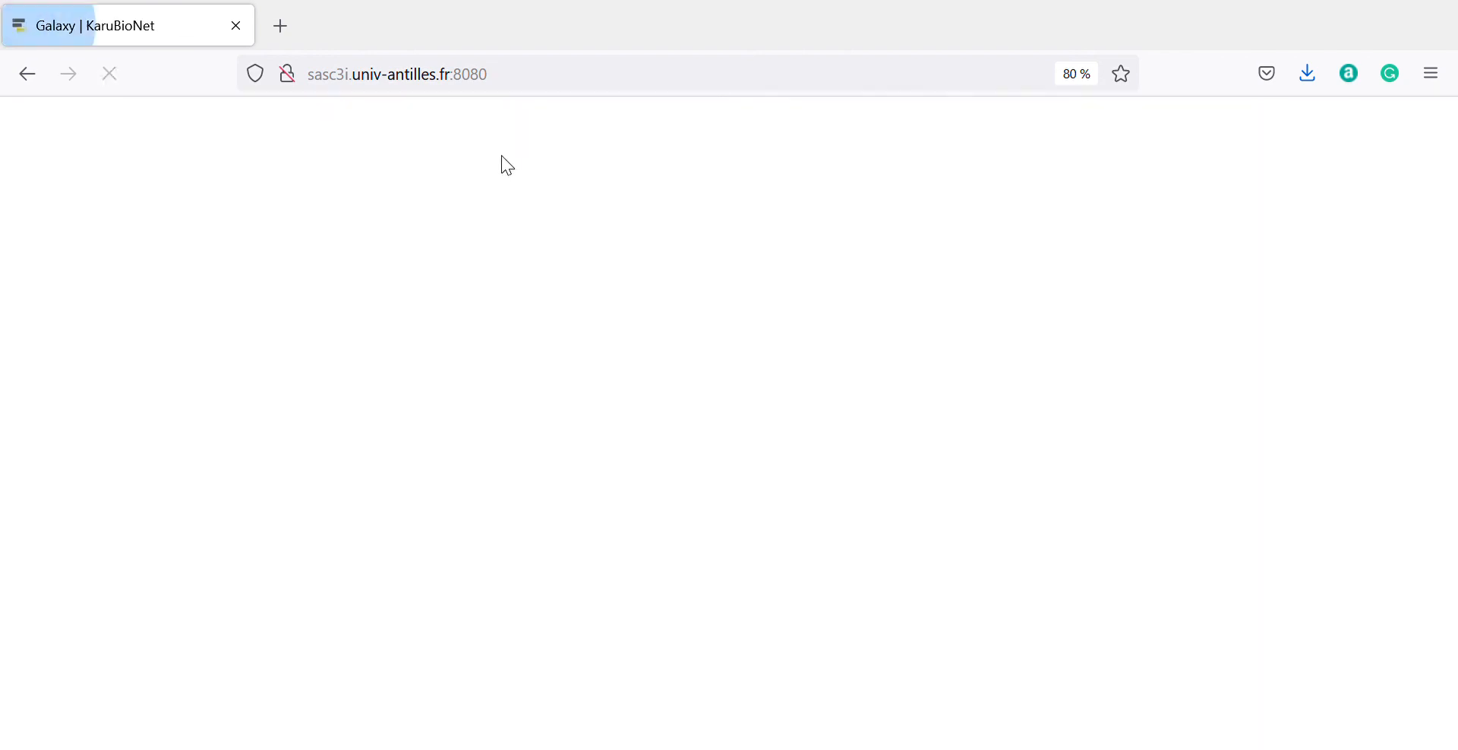
pyautogui.scroll(-2, 1249, 547)
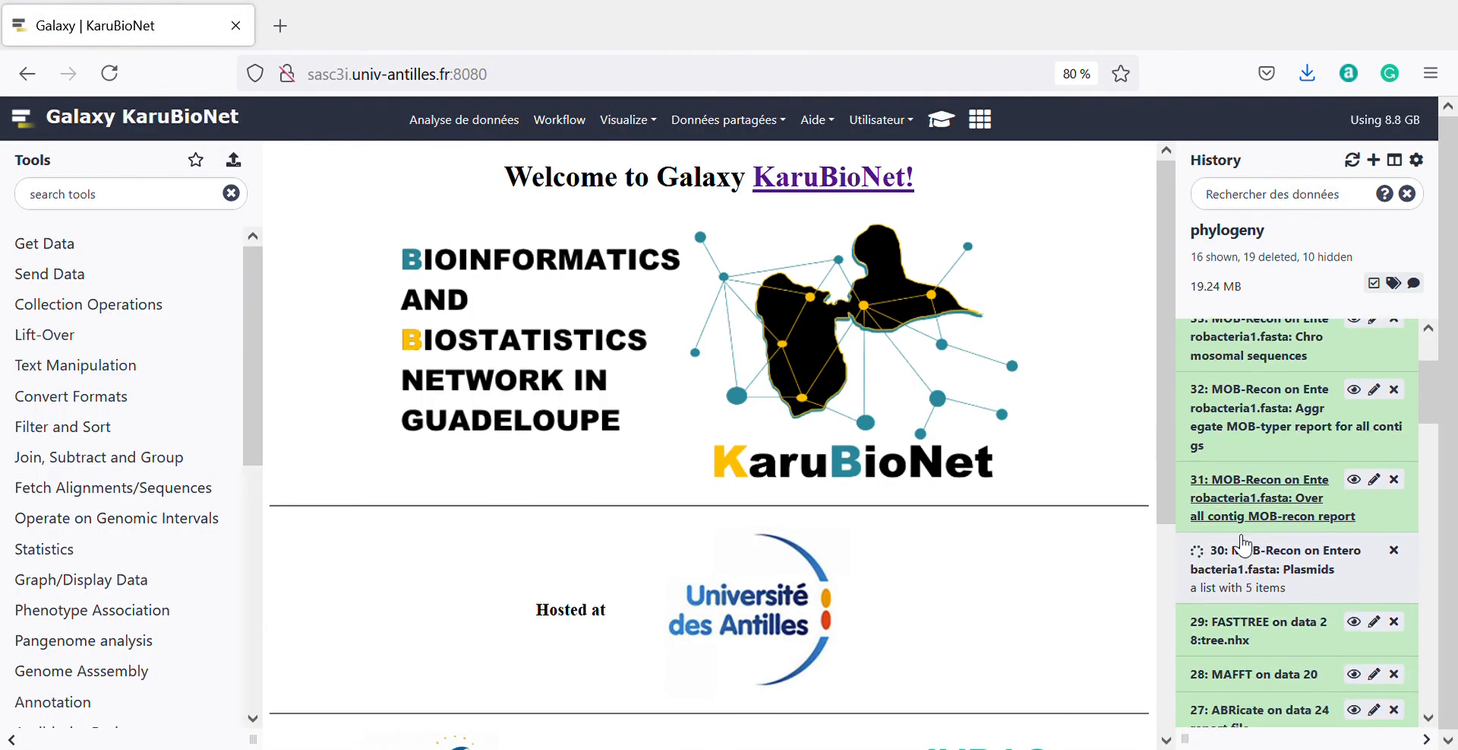
pyautogui.scroll(1, 1240, 549)
pyautogui.scroll(-1, 1242, 544)
pyautogui.scroll(2, 1245, 523)
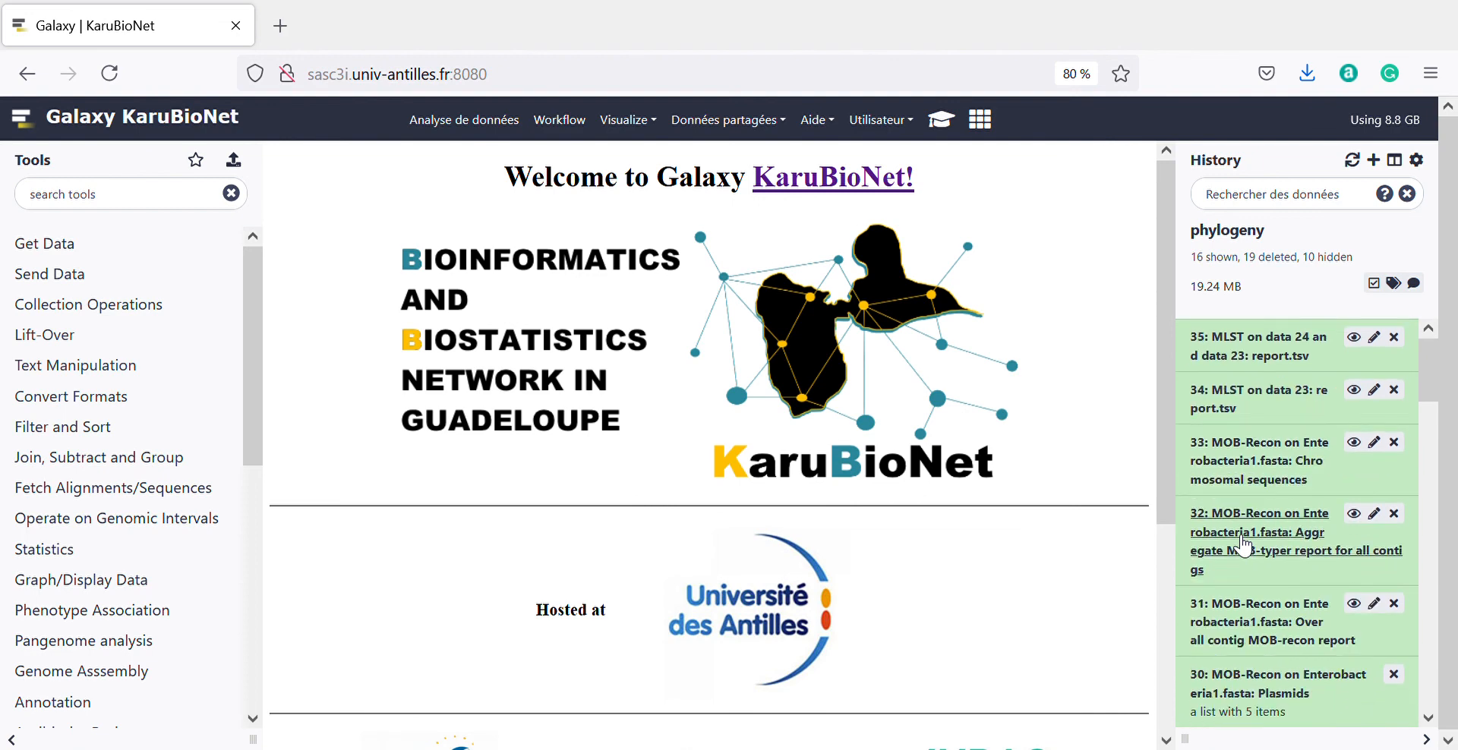
# Display dataset 33, the MOB-Recon chromosomal sequences of Enterobacteria1.fasta, and look over the other MOB-Recon outputs
pyautogui.click(1354, 443)
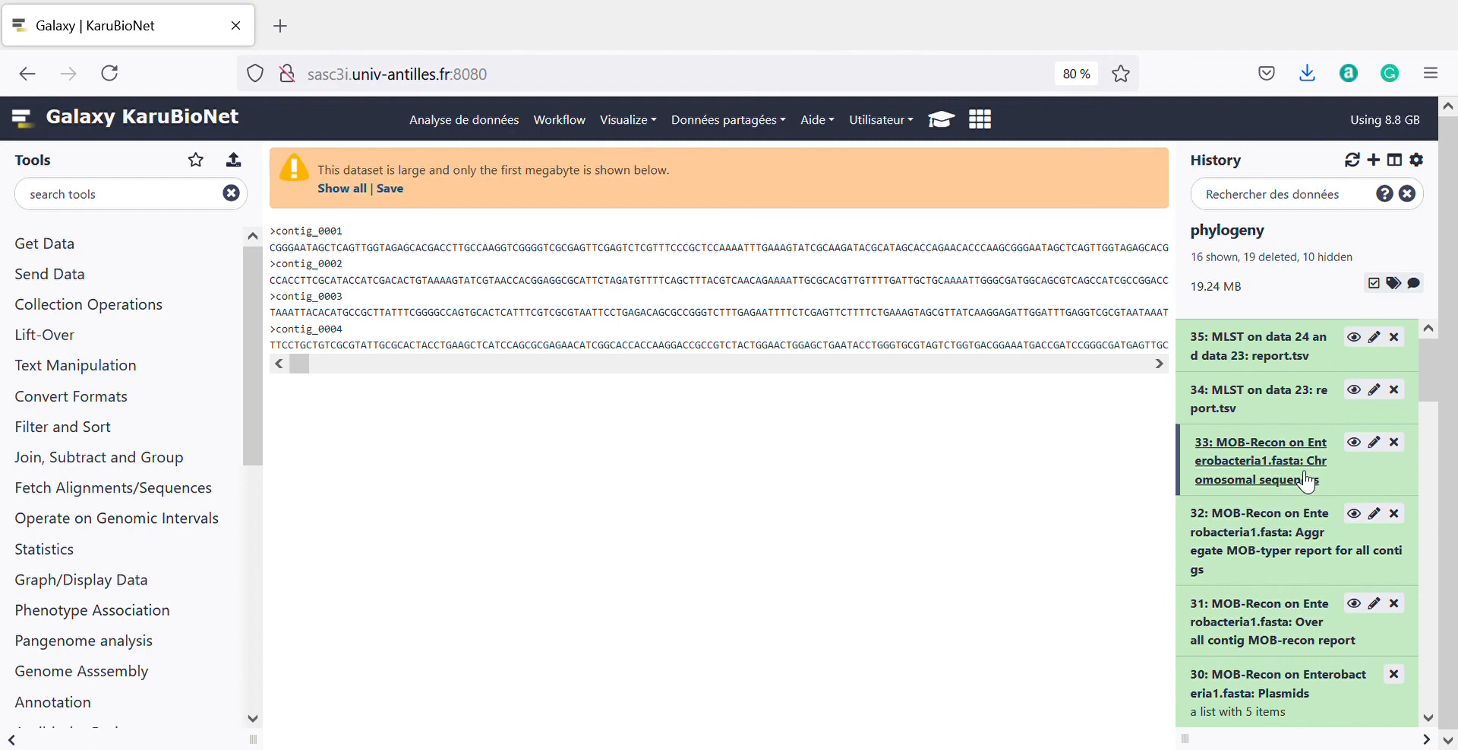
pyautogui.scroll(-1, 1306, 480)
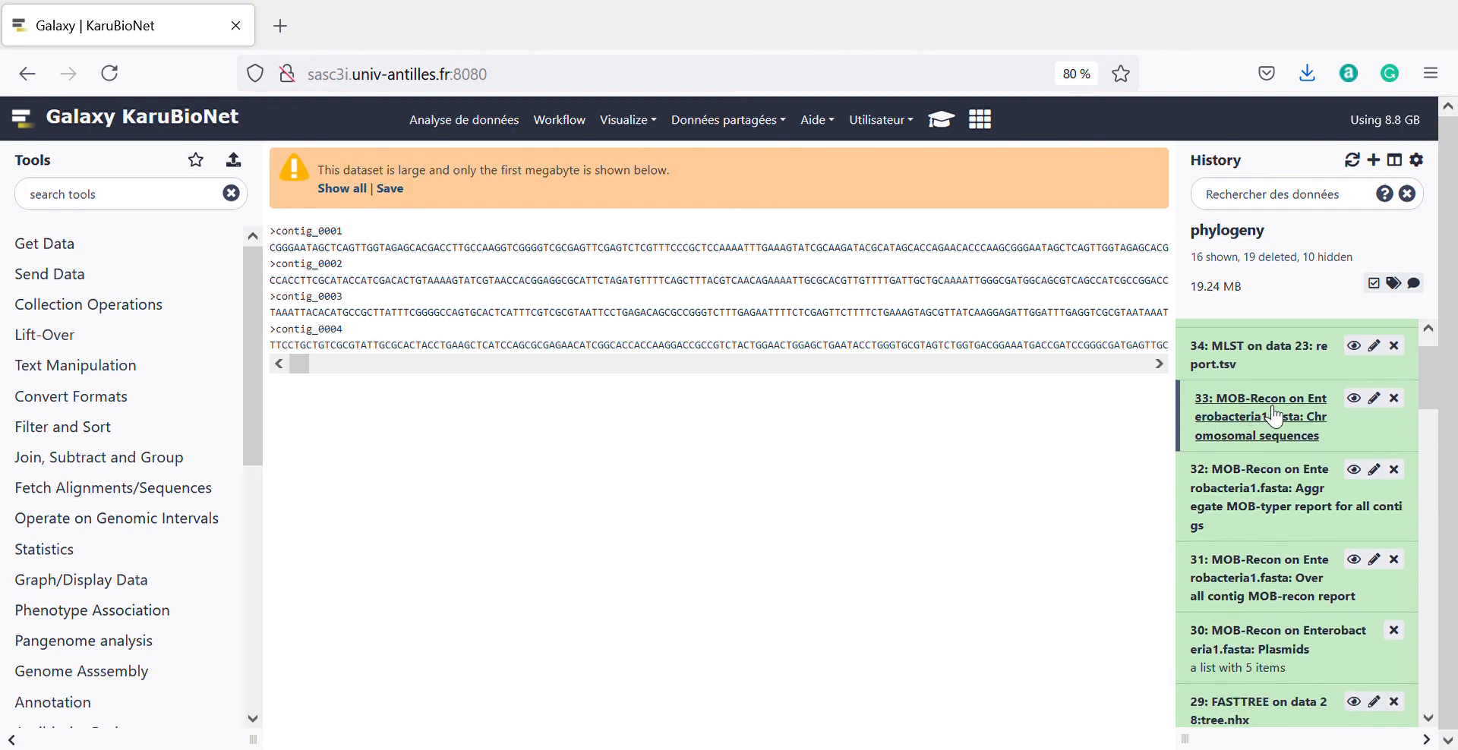
pyautogui.scroll(-1, 1290, 501)
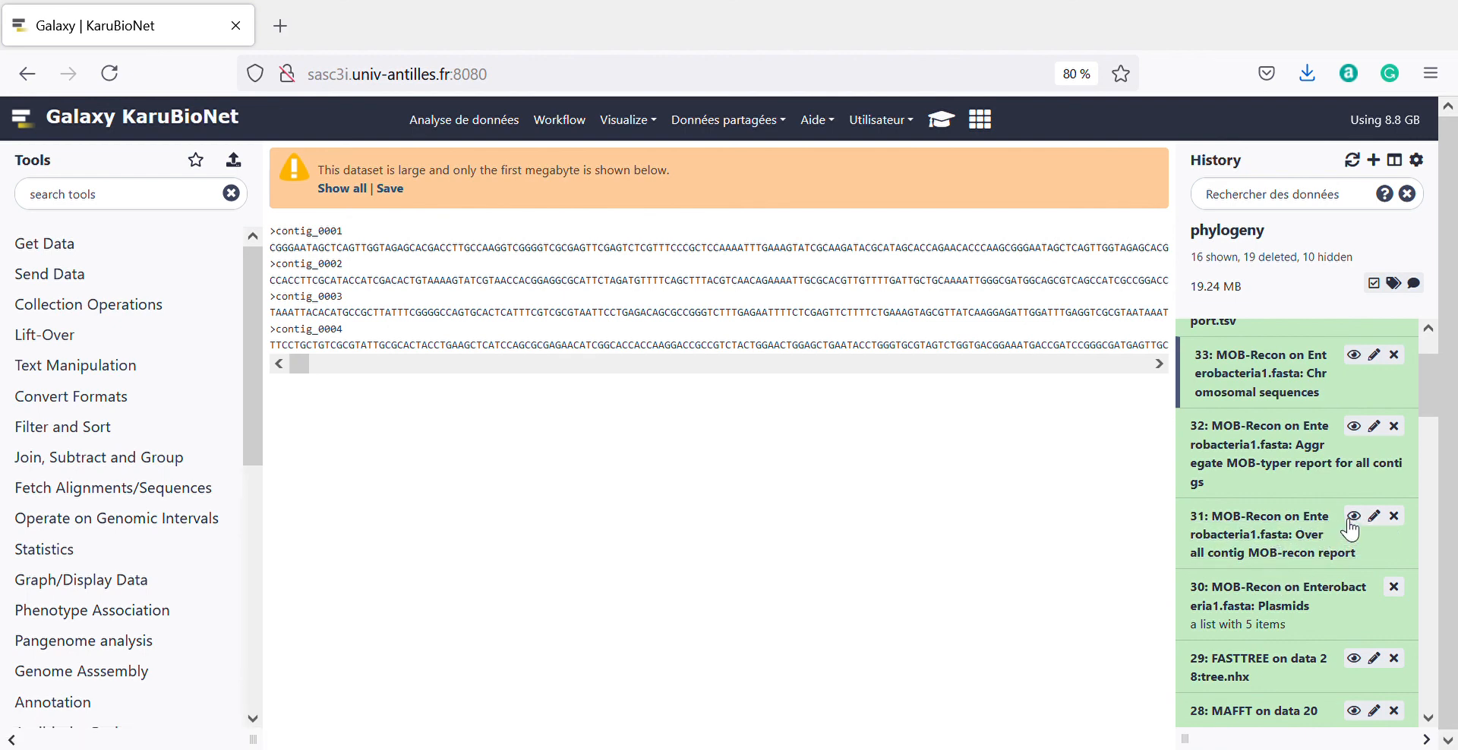
# Open the MOB-Recon Plasmids collection and inspect the sequences of plasmid_AB187 and plasmid_AB169
pyautogui.click(1323, 586)
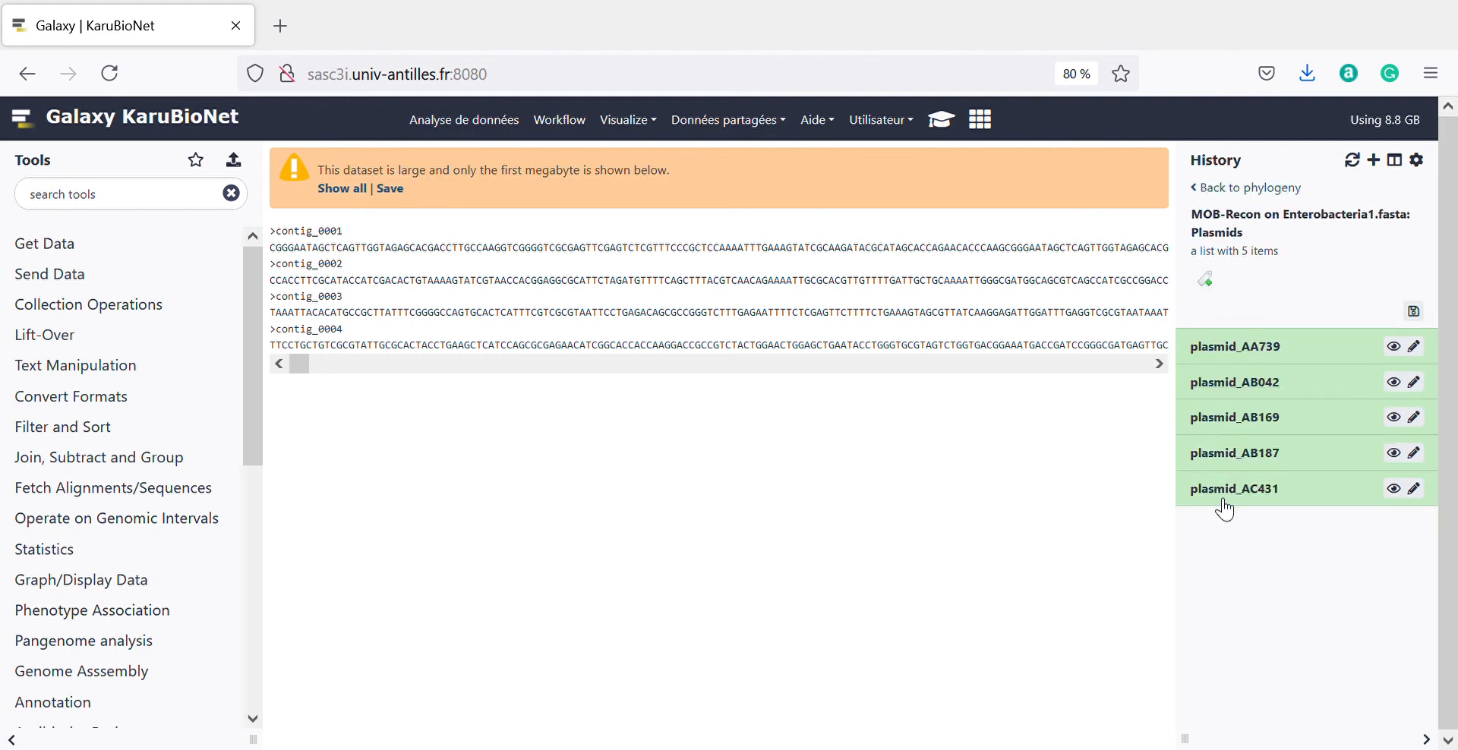
pyautogui.click(1394, 454)
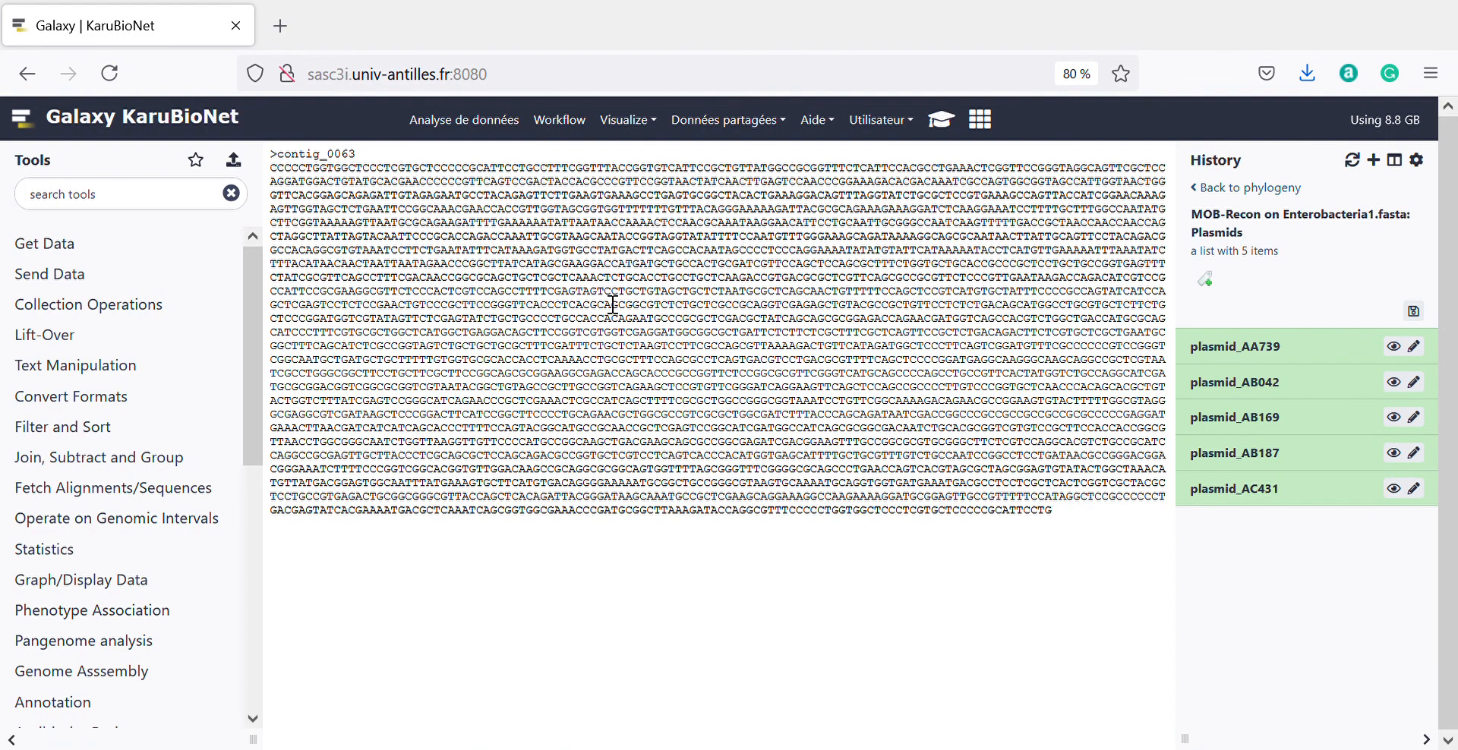
pyautogui.click(1396, 426)
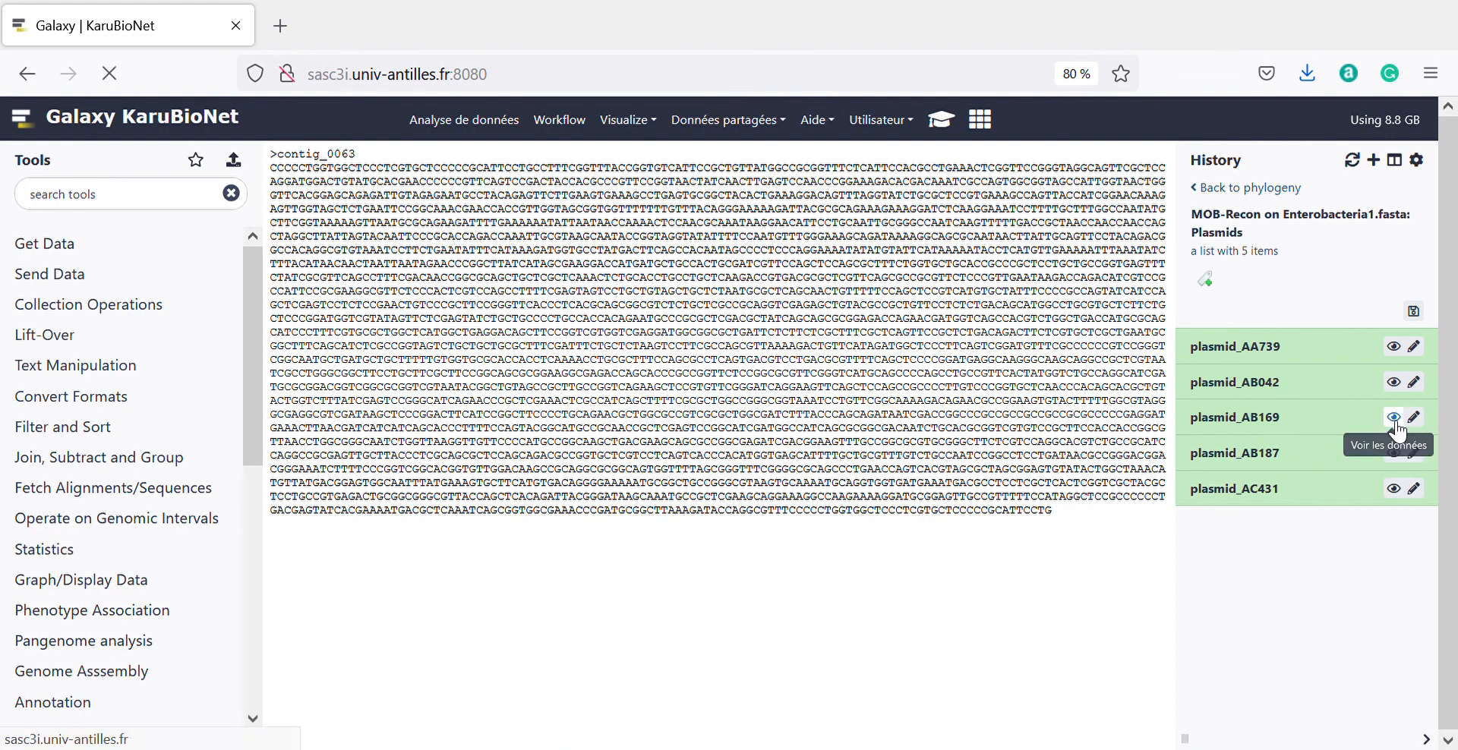
pyautogui.scroll(-5, 855, 472)
pyautogui.scroll(5, 855, 472)
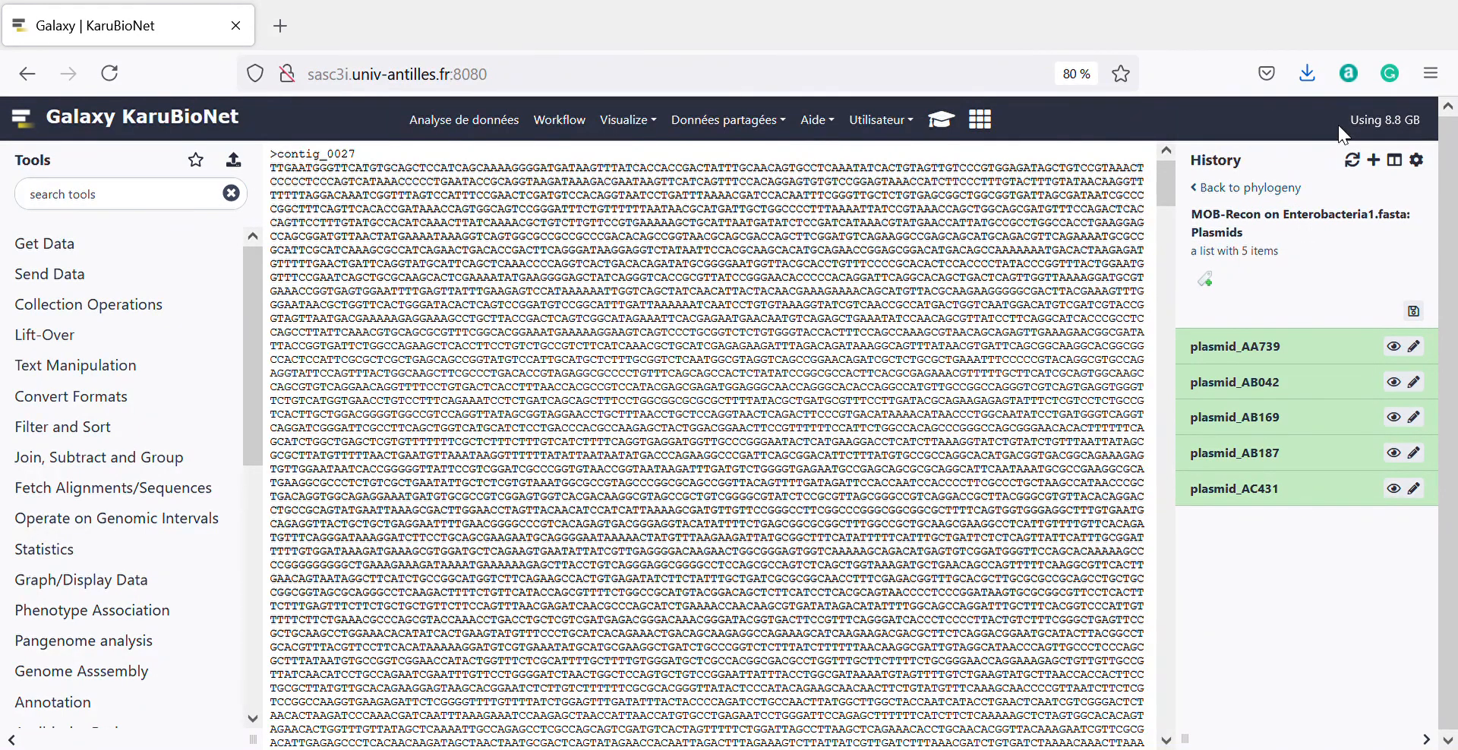
pyautogui.moveTo(1345, 119)
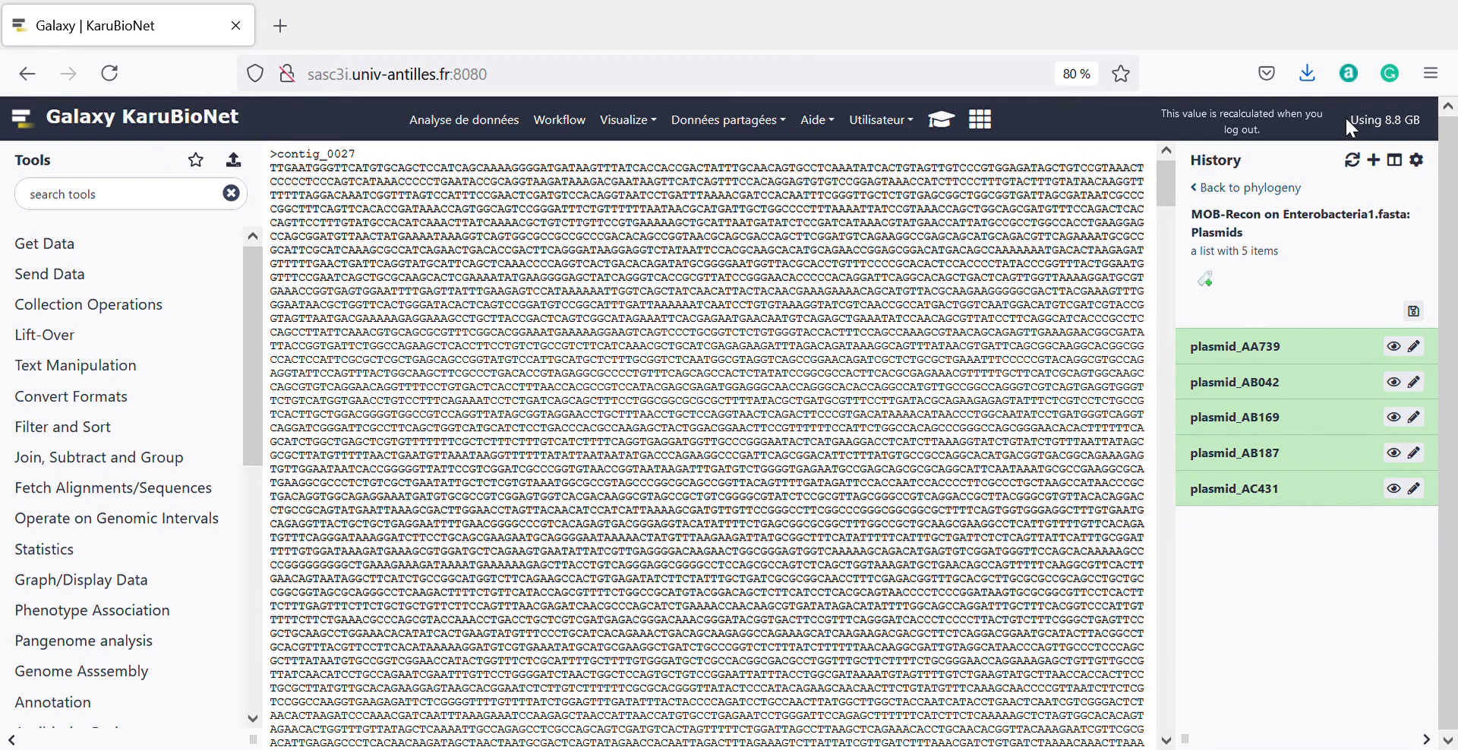